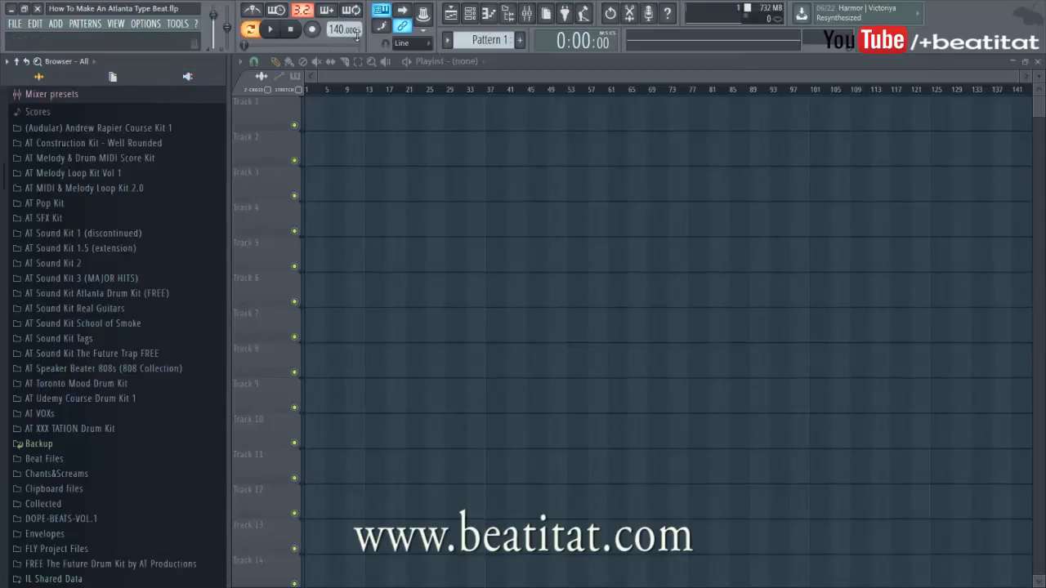
Add a Nexus instrument channel to the channel rack
click(471, 13)
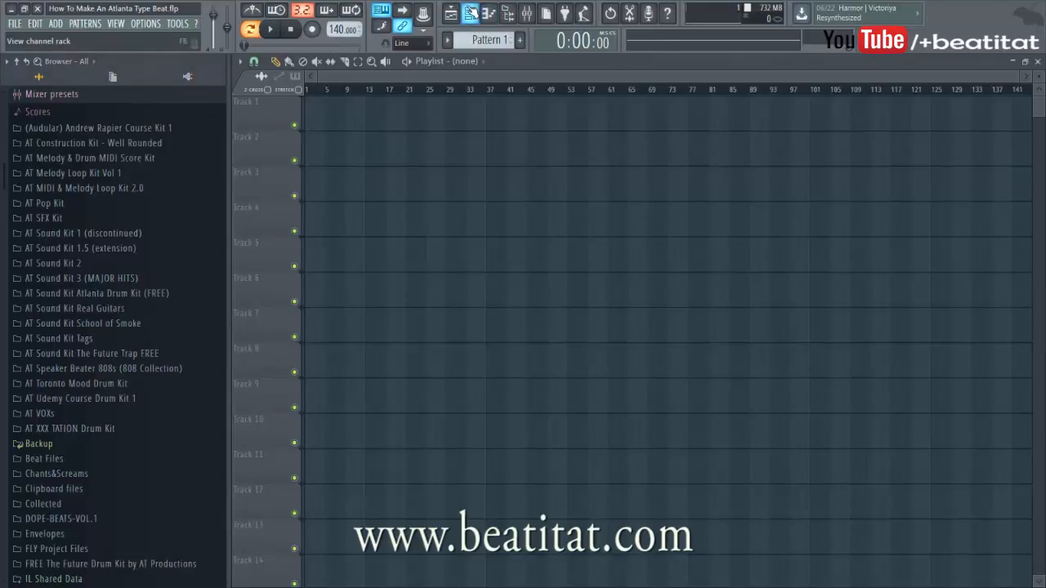
right_click(353, 92)
mouse_move(441, 184)
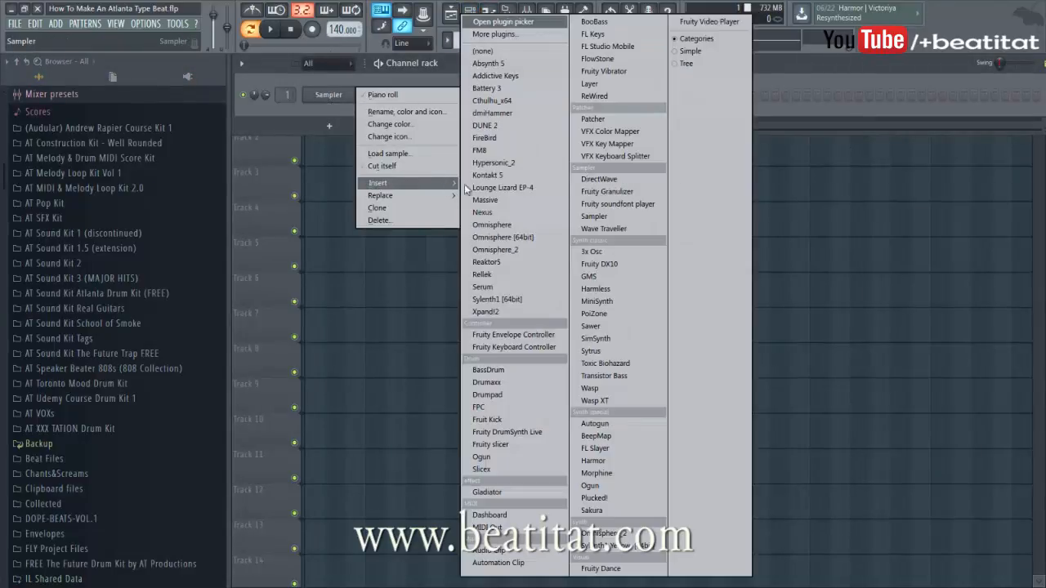
click(521, 213)
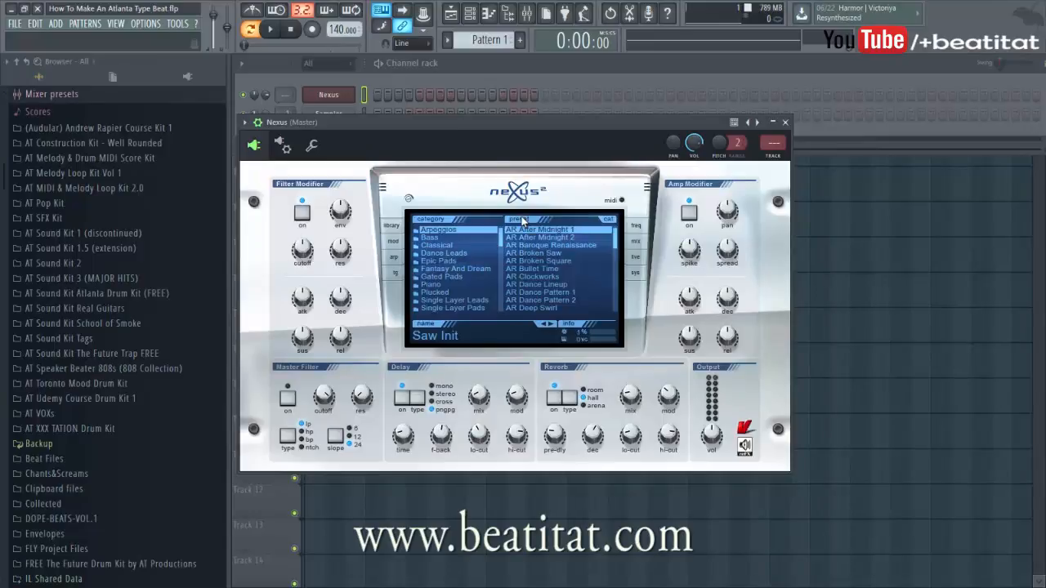
Open the Piano category in Nexus and audition the PN Rocky Piano and PN Synthesized Piano 1 presets
click(448, 284)
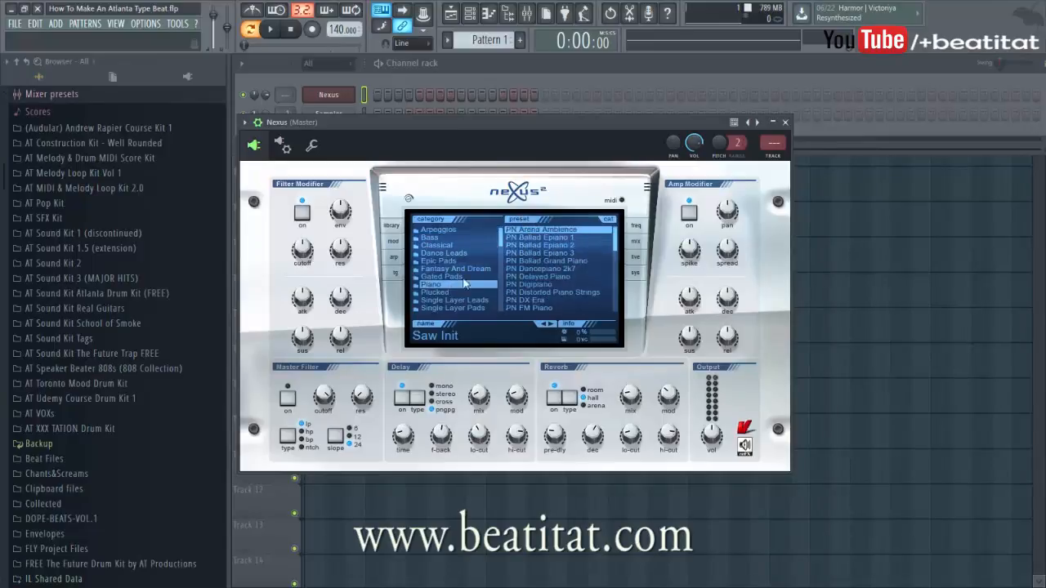
scroll(567, 262, down, 4)
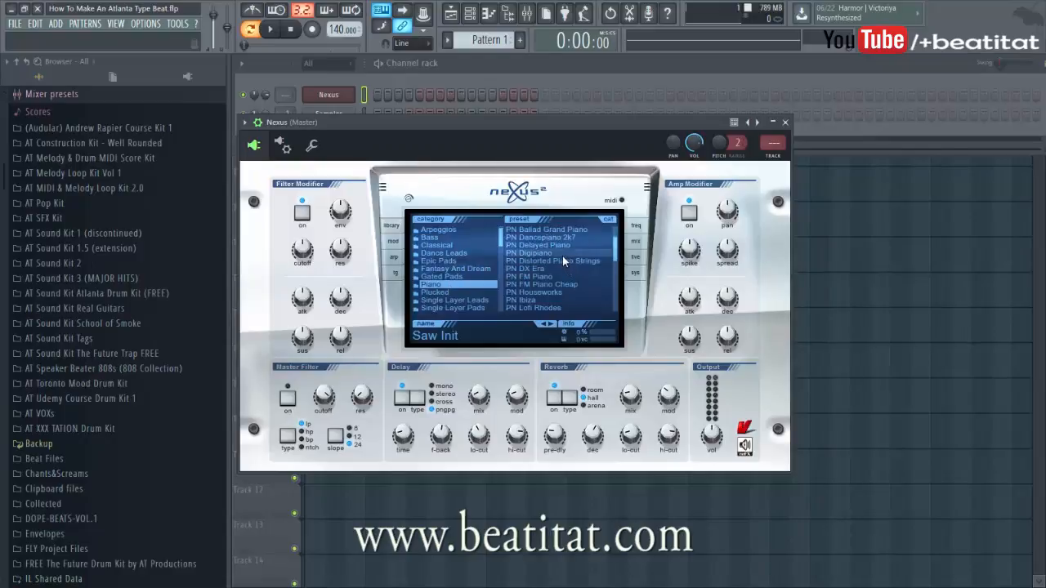
scroll(562, 256, down, 3)
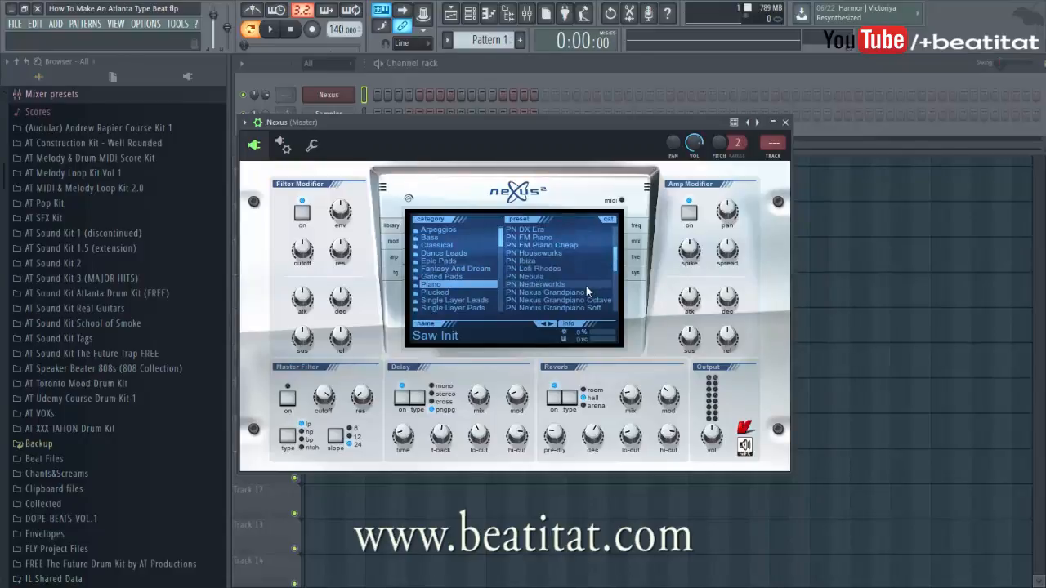
scroll(581, 259, down, 9)
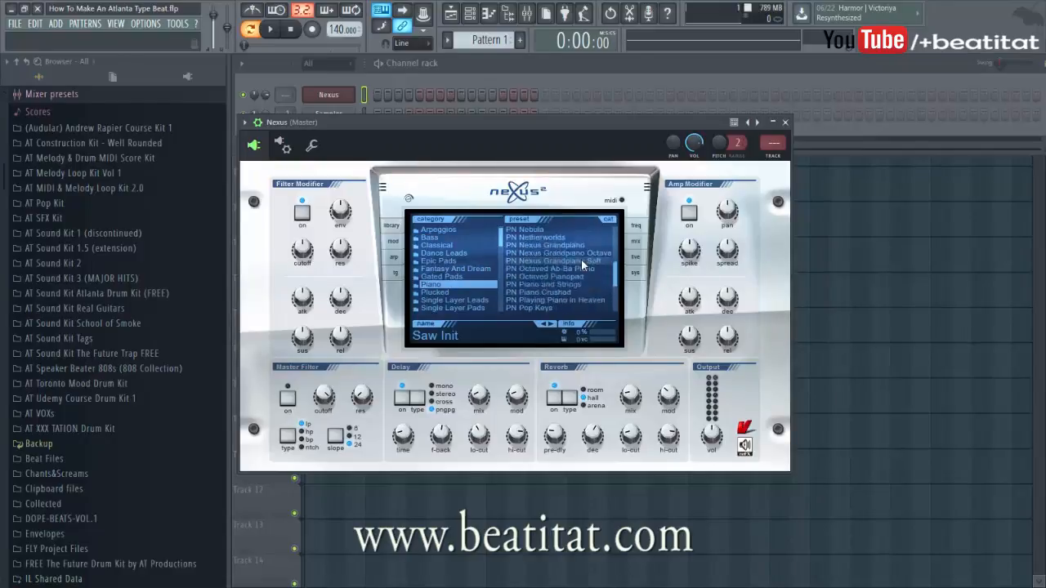
scroll(580, 259, down, 4)
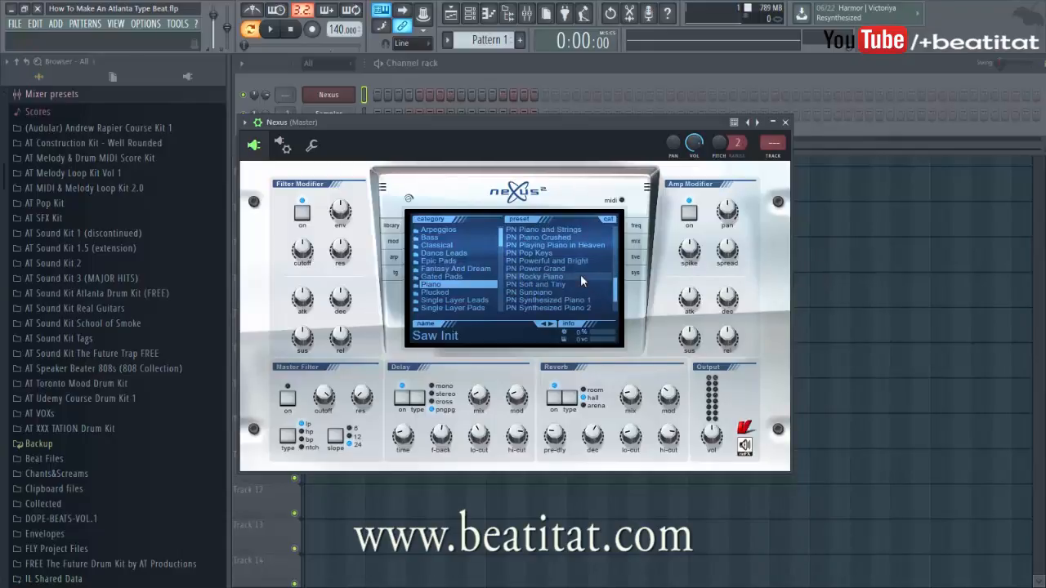
click(581, 278)
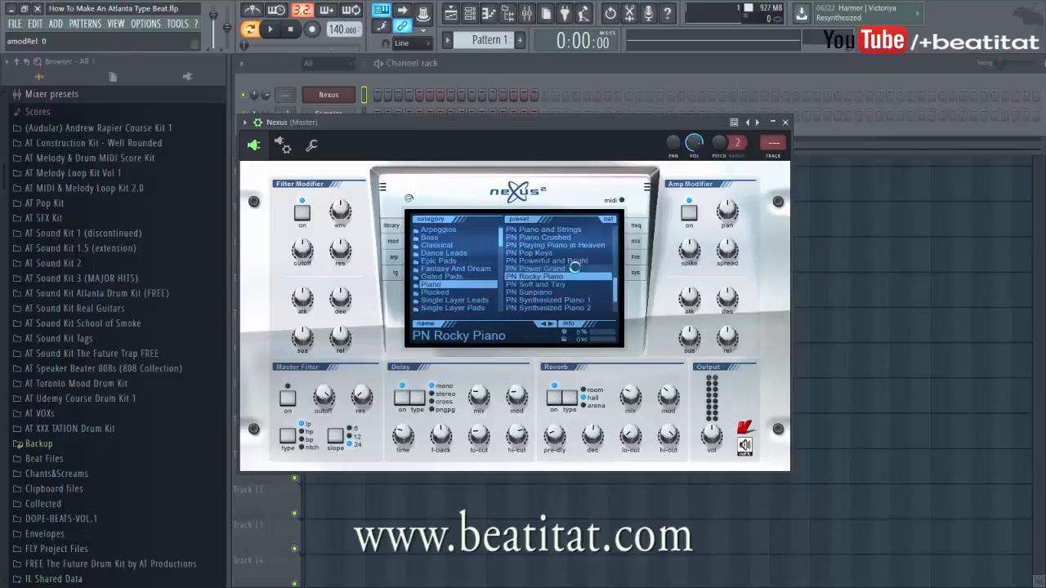
key(e)
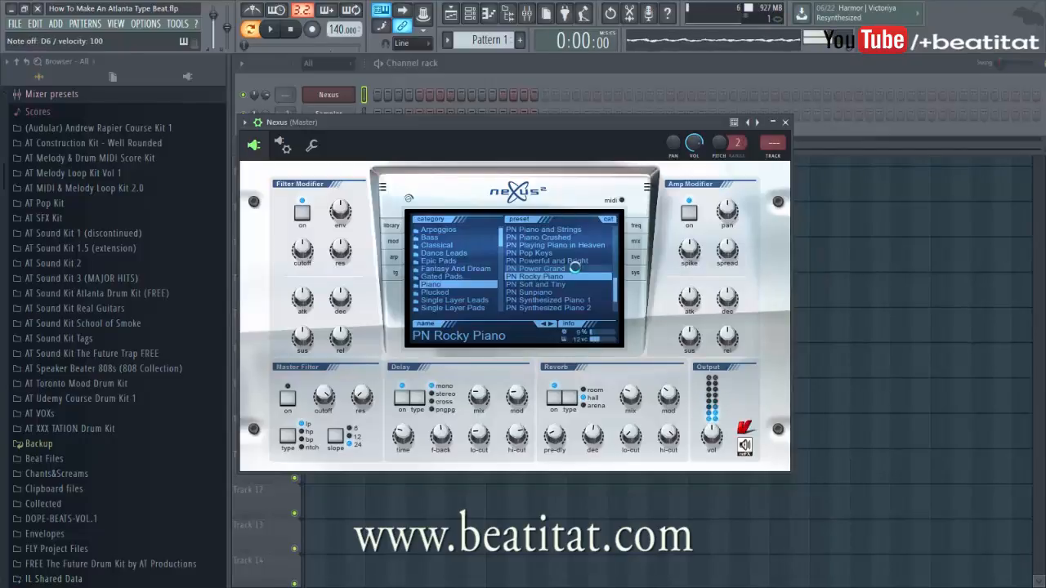
click(550, 300)
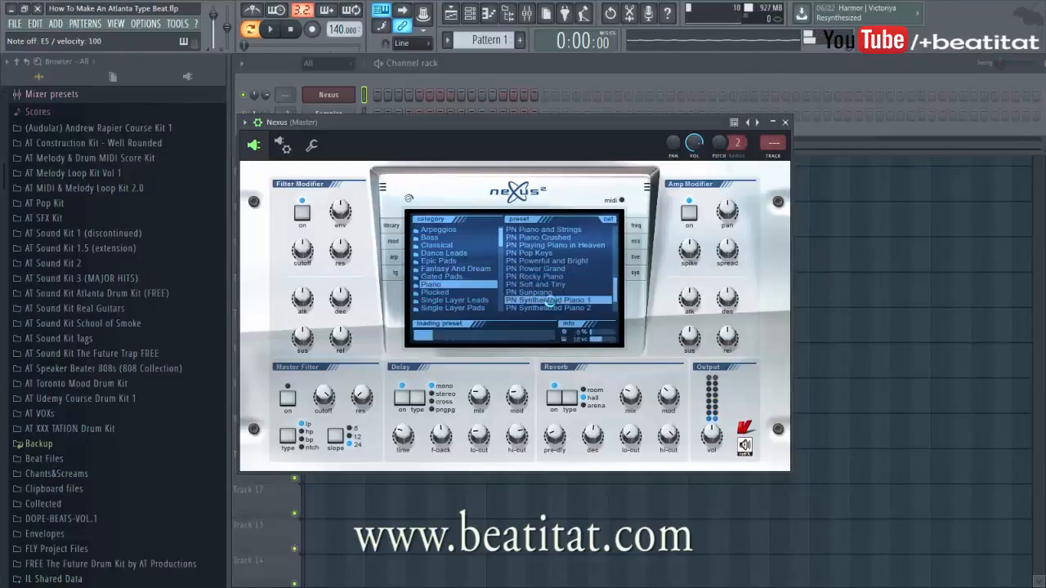
key(n)
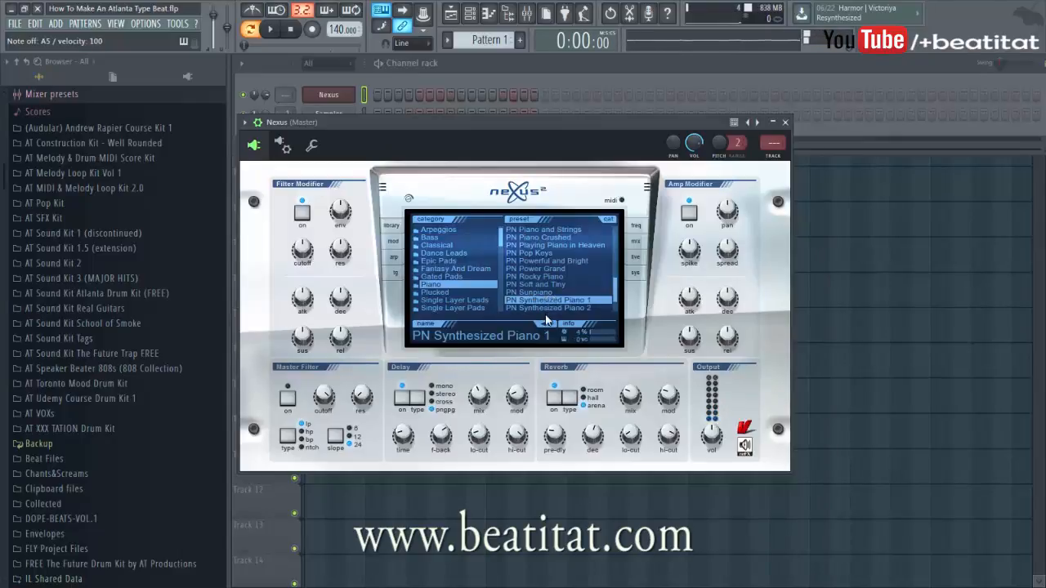
Load the PN Sunpiano preset and audition it with a series of notes
click(563, 292)
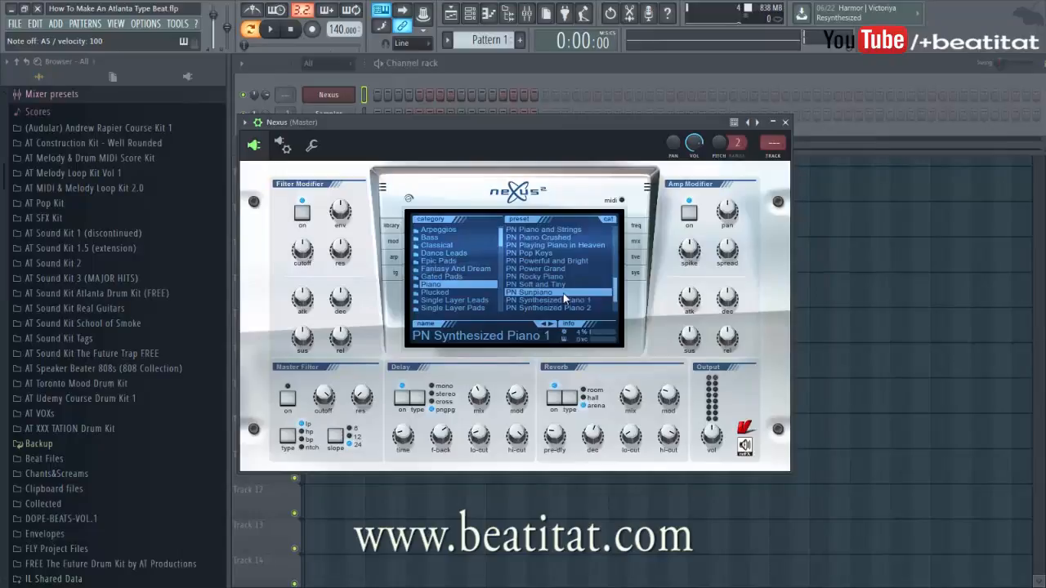
key(n)
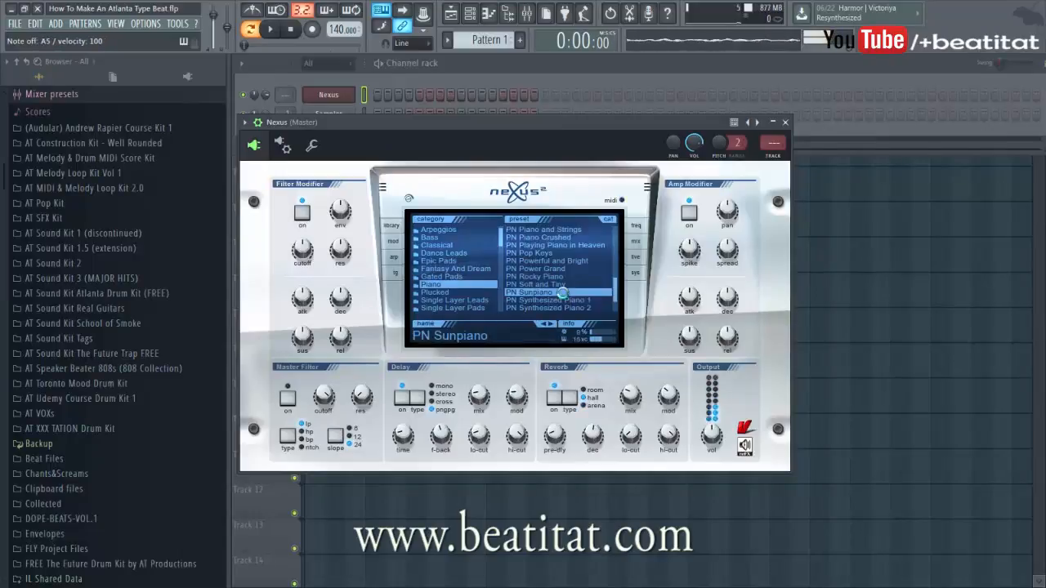
key(c)
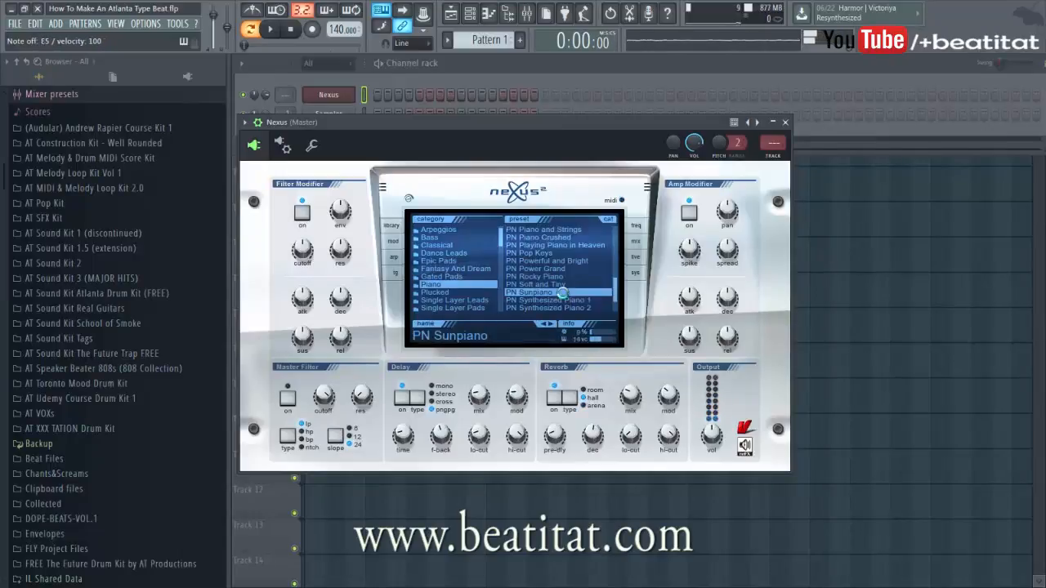
key(n)
key(n)
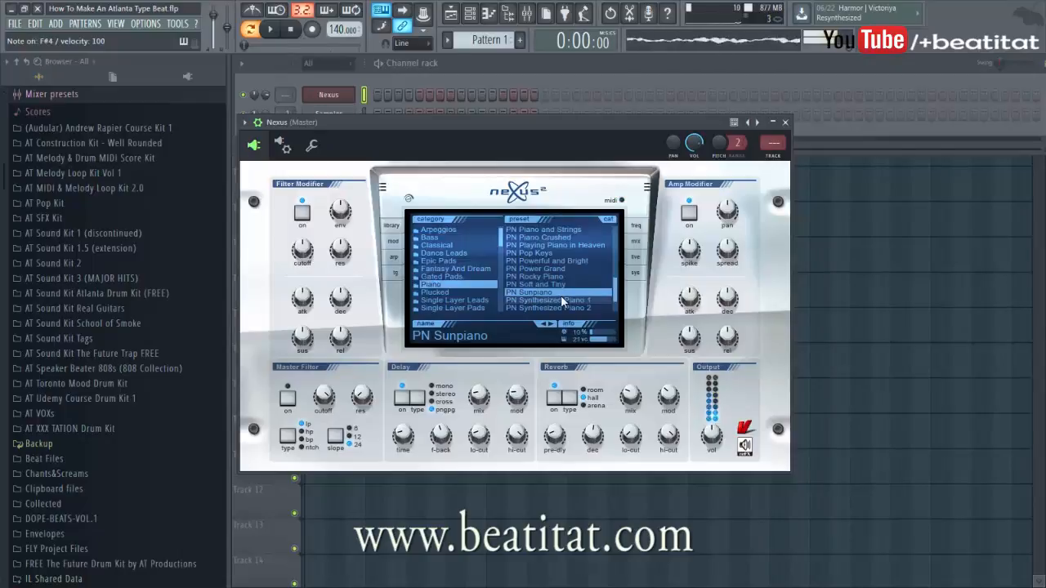
key(h)
key(n)
key(h)
key(n)
key(m)
key(x)
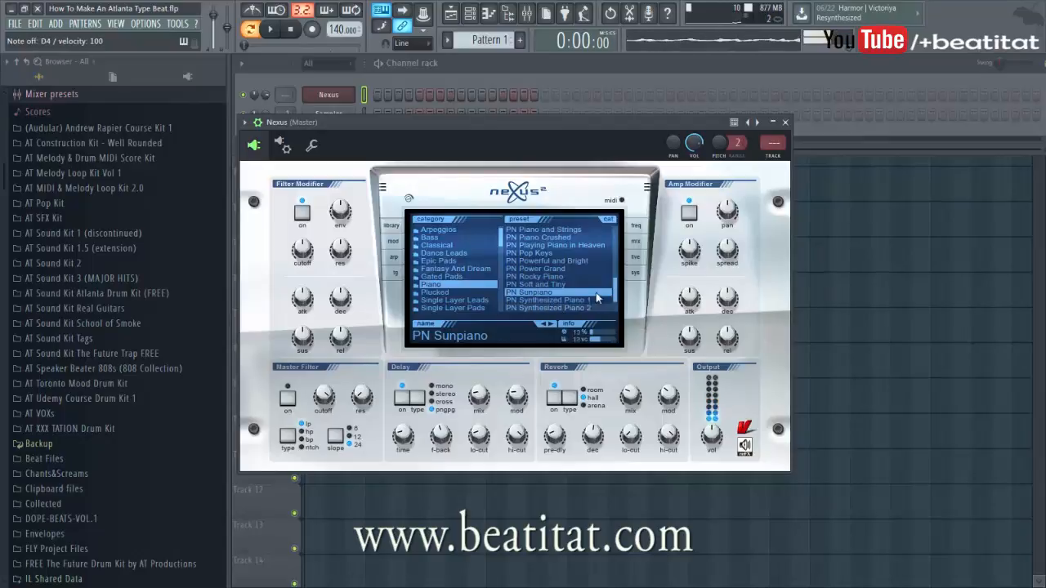
Load and audition the PN Powerful and Bright and PN Piano and Strings presets
click(583, 261)
key(m)
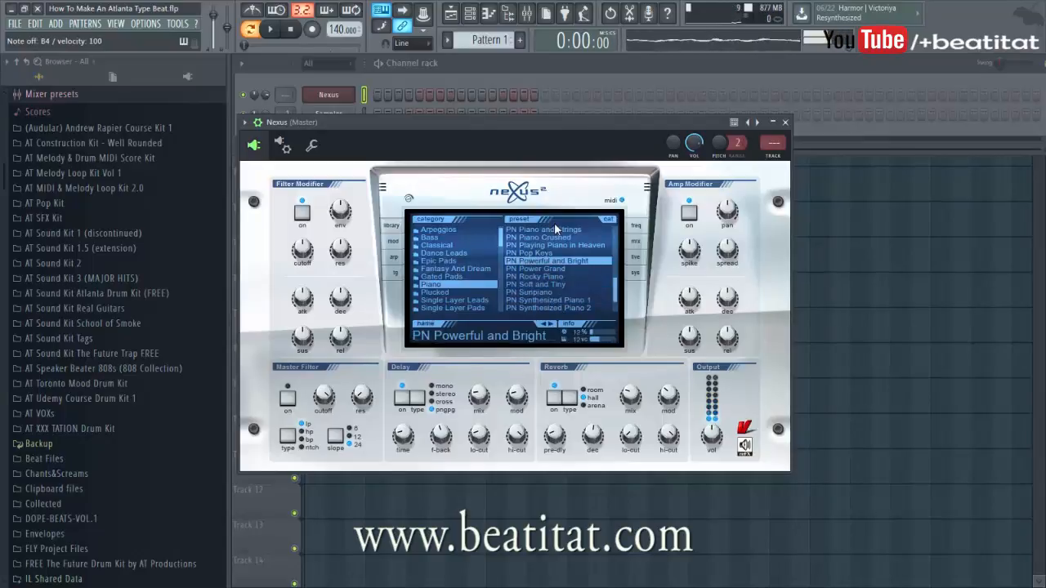
click(556, 231)
key(u)
Load the PN Houseworks piano preset in Nexus and audition it
scroll(569, 242, up, 4)
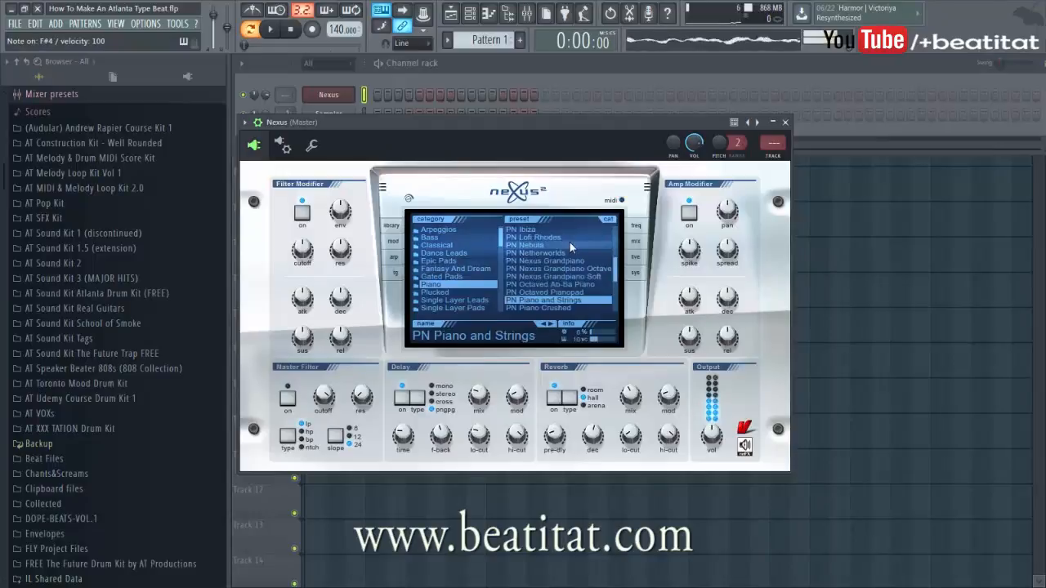
key(y)
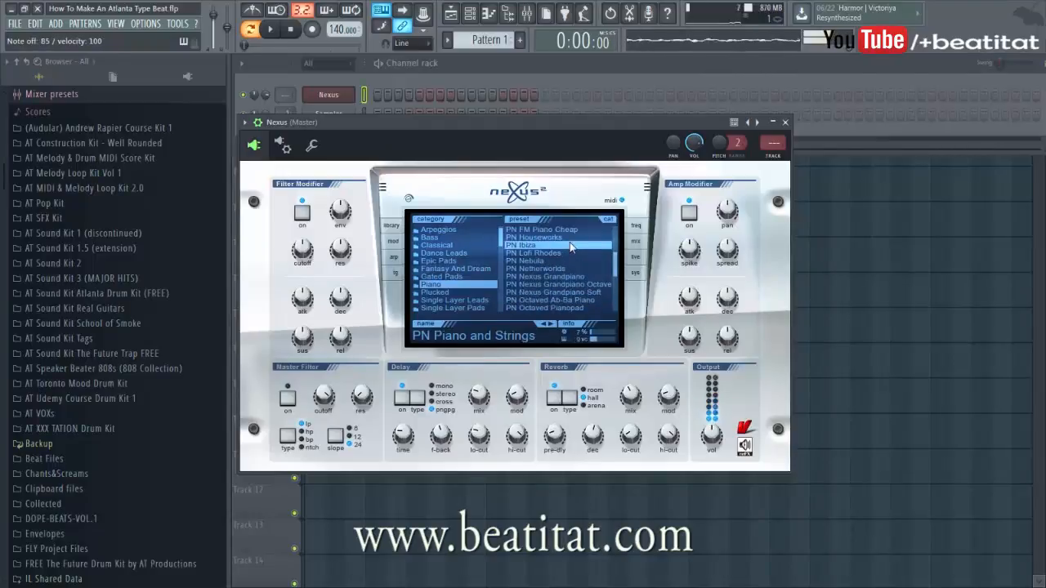
key(t)
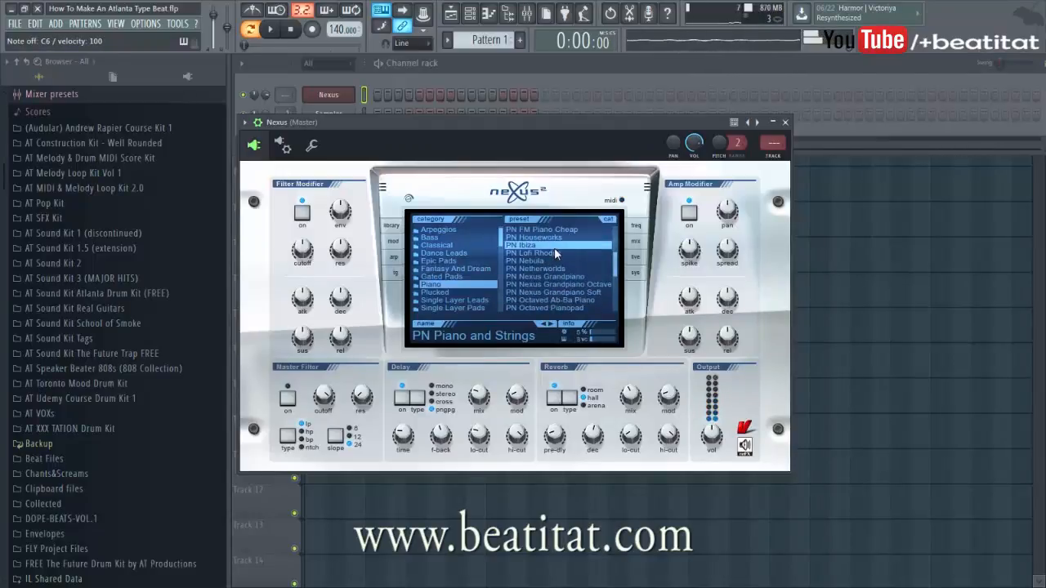
click(560, 237)
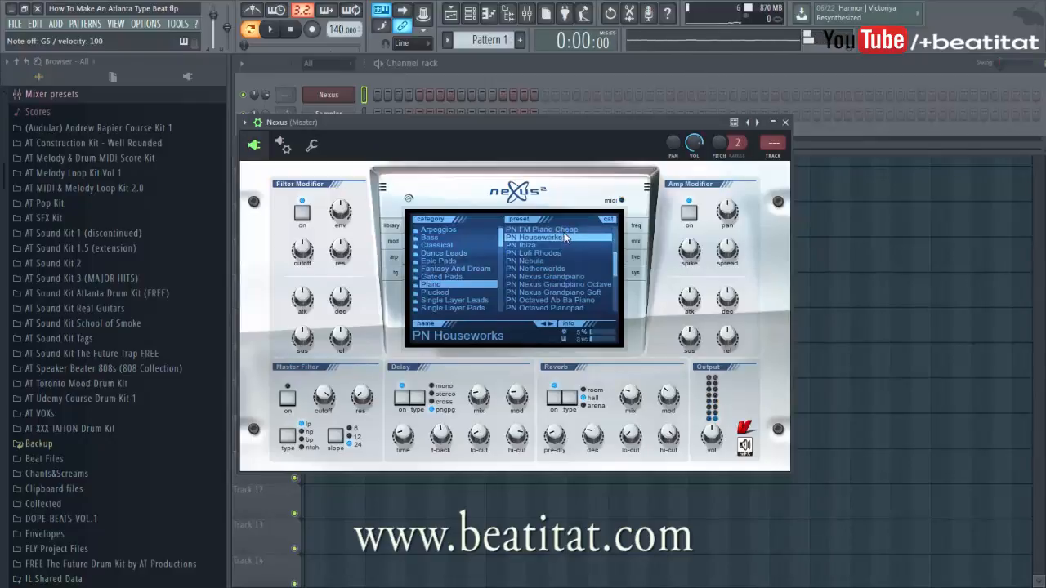
key(u)
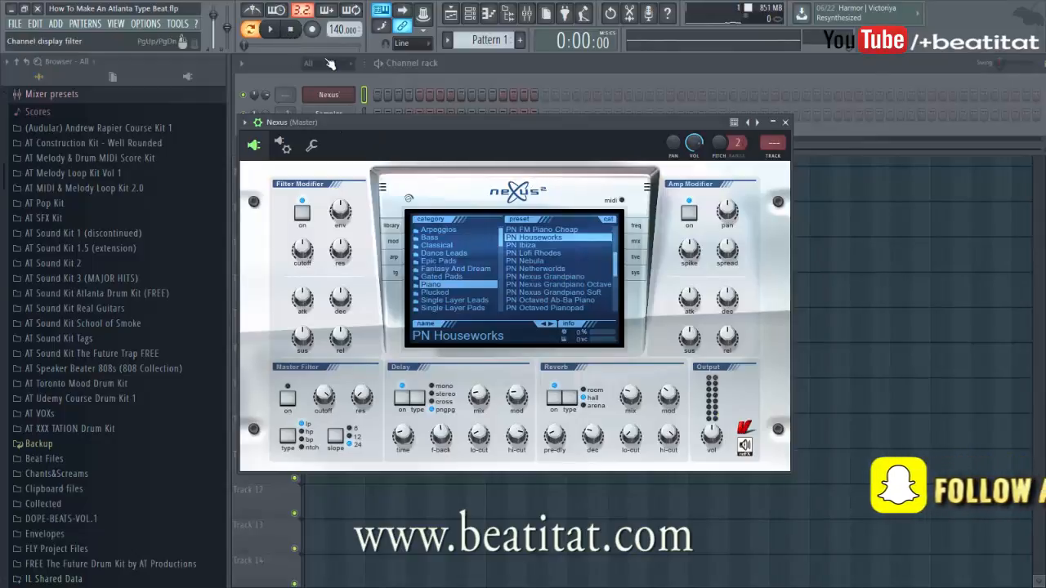
Open the Nexus channel's piano roll and hide the browser to widen the editing area
right_click(353, 95)
click(369, 97)
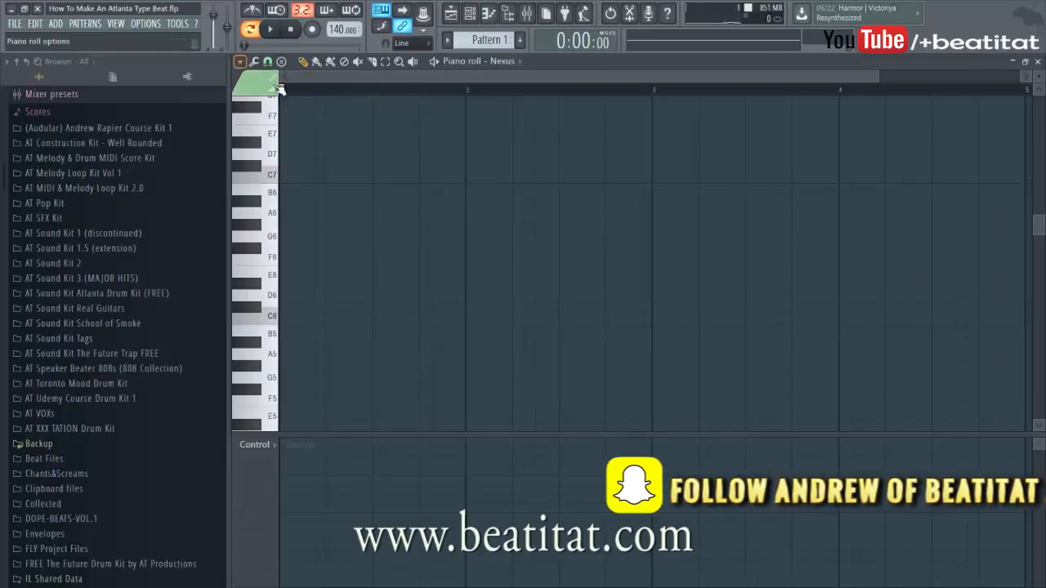
click(510, 14)
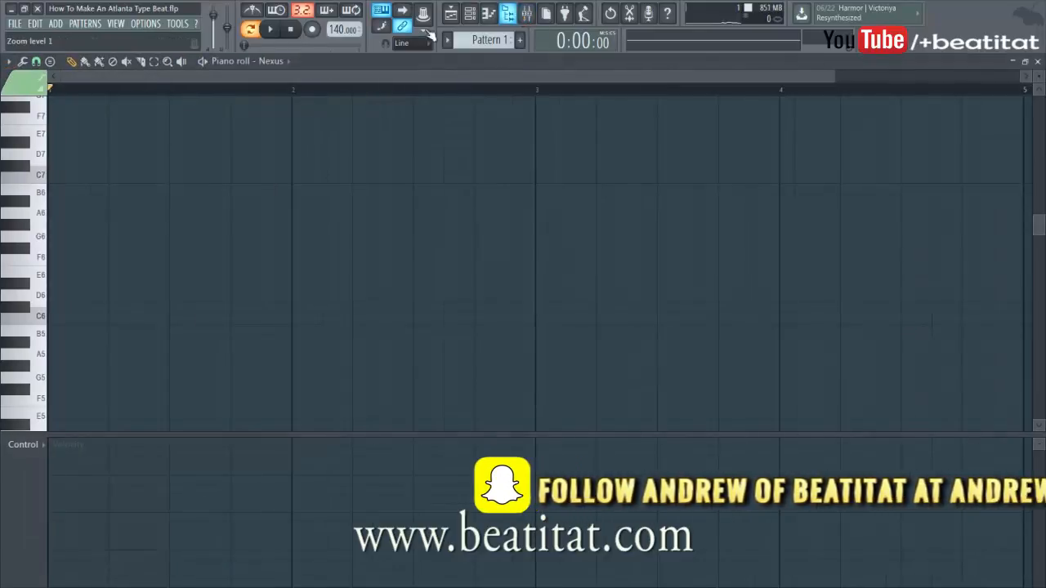
Set the piano roll's scale highlighting to Automatic
click(8, 61)
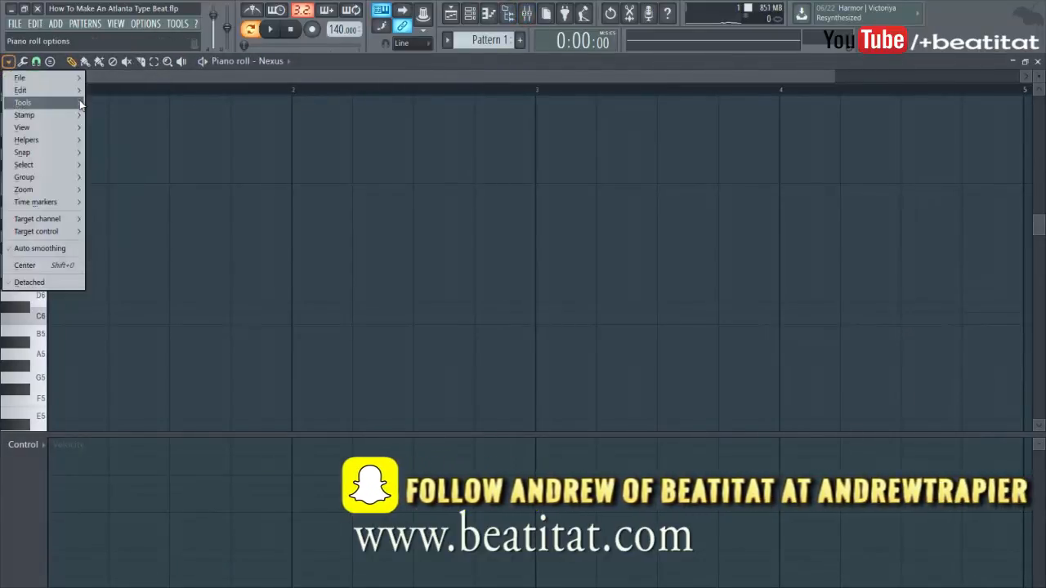
mouse_move(82, 104)
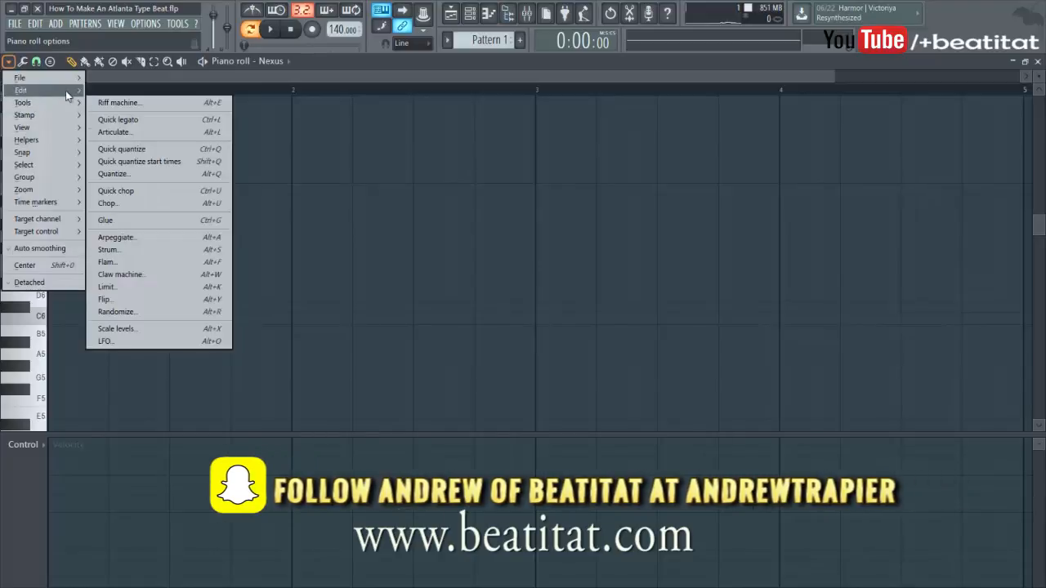
mouse_move(59, 89)
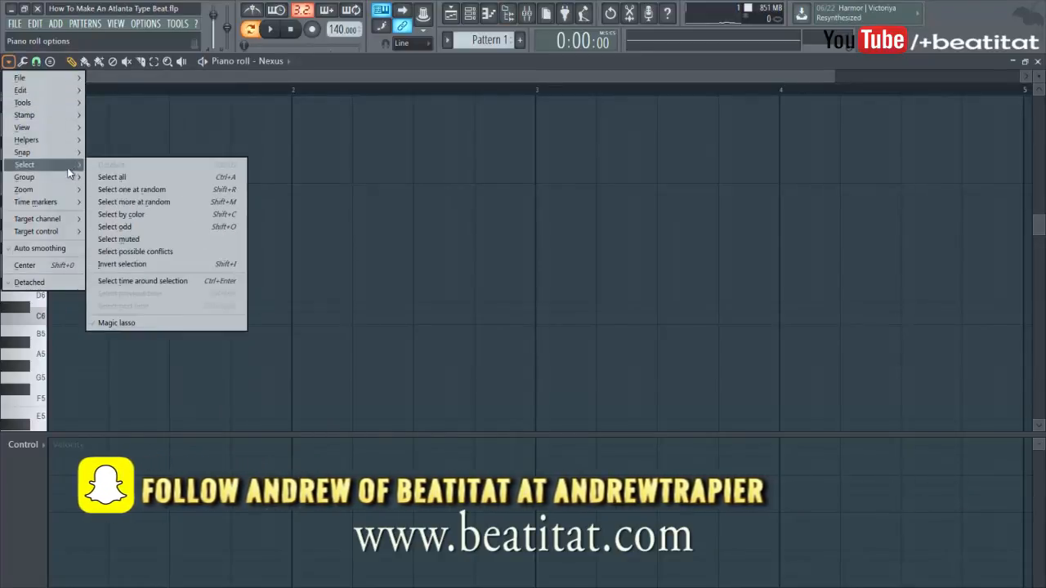
mouse_move(76, 144)
mouse_move(121, 154)
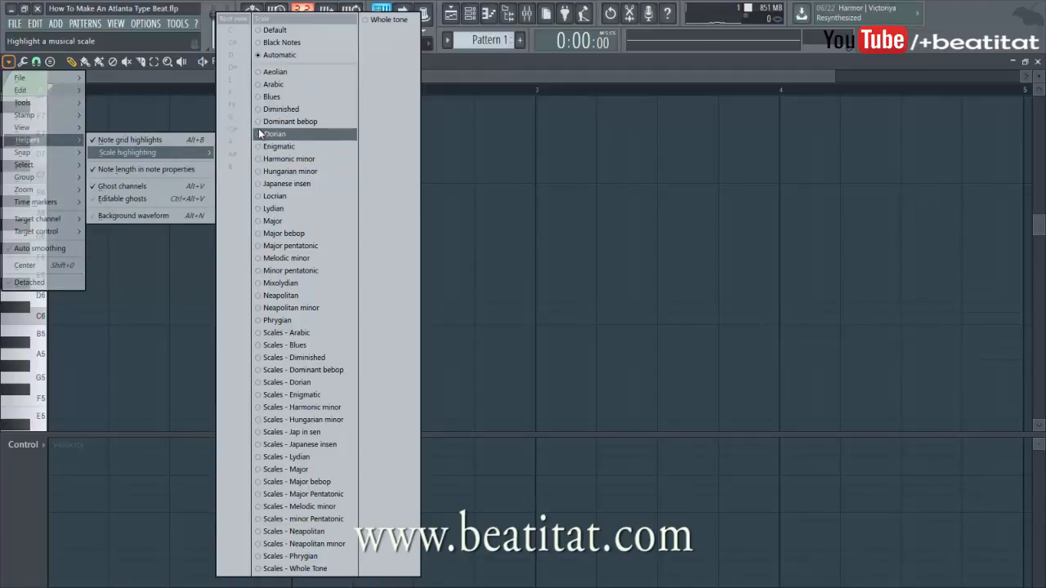
click(279, 54)
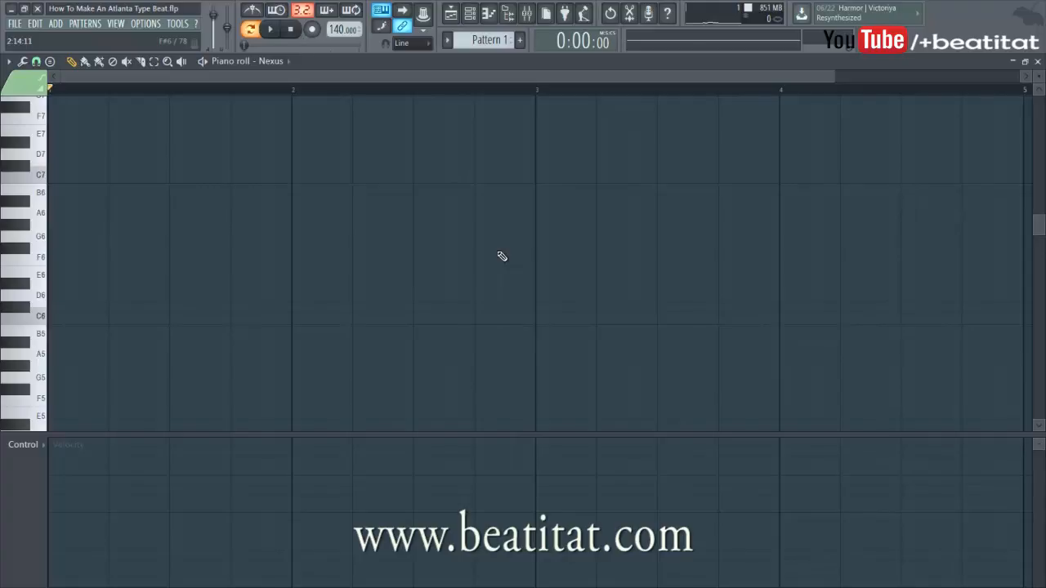
Draw a half-bar B minor chord of B4, D5 and F#5 at the start of bar 1 and play it back
scroll(430, 301, down, 4)
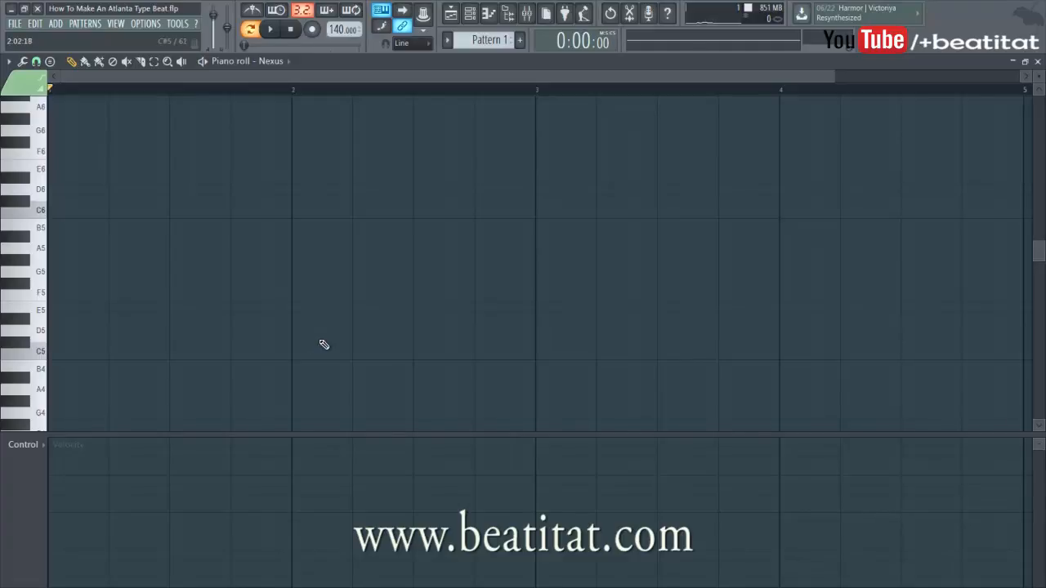
drag(96, 340, 76, 368)
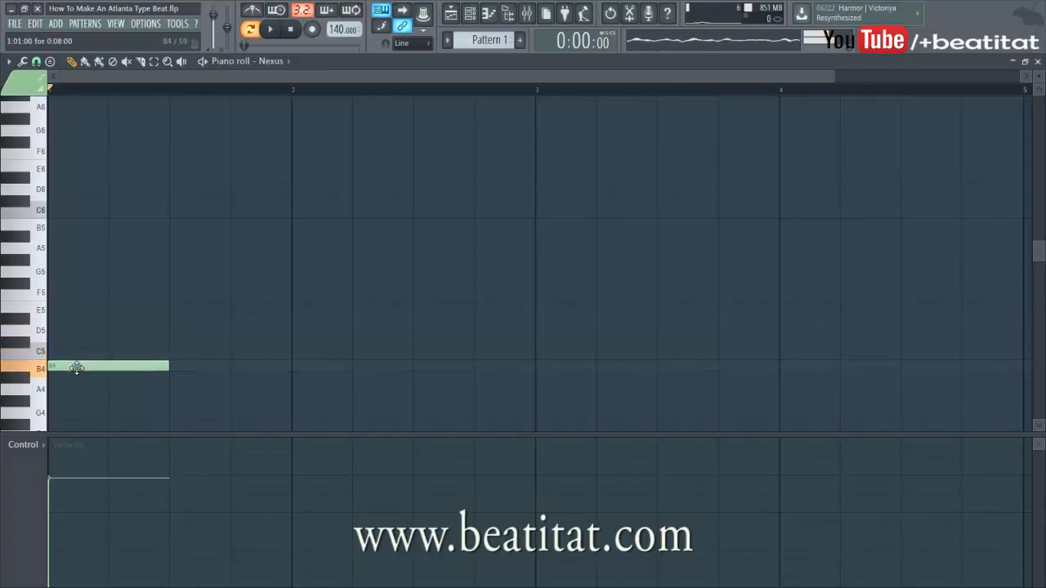
click(54, 331)
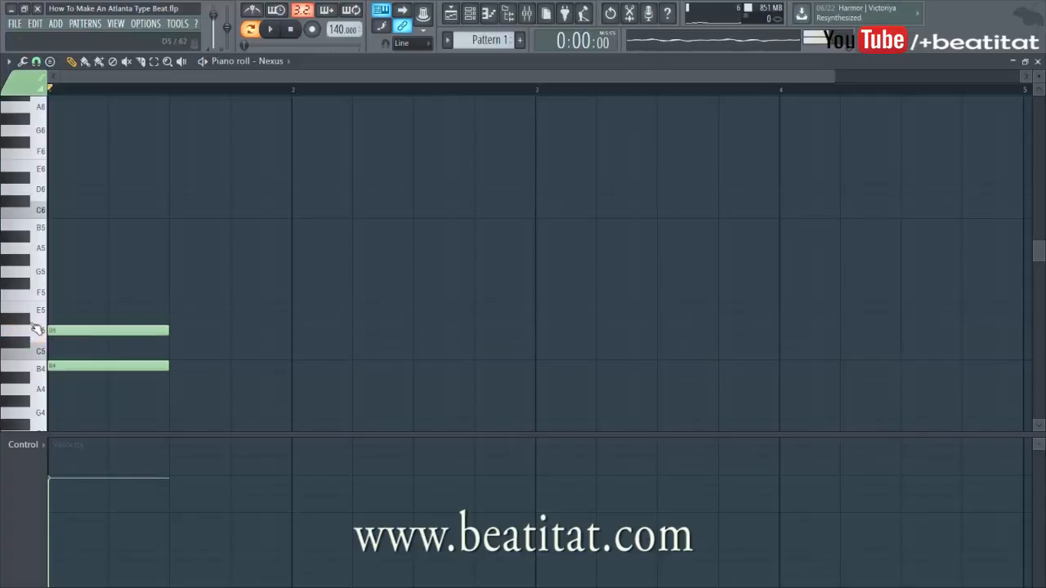
click(54, 284)
key(space)
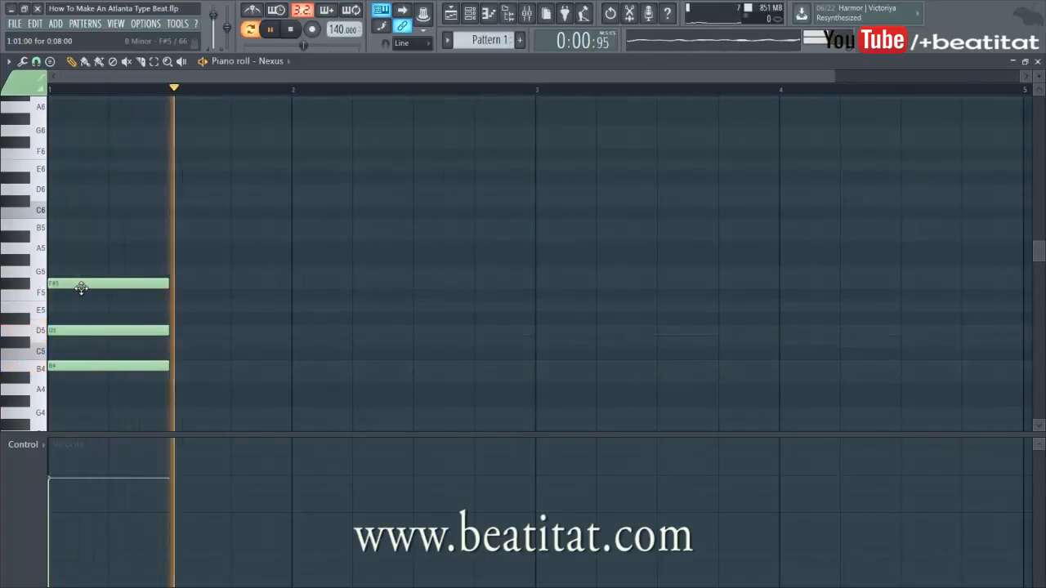
key(space)
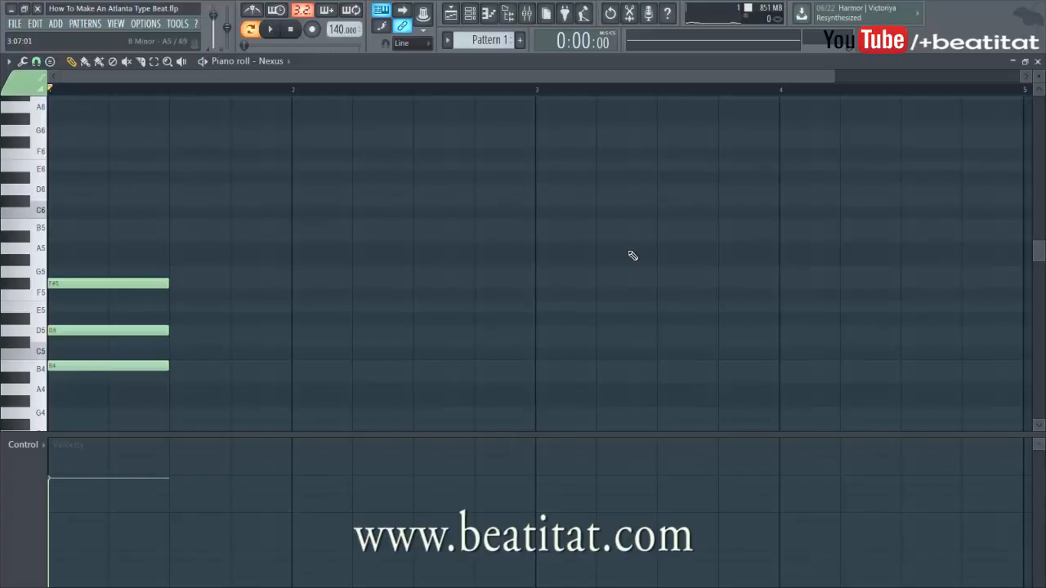
Extend all three notes of the B minor chord to fill bar 1
key(ctrl+a)
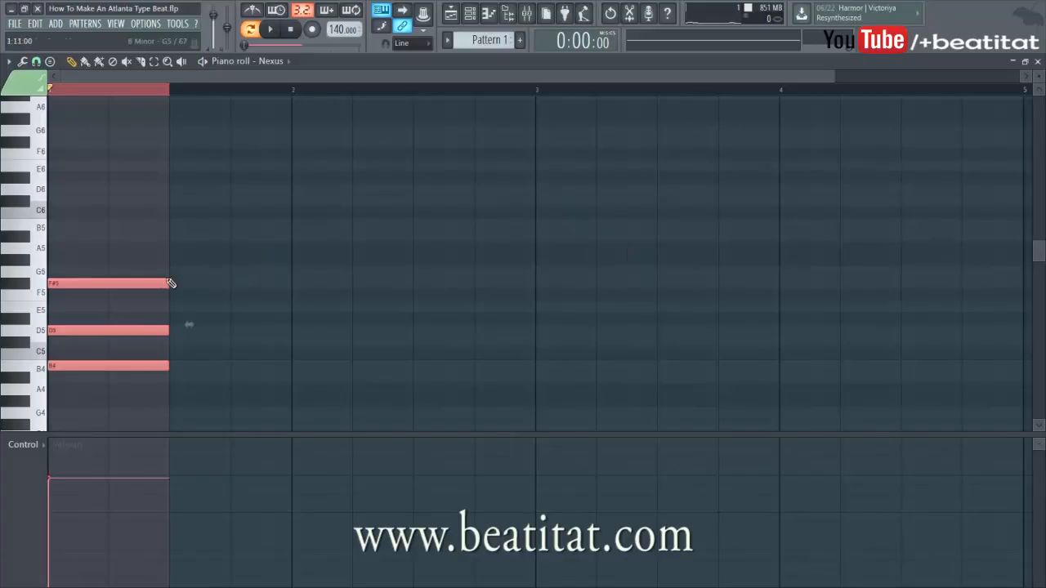
drag(165, 286, 258, 299)
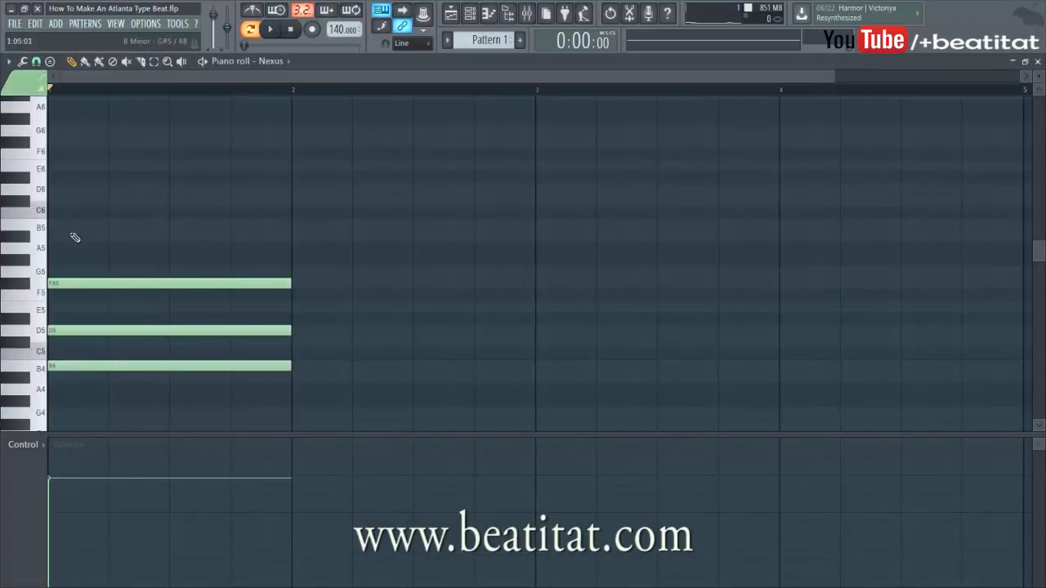
Try A#5, G5 and B5 as an extra one-bar top note over the bar 1 chord, playing each variation back
click(77, 242)
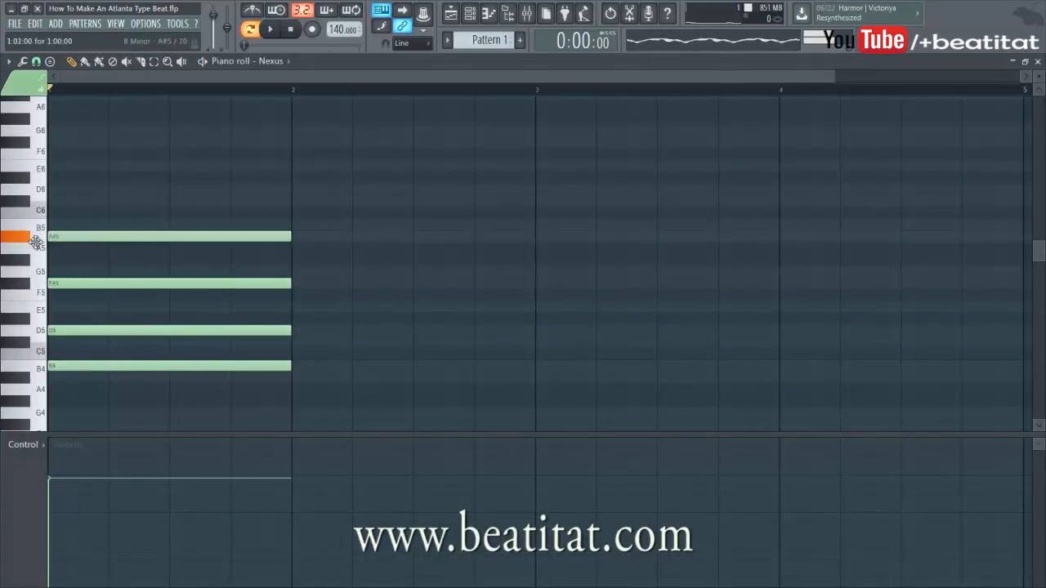
key(space)
key(space)
drag(85, 261, 84, 267)
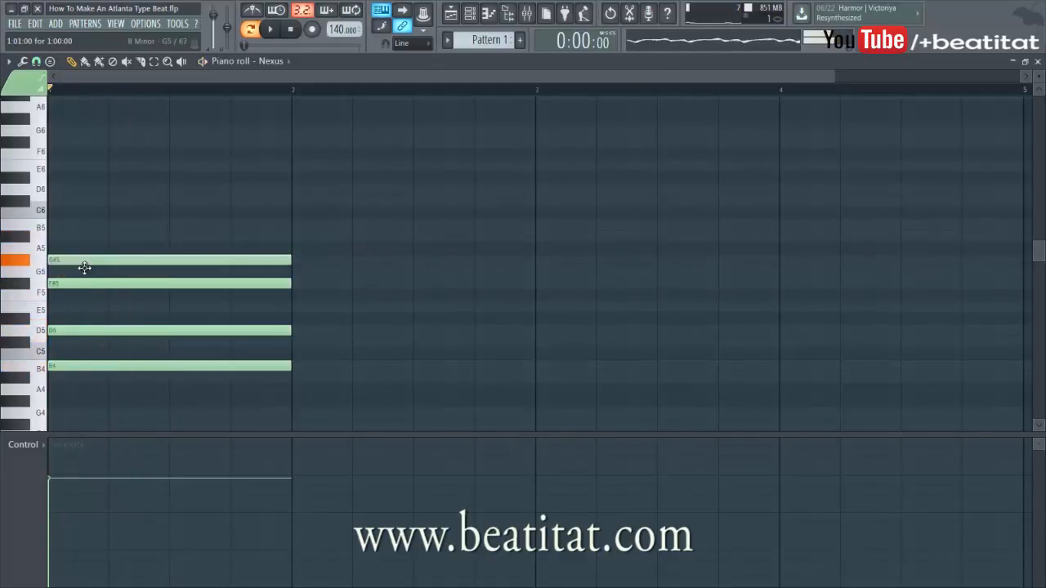
right_click(87, 263)
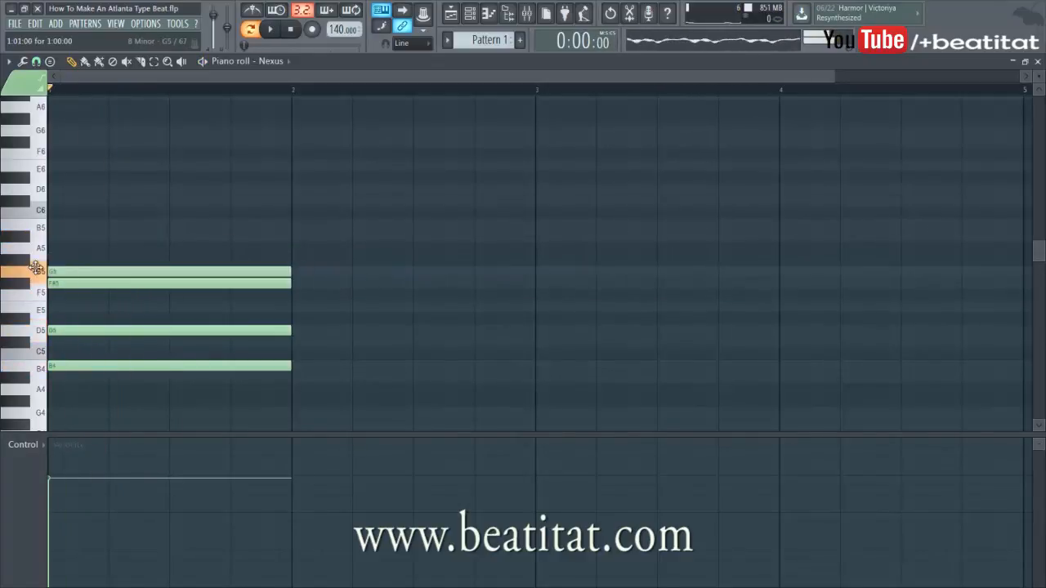
key(space)
key(space)
drag(66, 240, 41, 221)
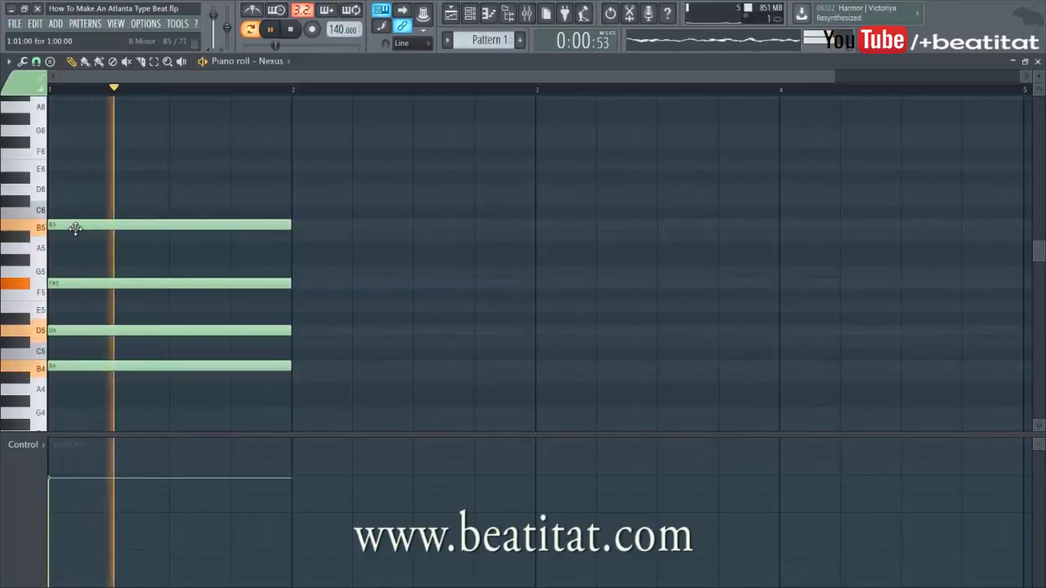
right_click(74, 225)
key(space)
key(space)
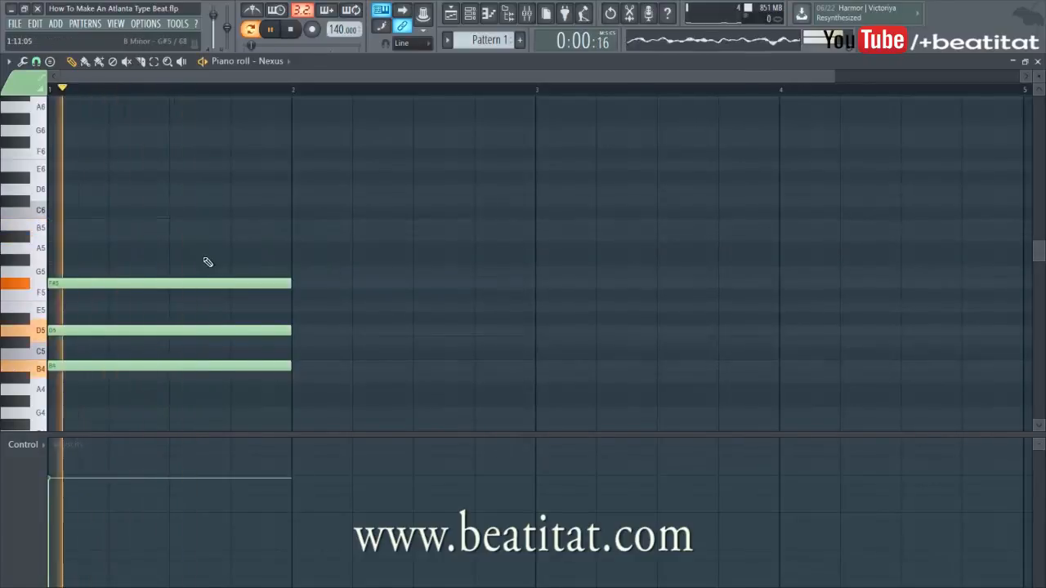
Add a C#5 note from the middle to the end of bar 1 and play it back
click(176, 307)
key(space)
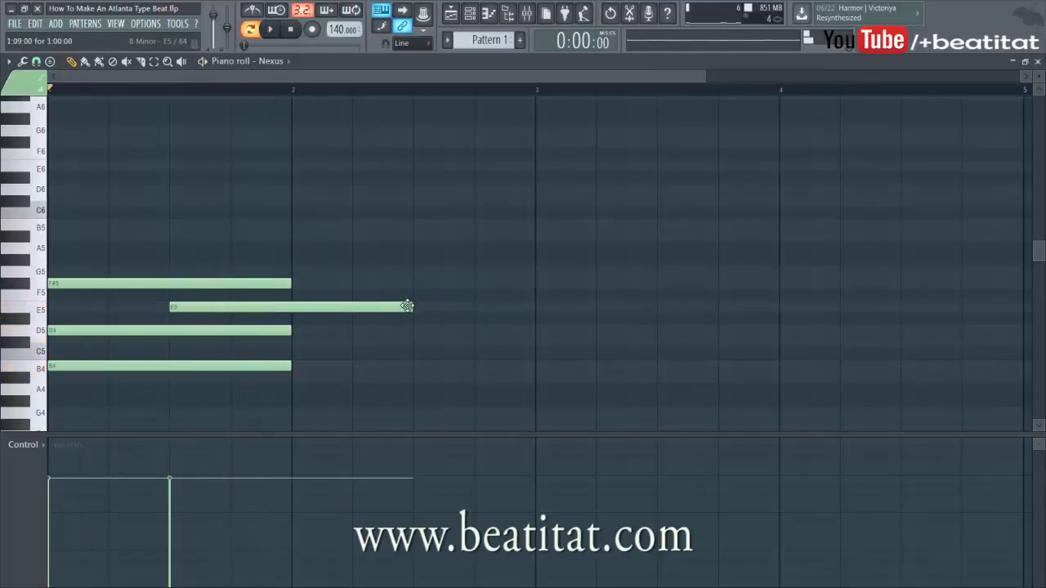
drag(407, 307, 405, 342)
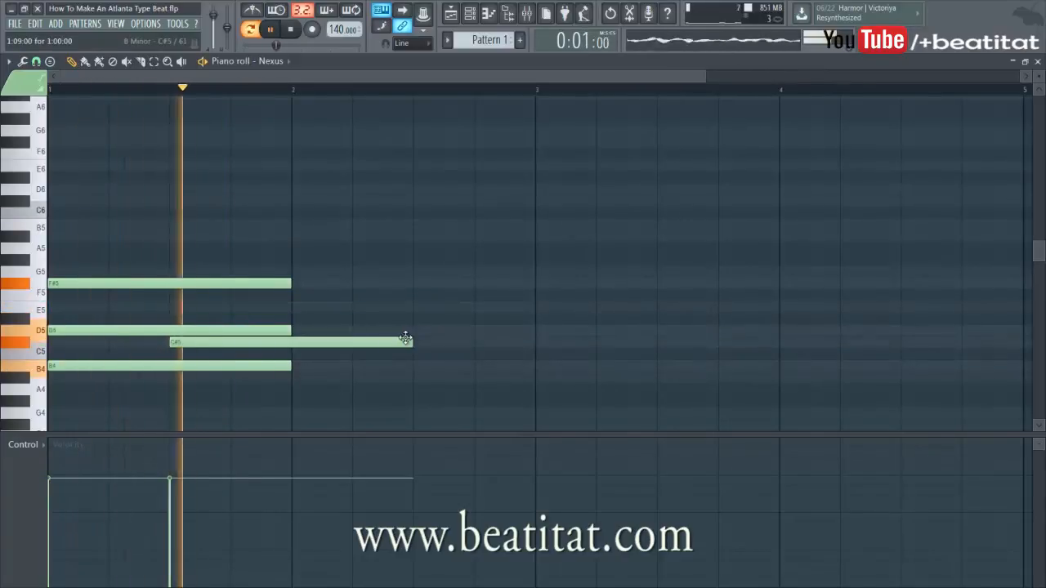
key(space)
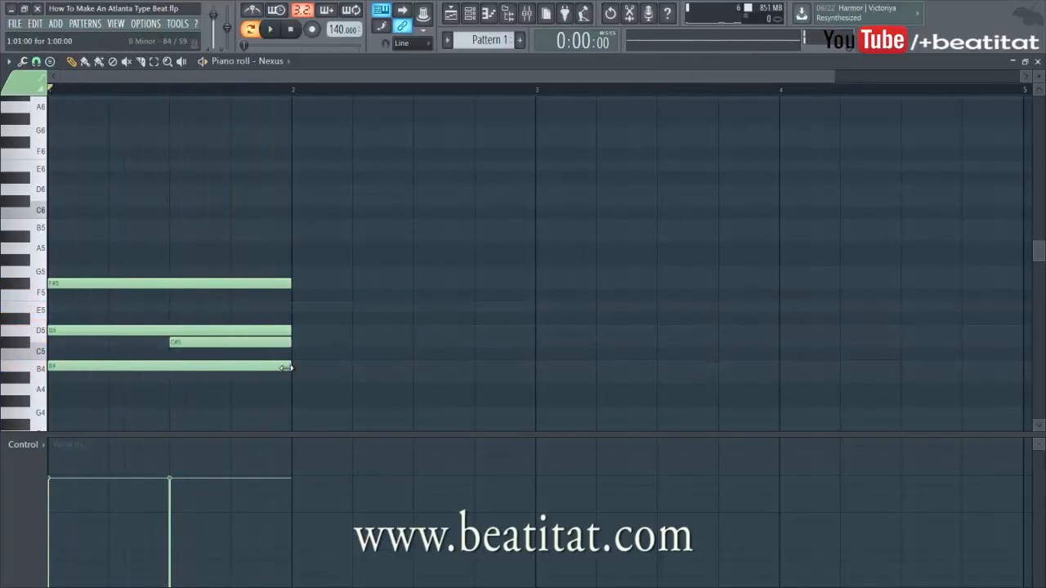
Draw a one-bar chord of G4, A#4 and D5 in bar 2 and play the progression
scroll(301, 392, down, 2)
click(305, 390)
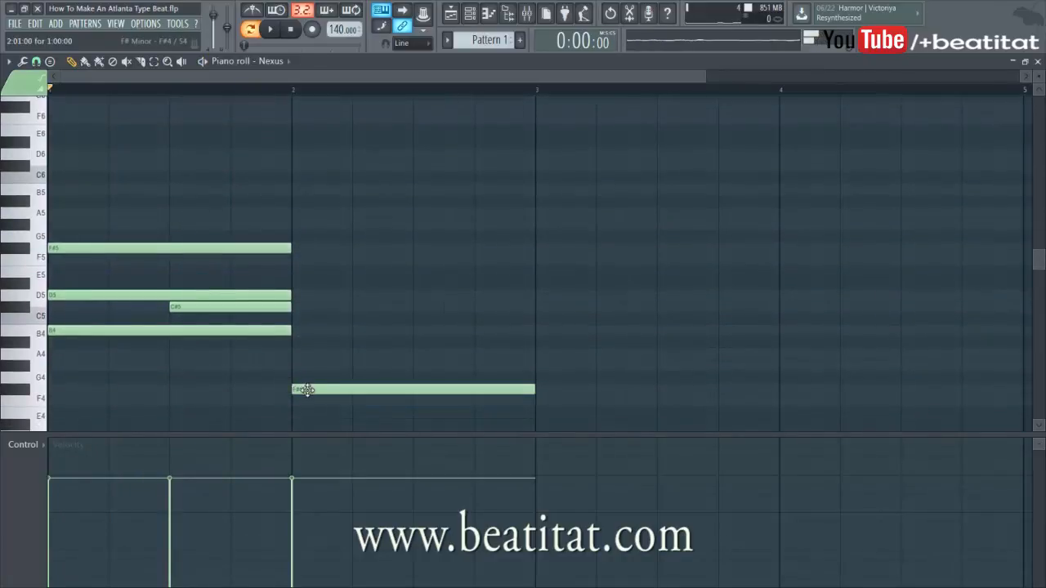
drag(307, 376, 309, 377)
click(295, 342)
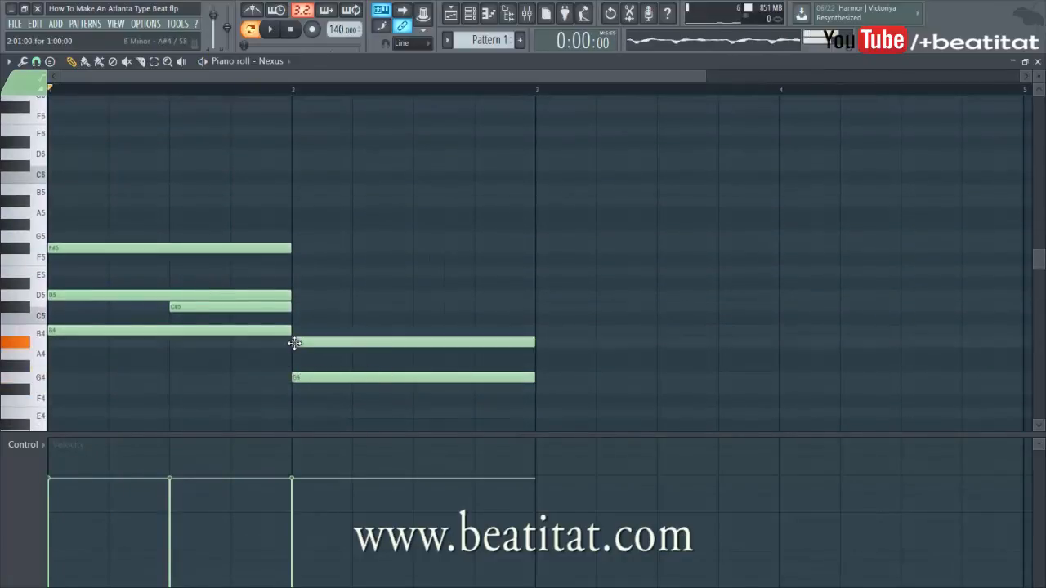
click(333, 295)
key(space)
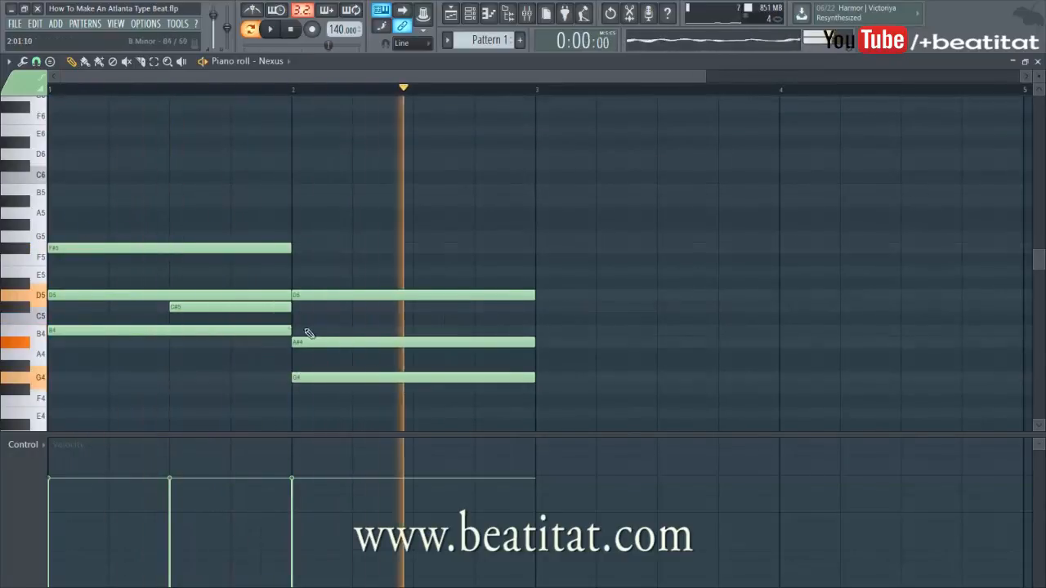
key(space)
key(space)
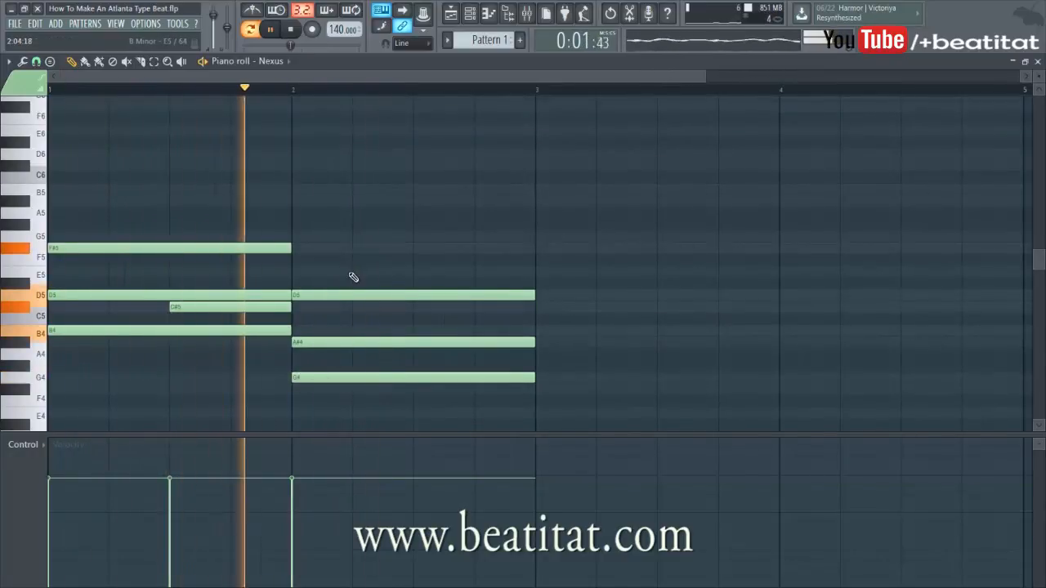
click(417, 249)
key(space)
right_click(653, 248)
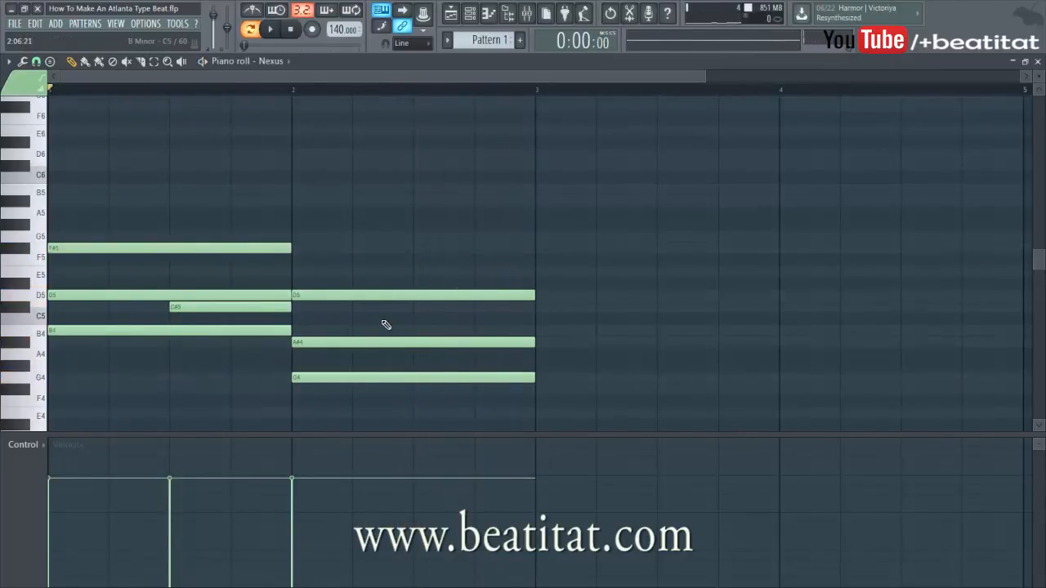
Transpose all notes up by a net four semitones, auditioning other keys on the way, so the first chord is D# minor
key(shift+Up)
key(shift+Up)
key(shift+Up)
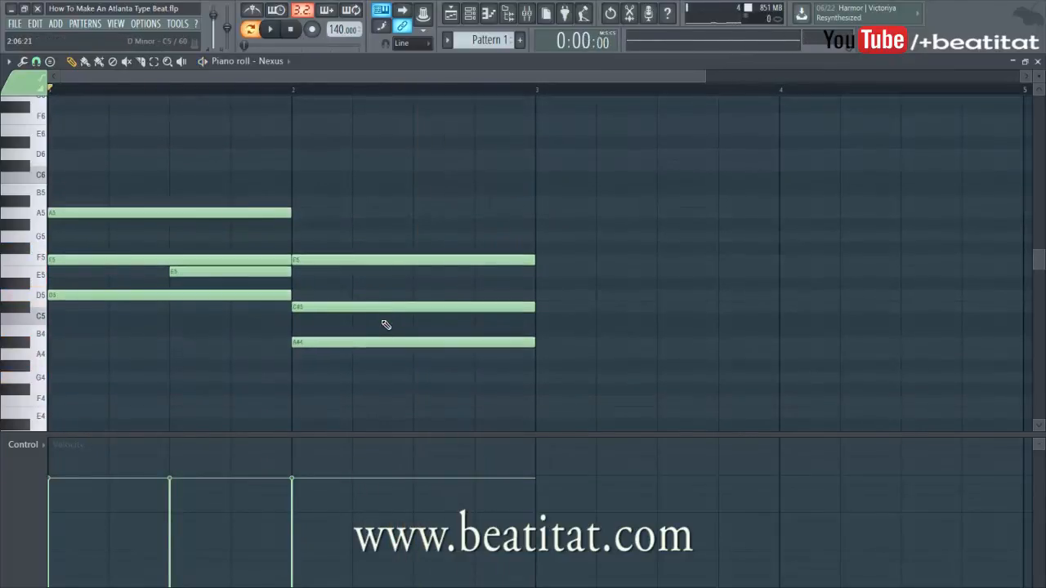
key(shift+Down)
key(space)
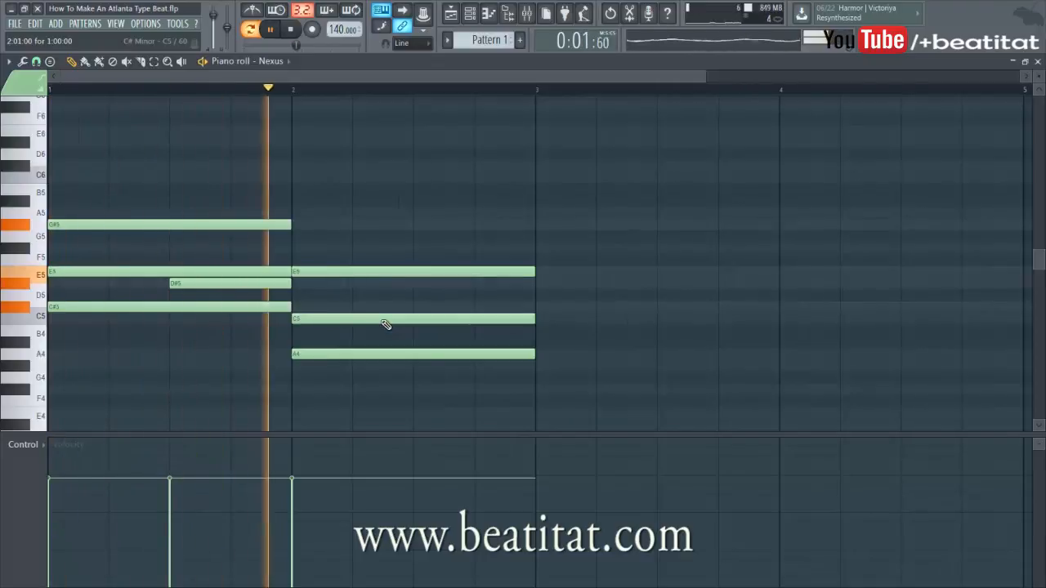
key(space)
key(shift+Up)
key(space)
key(shift+Up)
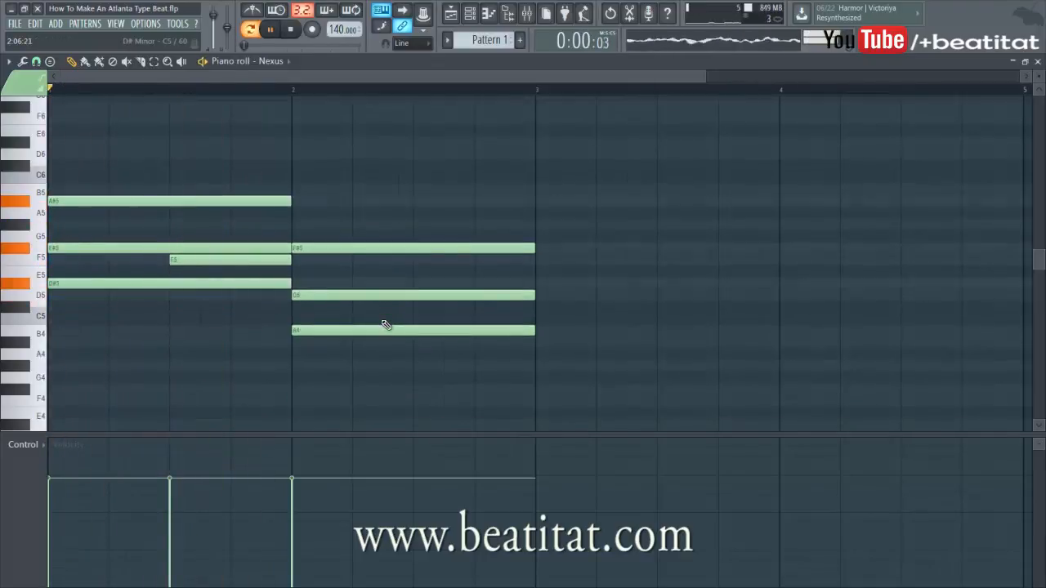
Transpose all notes down six semitones to A minor, raise them one octave, and play the progression
key(shift+Down)
key(shift+Down)
key(shift+Down)
key(shift+Down)
key(shift+Down)
key(shift+Down)
key(space)
key(space)
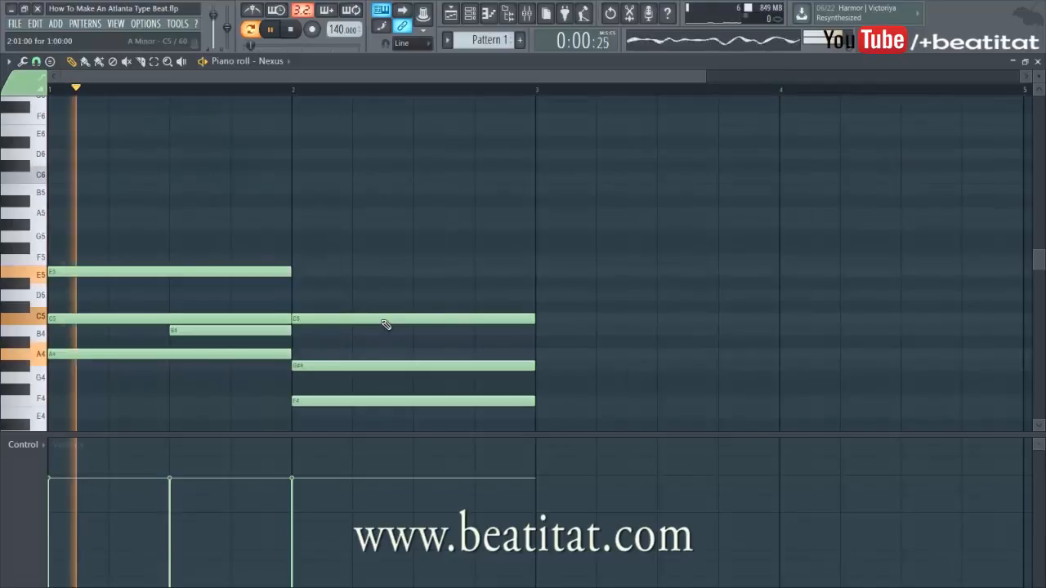
key(ctrl+Up)
key(space)
key(space)
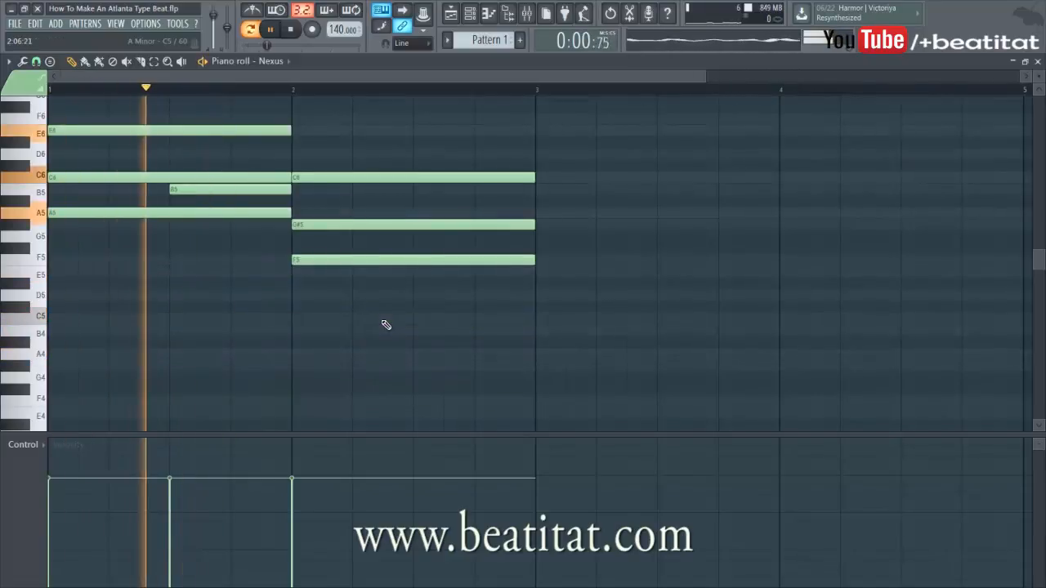
Delete the F5, G#5 and C6 chord from bar 2 and play the remaining bar 1 notes
scroll(385, 325, up, 2)
key(space)
right_click(373, 273)
right_click(373, 319)
right_click(378, 354)
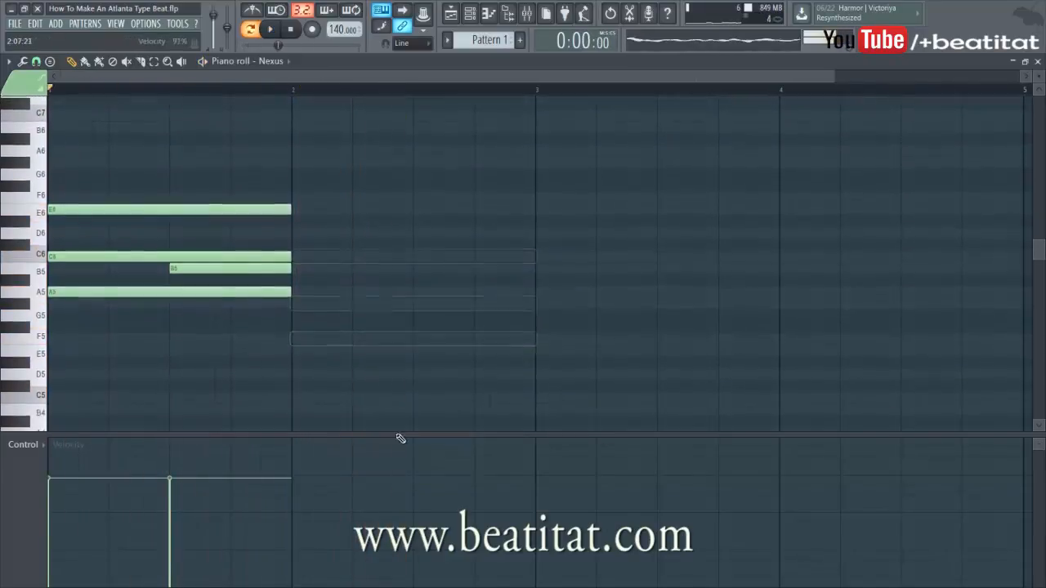
key(space)
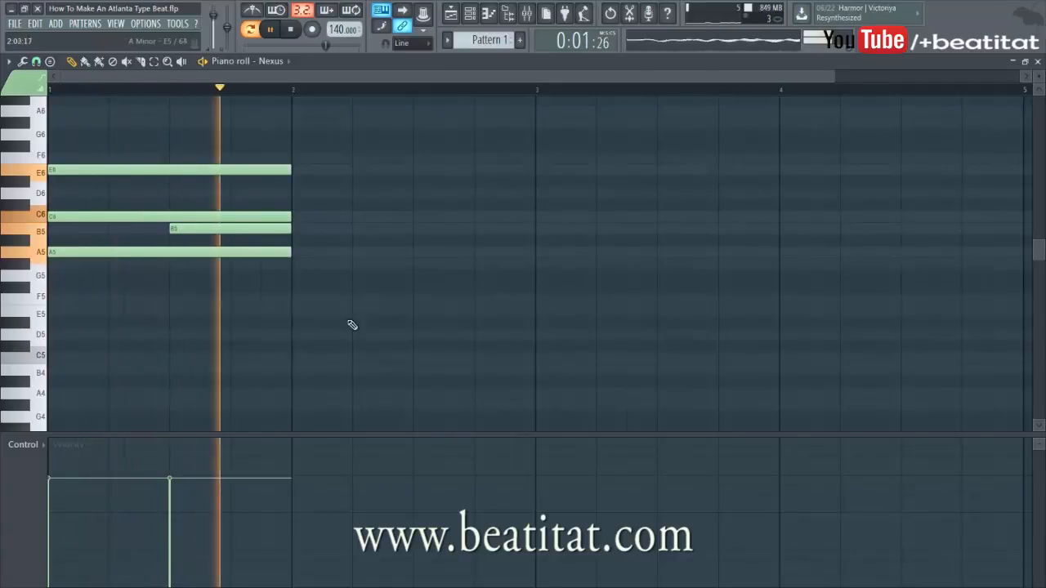
Try a one-bar chord of G#5, B5 and D#6 in bar 2 and play it back
click(297, 263)
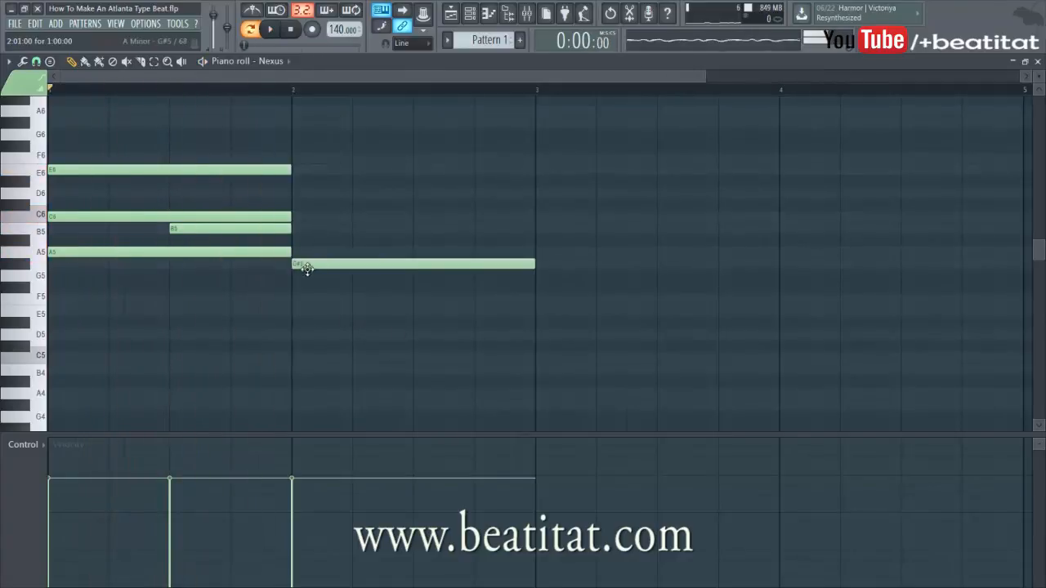
click(299, 217)
right_click(422, 216)
key(space)
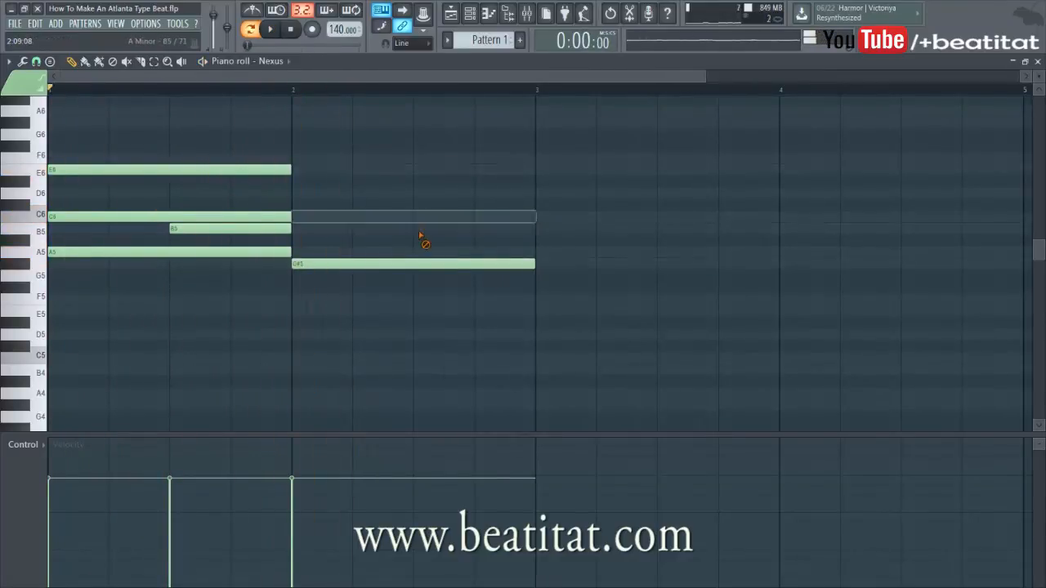
click(306, 228)
key(space)
click(297, 181)
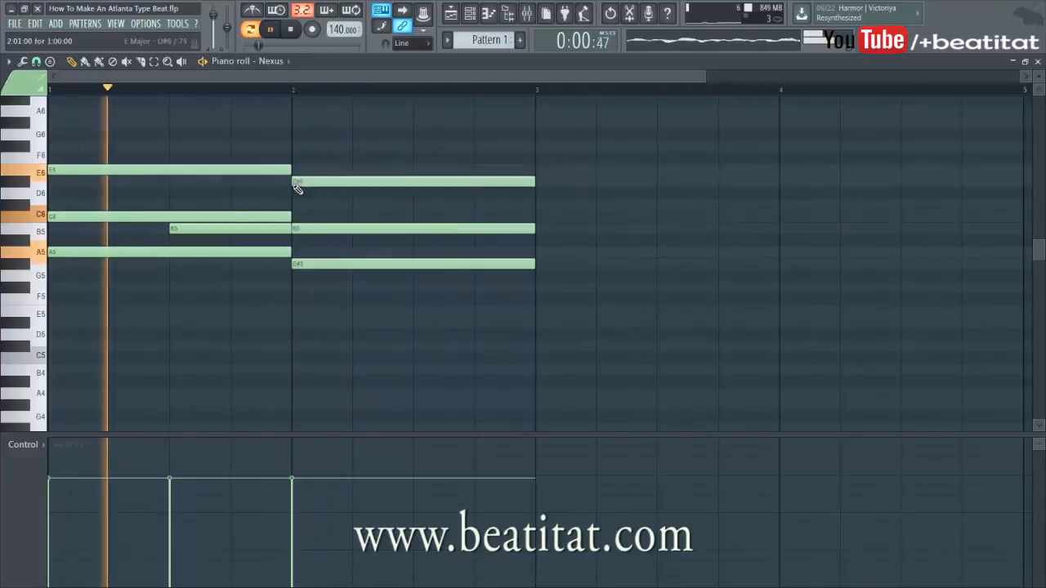
Delete the half-bar B5 note from bar 1 and the whole G#5, B5 and D#6 chord from bar 2
right_click(252, 230)
right_click(358, 264)
right_click(360, 228)
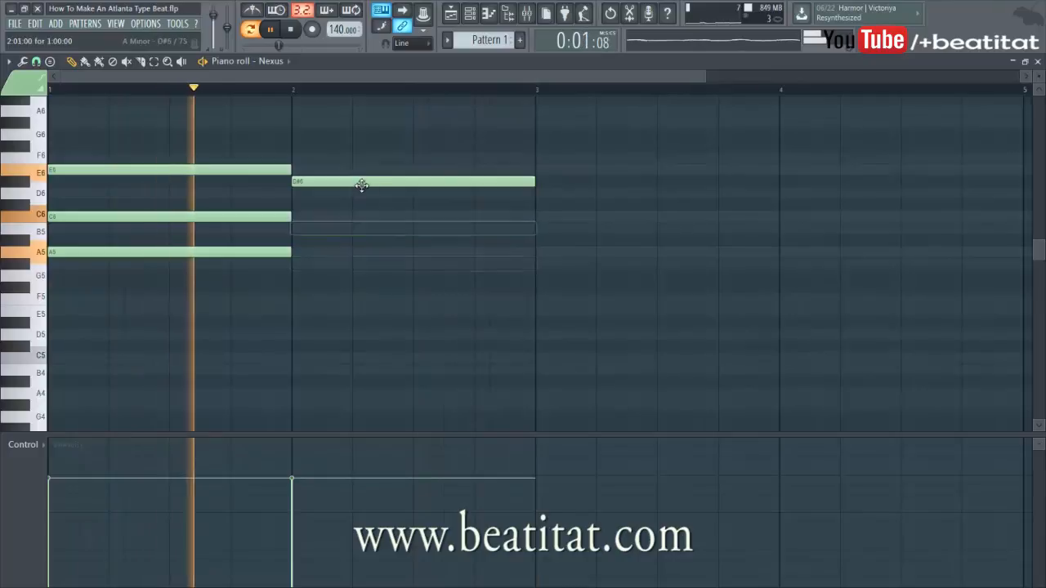
right_click(364, 181)
Add an F5 note on the last beat of bar 1 and a one-bar D5 note in bar 2, then play them
click(232, 298)
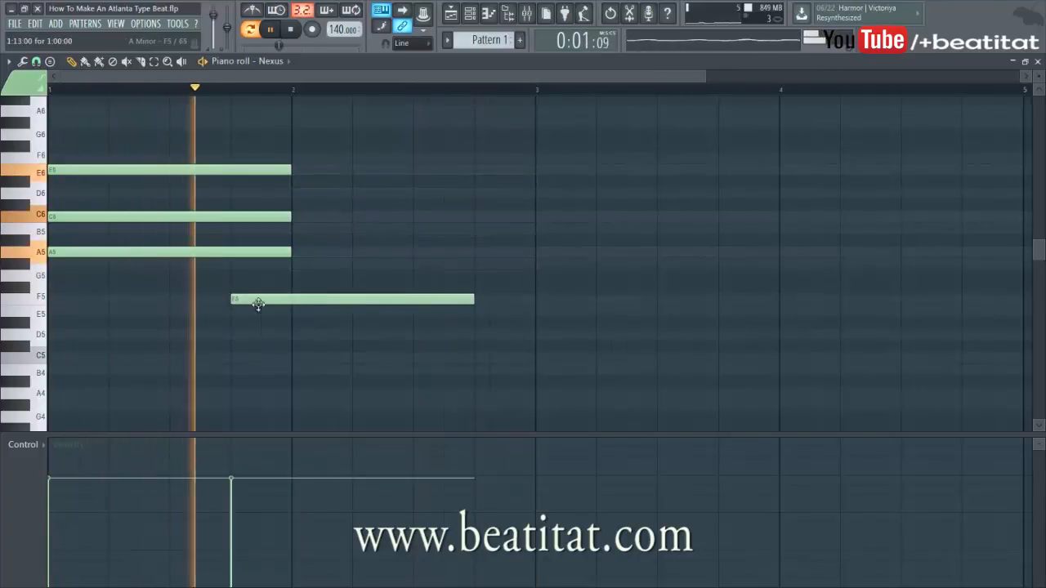
key(space)
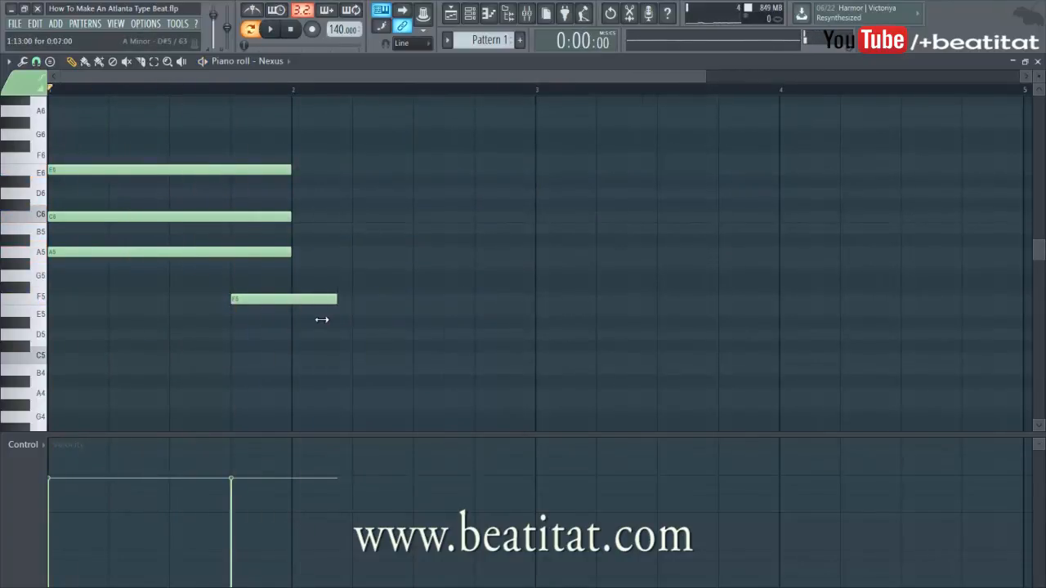
drag(237, 324, 491, 334)
key(space)
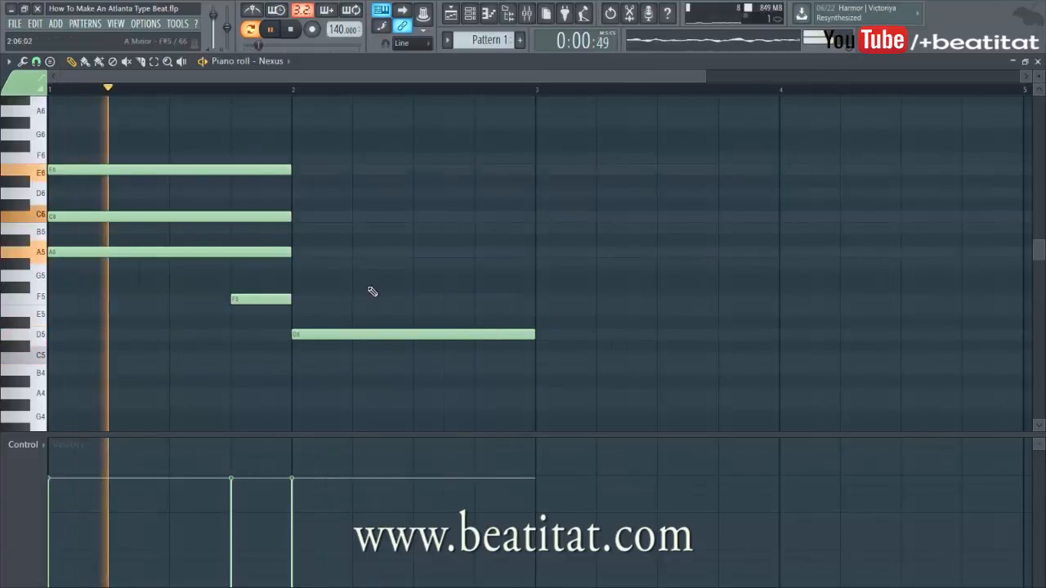
key(space)
Add one-bar F5 and A5 notes above the D5 in bar 2 to form a D minor chord, and play it back
click(296, 299)
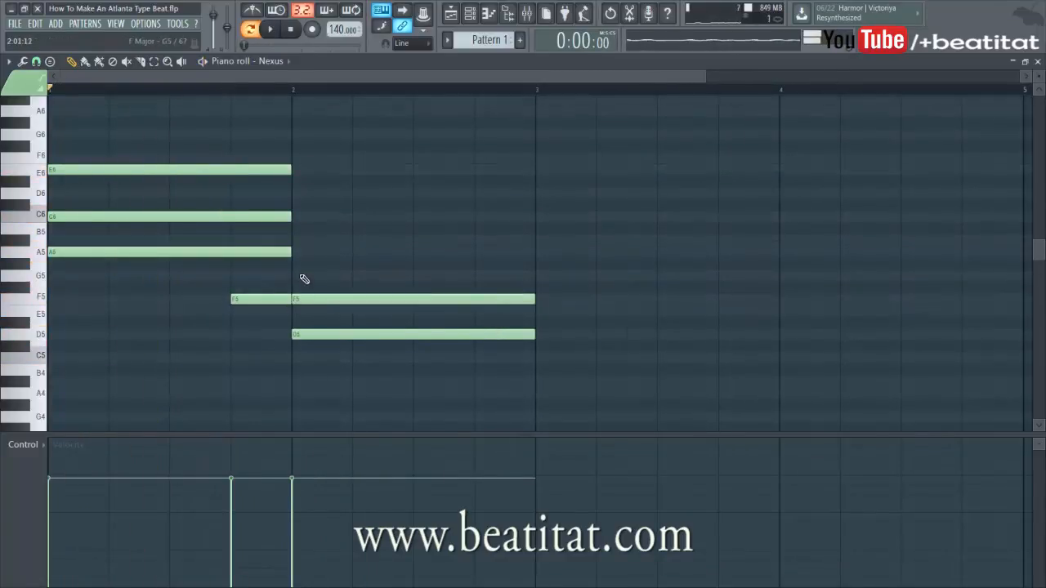
drag(343, 253, 328, 253)
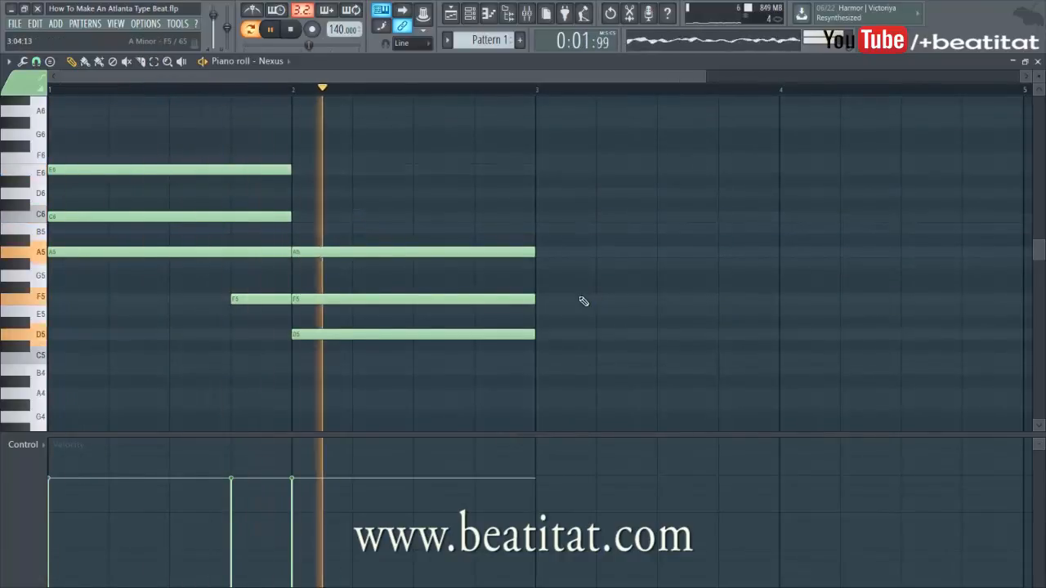
key(space)
drag(263, 298, 688, 288)
right_click(688, 288)
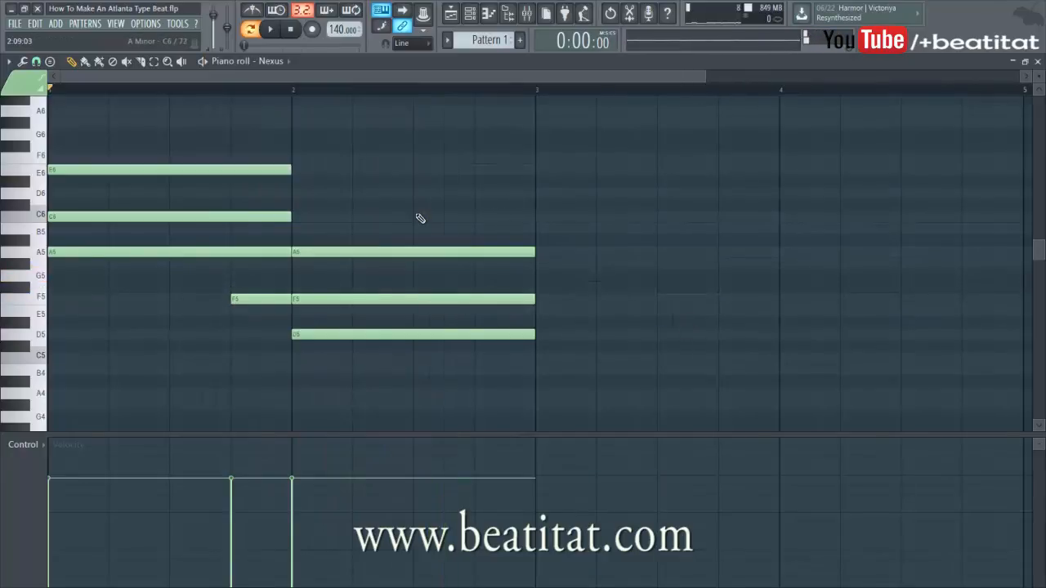
Add consecutive eighth notes C6, B5 and F6 from the middle of bar 2 and play the melody
key(space)
click(450, 229)
click(482, 159)
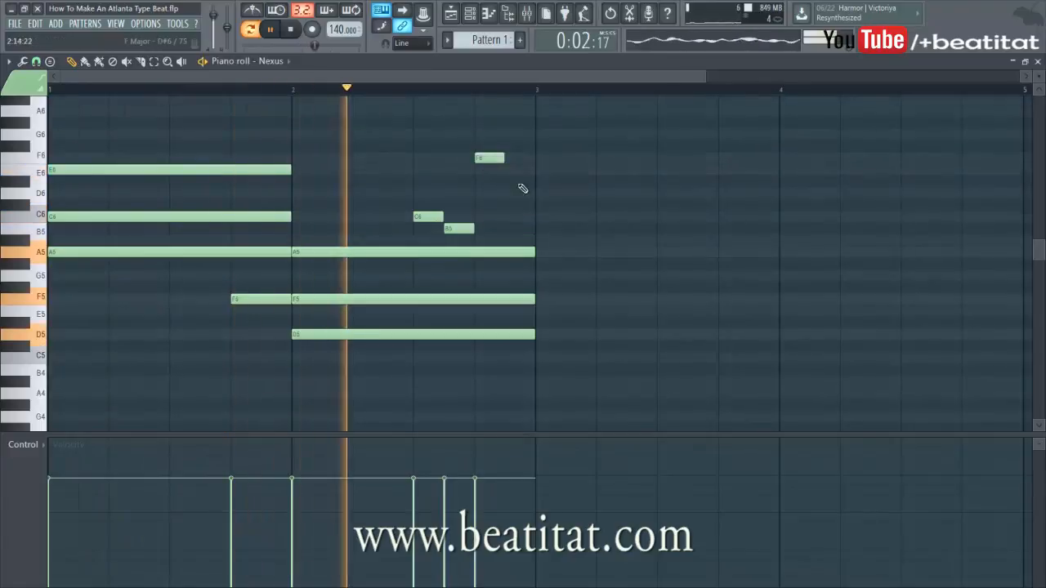
key(space)
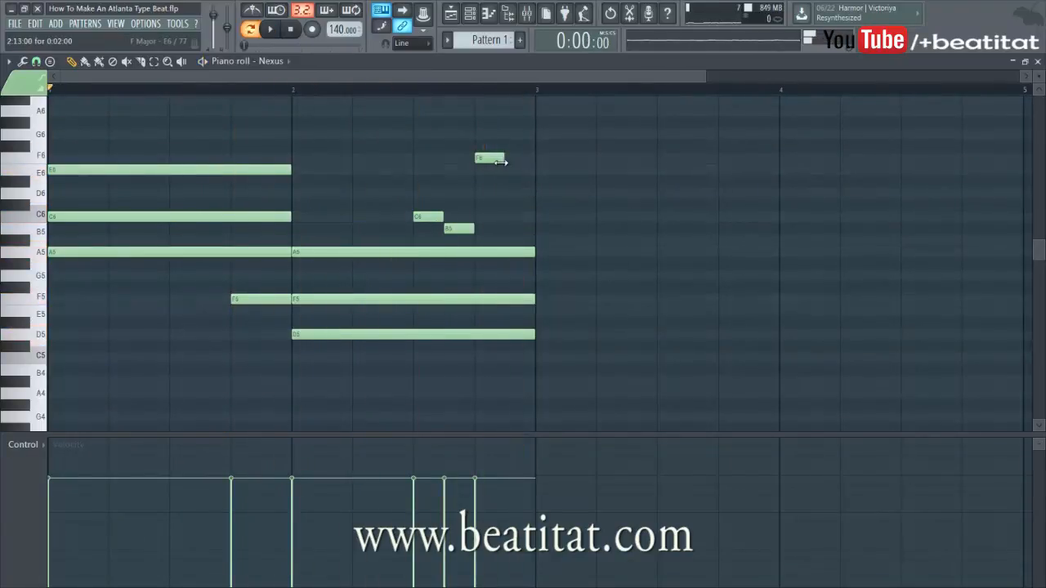
key(space)
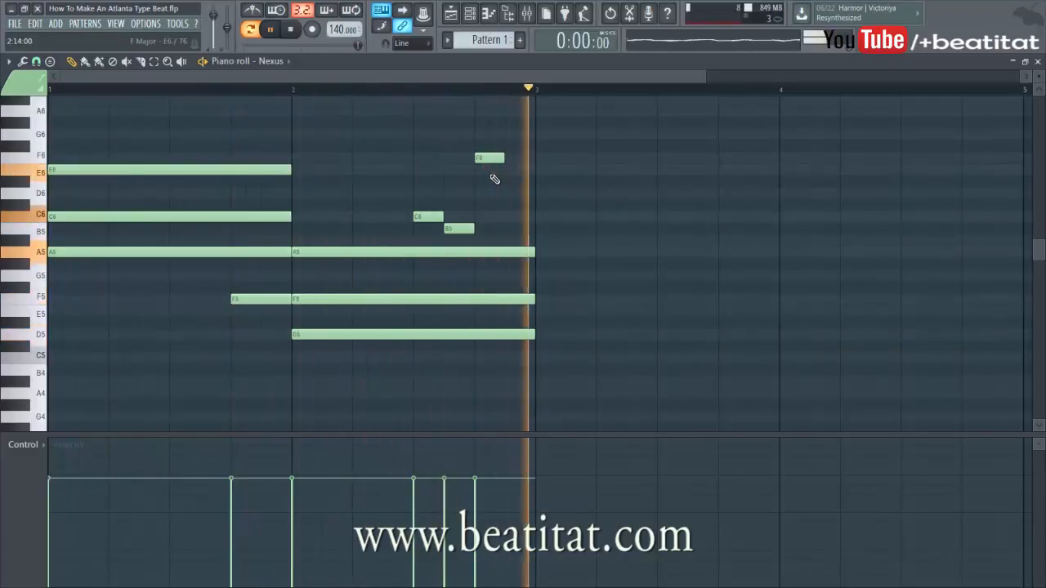
Stop playback and copy the A minor chord (A5, C6, E6) from bar 1 into bar 3
key(space)
drag(222, 163, 664, 250)
ctrl+click(653, 342)
scroll(651, 339, down, 1)
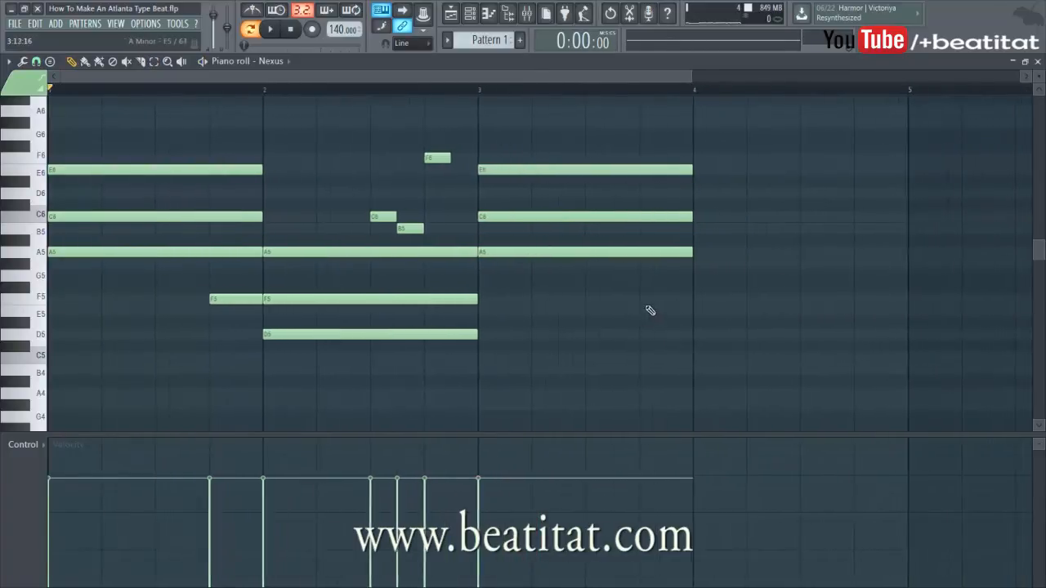
Add one-bar E5, G#5 and B5 notes in bar 4 to form an E major chord, and play it back
scroll(685, 294, up, 1)
scroll(688, 292, up, 2)
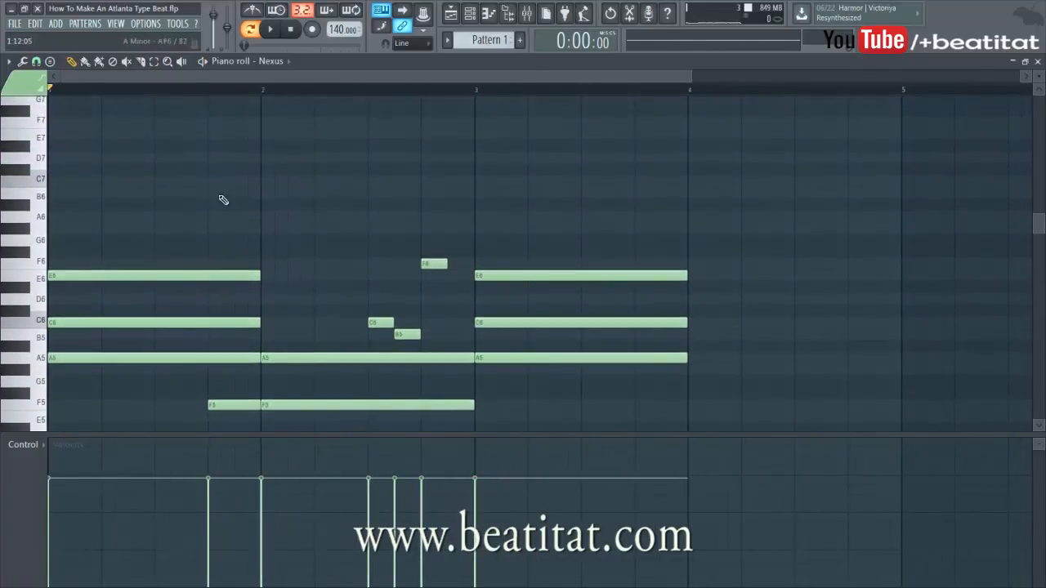
drag(349, 79, 433, 80)
scroll(408, 168, up, 2)
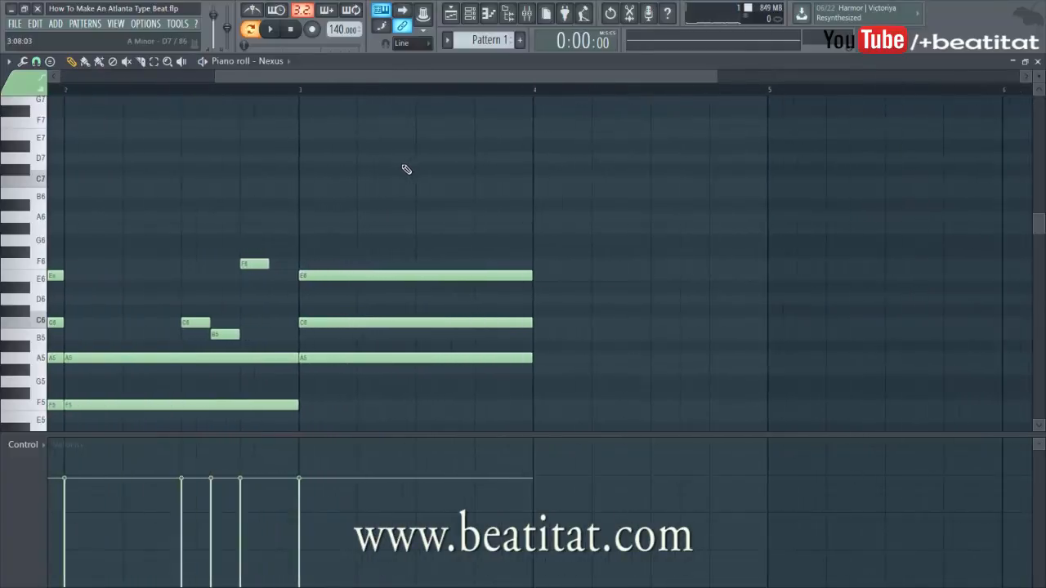
scroll(404, 185, down, 1)
scroll(354, 217, down, 2)
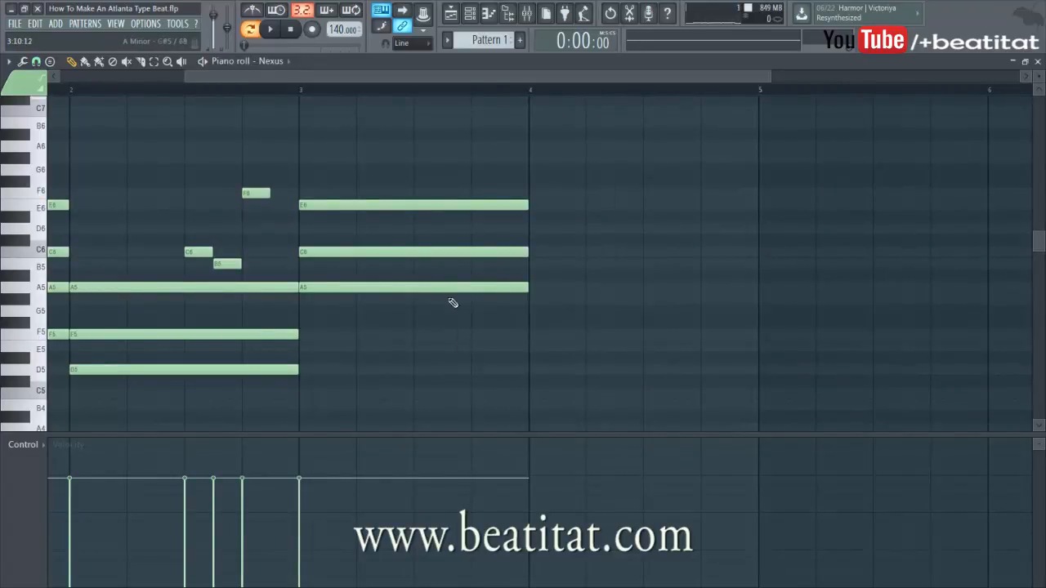
click(532, 348)
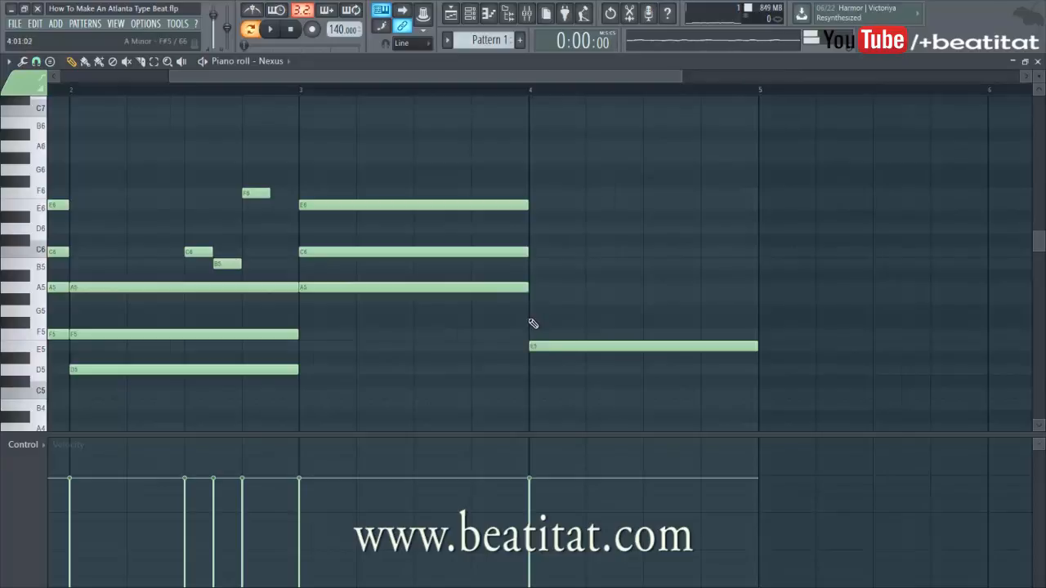
click(532, 299)
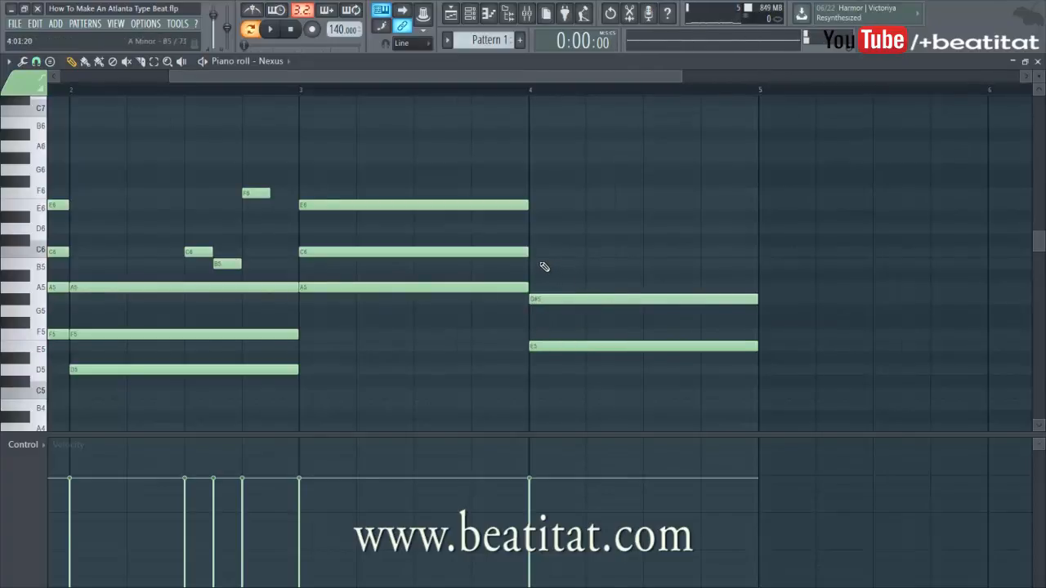
click(533, 262)
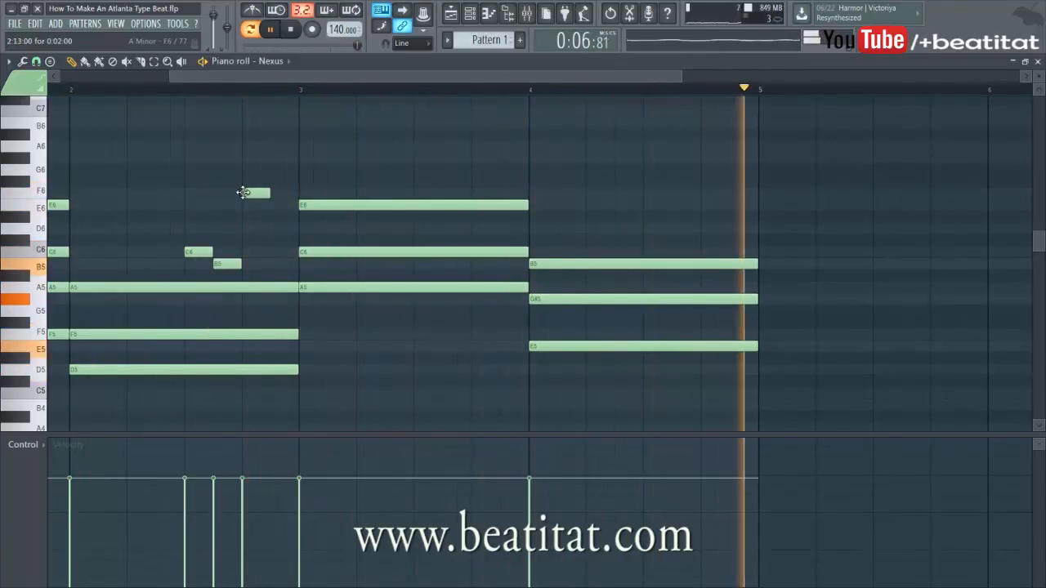
Add consecutive melody notes F6, A6 and G#6 in the second half of bar 4, extending G#6 to the bar's end
click(427, 192)
drag(593, 194, 586, 196)
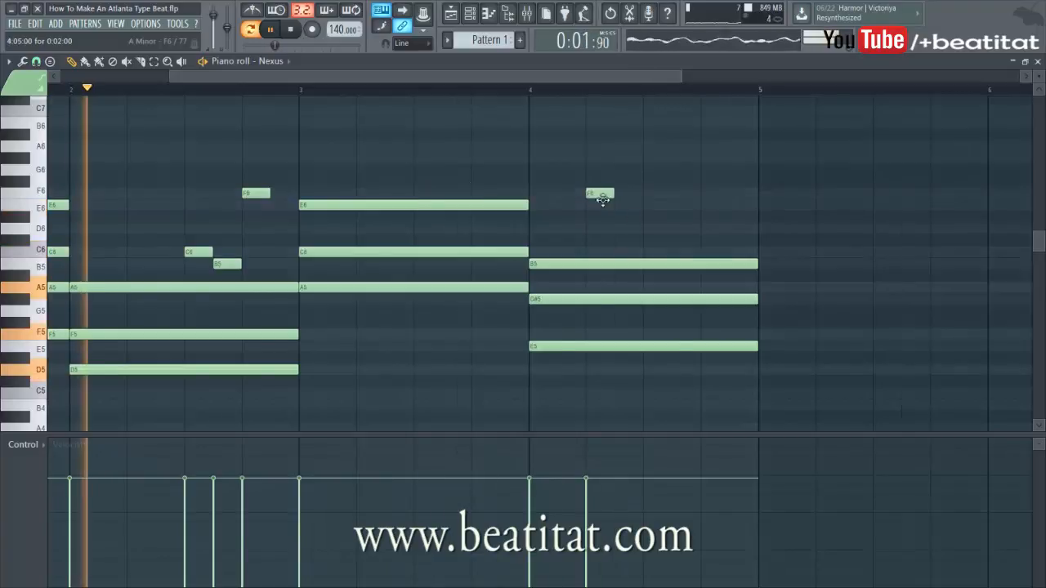
click(621, 147)
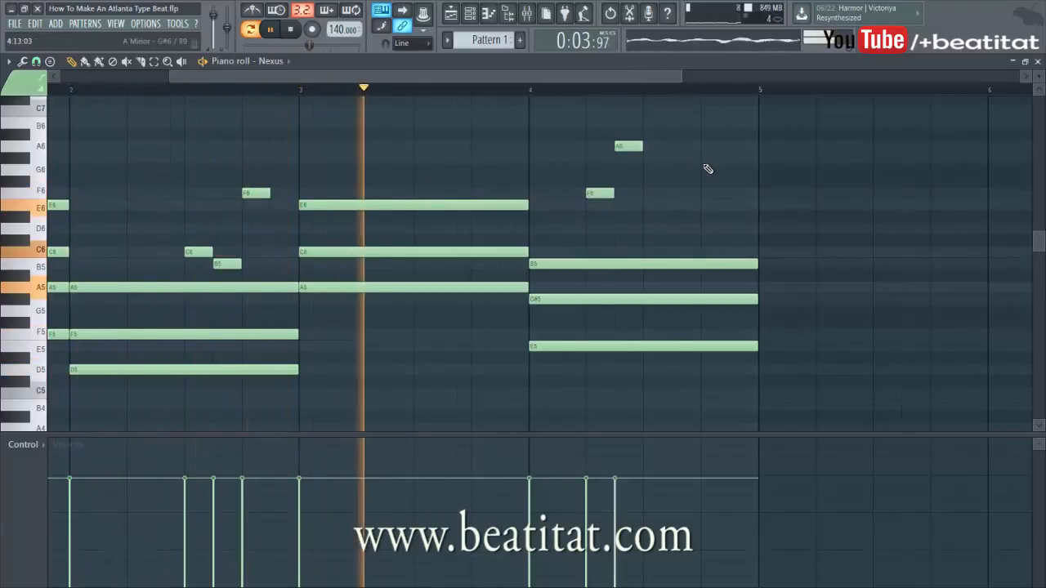
click(703, 157)
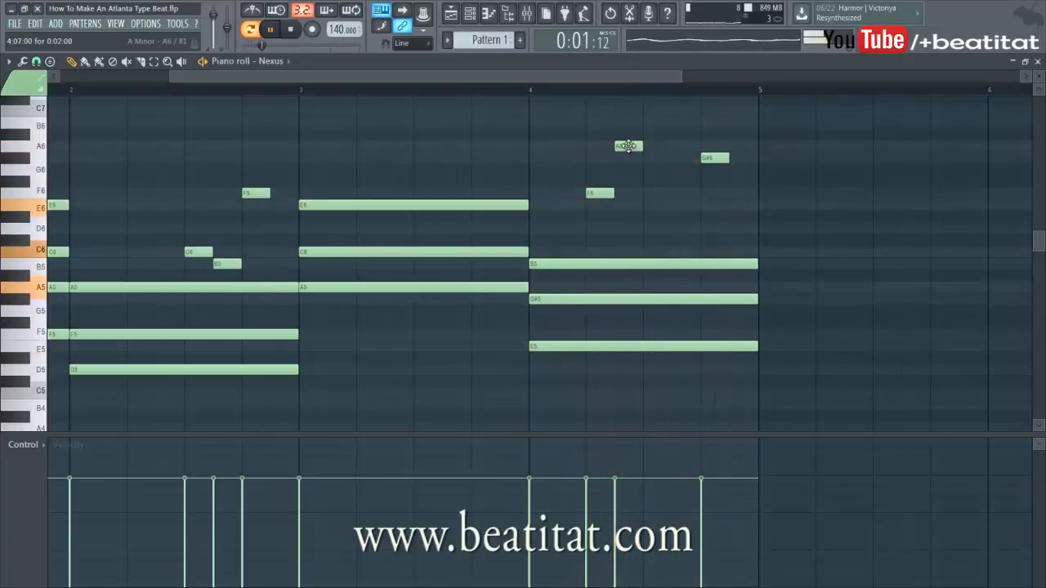
drag(593, 193, 659, 192)
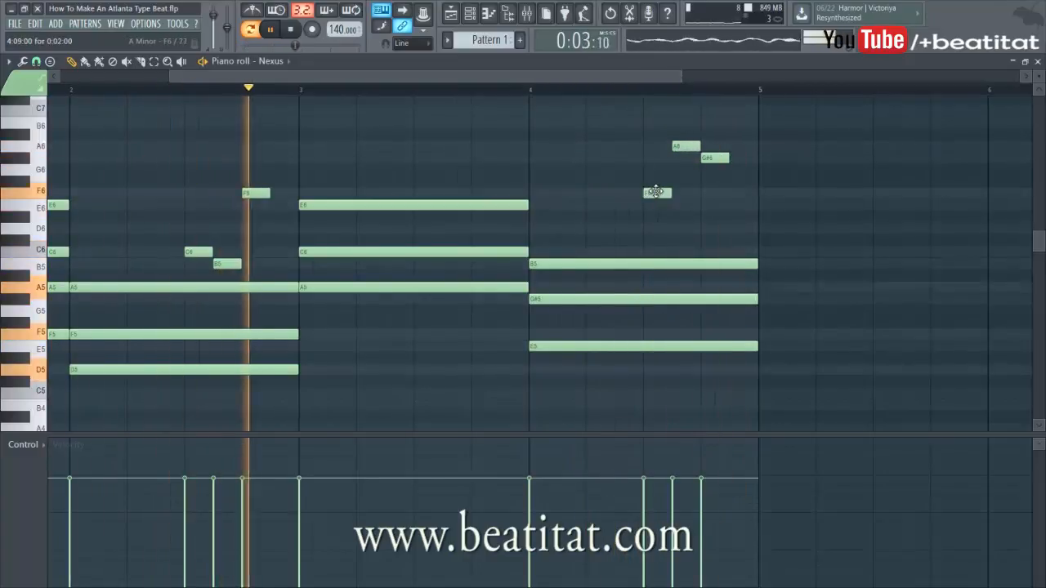
drag(727, 159, 764, 187)
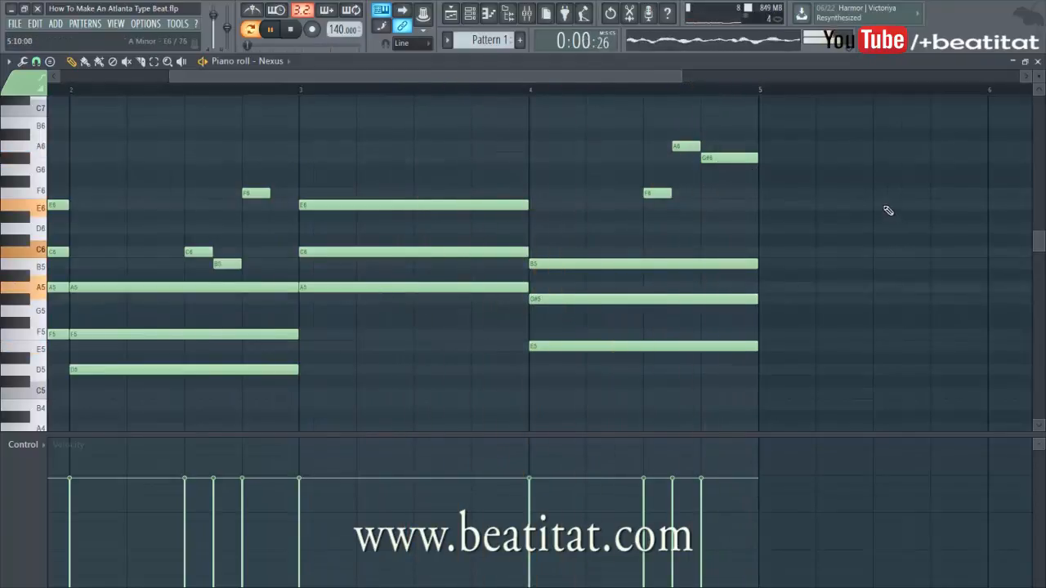
Replace the F6 and A6 in bar 4 with a one-beat B6, and lower the velocities of B6 and G#6
right_click(657, 194)
click(648, 127)
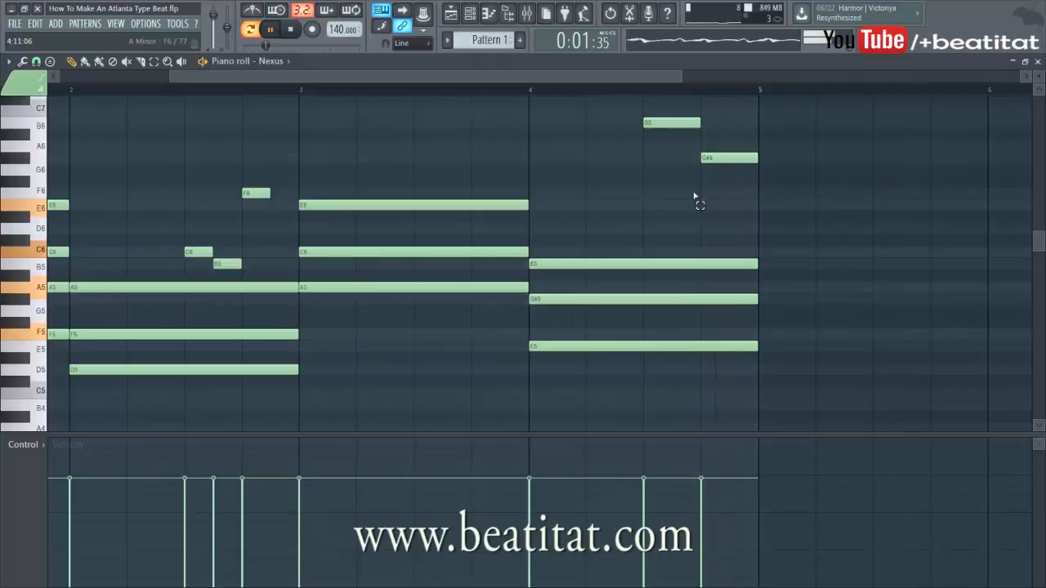
drag(801, 171, 673, 126)
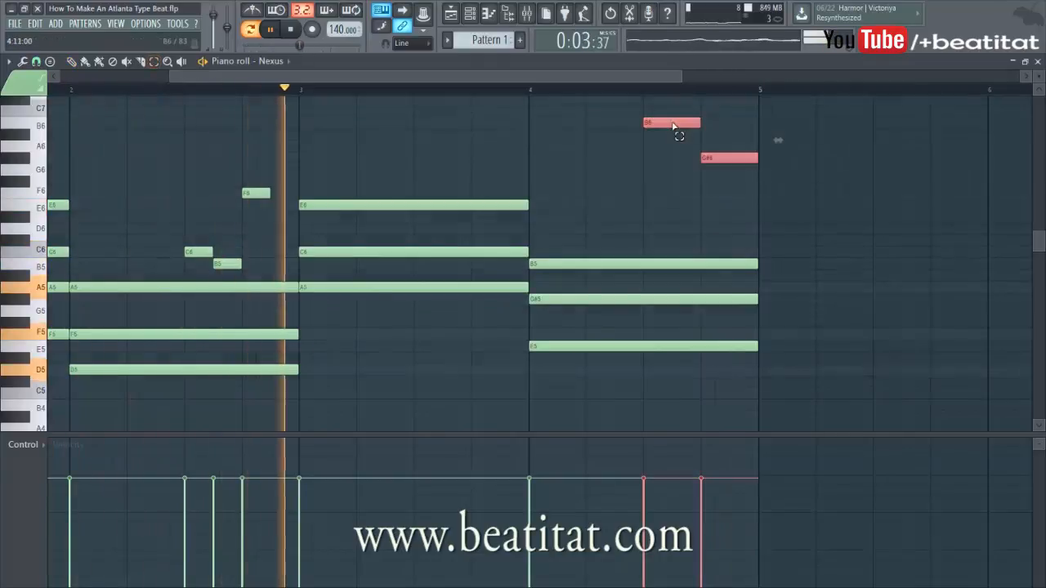
click(645, 503)
click(701, 525)
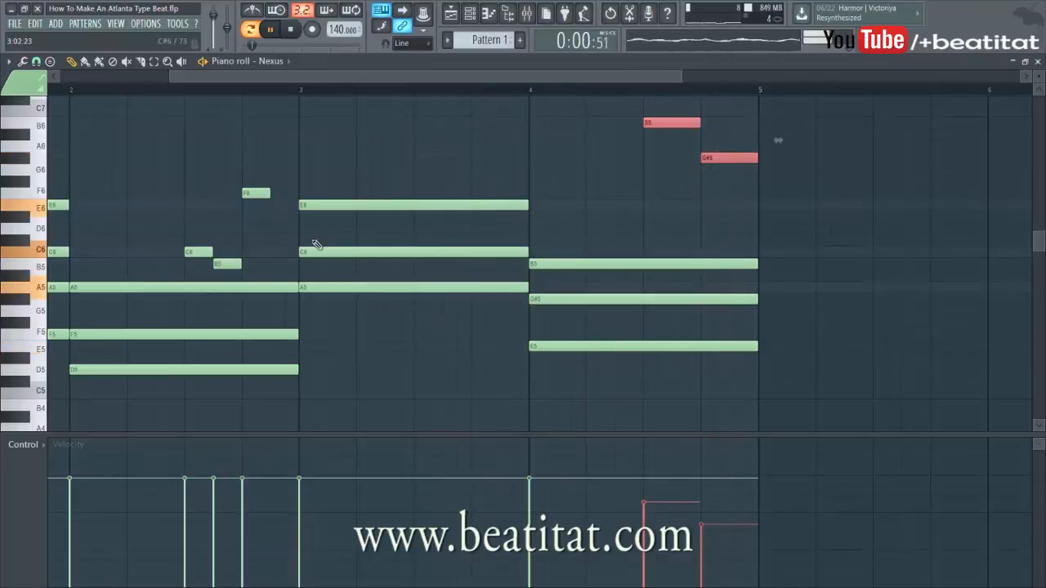
ctrl+click(196, 204)
Add a one-beat B5 on beat 3 and a one-beat F5 on beat 4 of bar 3
scroll(188, 233, down, 3)
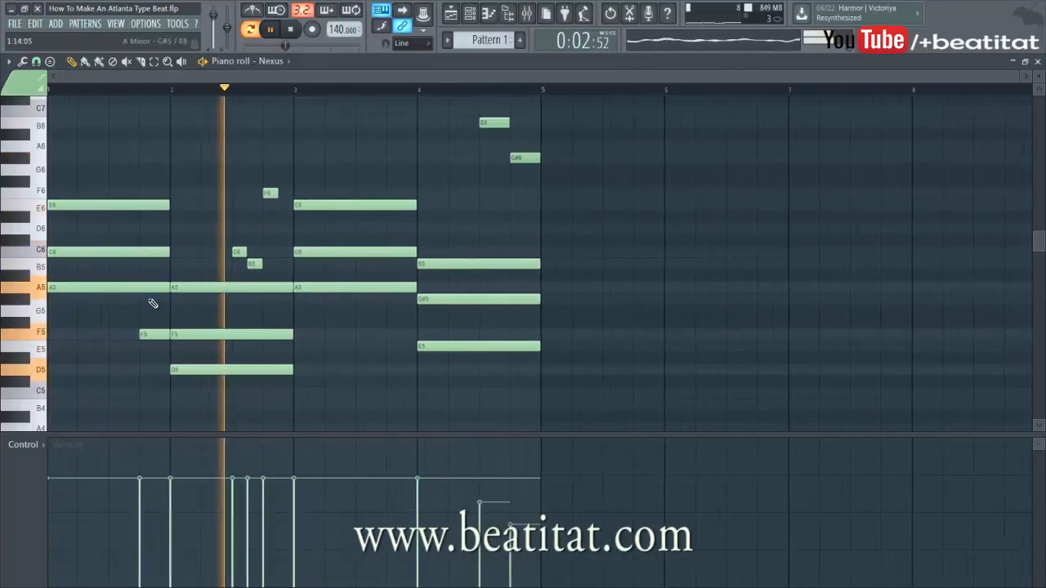
click(392, 334)
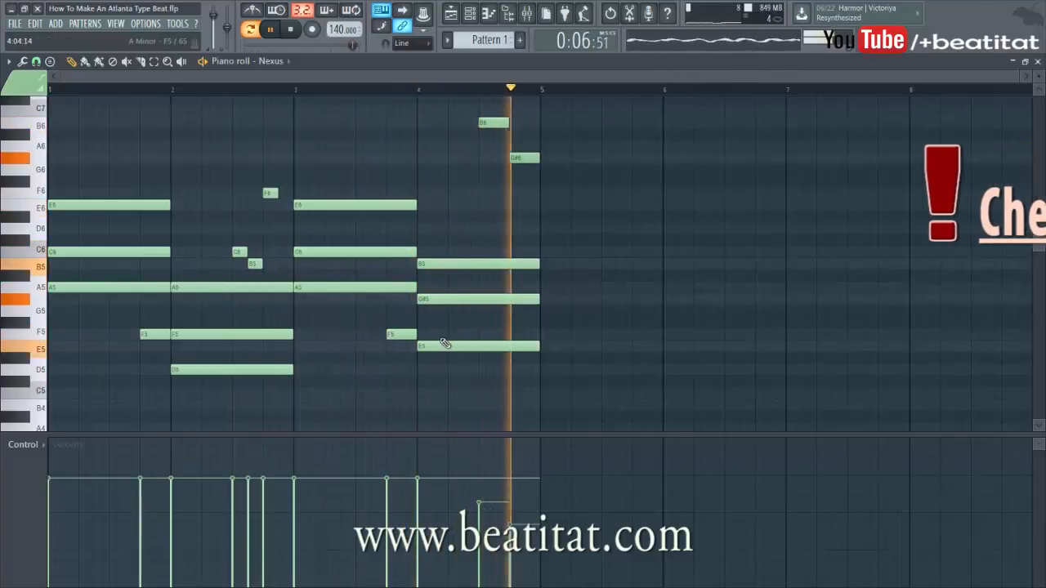
click(359, 228)
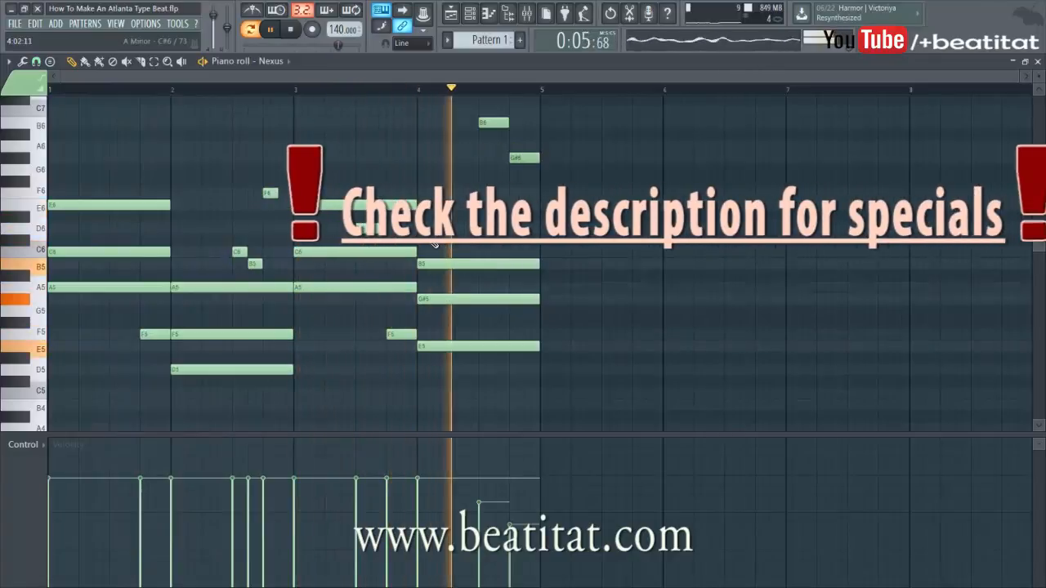
scroll(378, 270, up, 3)
drag(366, 230, 367, 269)
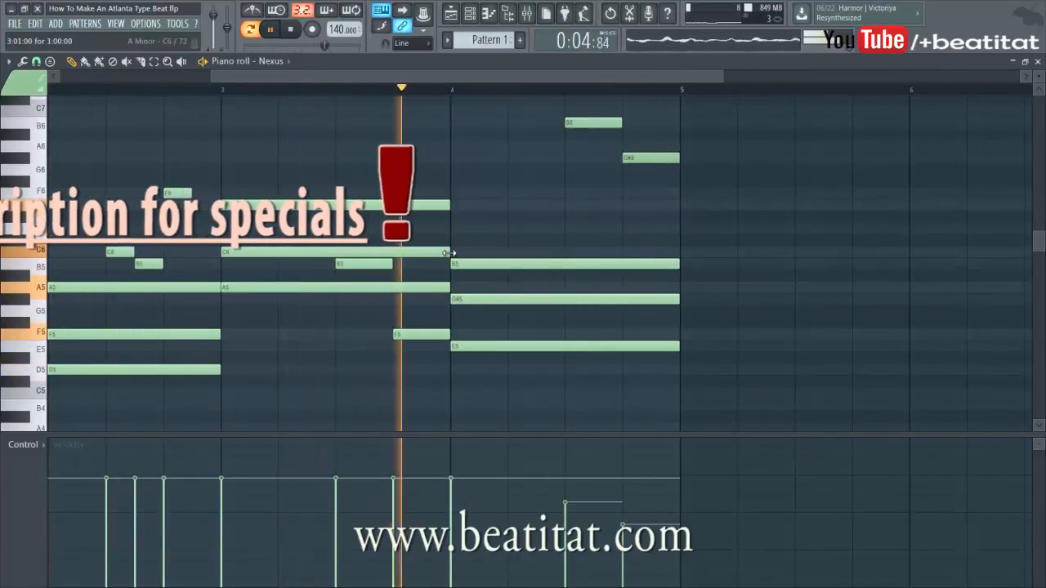
Try the B5 and F5 melody notes in bar 3 in other octaves, return them to their original octave, and lower their velocities
ctrl+click(384, 264)
ctrl+click(419, 335)
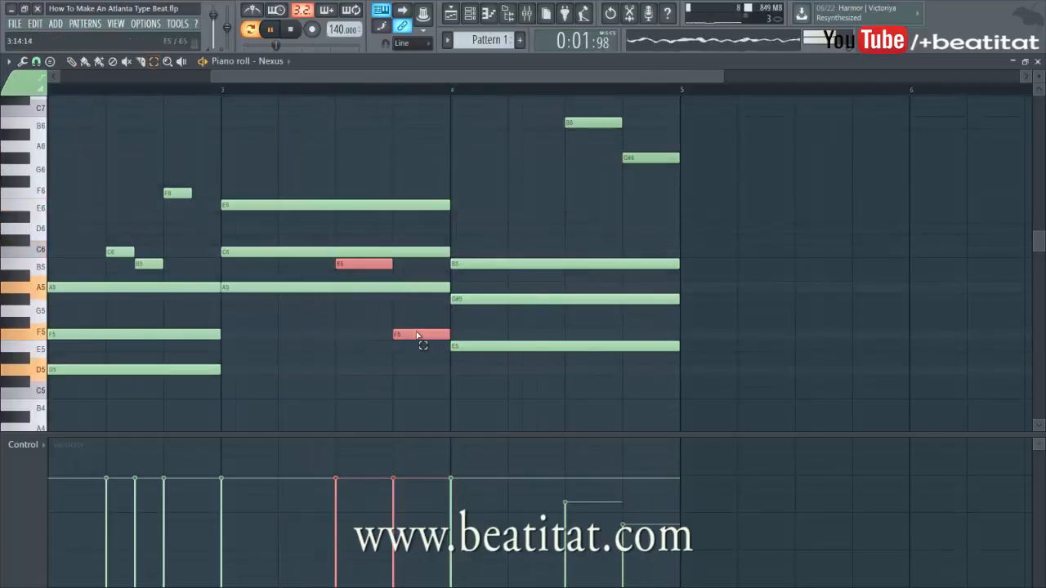
key(ctrl+Down)
scroll(418, 339, down, 3)
scroll(412, 338, down, 5)
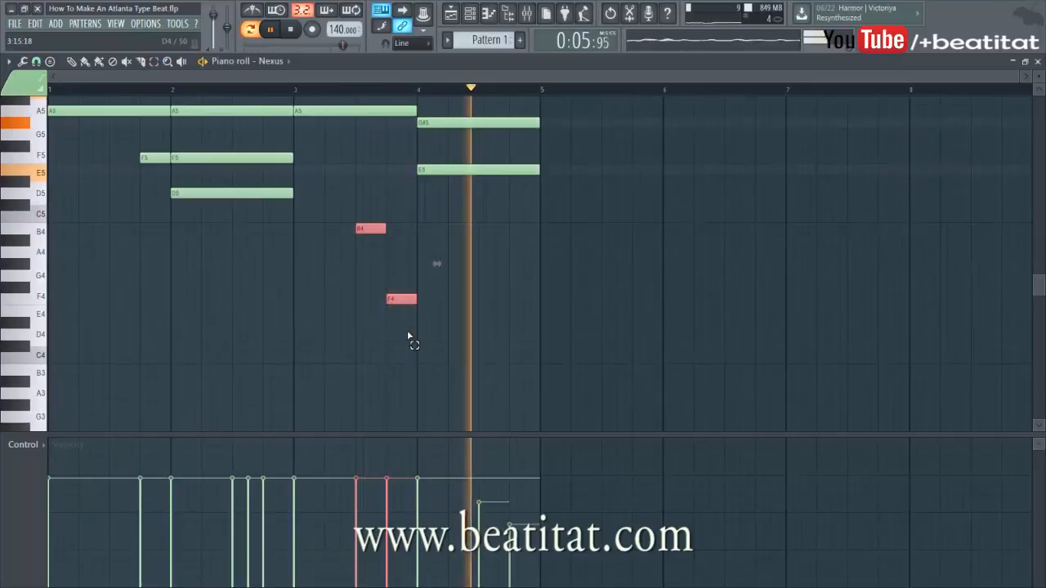
key(ctrl+Up)
key(ctrl+Up)
scroll(407, 330, up, 4)
scroll(407, 330, up, 3)
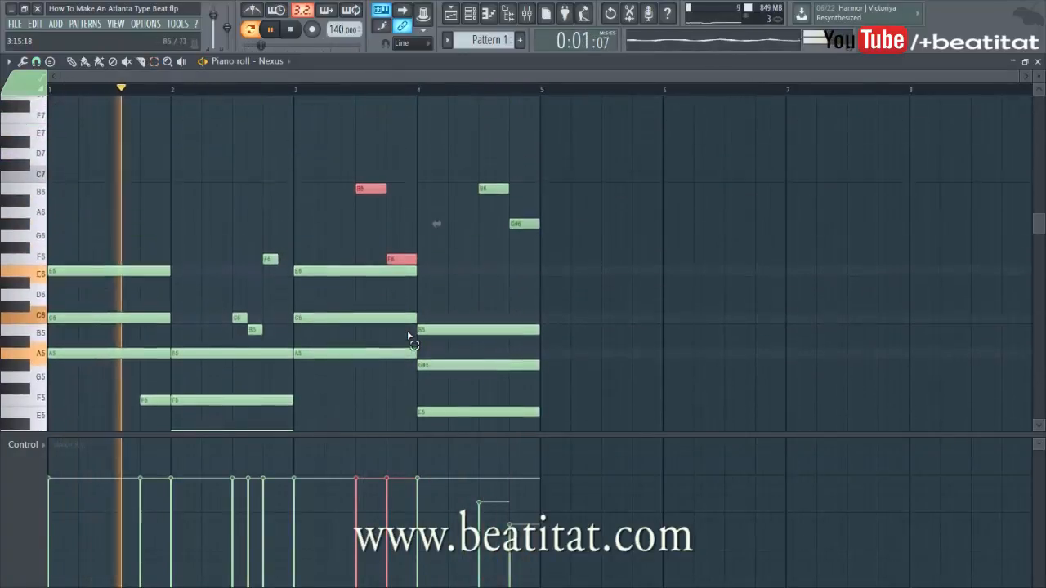
drag(365, 505, 387, 528)
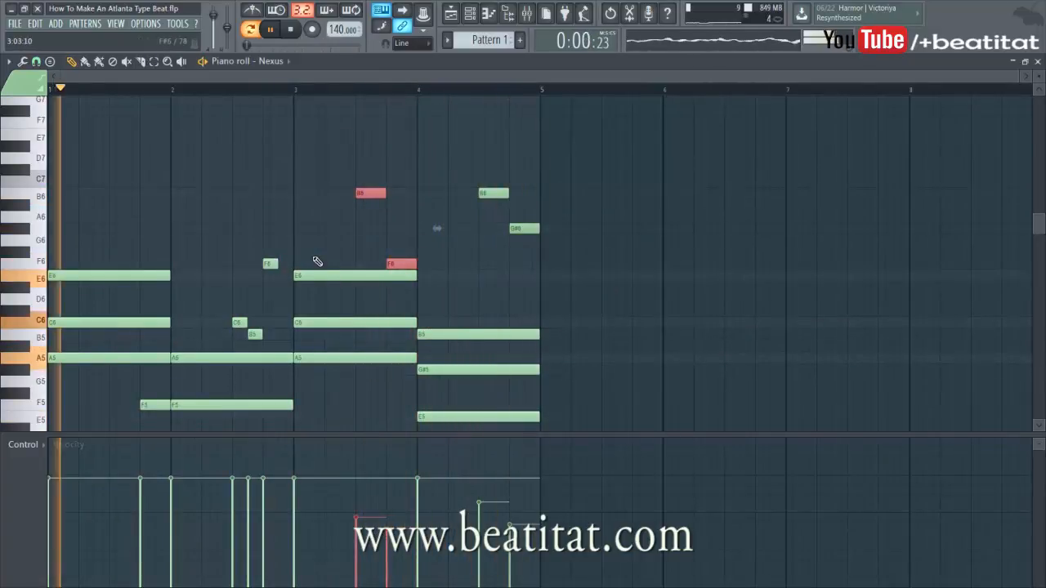
key(ctrl+Down)
Audition the Nexus presets PN Nexus Grandpiano Octave and PN Nebula with the pattern, and load PN Lofi Rhodes instead
key(F7)
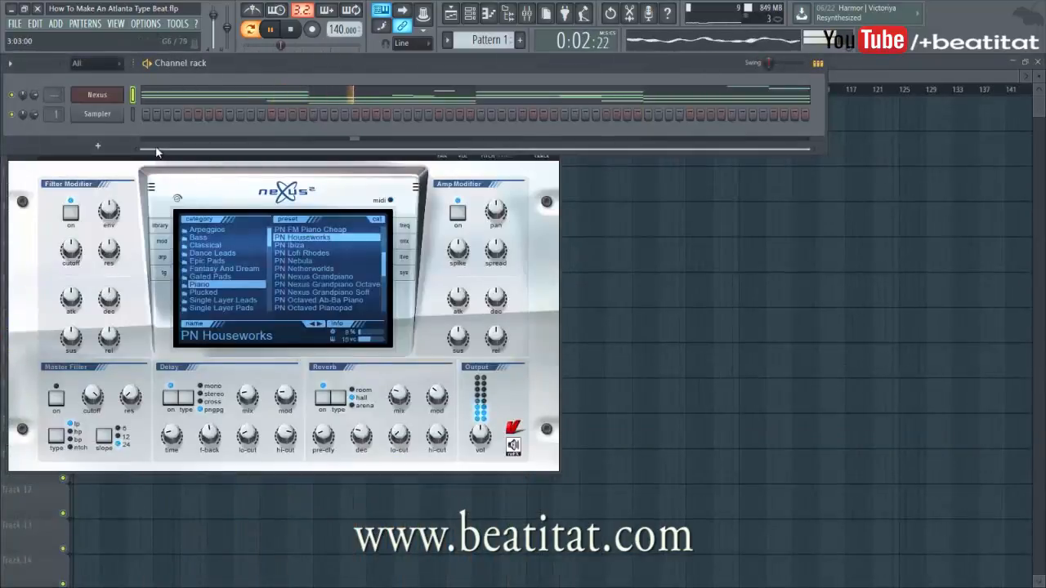
key(space)
click(335, 286)
key(space)
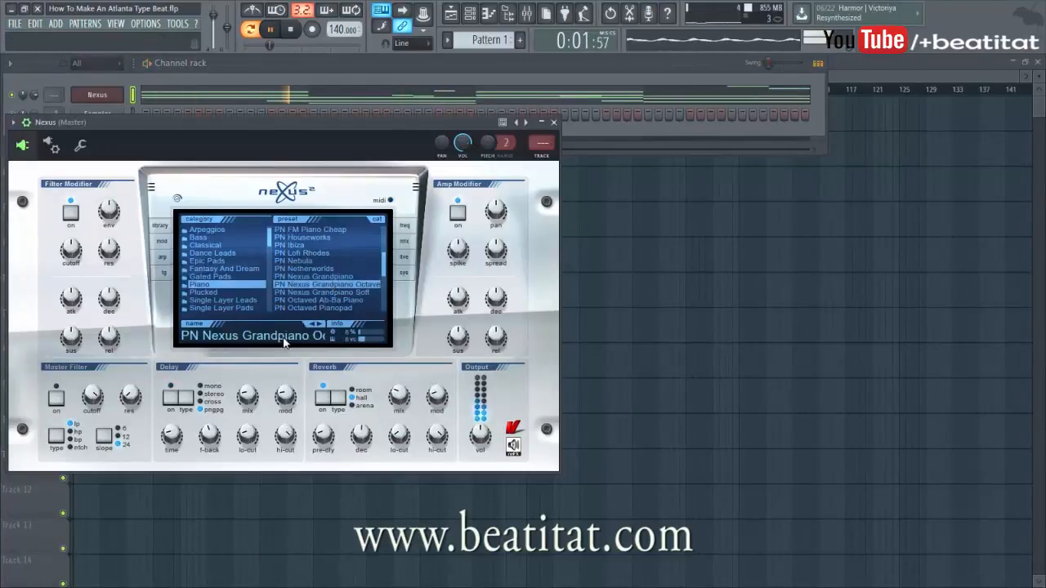
click(318, 261)
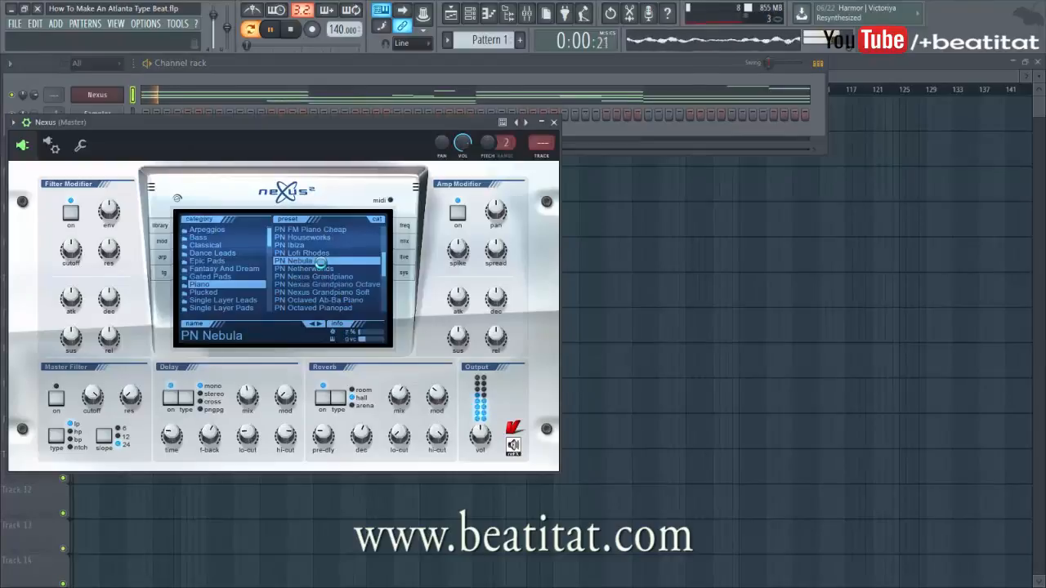
click(325, 253)
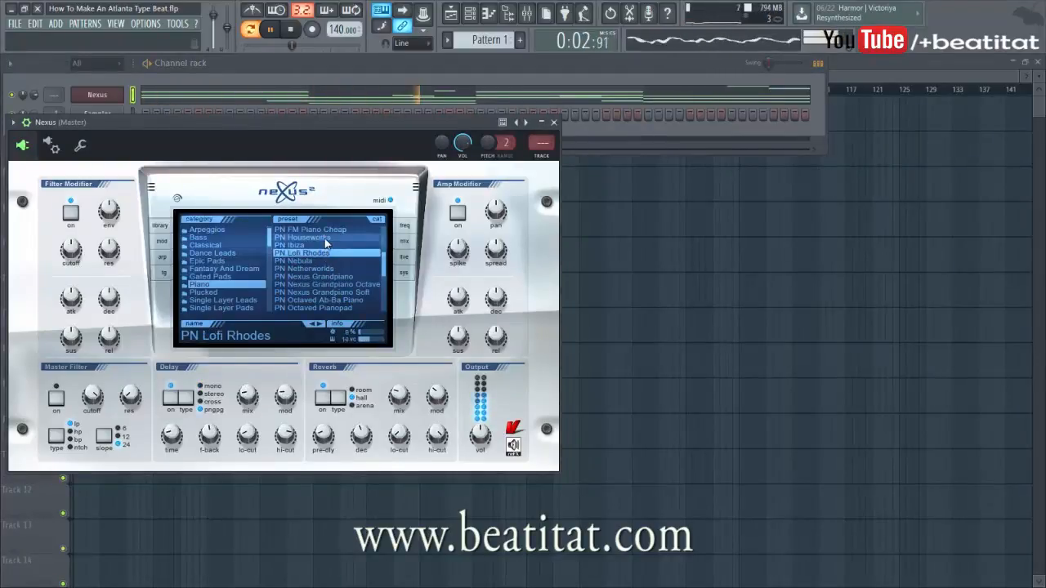
click(555, 124)
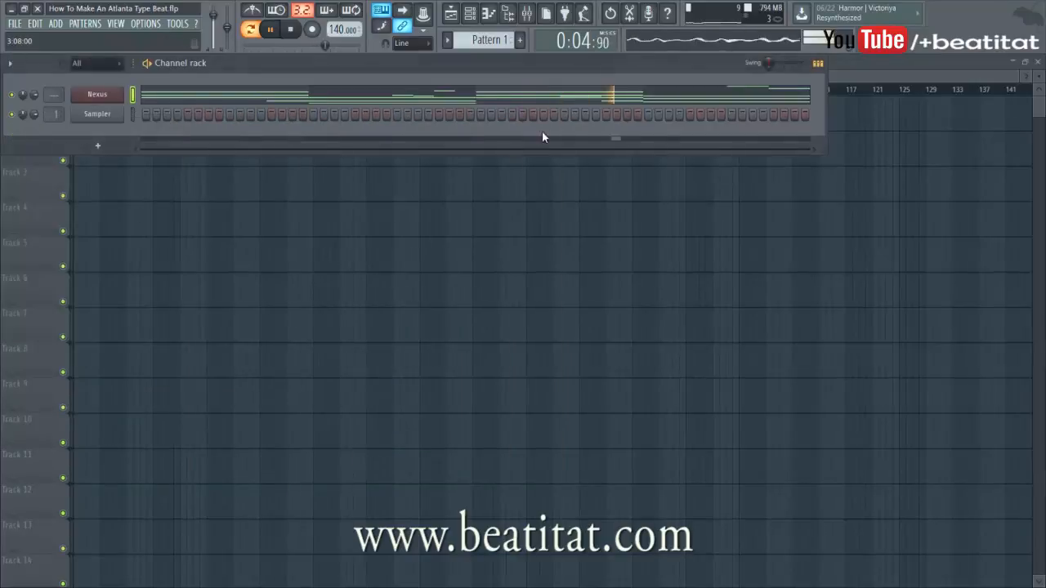
Rename the Nexus channel to "Lofi Rhodez"
right_click(101, 95)
click(174, 111)
text(Lof)
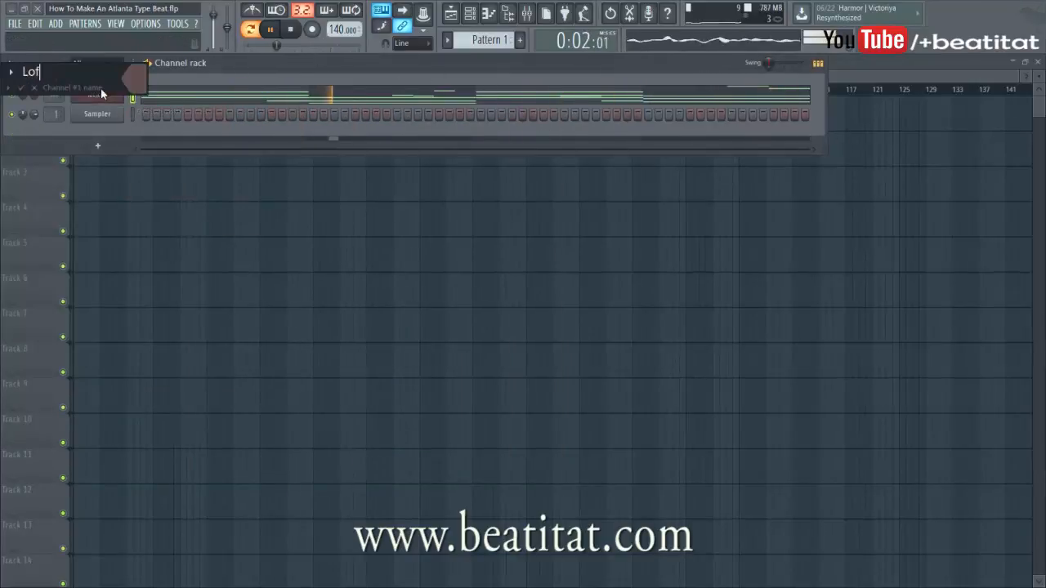
text(i R)
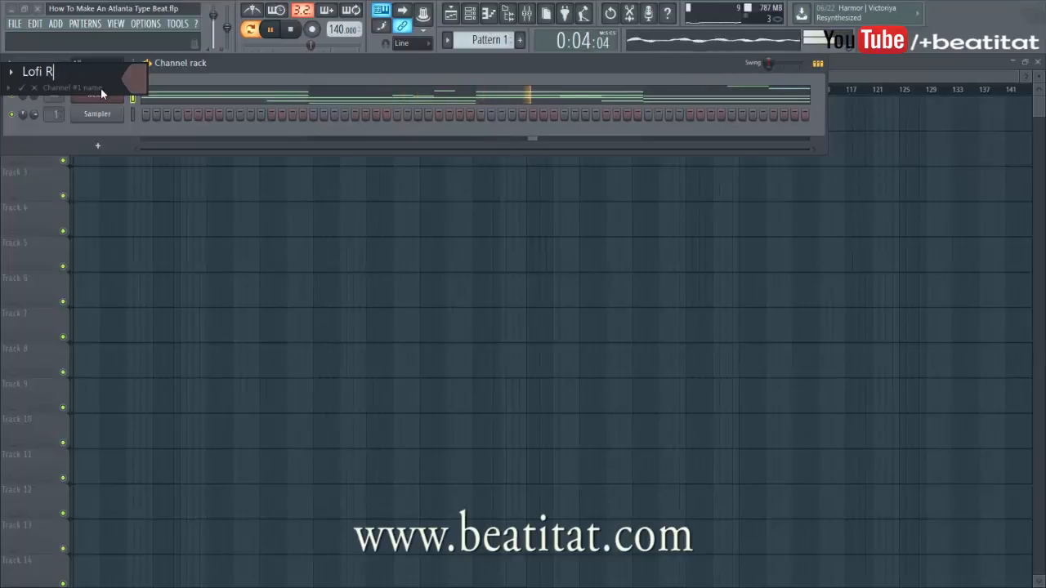
text(hodez)
key(Return)
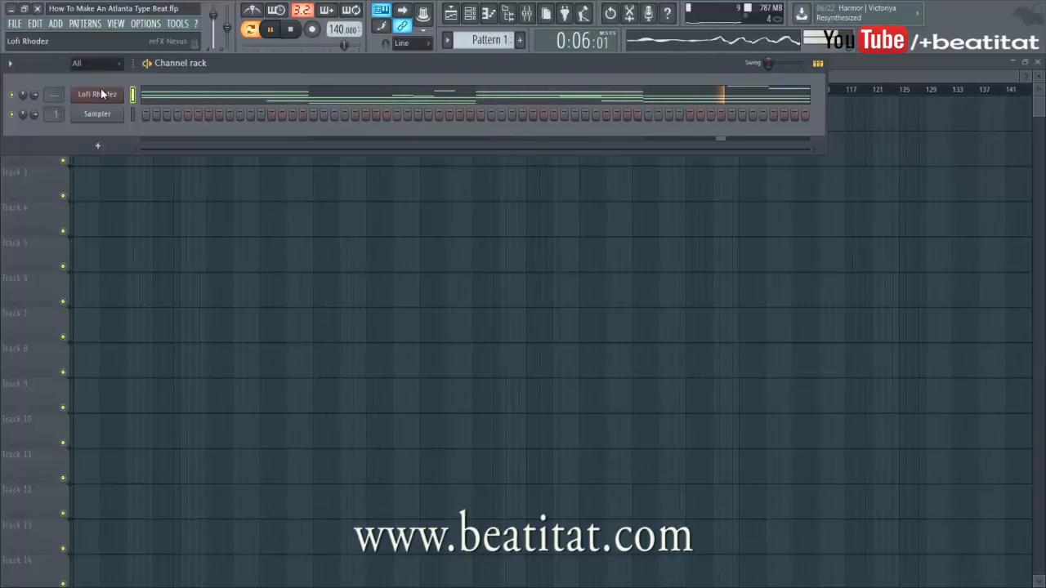
Insert a second Nexus instrument as a new channel next to Lofi Rhodez
right_click(101, 94)
mouse_move(171, 169)
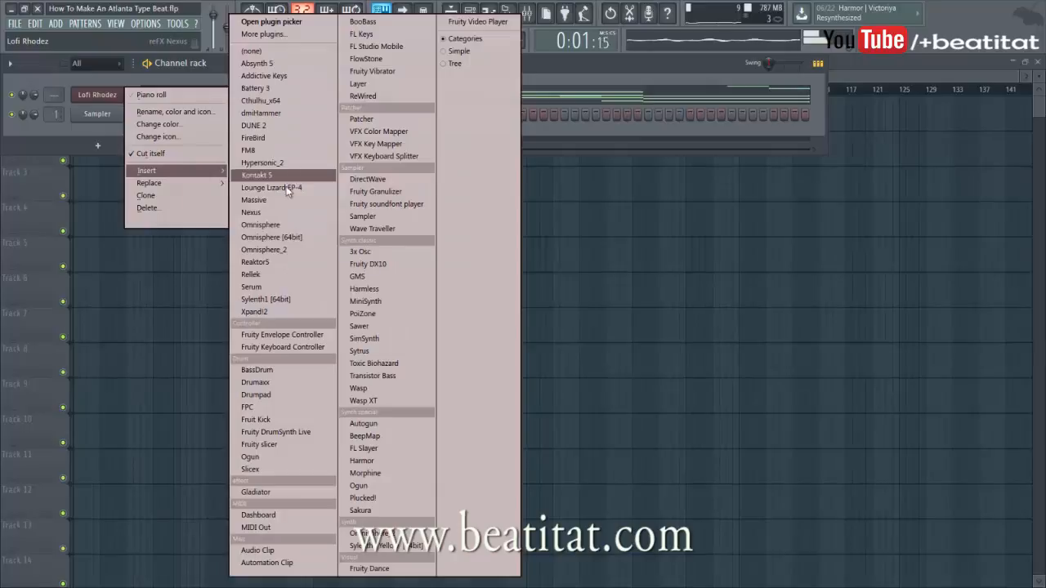
click(288, 212)
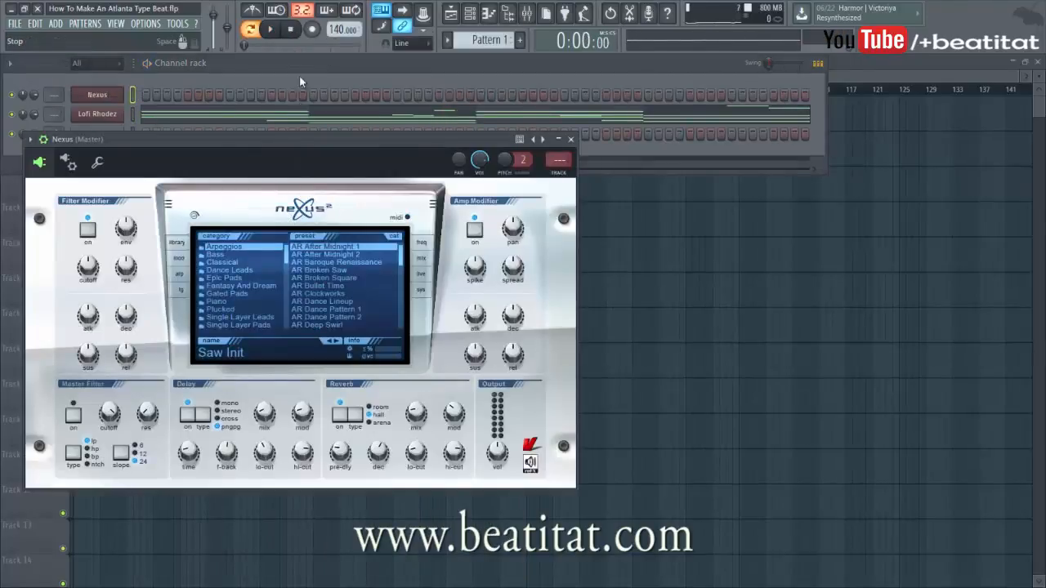
Browse the XP ROM Extension presets in the new Nexus instrument and load OR Gospel Organ
scroll(263, 270, down, 15)
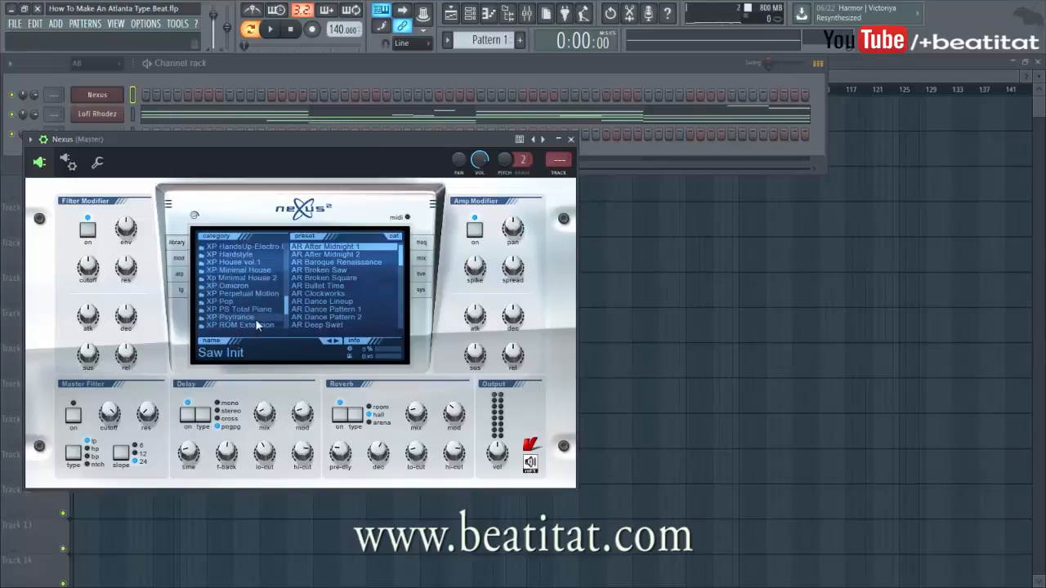
click(260, 326)
scroll(336, 276, down, 8)
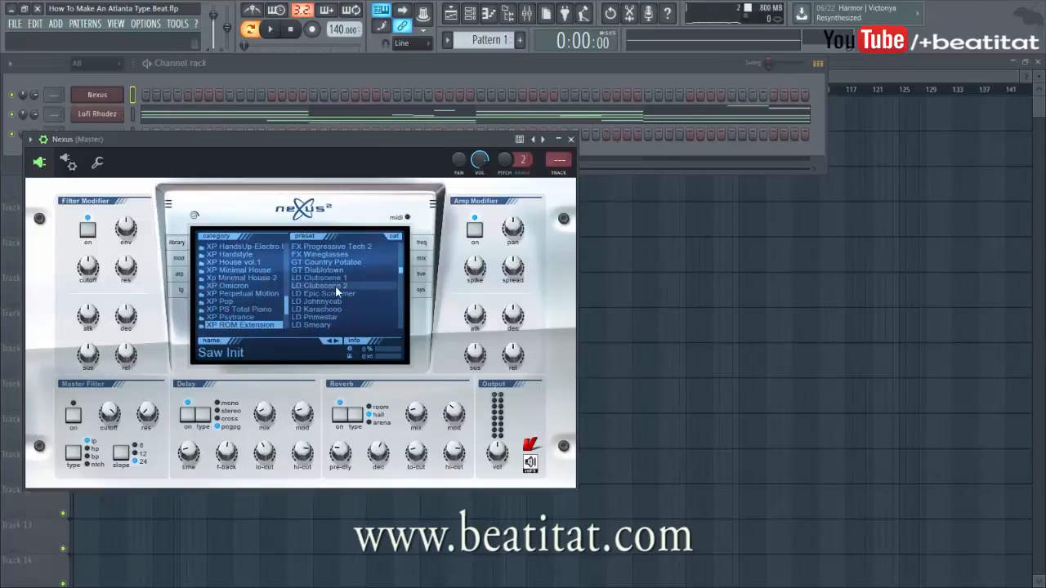
scroll(343, 284, down, 10)
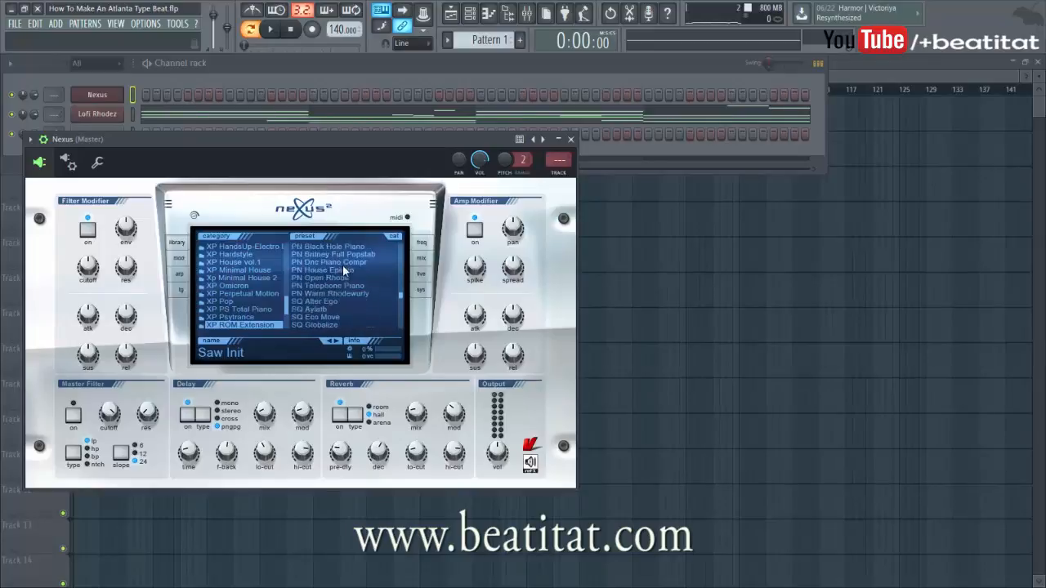
scroll(342, 265, up, 5)
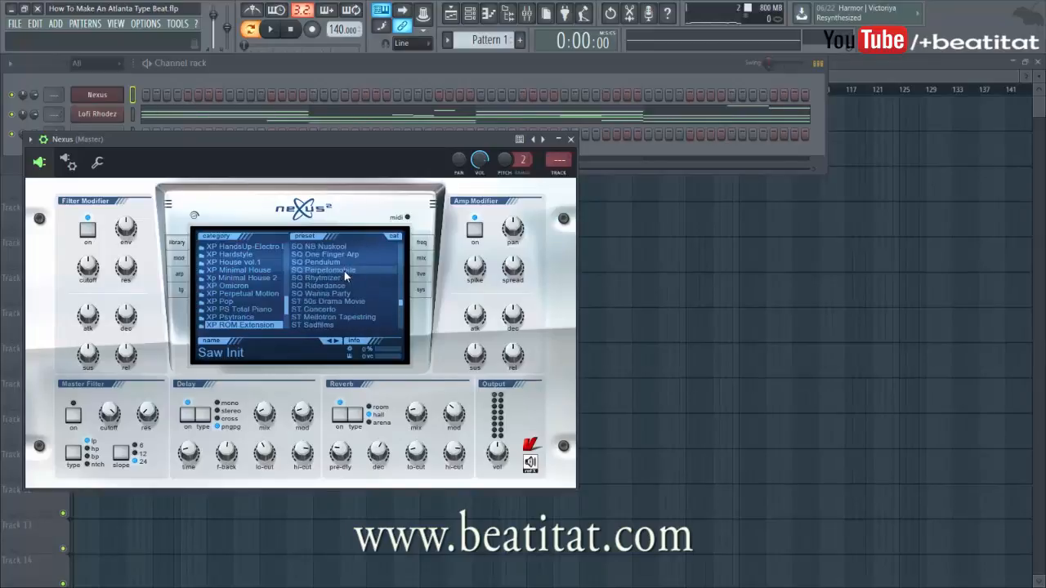
scroll(346, 270, up, 8)
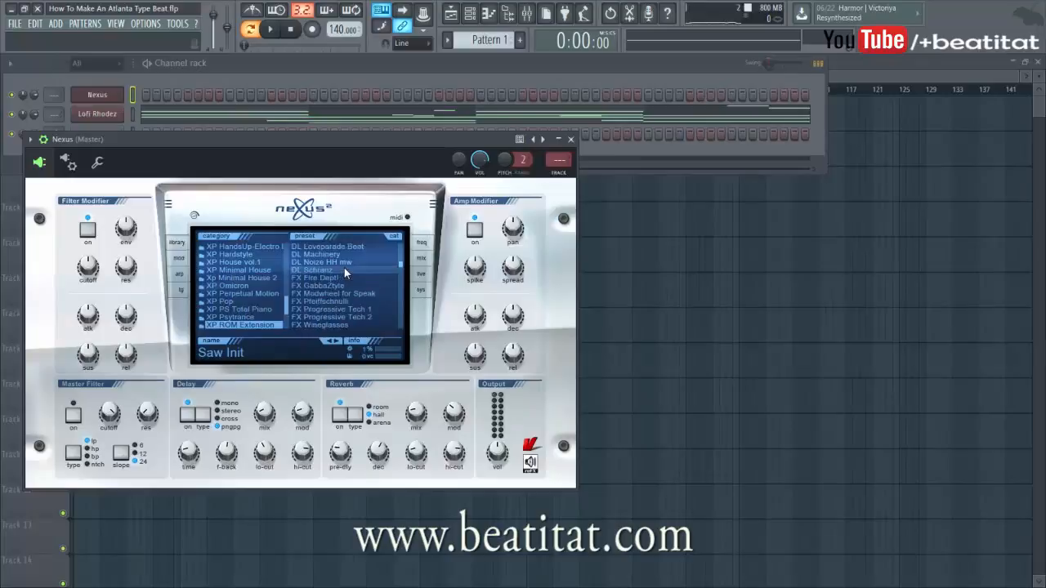
scroll(344, 267, down, 10)
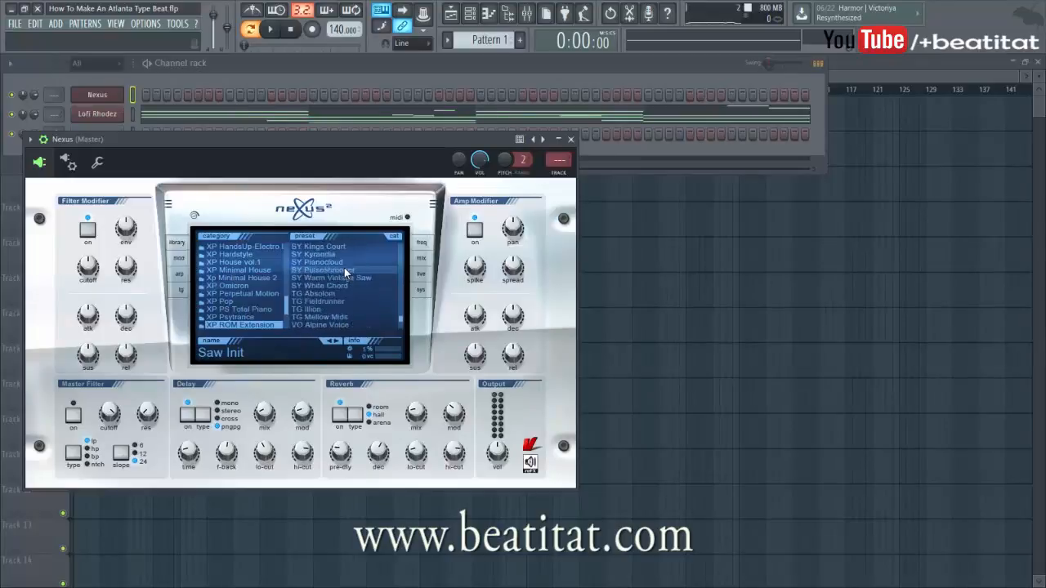
scroll(344, 267, up, 6)
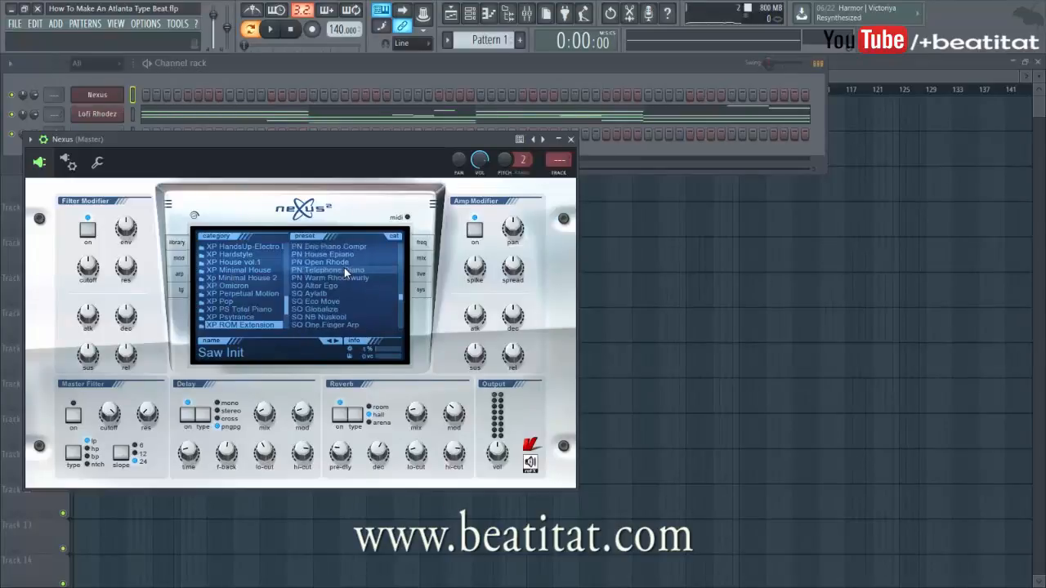
scroll(344, 267, up, 4)
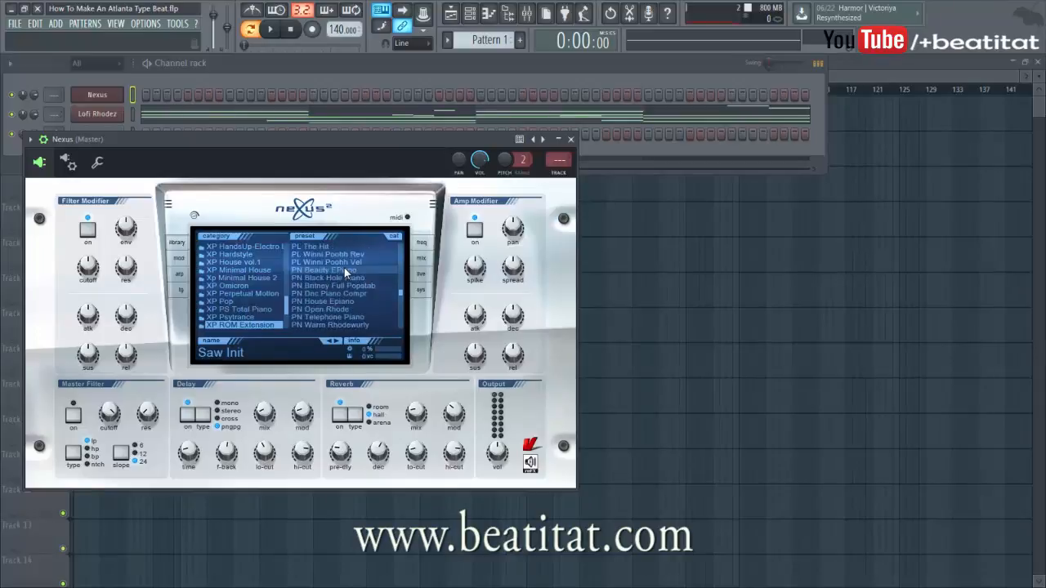
scroll(344, 267, down, 9)
scroll(343, 267, down, 15)
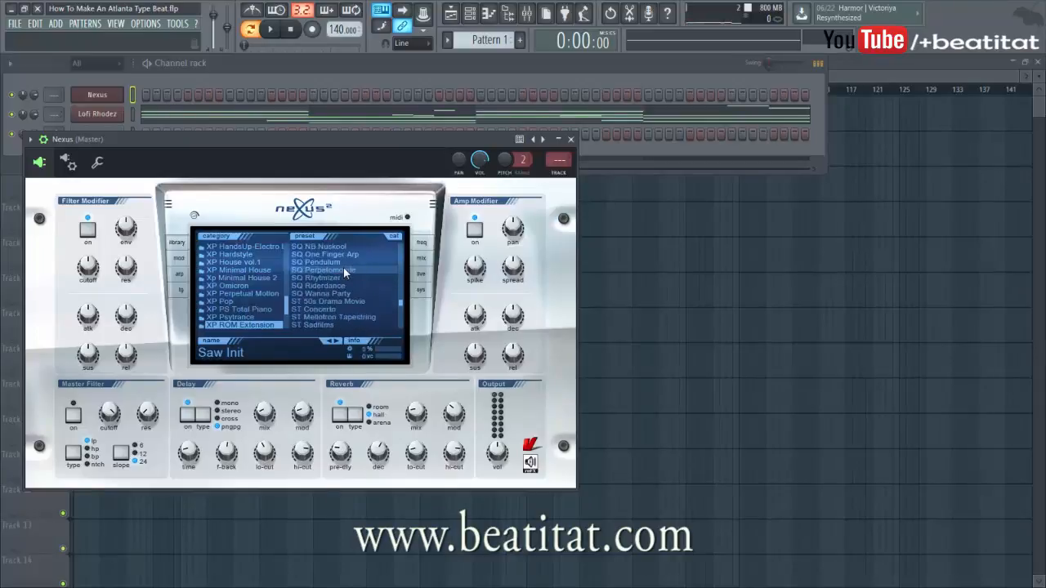
scroll(343, 267, up, 6)
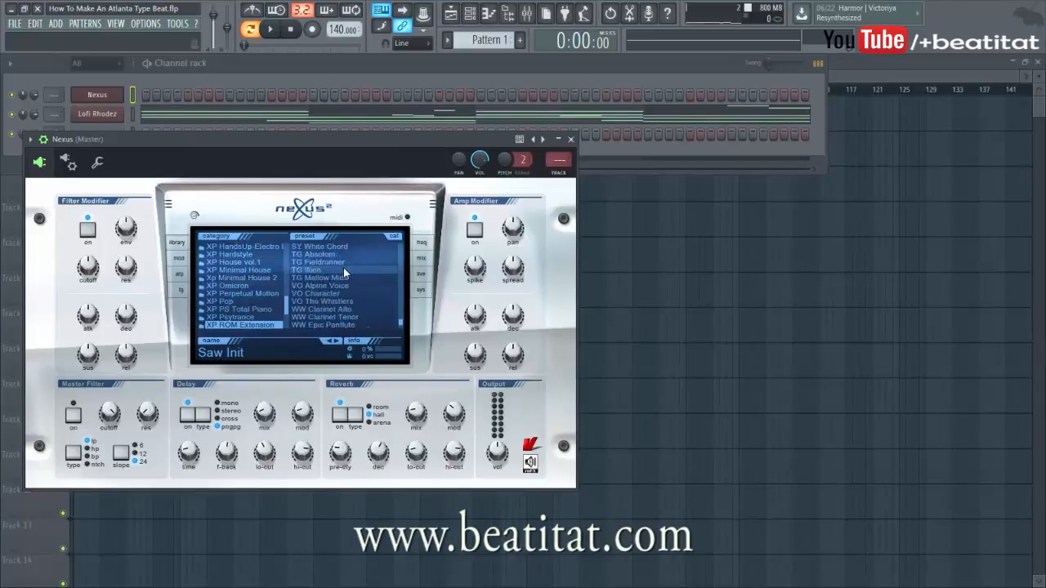
scroll(343, 268, up, 10)
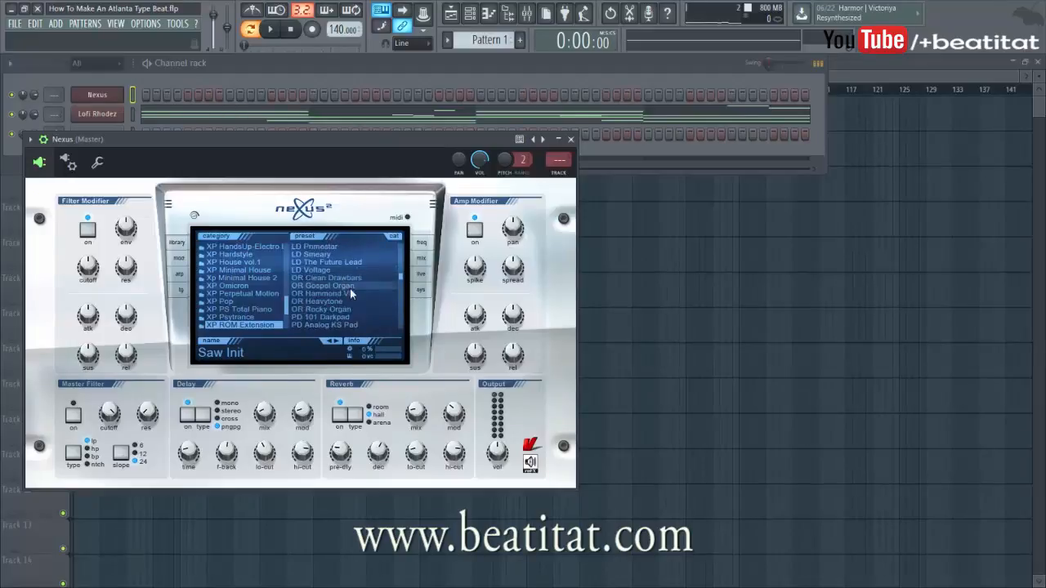
click(356, 277)
click(356, 286)
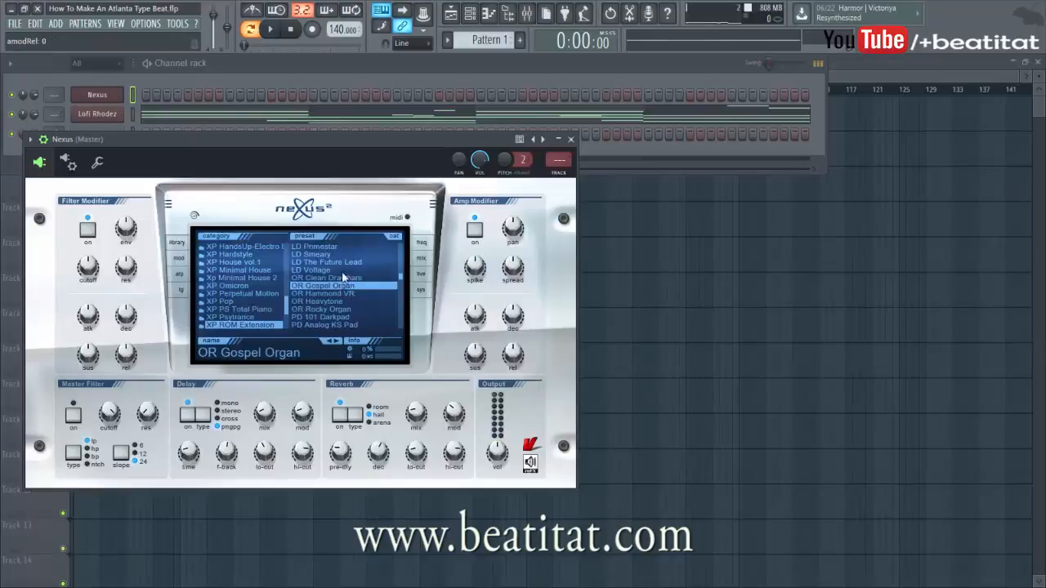
Rename the new Nexus channel to "Organ" and open its piano roll
right_click(115, 101)
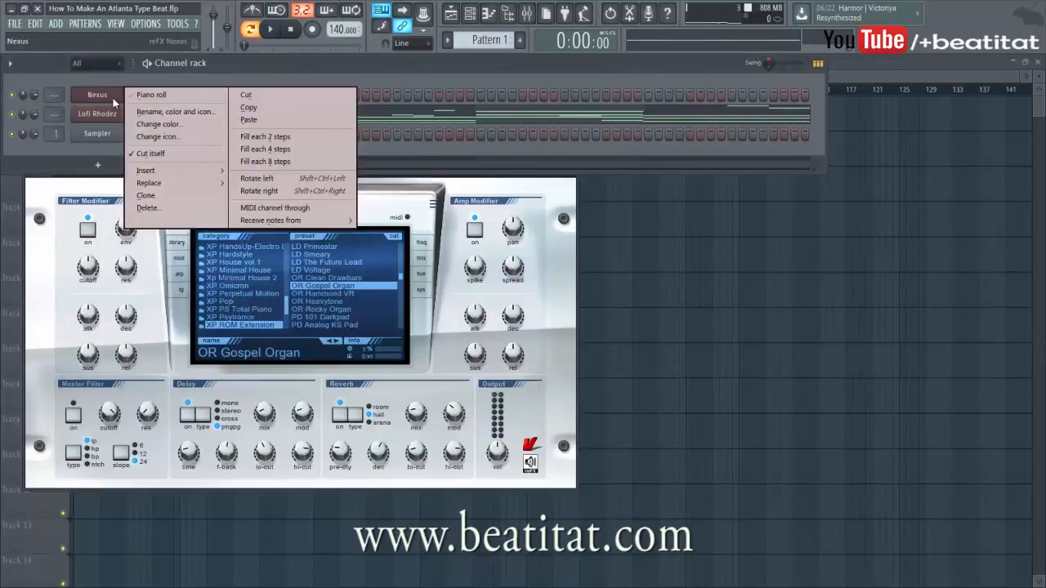
text(rOrgan)
key(Return)
right_click(112, 97)
click(151, 95)
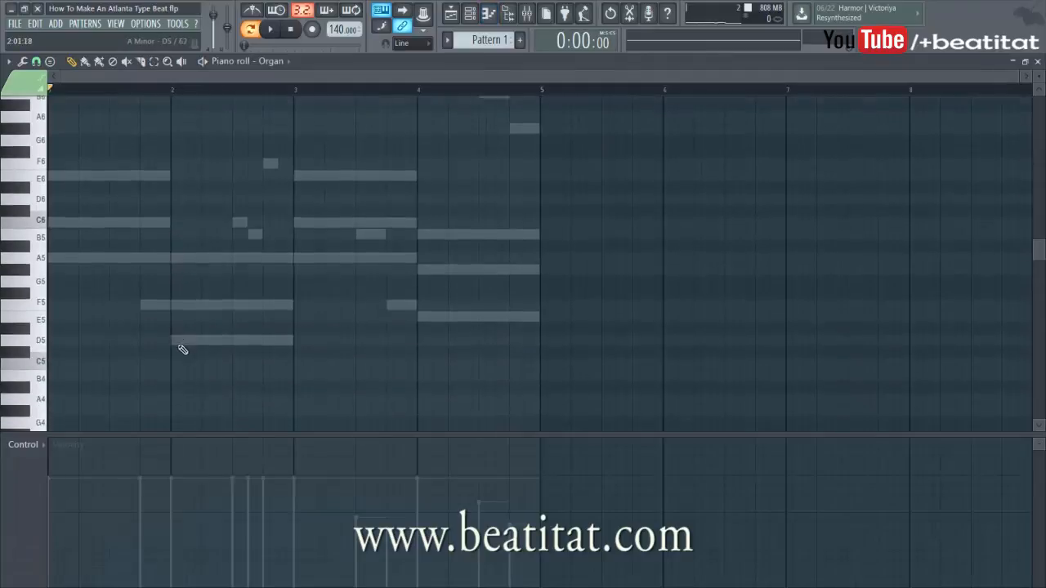
Stack four-step D5, F5, A5, B5, C6 and D6 notes at step 5 of bar 2, and select them all
click(206, 336)
click(209, 299)
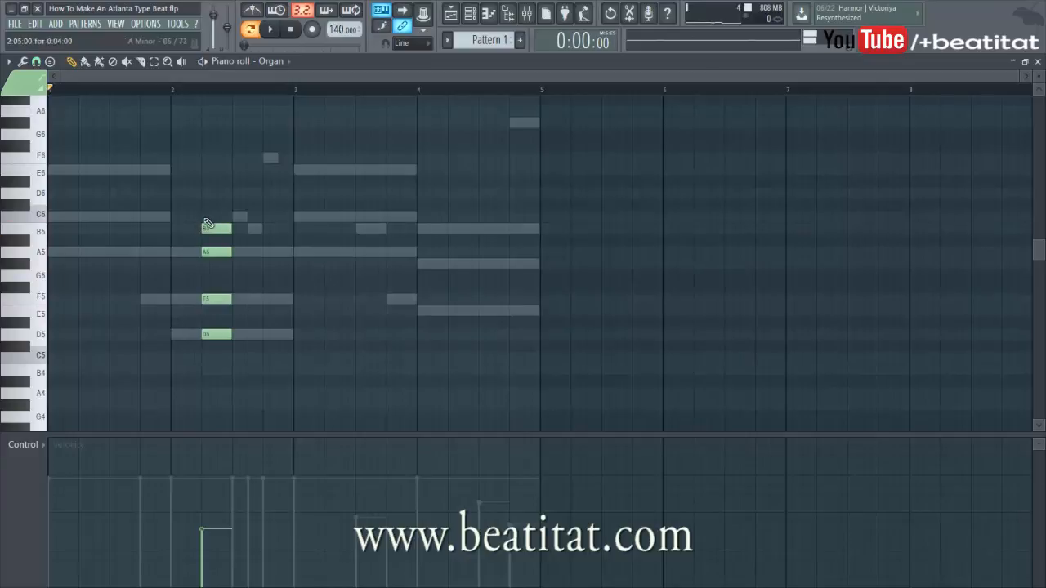
click(228, 196)
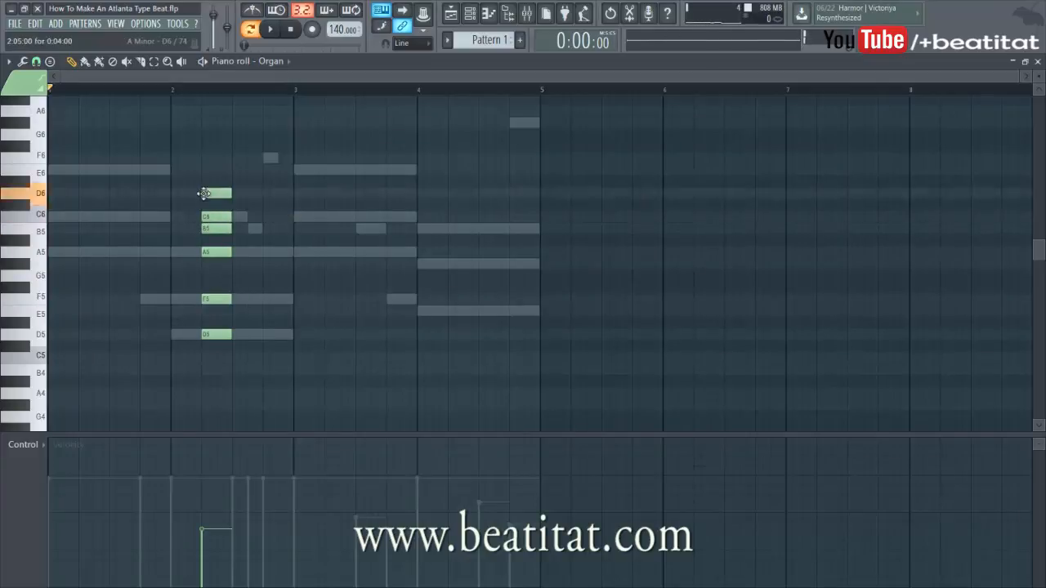
drag(231, 177, 234, 433)
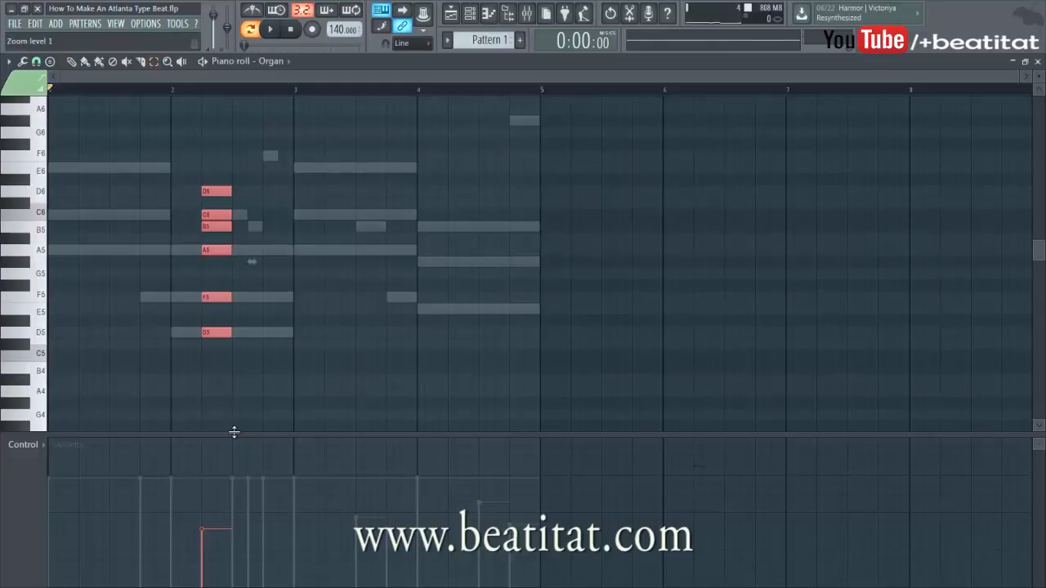
Strum the stacked bar 2 notes upwards from D5 to D6 with the Strumizer, using Preserve end and Trigger ahead
key(alt+s)
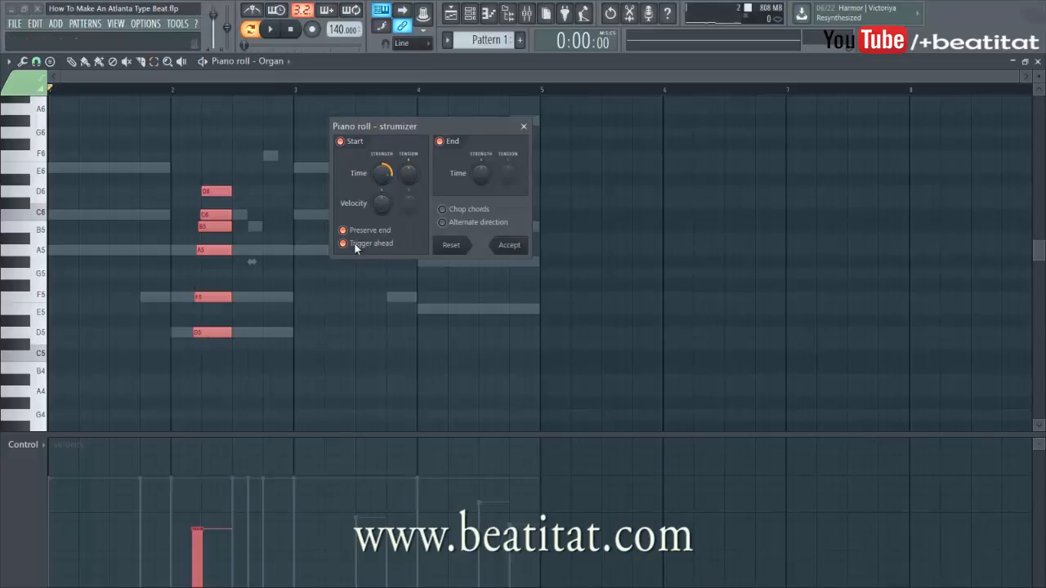
click(378, 245)
click(378, 244)
click(378, 245)
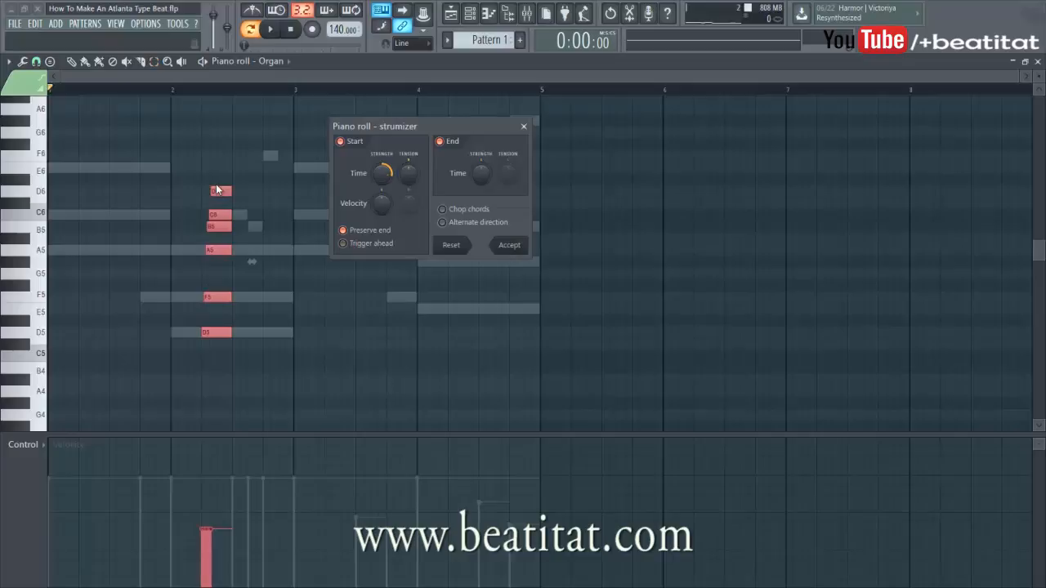
click(353, 245)
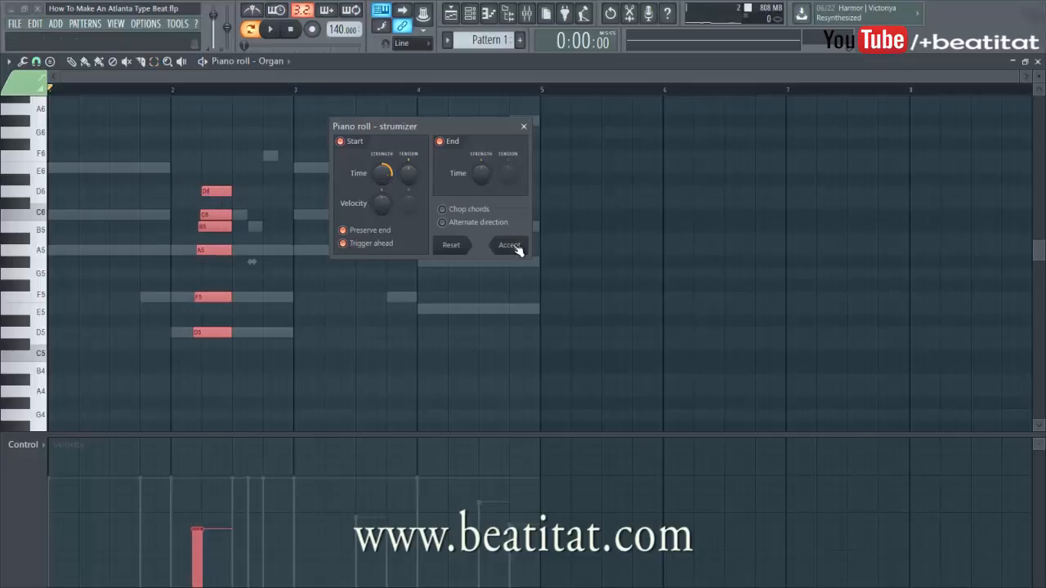
click(508, 245)
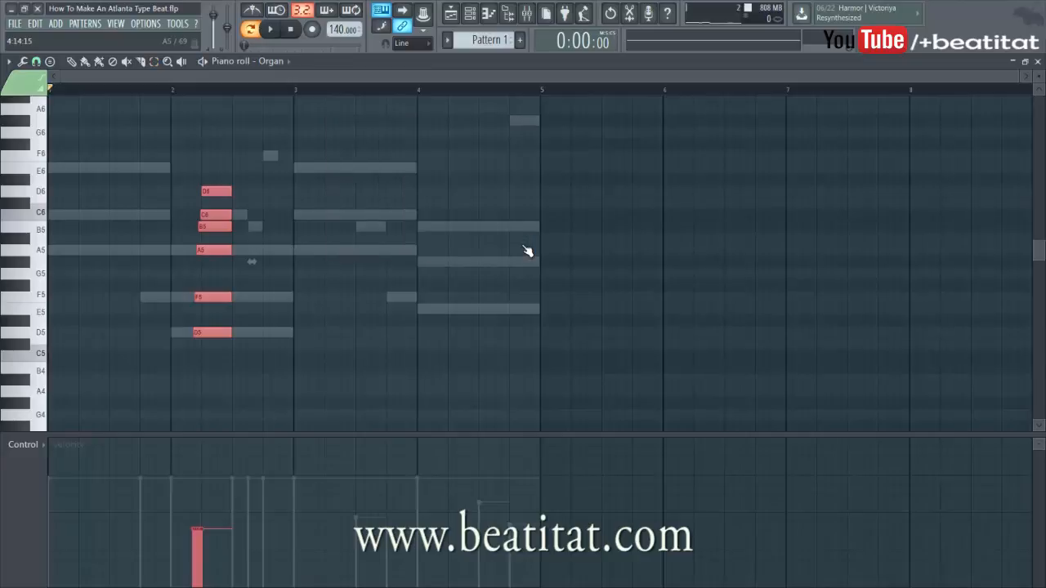
Articulate the strummed notes into a short run leading into D6, extend D6 to the end of bar 2, and play the pattern
key(alt+a)
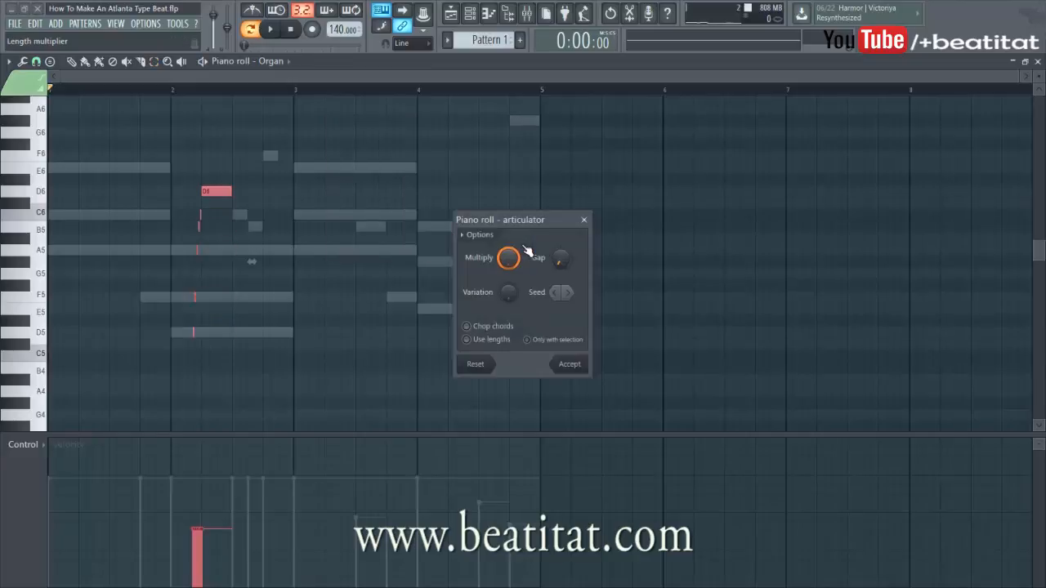
key(Return)
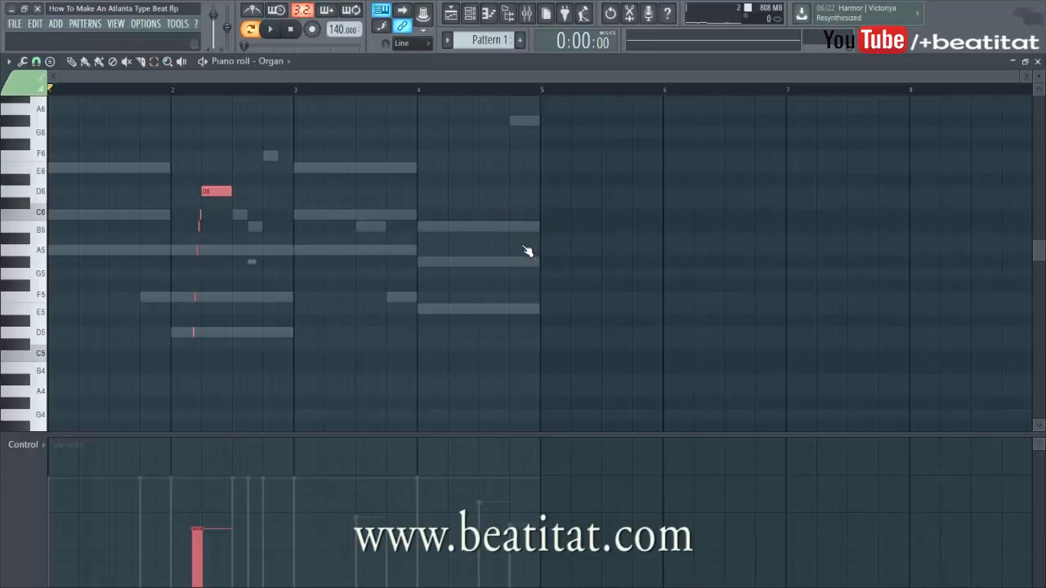
key(ctrl+d)
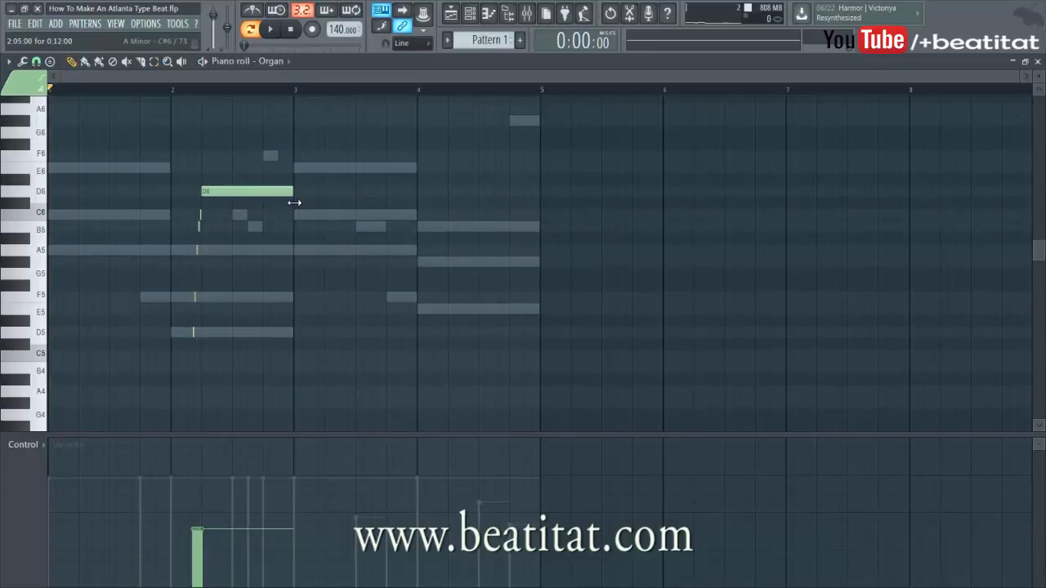
key(space)
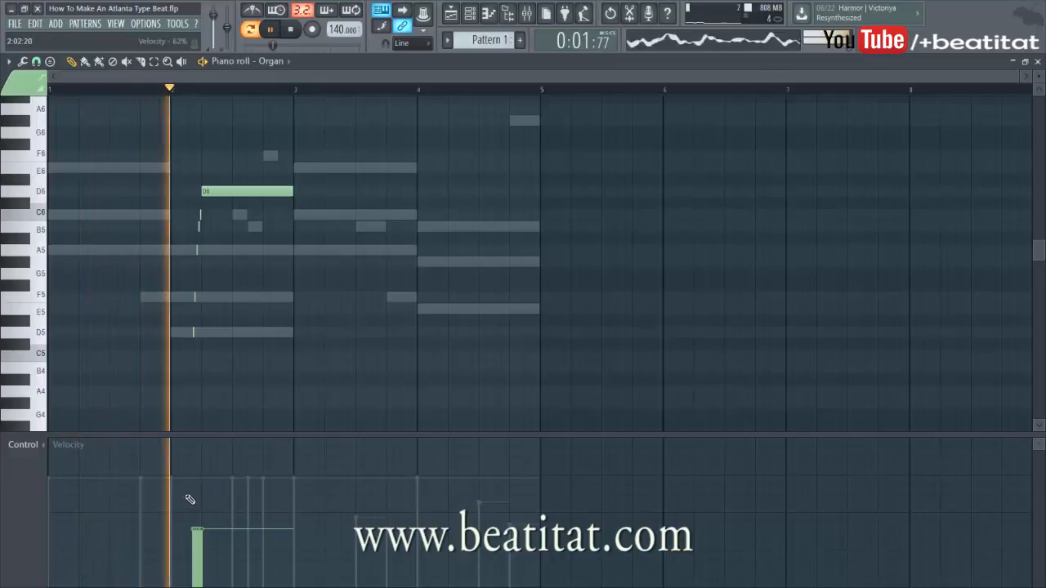
key(space)
Add an A5 note from step 13 of bar 2 to the middle of bar 3, and shorten D6 to eight steps
click(260, 248)
drag(259, 249, 268, 249)
key(space)
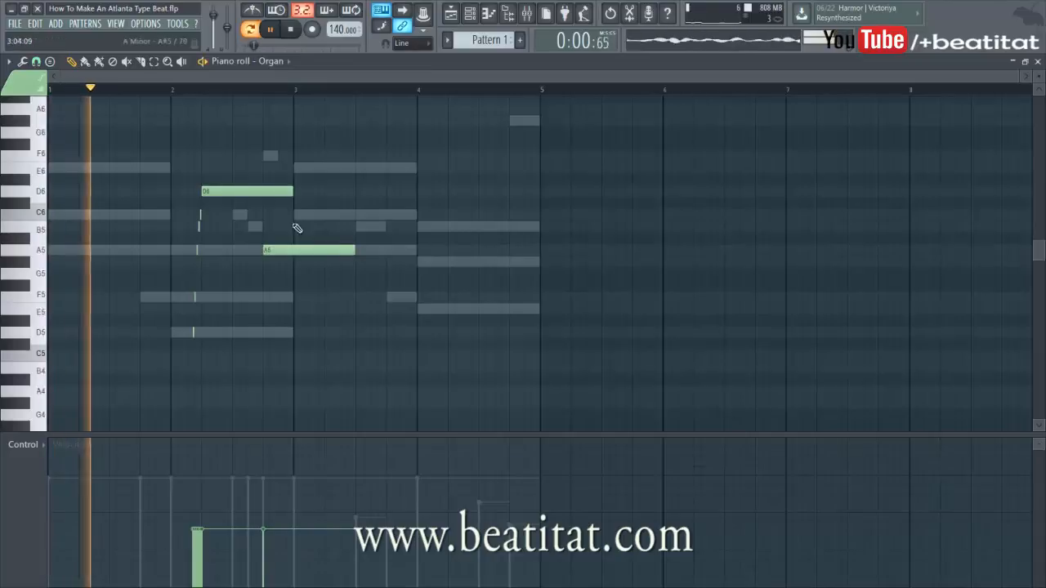
drag(292, 191, 263, 192)
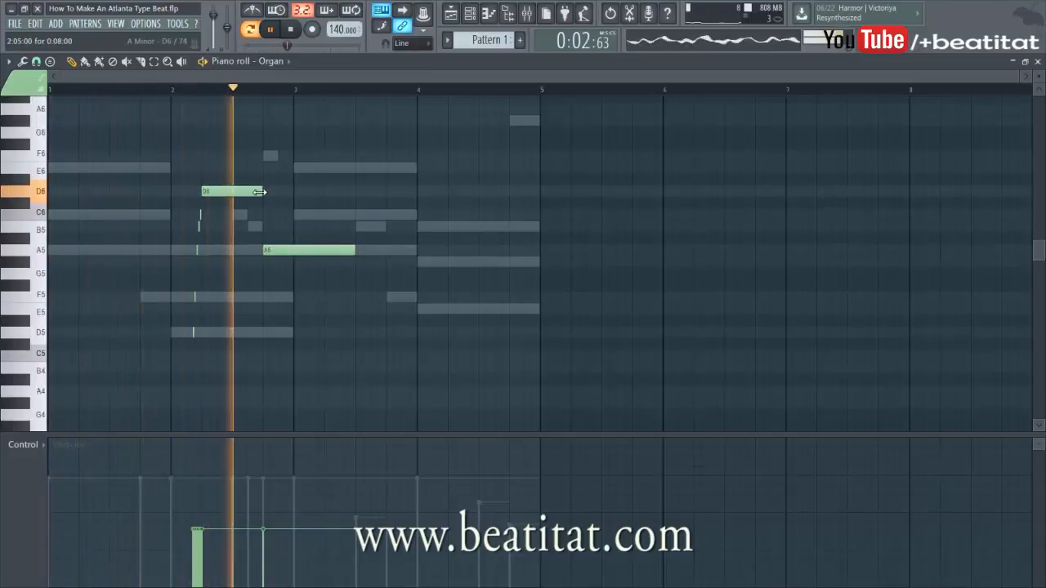
key(space)
Stack eight-step F5, A5, B5, C6, D6, E6 and F6 notes across the second half of bar 3
click(363, 227)
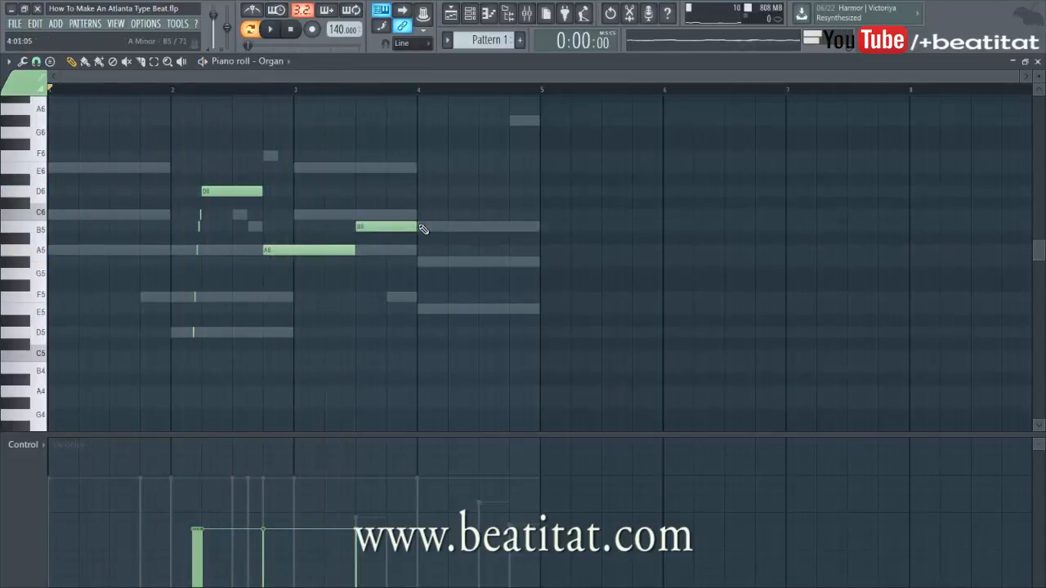
click(357, 193)
click(364, 169)
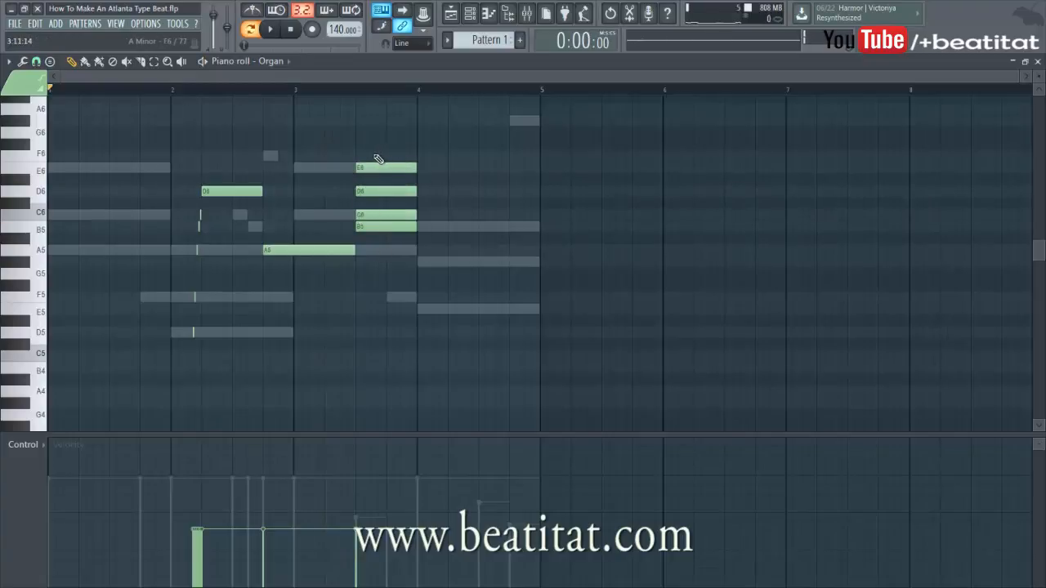
drag(396, 159, 389, 159)
click(361, 123)
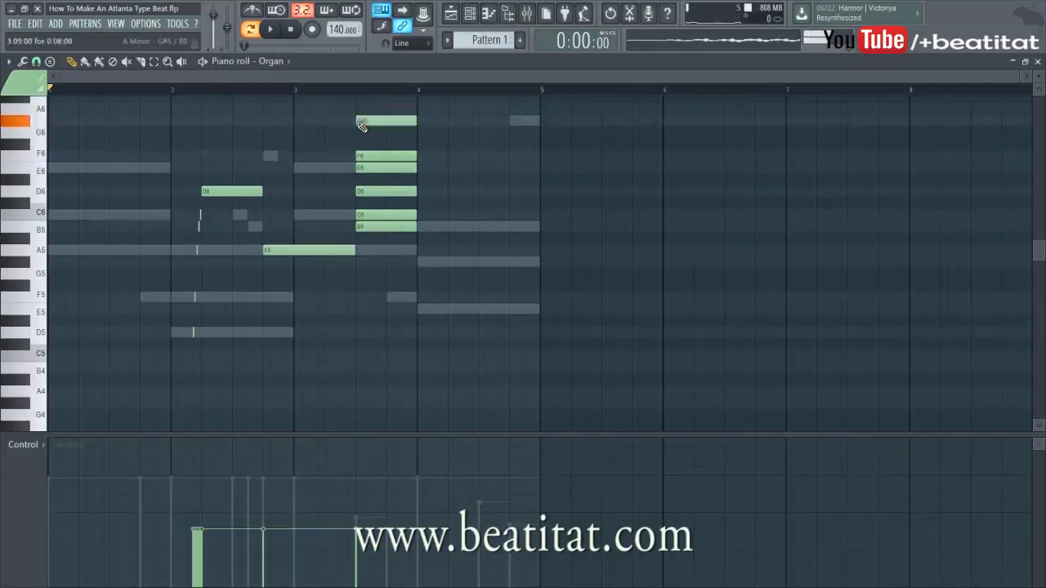
right_click(390, 122)
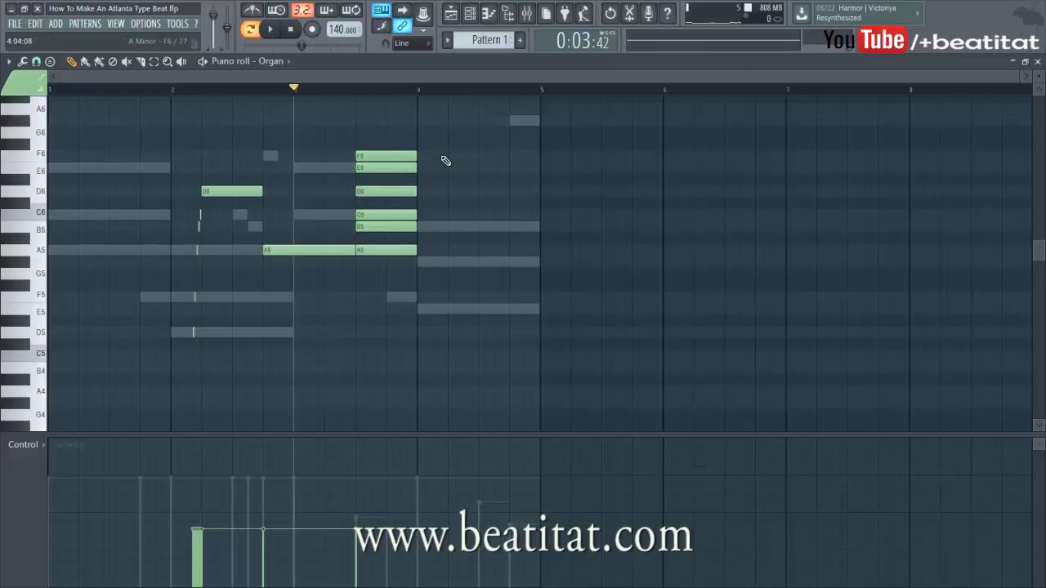
key(space)
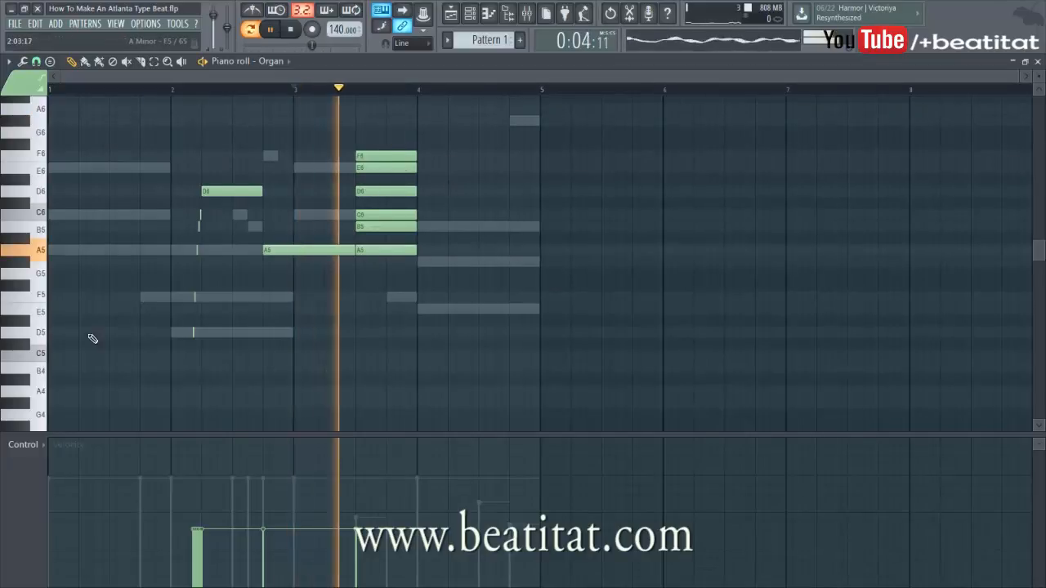
key(space)
click(364, 296)
Strum the stacked bar 3 notes and articulate them into a short run leading into F6, then play the pattern
drag(399, 327, 413, 133)
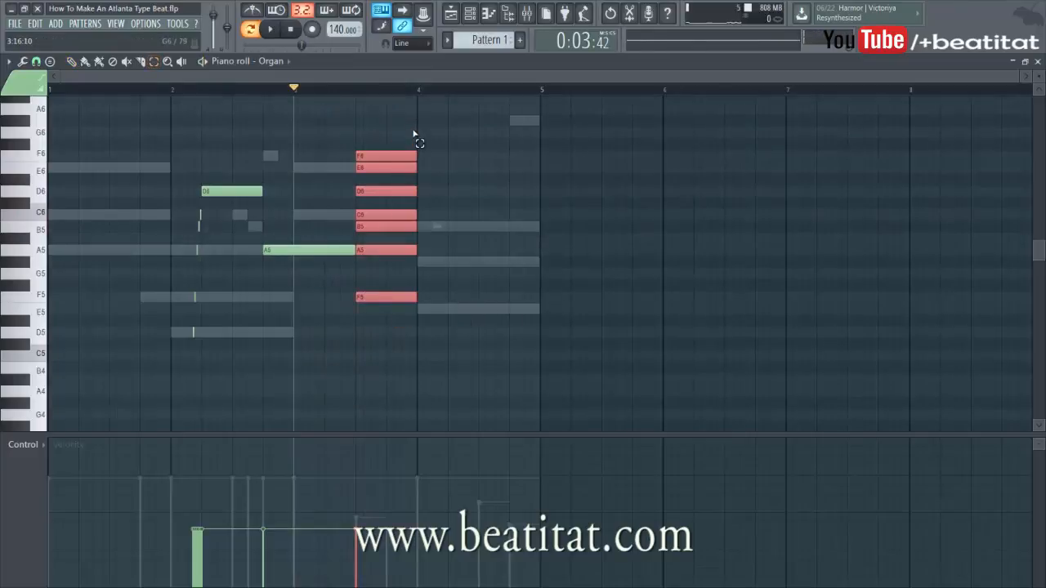
key(alt+s)
key(Return)
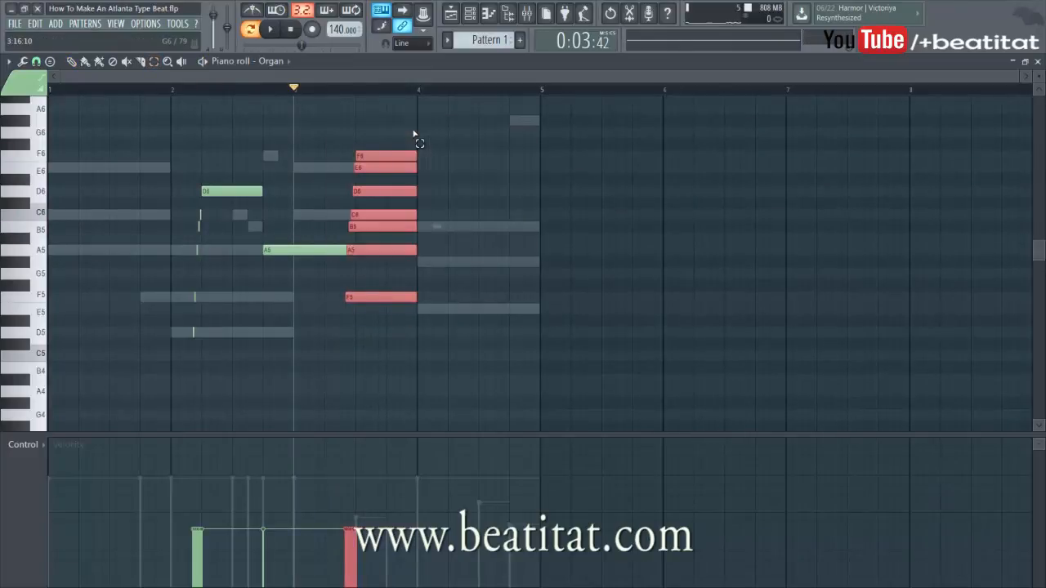
key(alt+l)
key(Return)
key(space)
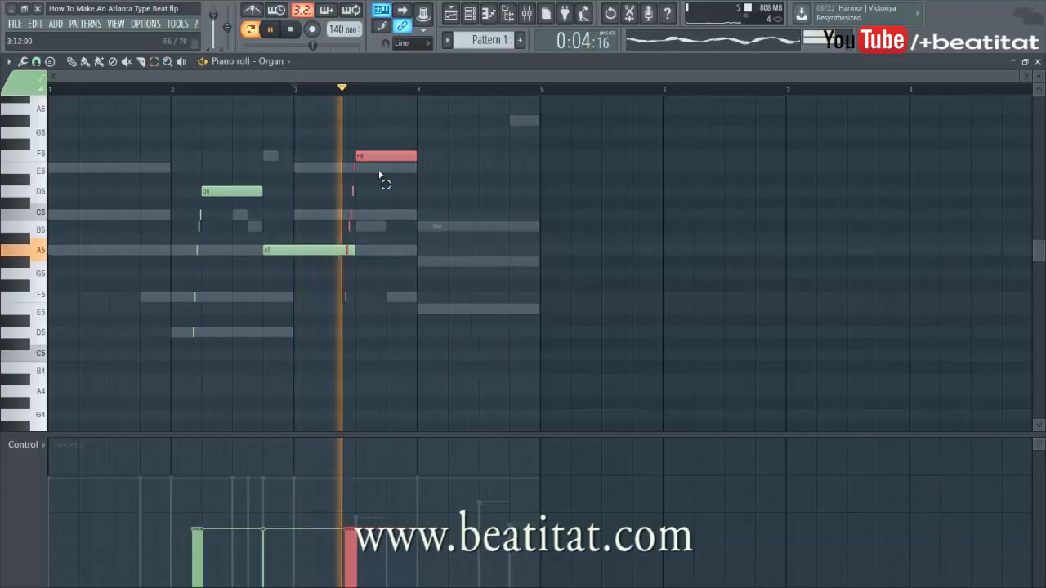
Try the long A5 note at G5, return it to A5, and shorten it to nine steps before playing the pattern
key(space)
click(309, 252)
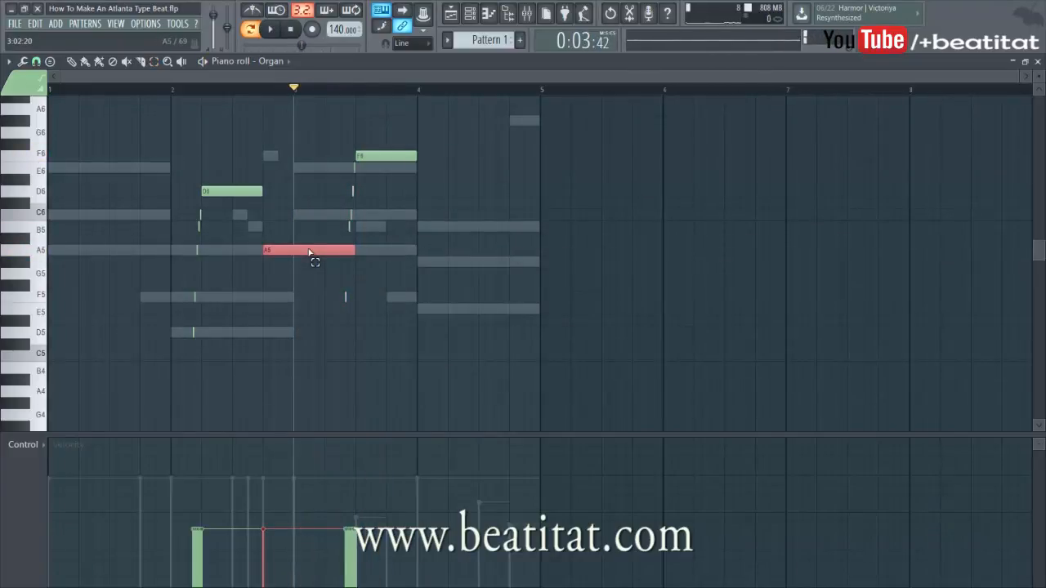
key(shift+Down)
key(shift+Down)
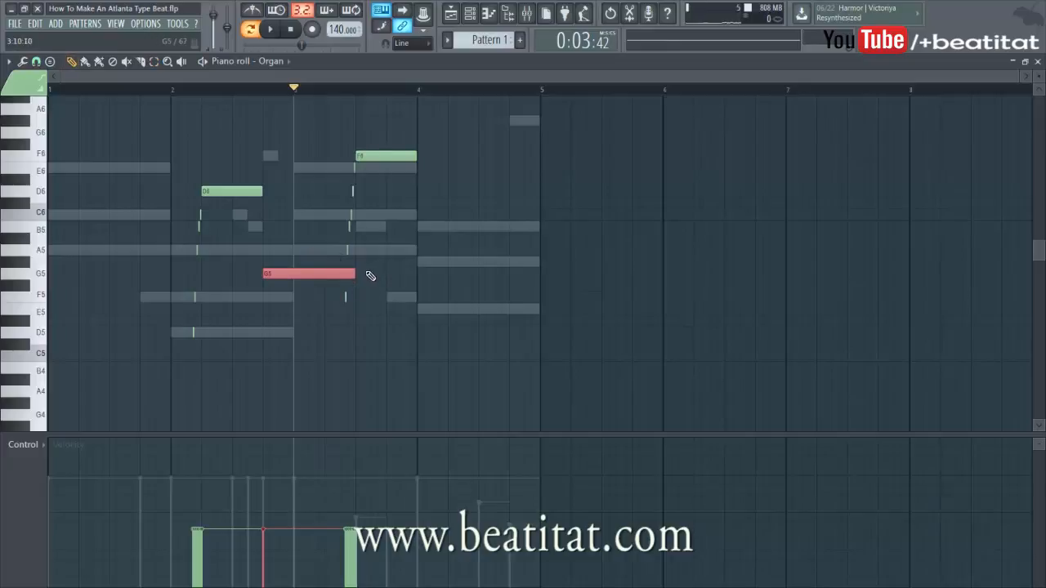
drag(322, 270, 322, 251)
key(space)
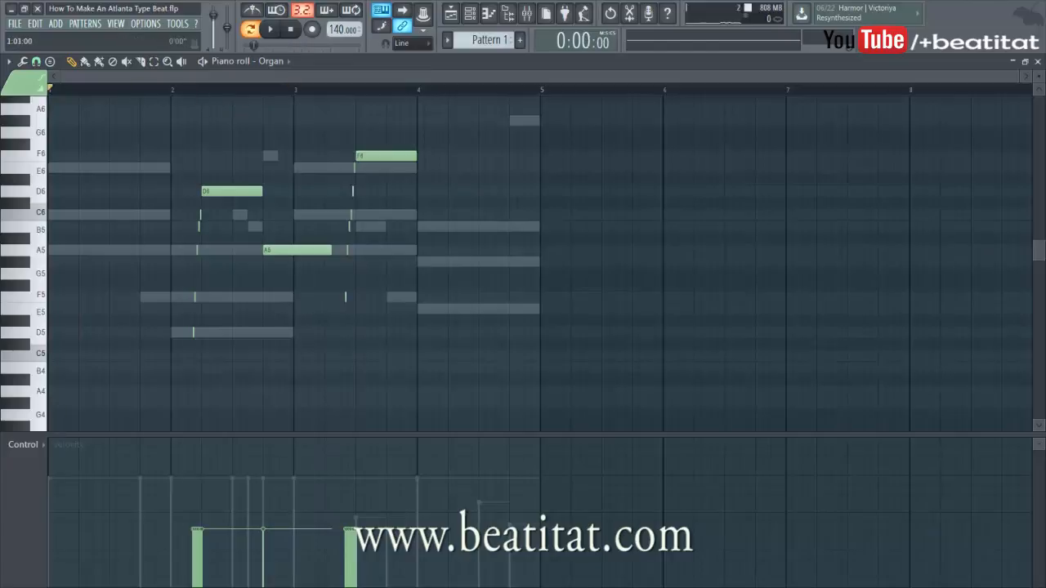
Stack eight-step B5, G#5 and E5 notes at the start of bar 4
click(482, 229)
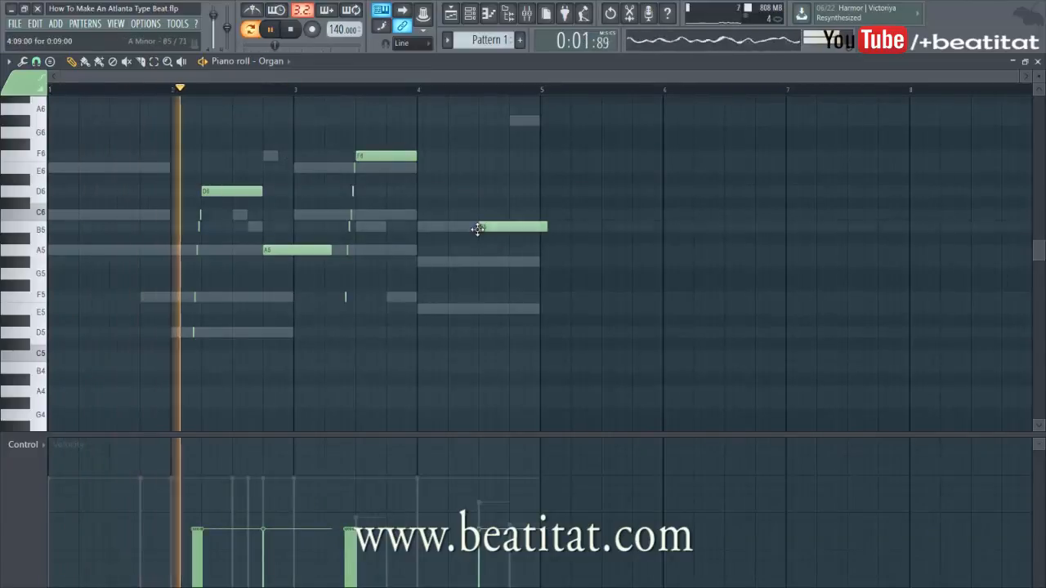
drag(543, 227, 533, 227)
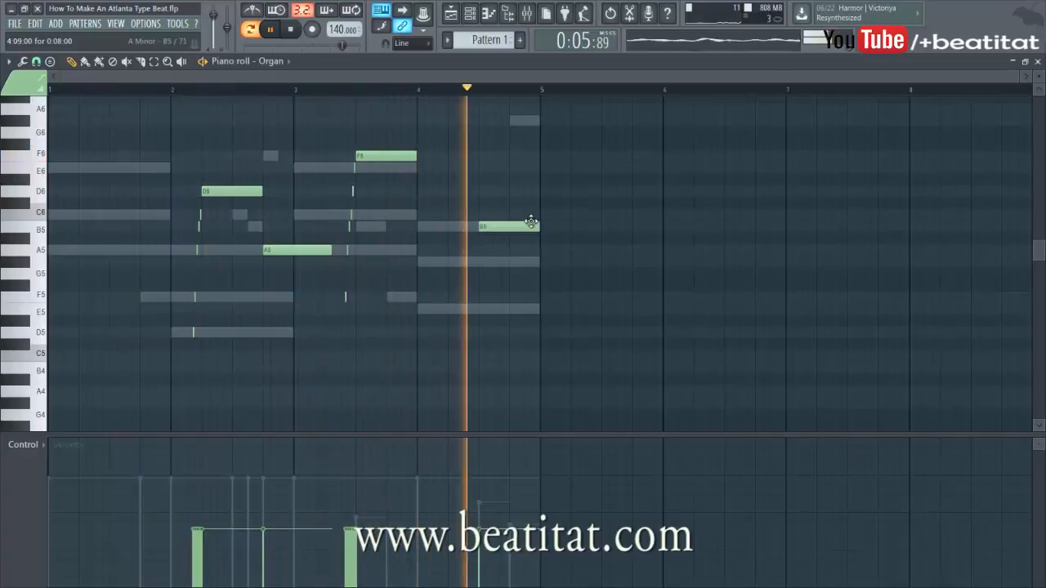
key(space)
drag(492, 227, 431, 230)
click(424, 263)
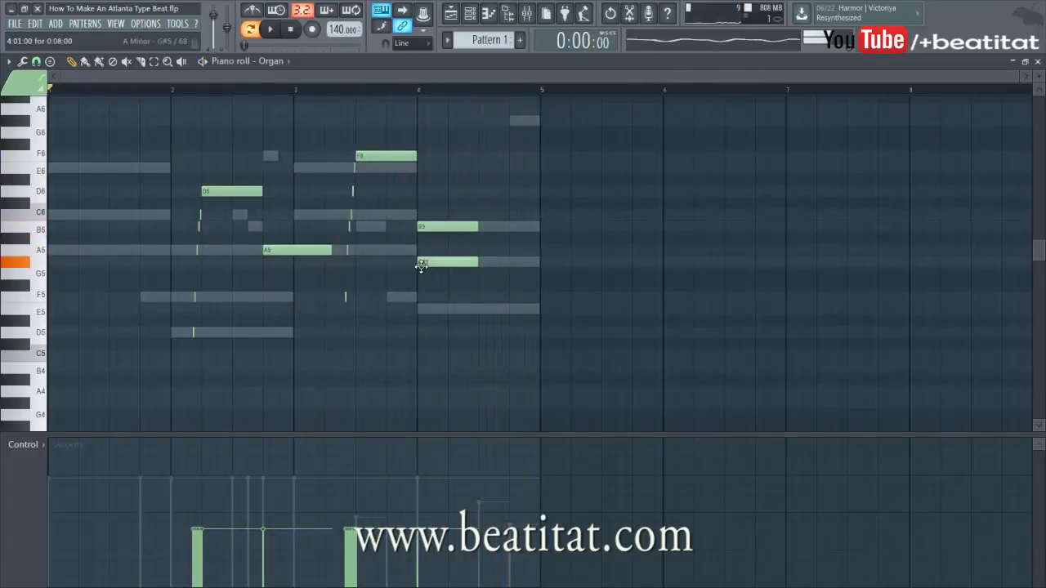
click(434, 310)
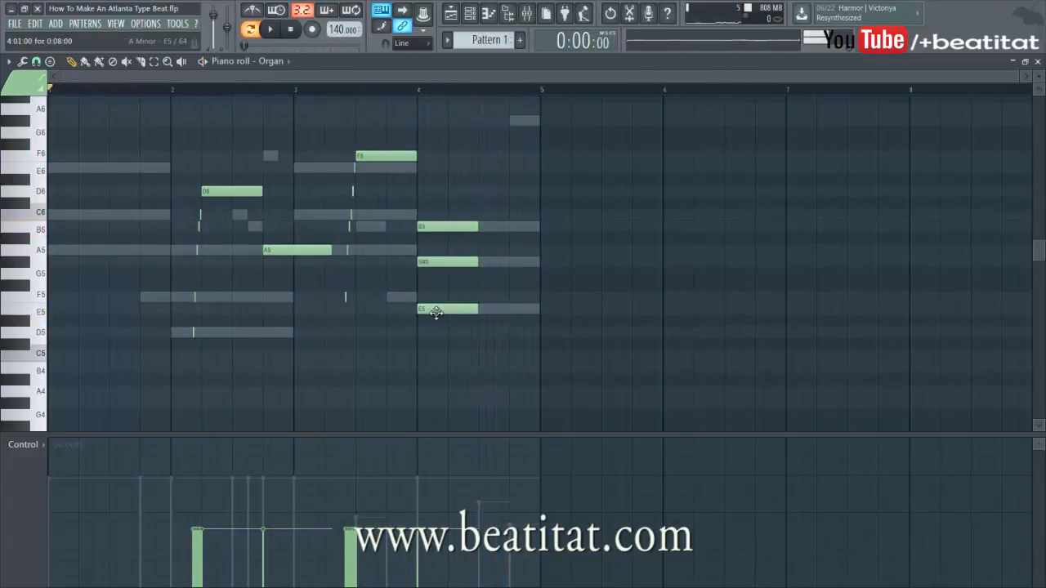
Raise the bar 4 G#5 and E5 notes one octave to G#6 and E6, with B5 as the lowest chord note
drag(439, 288, 443, 322)
key(ctrl+Up)
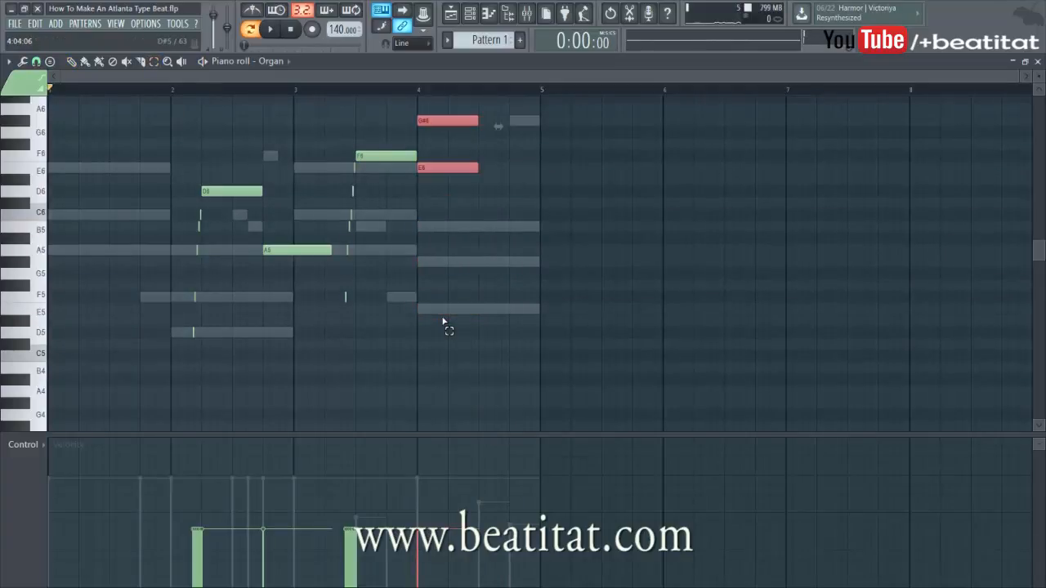
key(space)
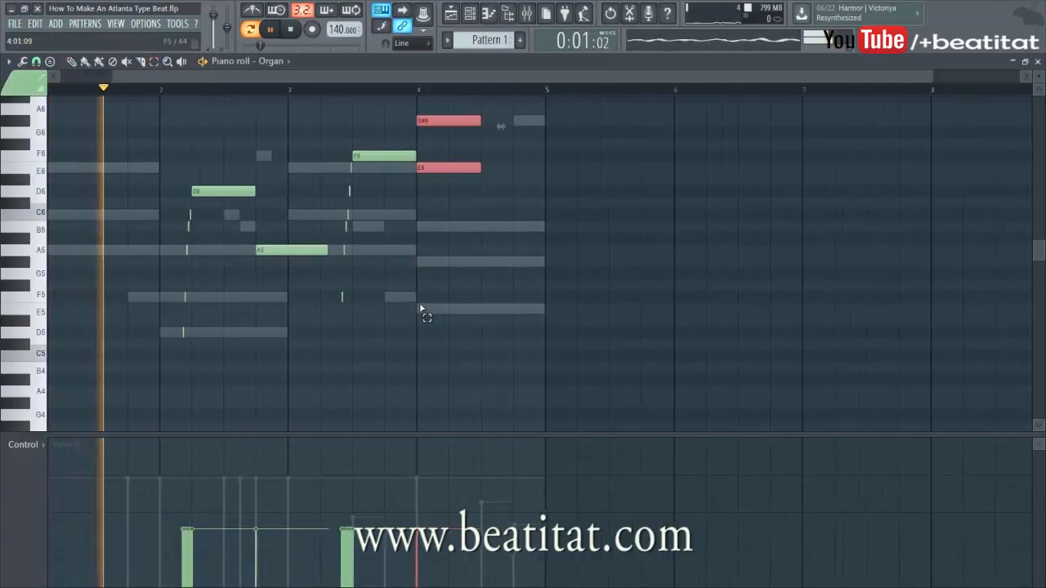
scroll(425, 294, up, 4)
click(437, 229)
key(ctrl+Down)
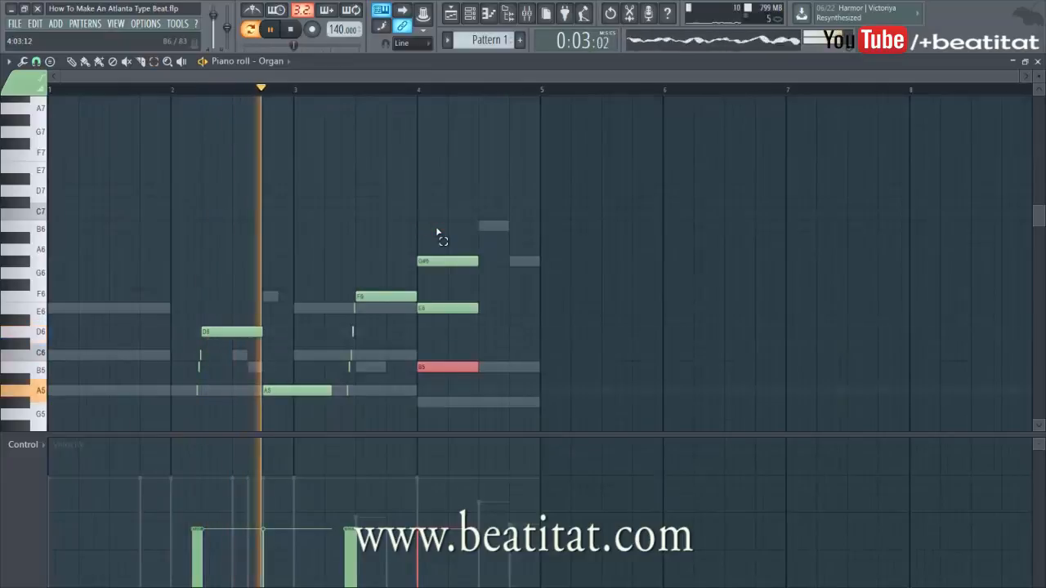
Extend the B5, E6 and G#6 notes together to fill all of bar 4
scroll(425, 245, down, 3)
drag(460, 147, 459, 274)
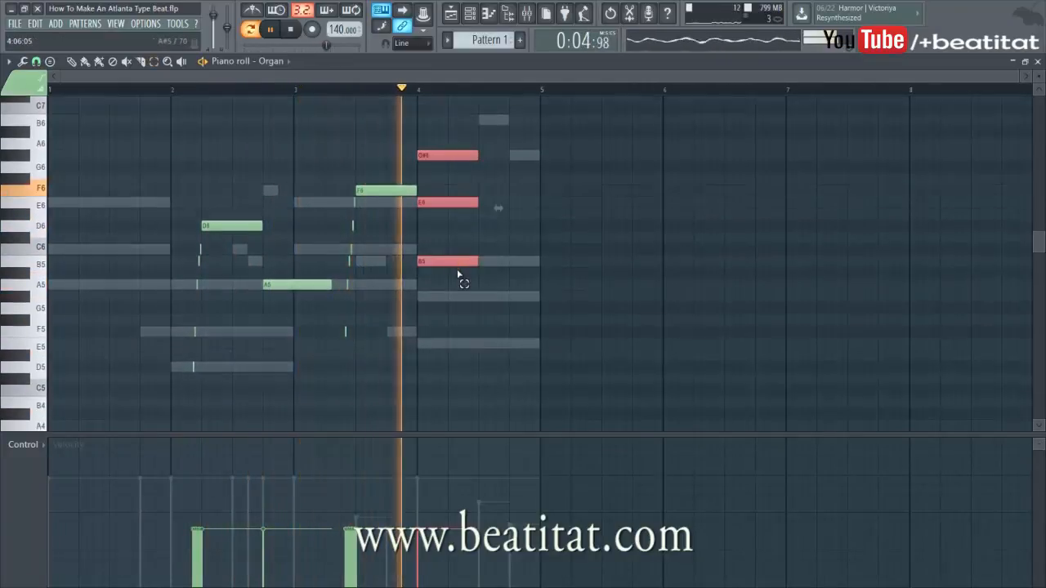
drag(479, 260, 543, 262)
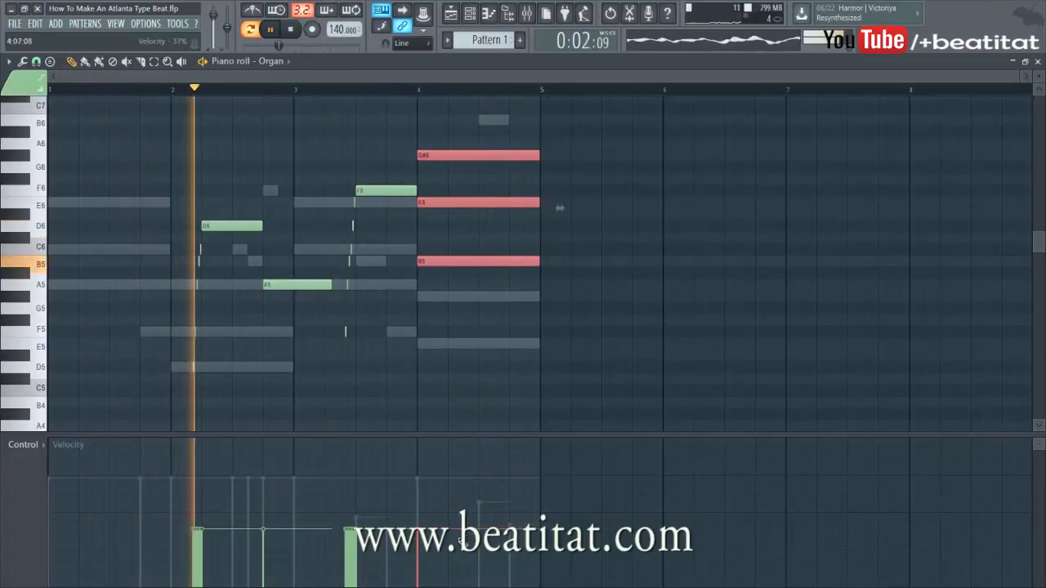
click(621, 319)
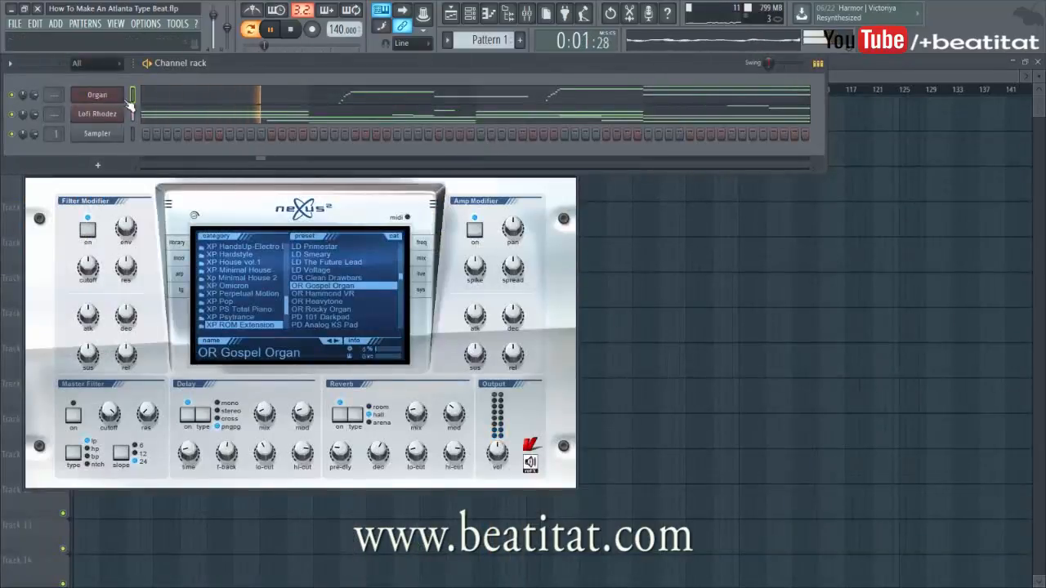
Route the Organ and Lofi Rhodez channels to mixer inserts 1 and 2, lowering their volumes to about 80% and 90%
click(527, 13)
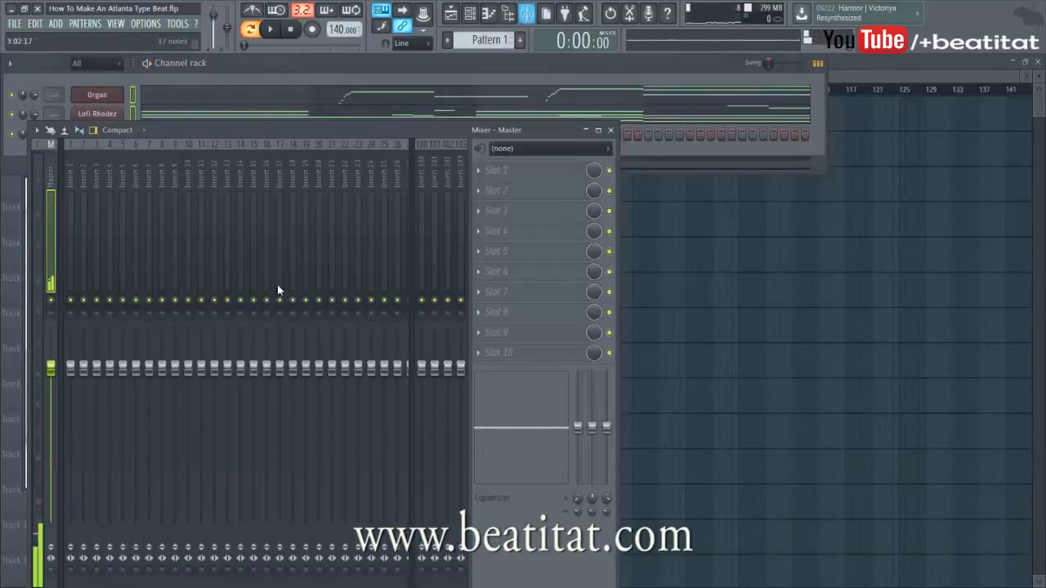
click(76, 232)
right_click(76, 232)
mouse_move(139, 242)
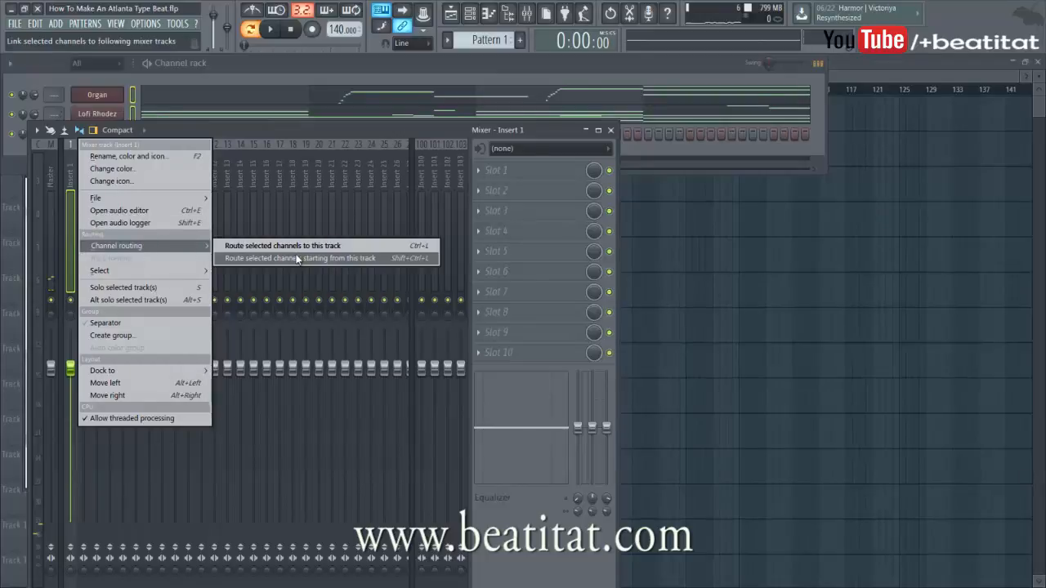
click(300, 258)
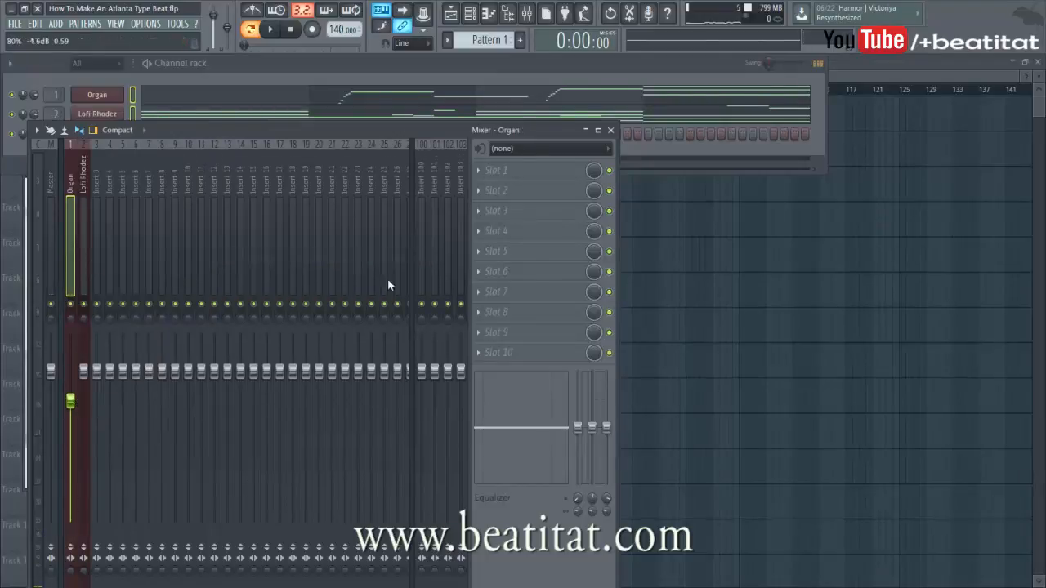
mouse_move(84, 372)
mouse_down()
mouse_move(79, 399)
mouse_move(85, 389)
mouse_up()
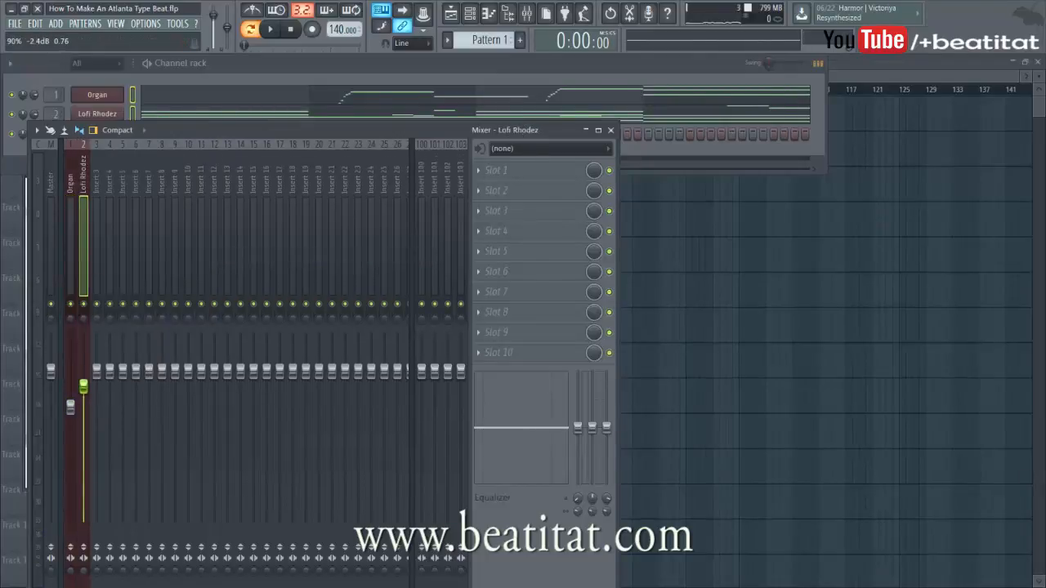
Add Fruity Parametric EQ 2 to the Organ mixer track and shape it with a low cut and a slight treble reduction
click(71, 245)
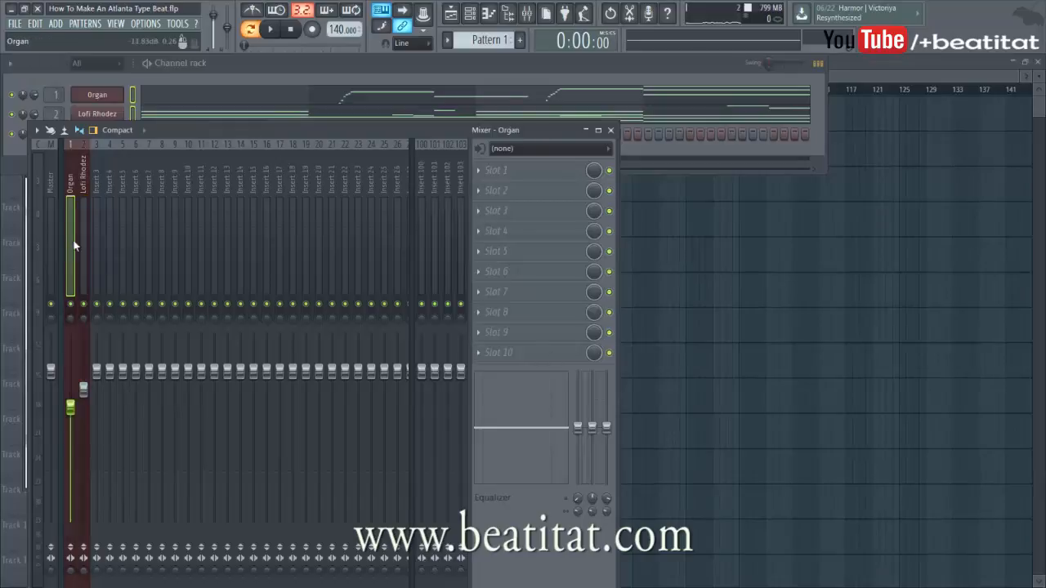
click(493, 178)
click(527, 43)
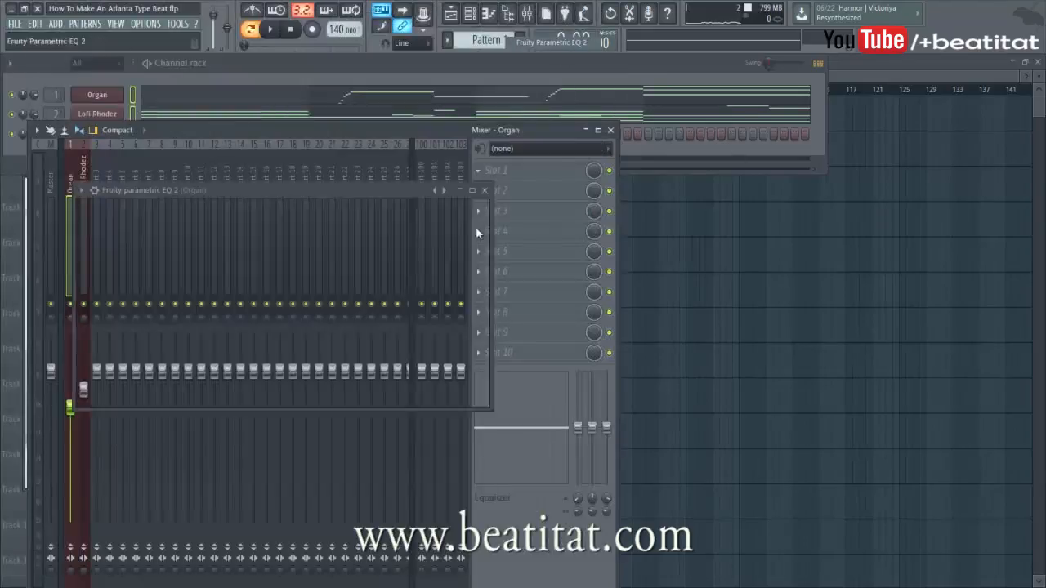
drag(385, 219, 385, 236)
key(space)
drag(135, 295, 160, 295)
drag(223, 296, 285, 301)
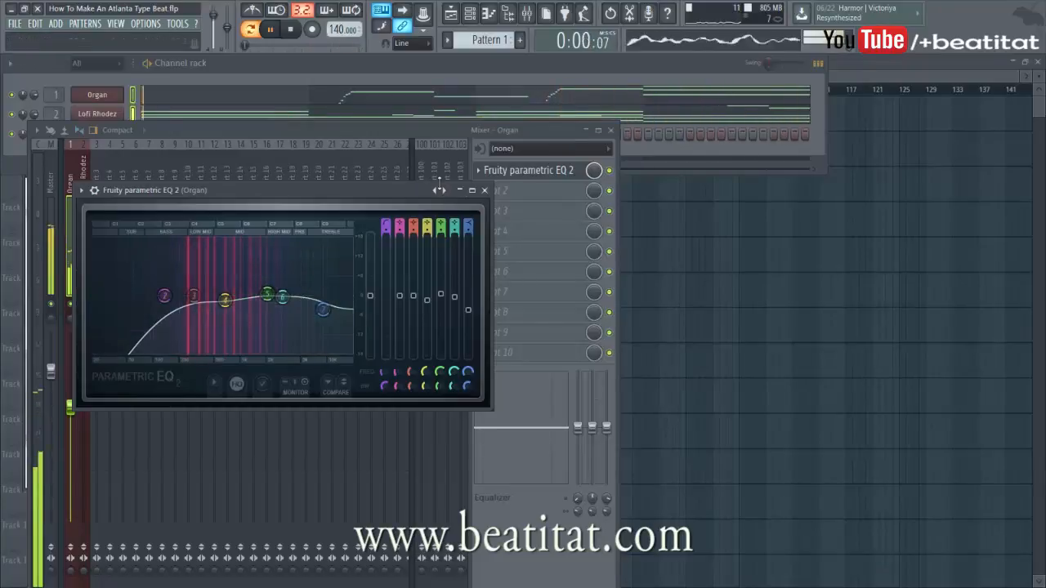
click(484, 190)
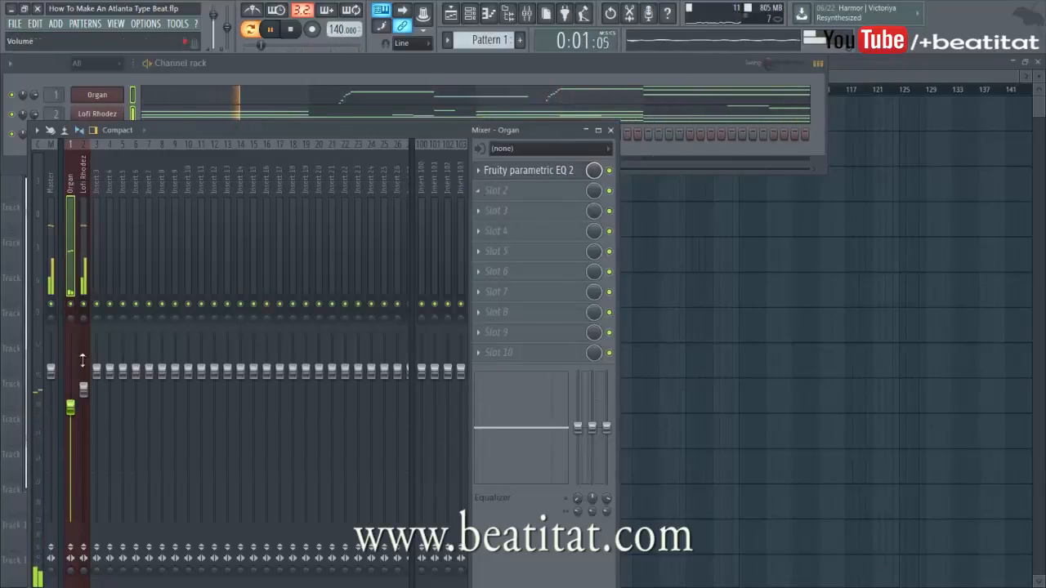
click(610, 131)
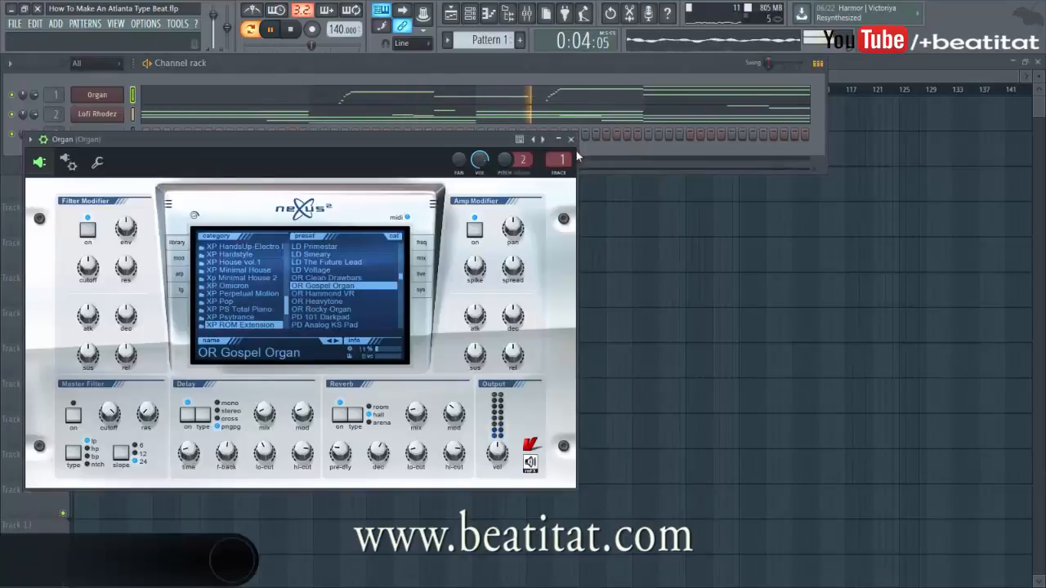
Close the Organ instrument, reposition the channel rack, and insert a new Nexus channel above Organ
click(577, 136)
drag(33, 96, 46, 99)
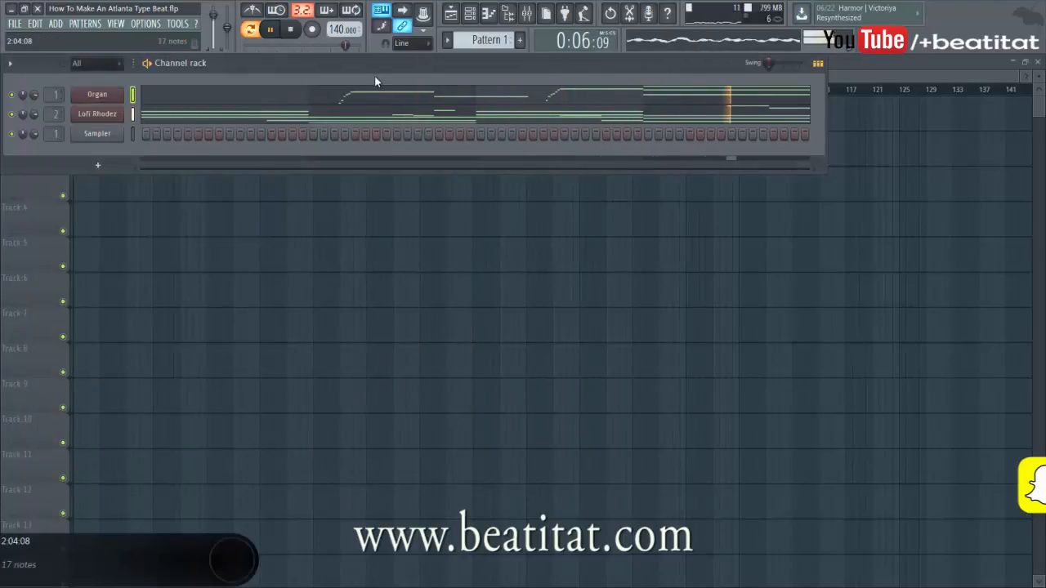
drag(386, 72, 420, 81)
right_click(154, 101)
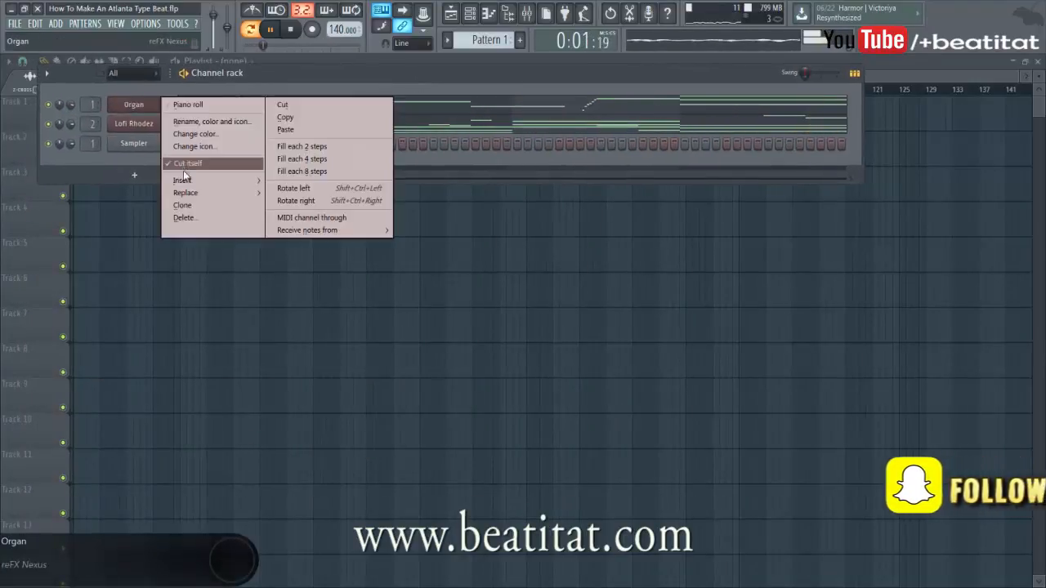
mouse_move(185, 182)
click(318, 211)
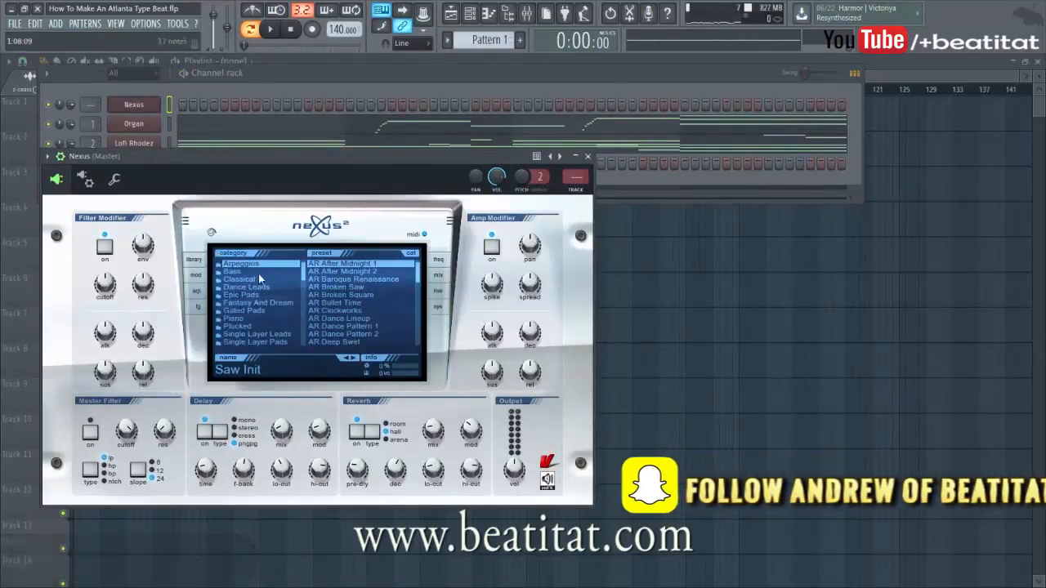
Look through the Nexus sound categories, including the XP Minimal House presets
scroll(255, 308, down, 3)
scroll(259, 292, down, 5)
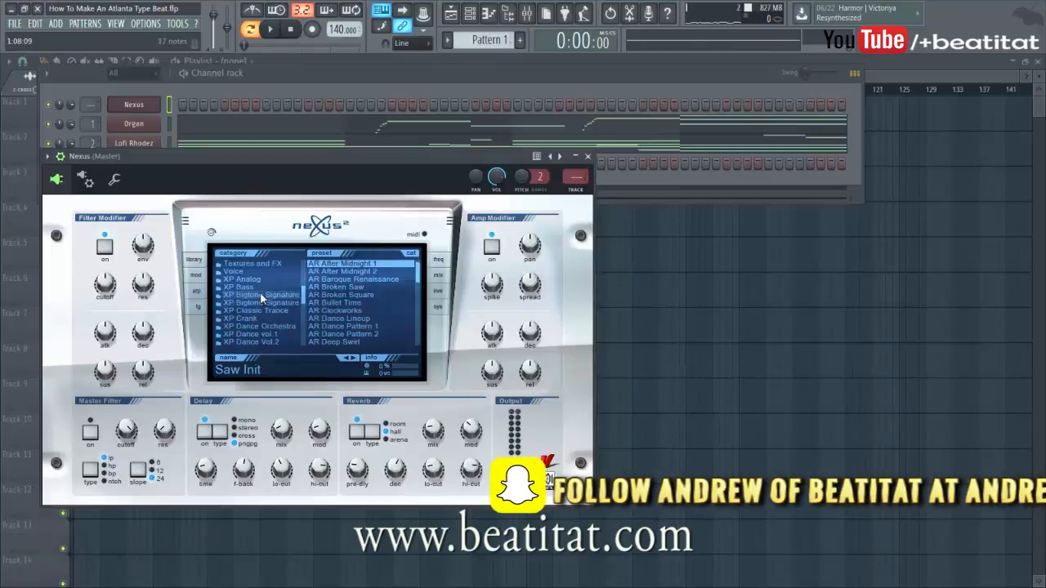
scroll(234, 334, down, 5)
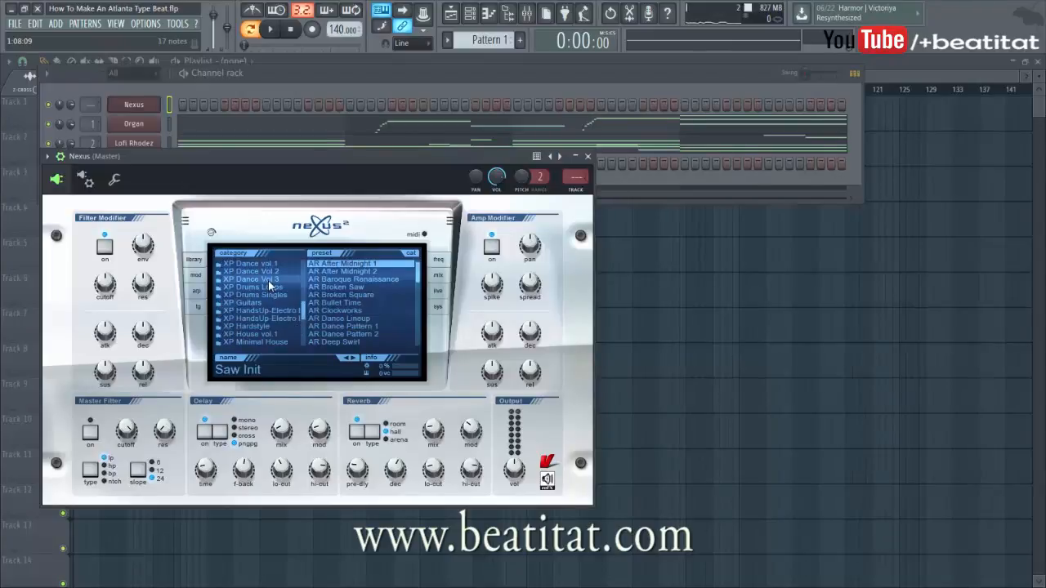
scroll(274, 326, down, 1)
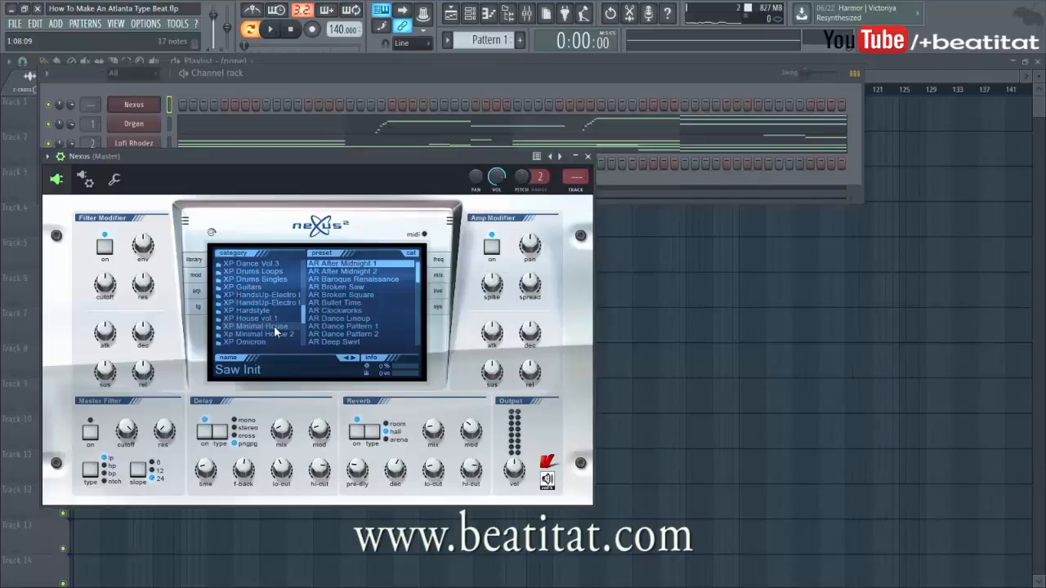
click(276, 327)
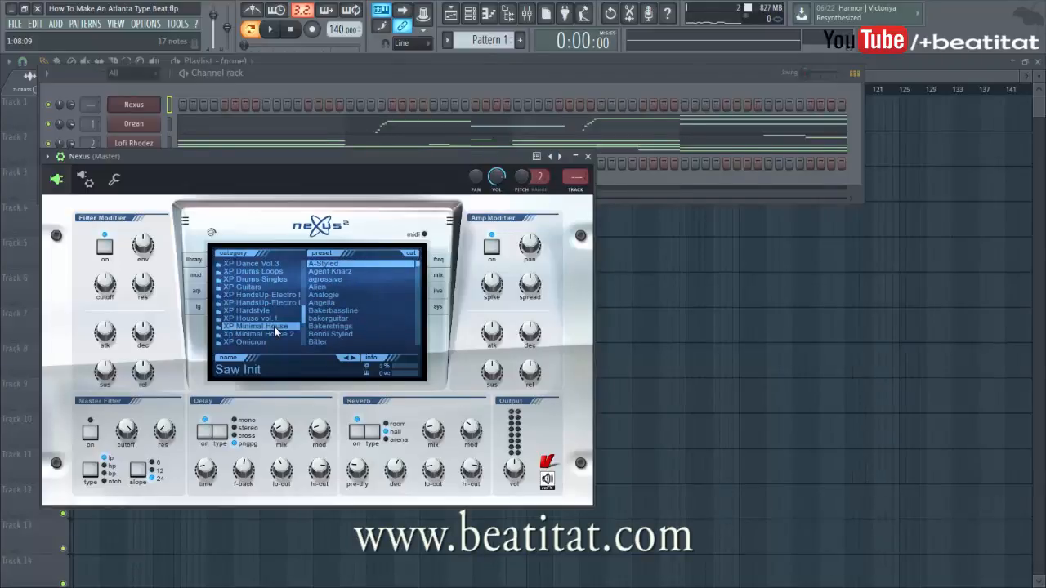
scroll(274, 325, up, 5)
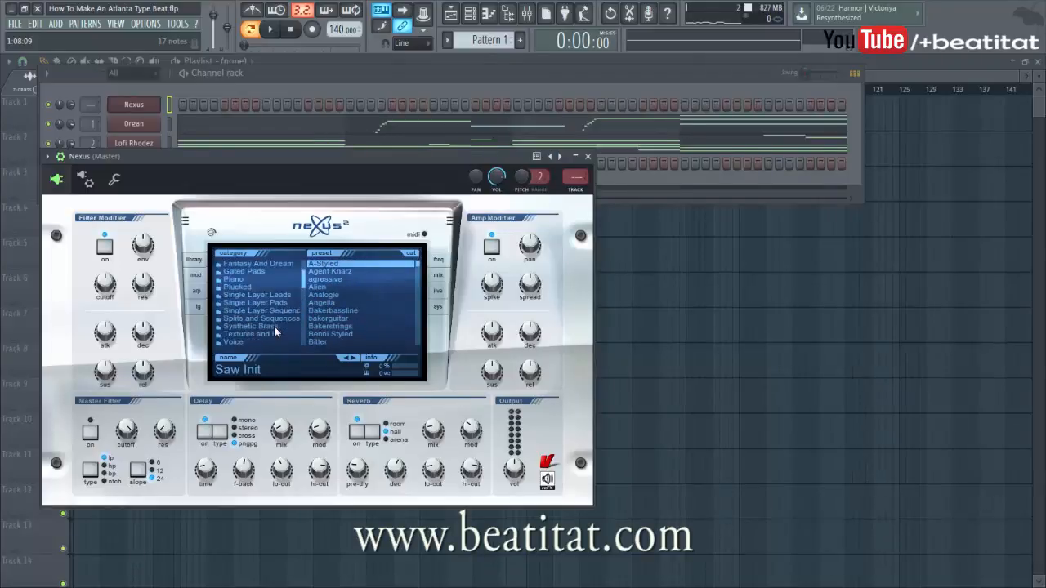
scroll(269, 268, up, 3)
Audition the Classical woodwind presets Karate Kid, PanFlute, Rainforest Flute and Shakuhachi, and load WW Dance Piccolo
click(264, 279)
scroll(337, 299, down, 10)
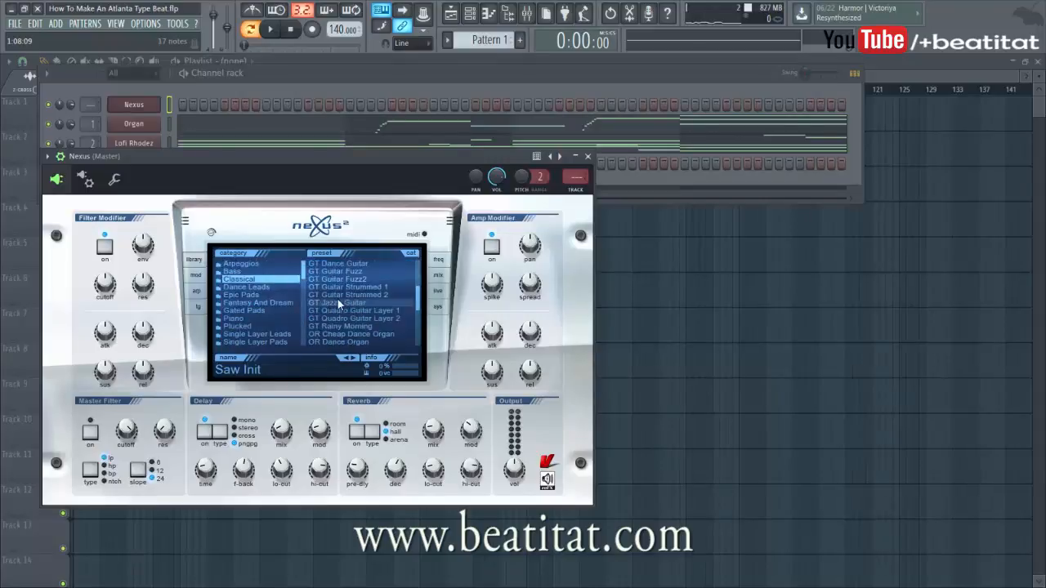
scroll(344, 310, down, 2)
click(344, 319)
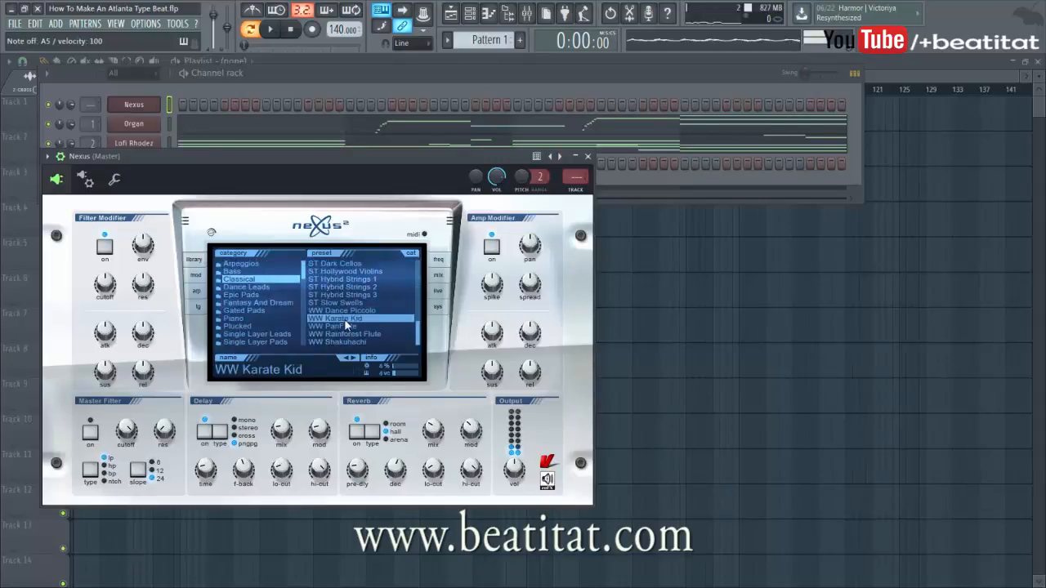
click(348, 327)
click(352, 334)
click(360, 343)
click(342, 310)
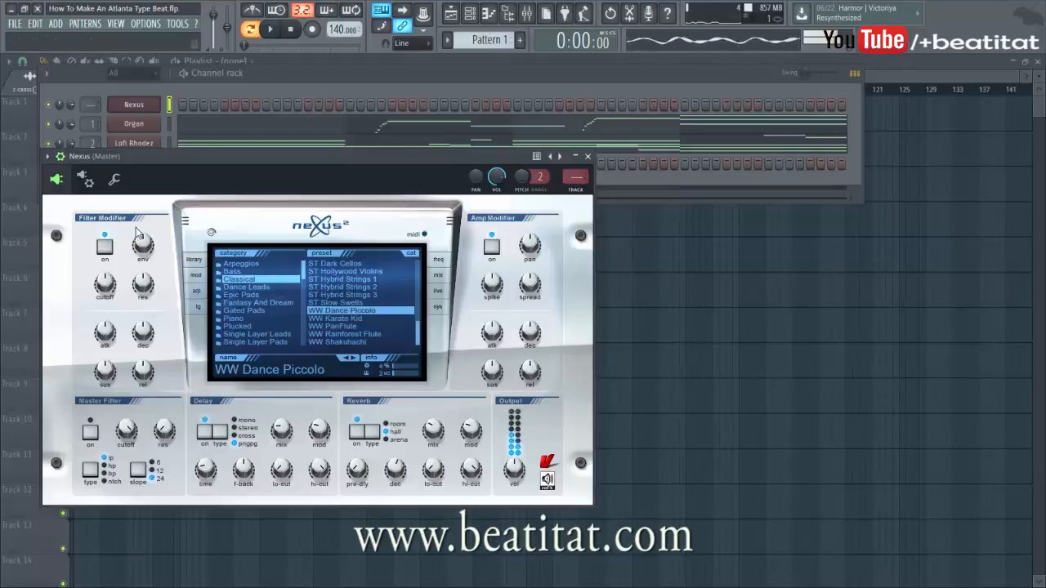
Audition the flute presets Highbell Flutes 1 and Highbell Flutes 2 in the XP Dance Orchestra category, and load Flute Solo
scroll(258, 334, down, 5)
click(259, 319)
scroll(344, 312, down, 2)
scroll(331, 325, down, 10)
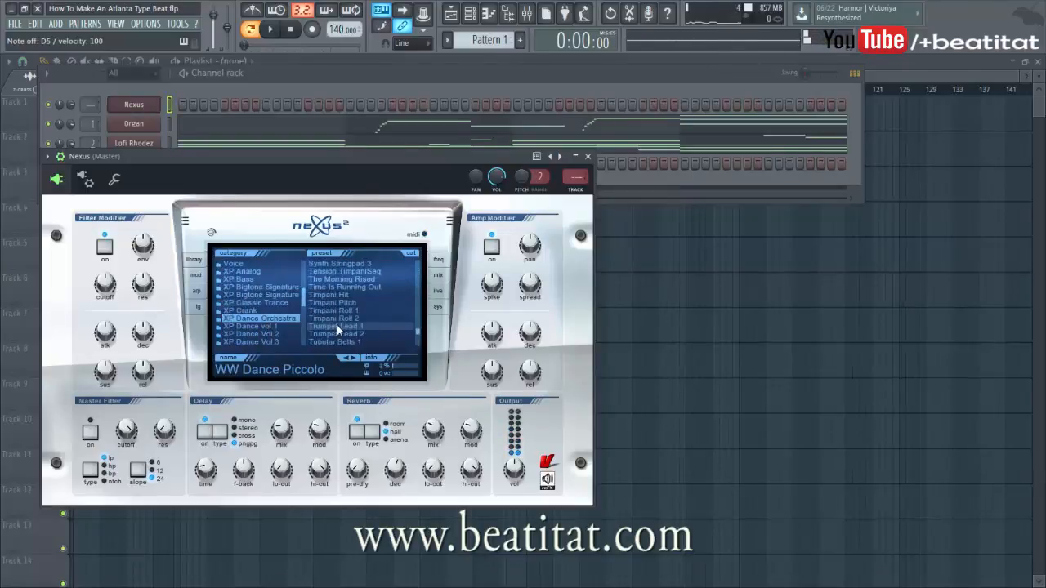
scroll(334, 322, up, 8)
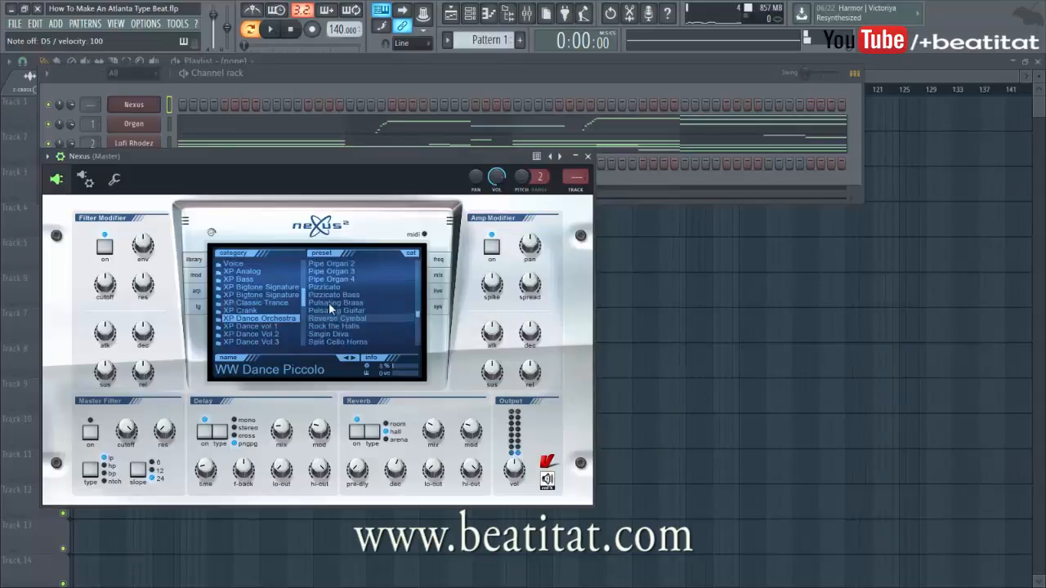
scroll(341, 306, up, 6)
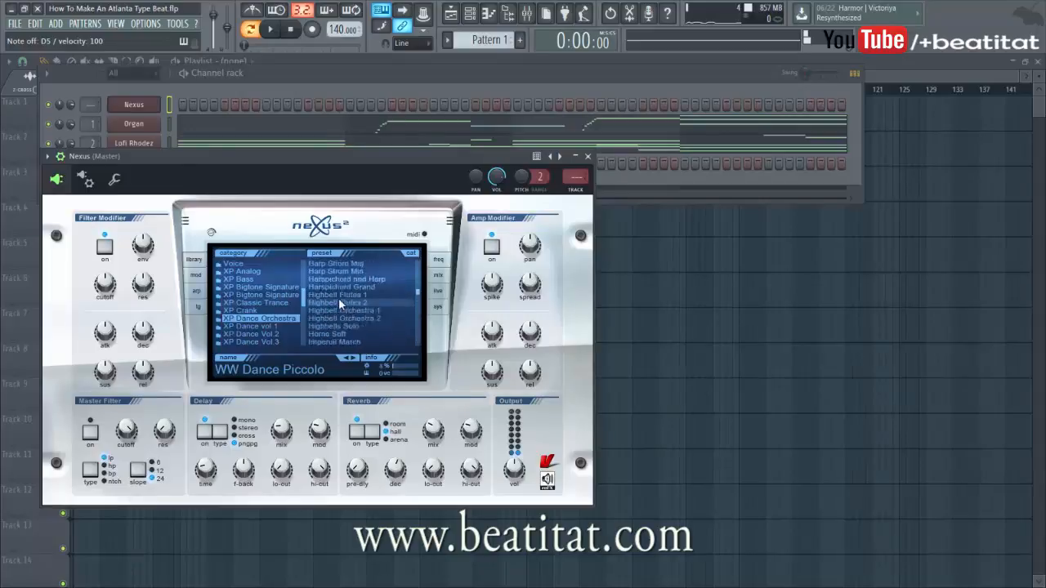
click(354, 311)
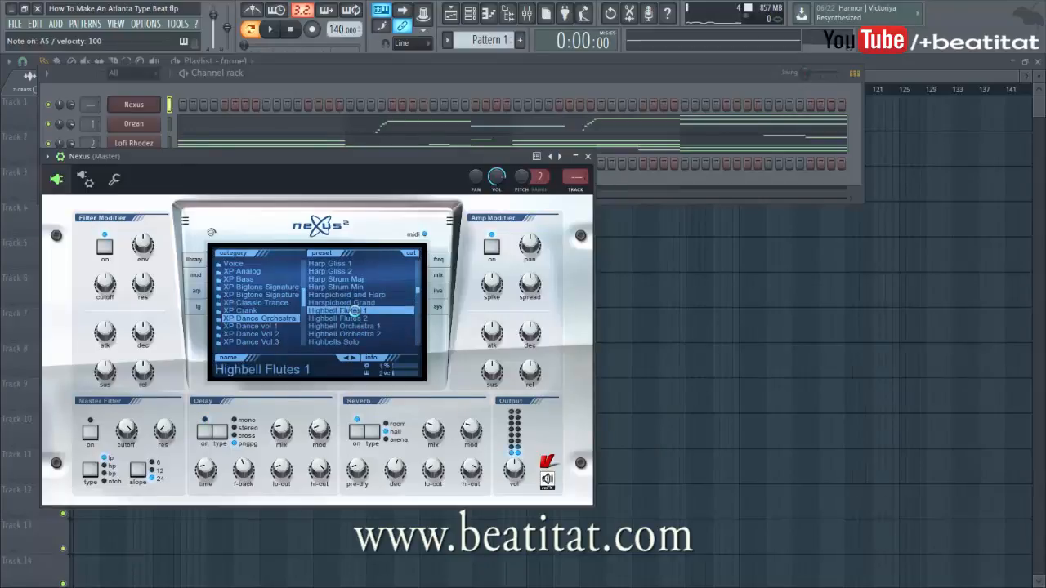
click(354, 318)
scroll(354, 311, up, 4)
click(351, 286)
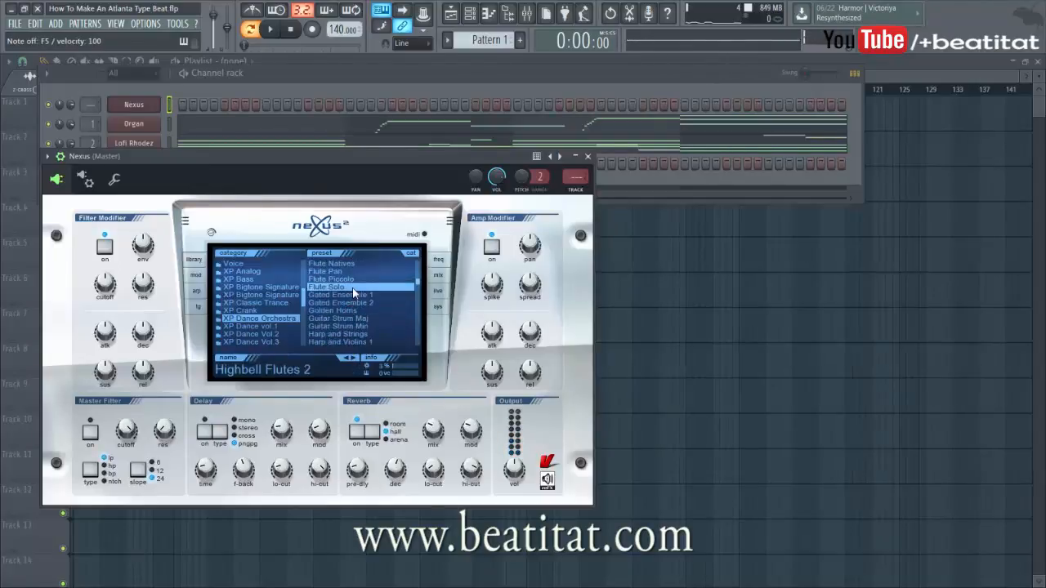
Rename the new Nexus channel as Flute and route it to mixer track 3
right_click(147, 112)
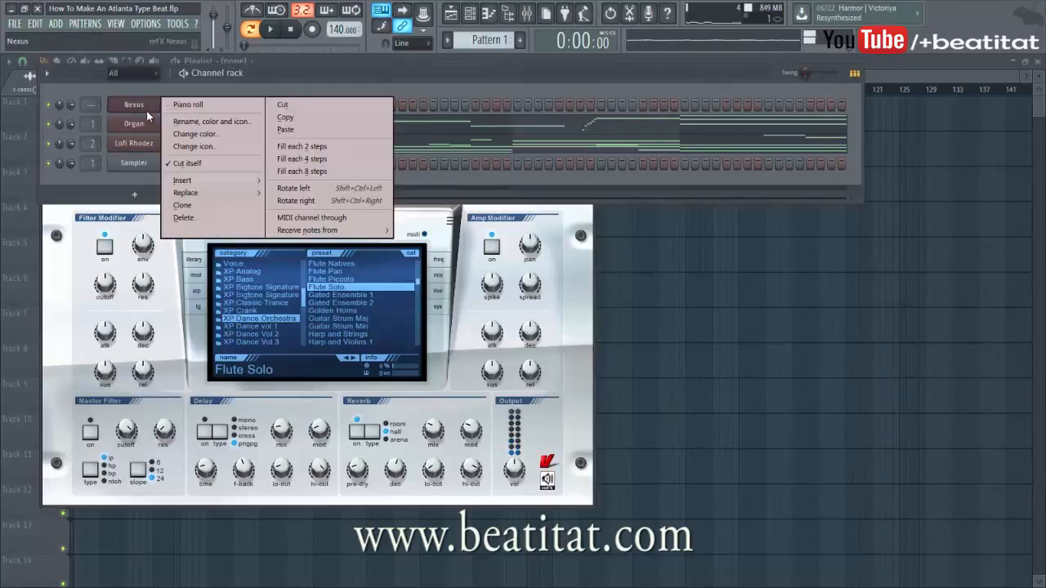
text(rFlute)
key(Return)
right_click(149, 108)
click(122, 103)
click(150, 108)
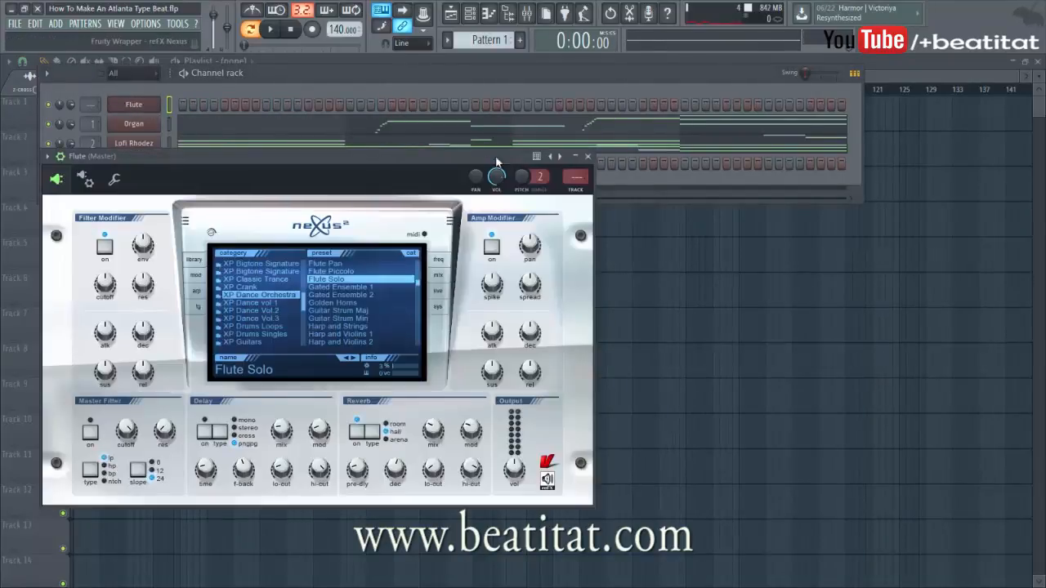
key(ctrl+l)
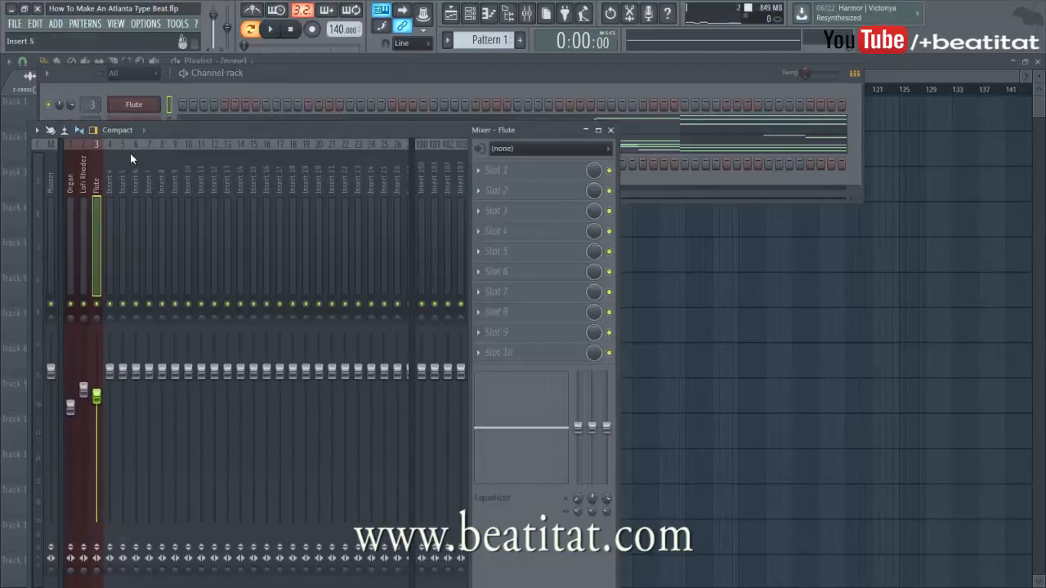
In the Flute piano roll, add a half-bar E6 at bar 1, a one-bar C6 following it, and a half-bar D6 ending bar 2
right_click(148, 100)
click(188, 104)
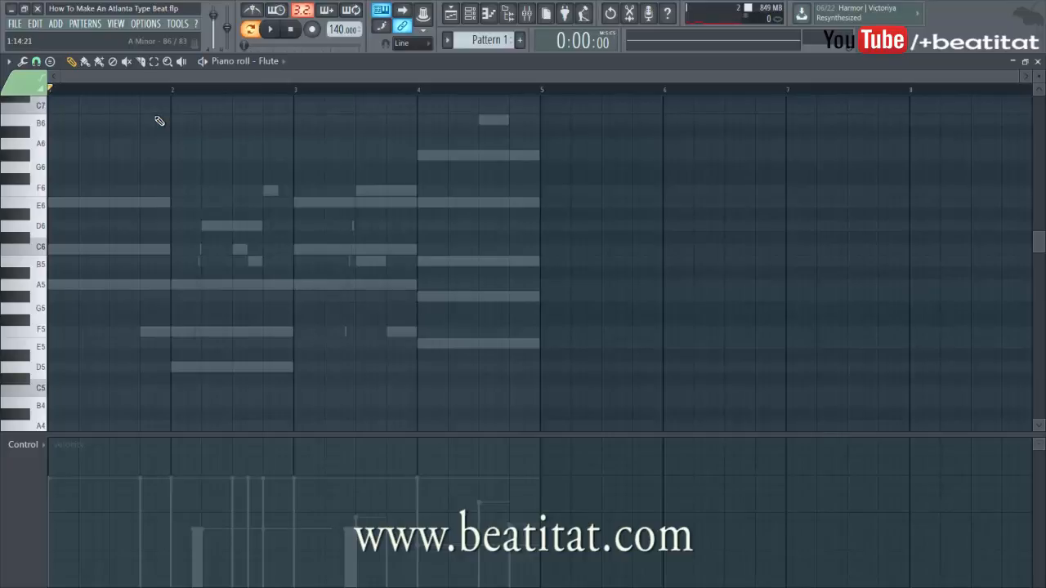
click(53, 205)
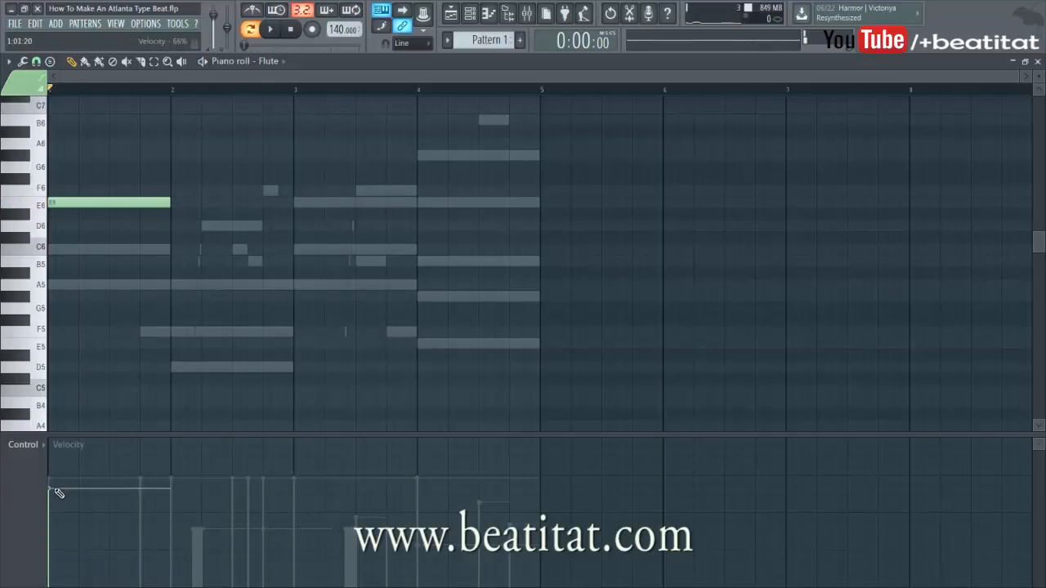
click(110, 249)
key(space)
drag(169, 204, 110, 206)
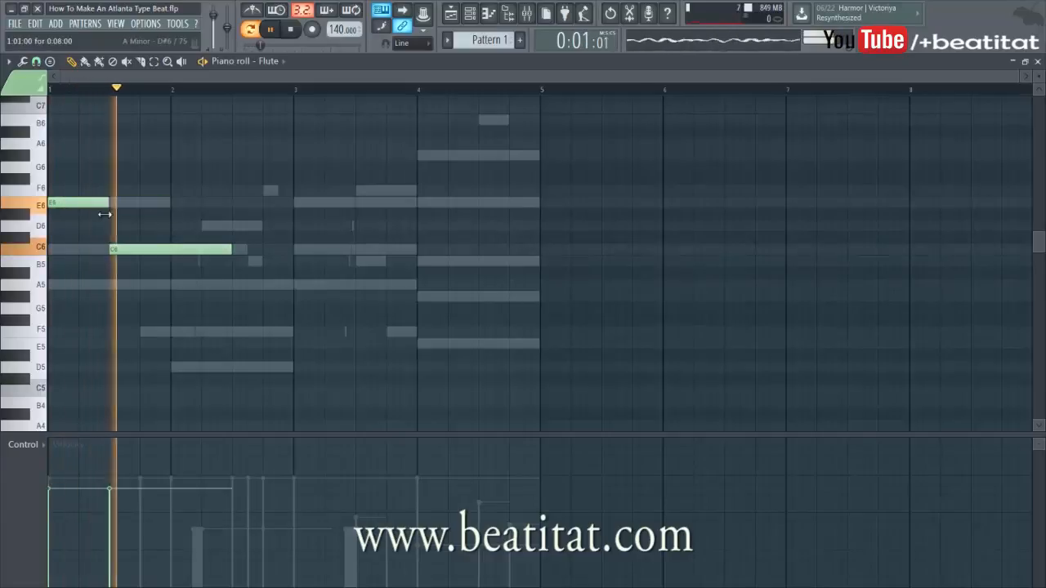
click(235, 226)
key(space)
key(space)
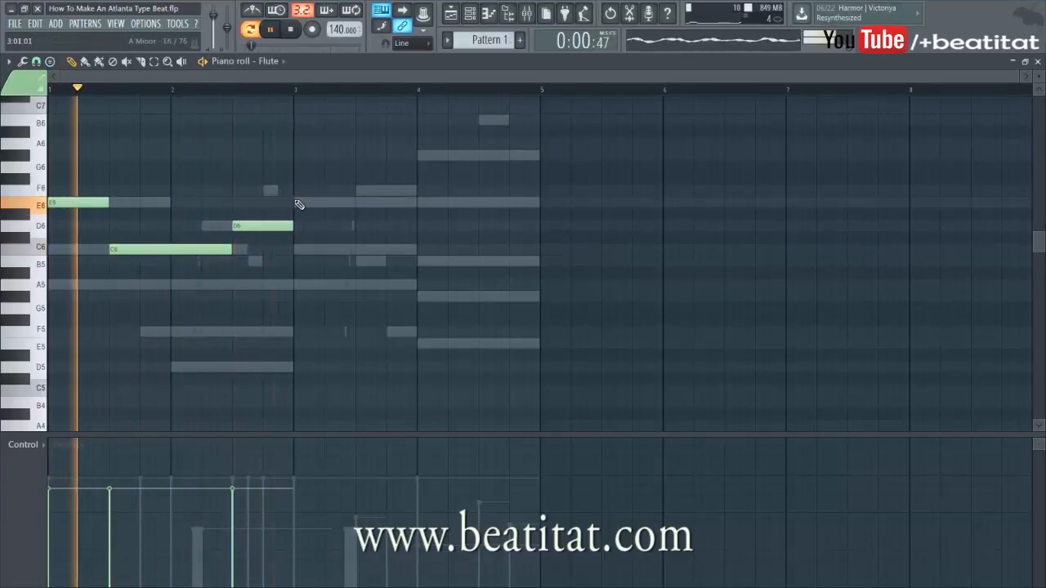
Complete the flute melody with a one-bar E6 in bar 3 and a one-bar B5 in bar 4, and close the piano roll
click(296, 203)
drag(383, 211, 415, 211)
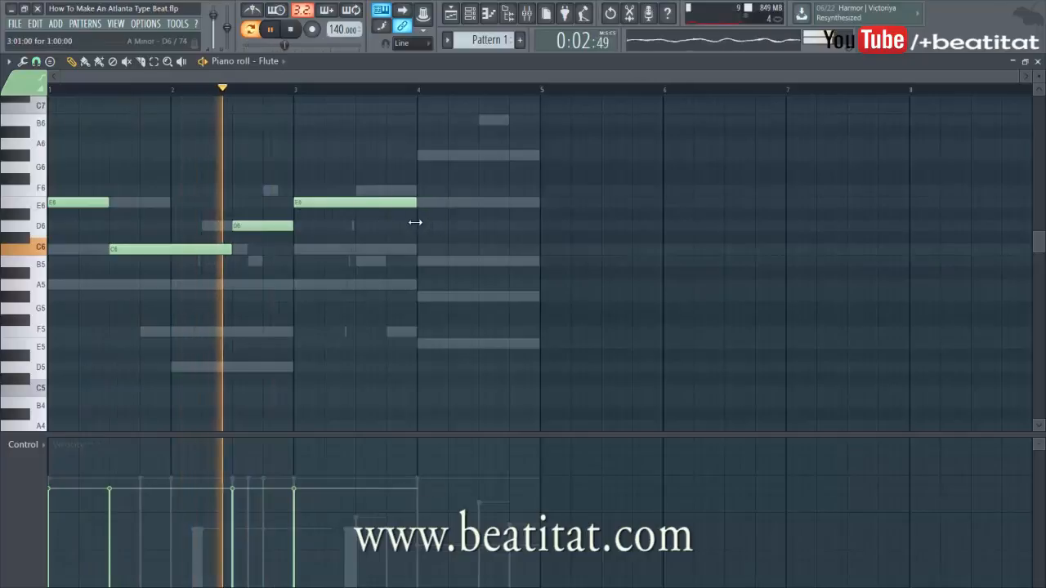
click(423, 262)
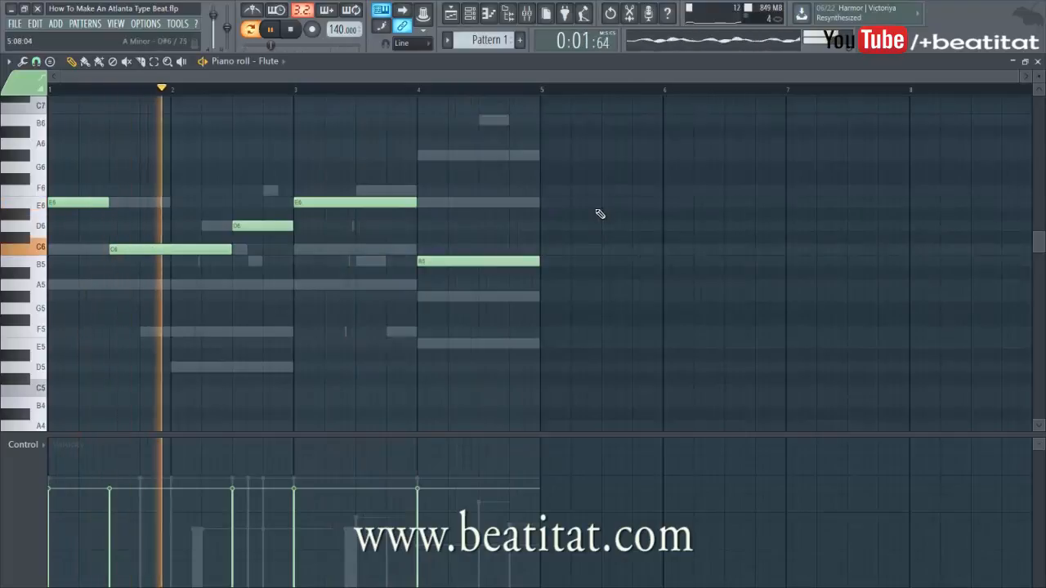
key(Escape)
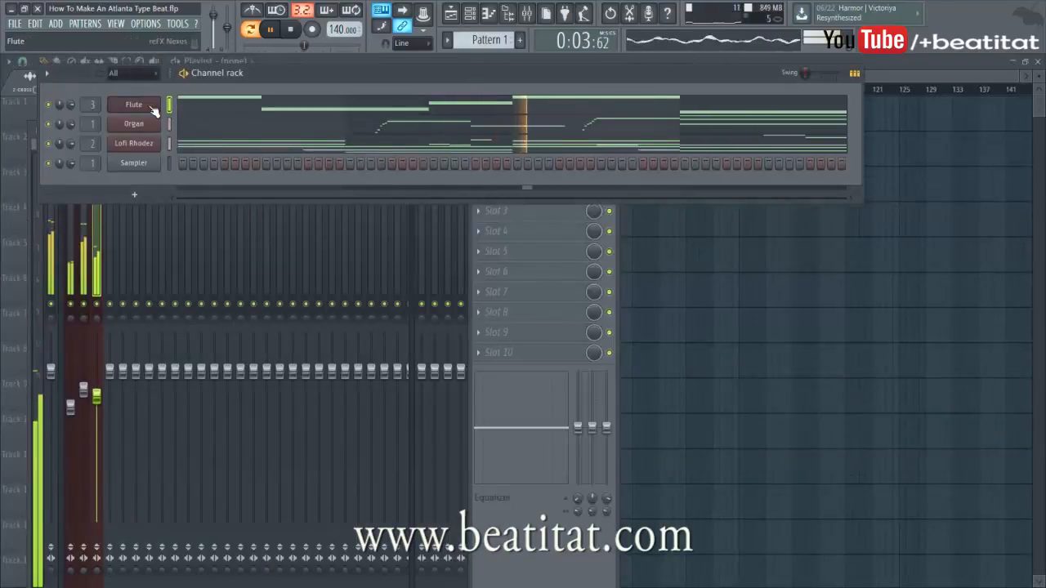
Rebalance the mixer levels by raising the Organ and slightly lowering the Lofi Rhodez and Flute tracks
mouse_move(96, 396)
mouse_down()
mouse_move(83, 394)
mouse_move(96, 408)
mouse_move(71, 412)
mouse_move(70, 392)
mouse_move(83, 400)
mouse_up()
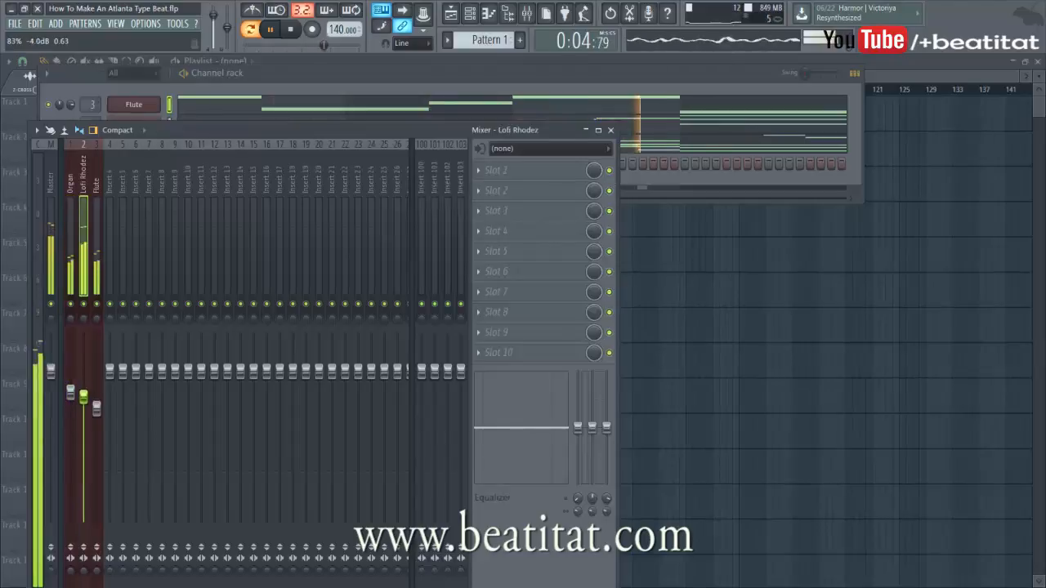
click(97, 407)
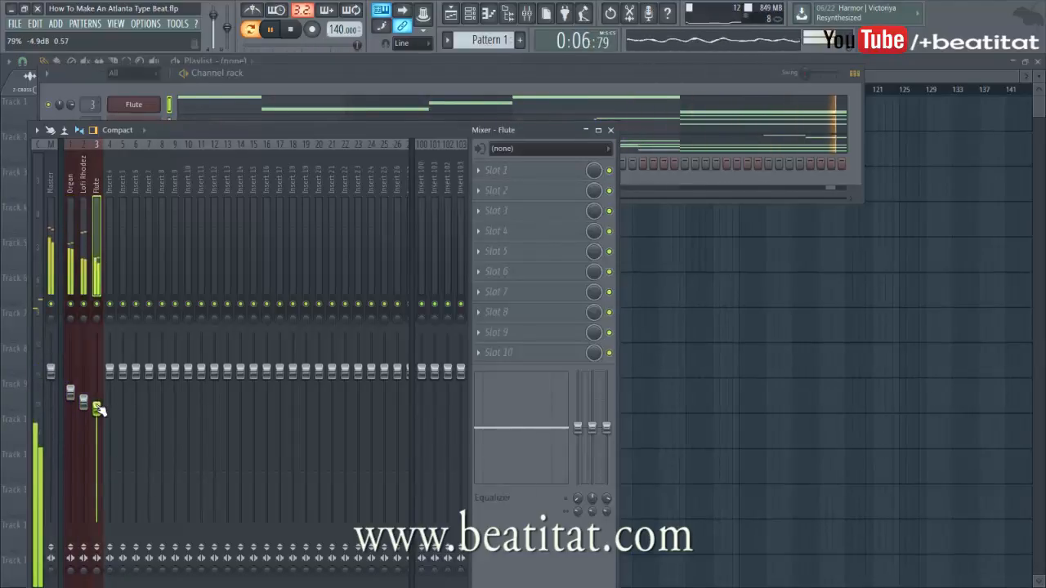
drag(70, 392, 70, 394)
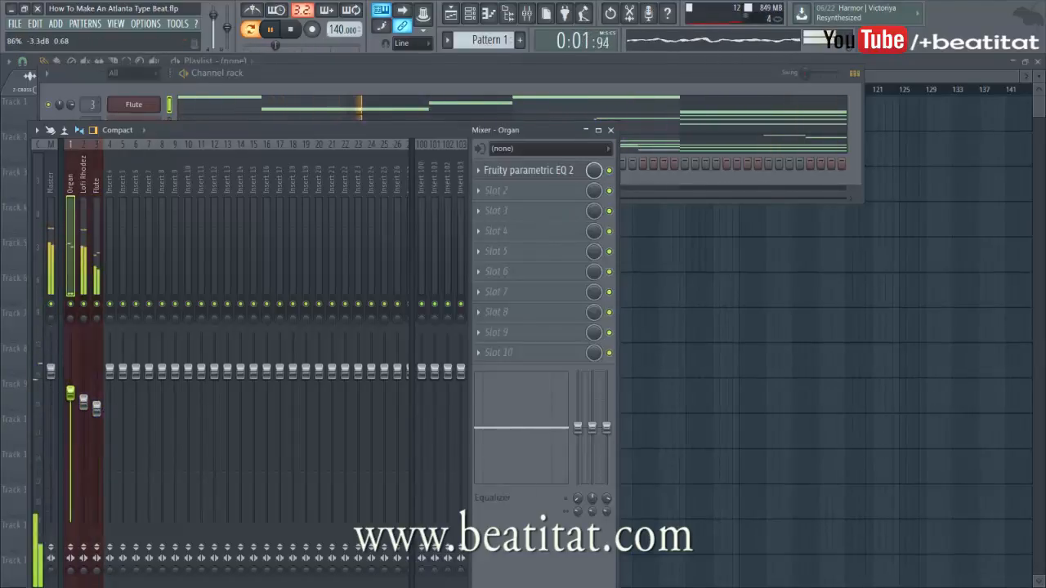
Save the project and insert a new Nexus channel above Flute in the channel rack
click(305, 72)
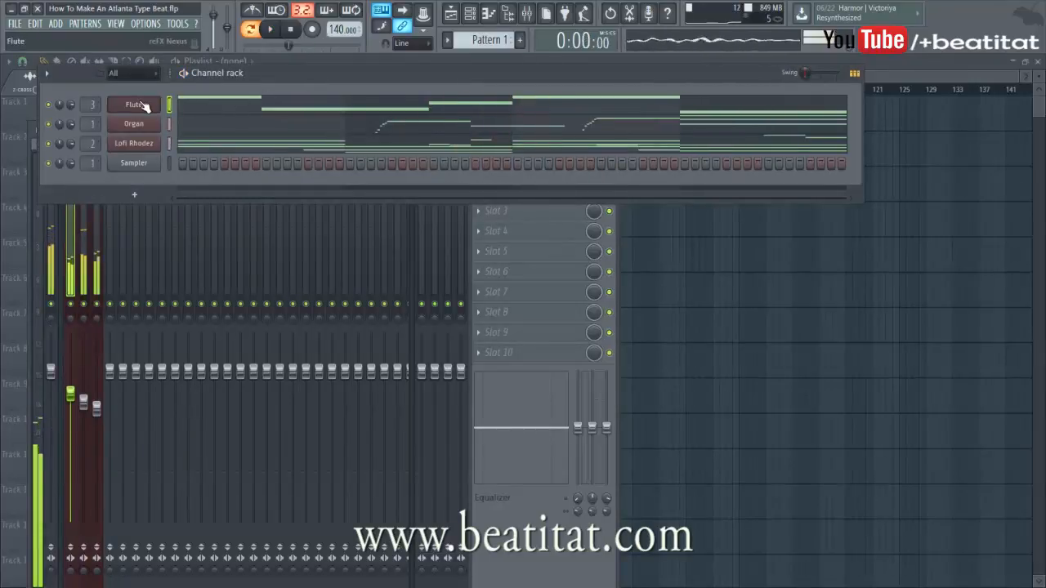
key(ctrl+s)
right_click(148, 104)
mouse_move(182, 181)
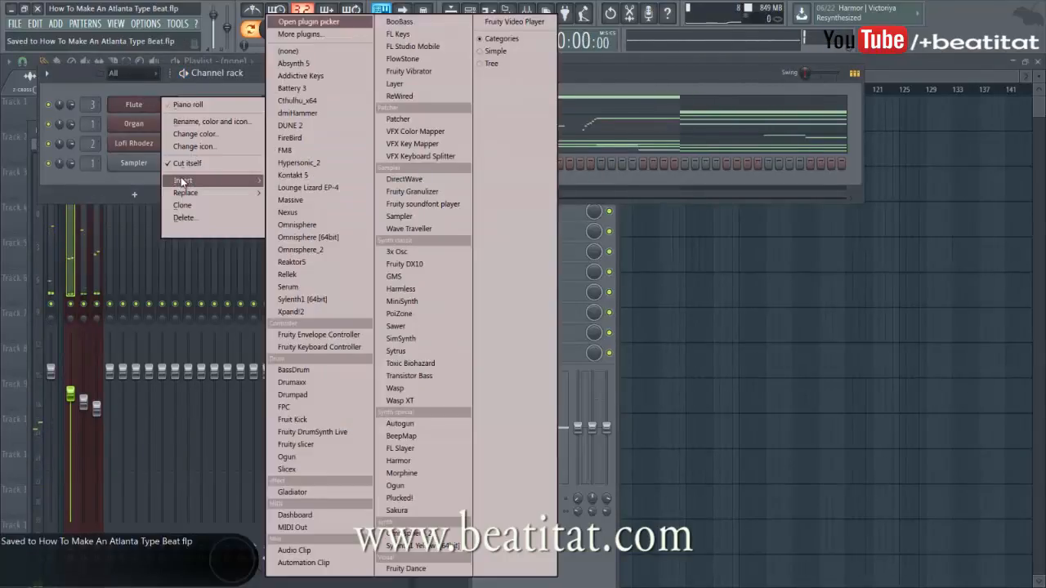
click(308, 214)
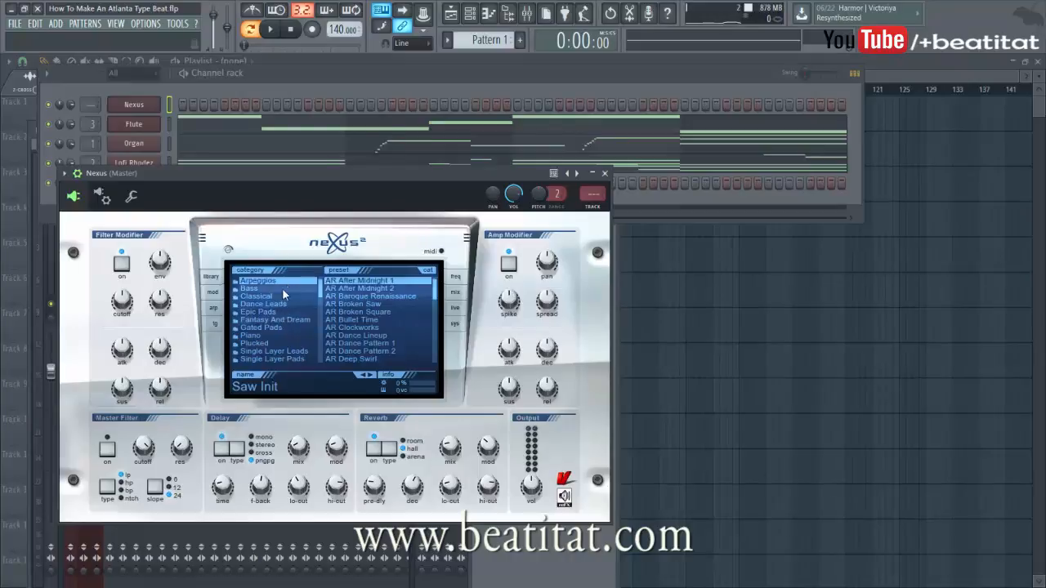
Audition the Xp Minimal House 2 presets PL Cumshot, PL Pike, PL Tekspan and PL Wattn Hit in the new Nexus
scroll(284, 294, down, 10)
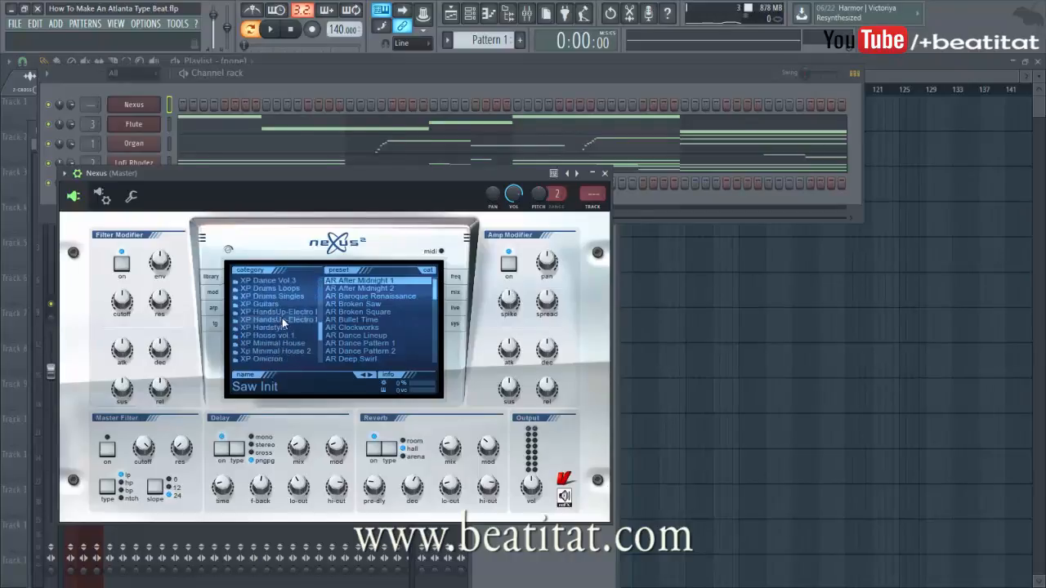
click(282, 351)
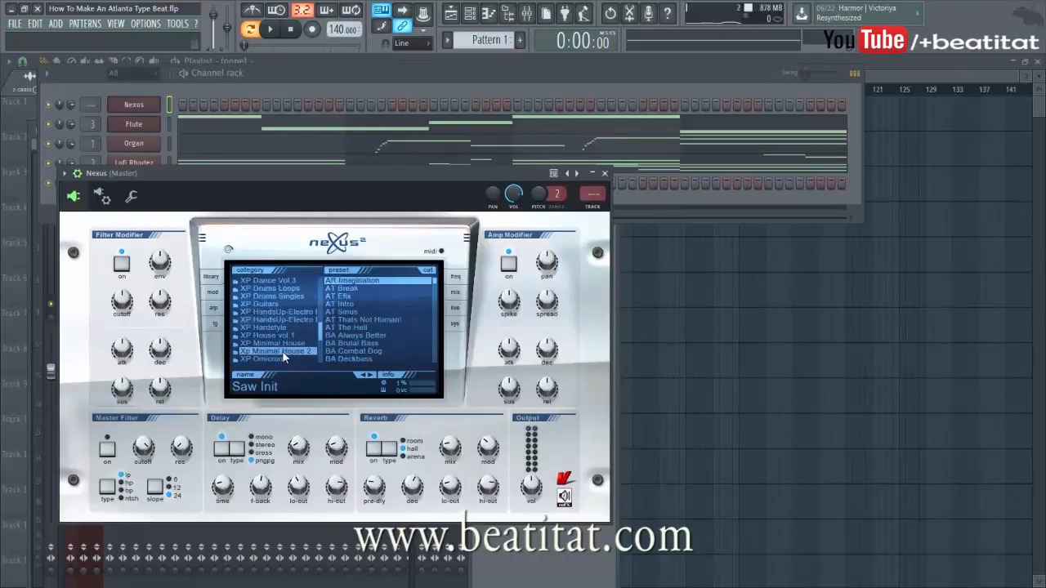
scroll(337, 319, down, 15)
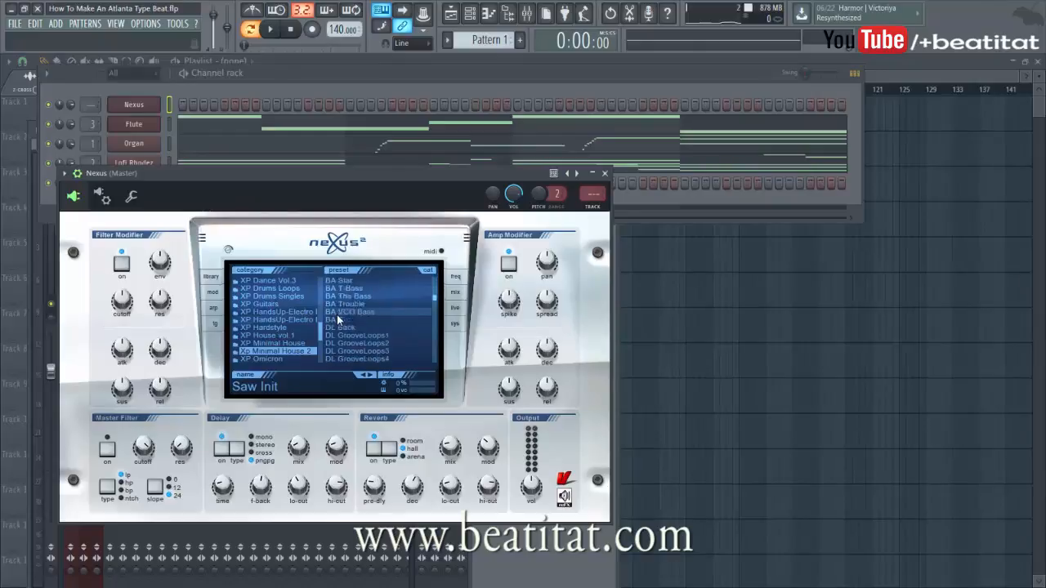
scroll(334, 327, down, 5)
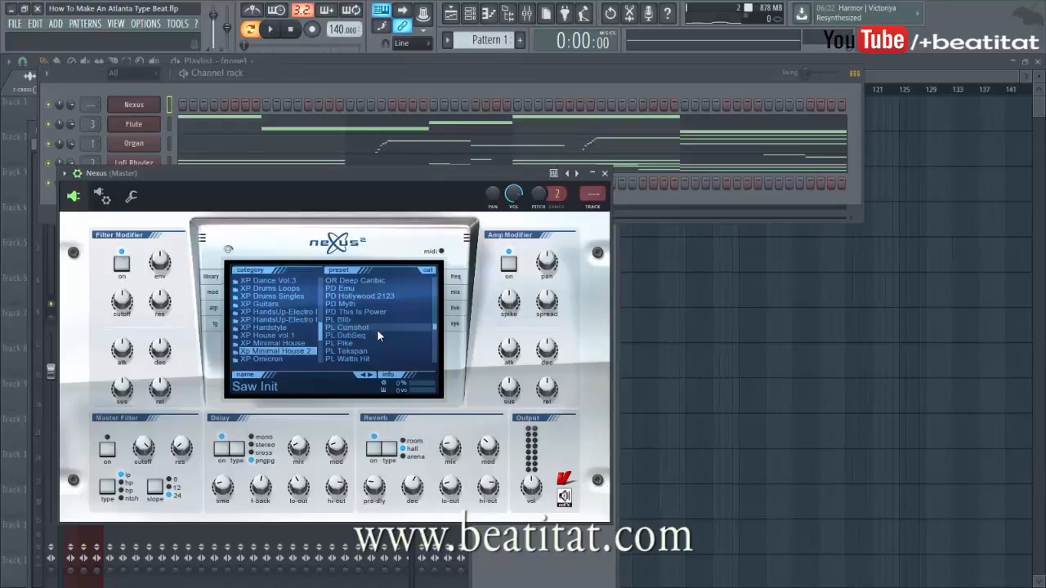
click(376, 329)
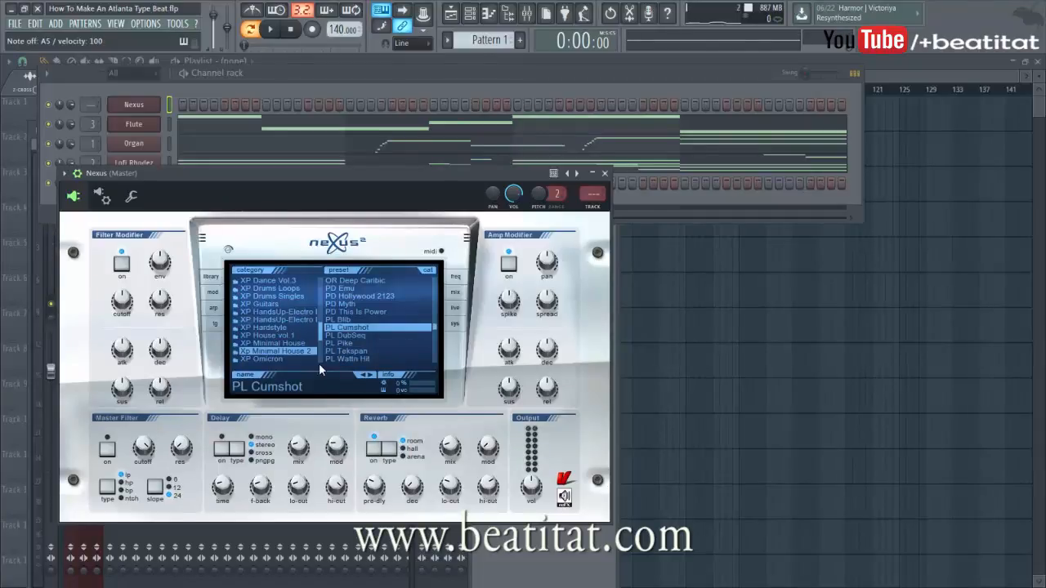
click(357, 343)
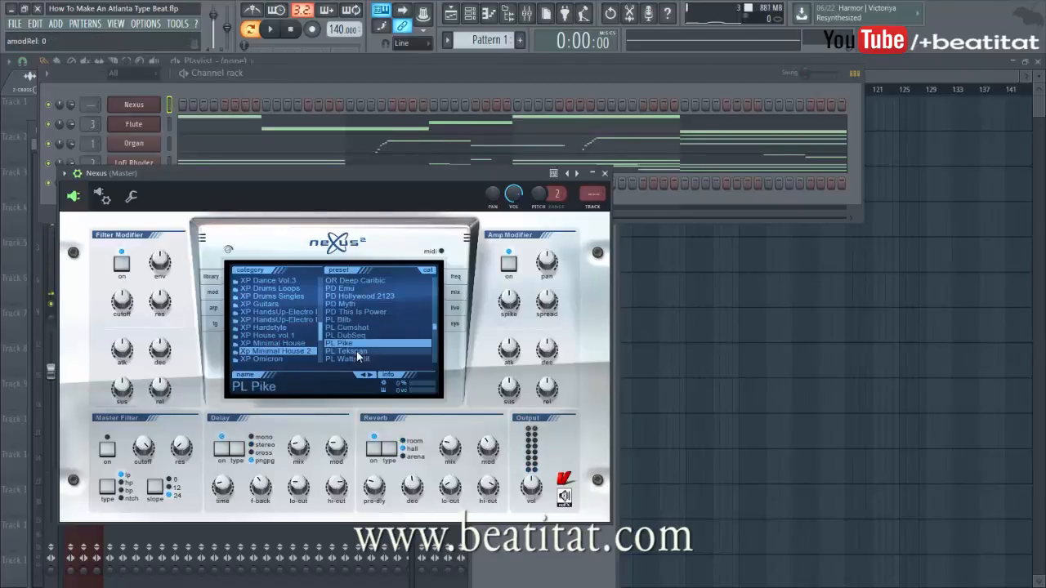
click(363, 352)
click(366, 359)
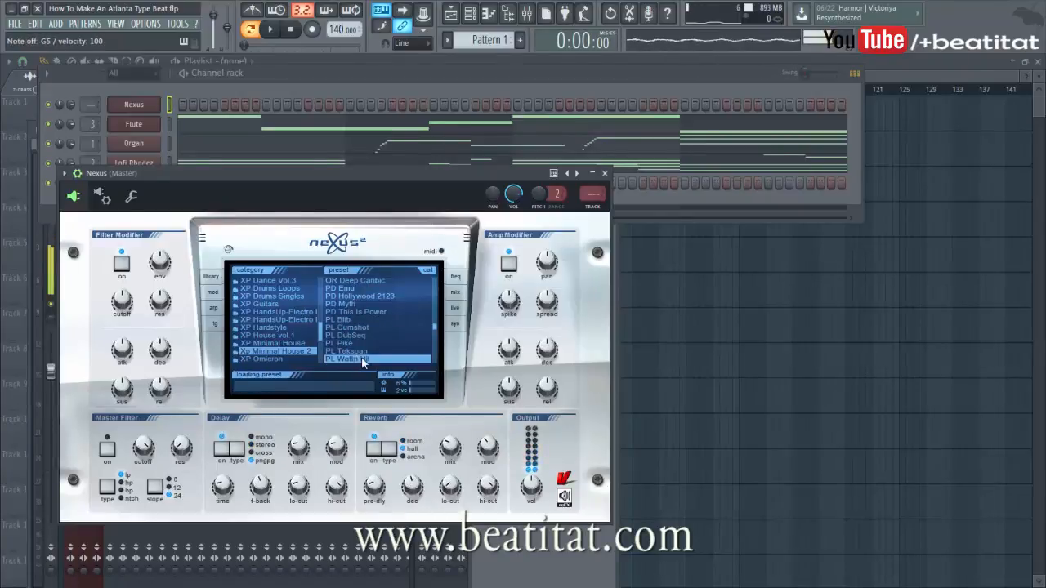
Audition the Xp Minimal House 2 synth presets SY DIM, SY Finn, SY Glossy, SY Ghost and SY Bag
click(365, 295)
scroll(365, 298, down, 5)
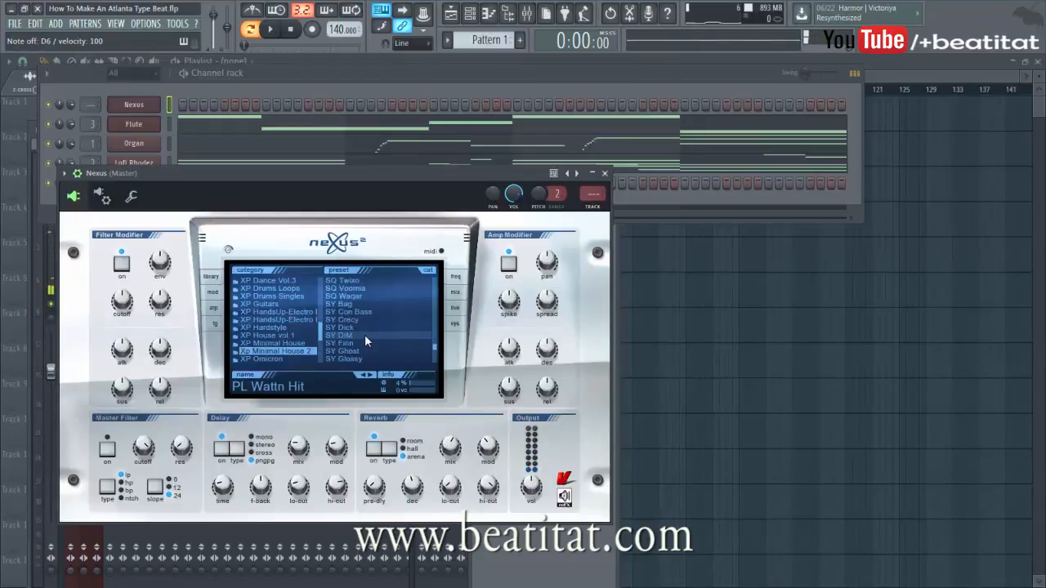
click(364, 335)
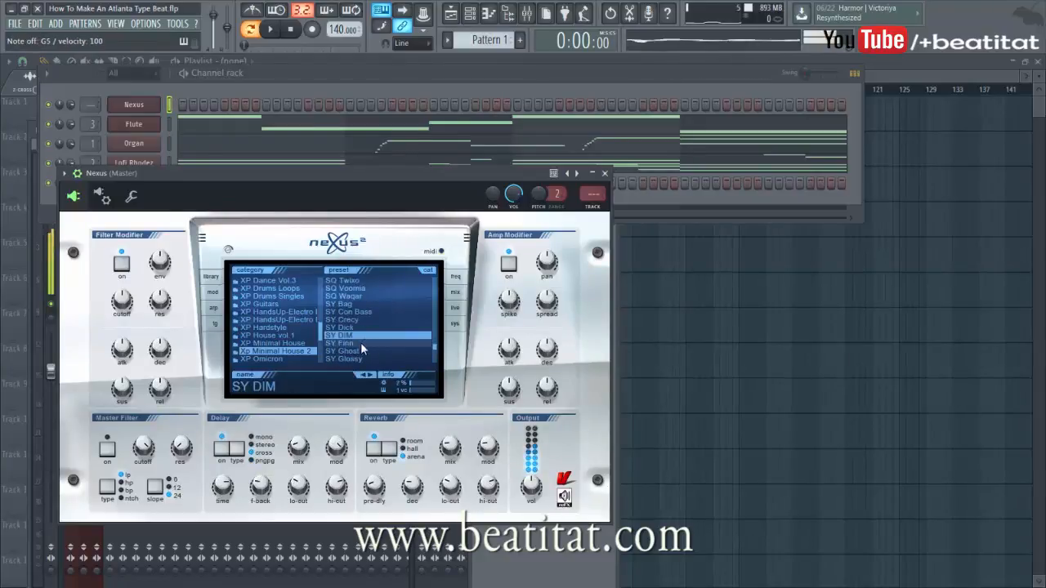
click(362, 343)
click(362, 359)
click(359, 351)
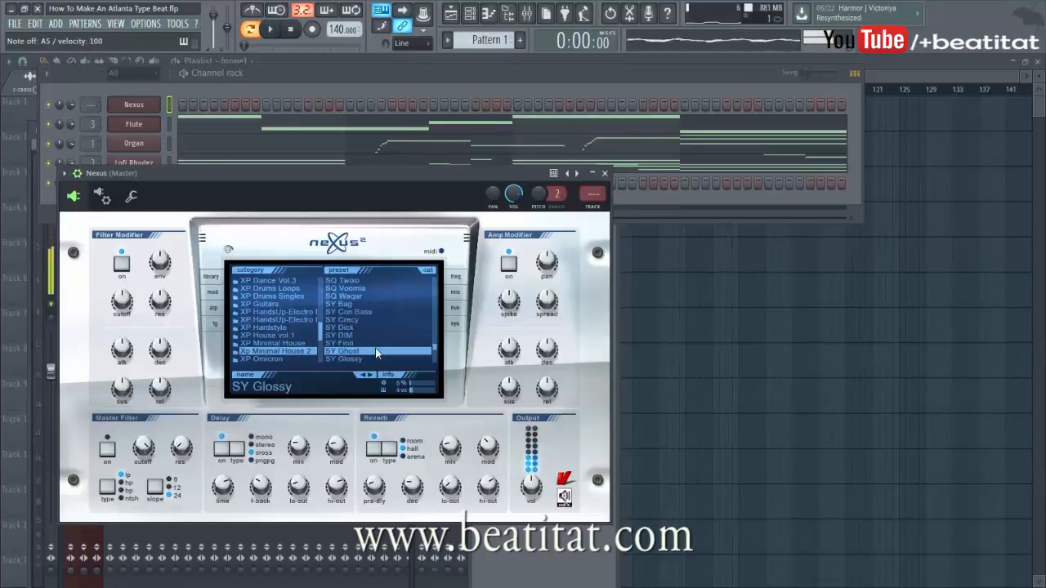
click(375, 305)
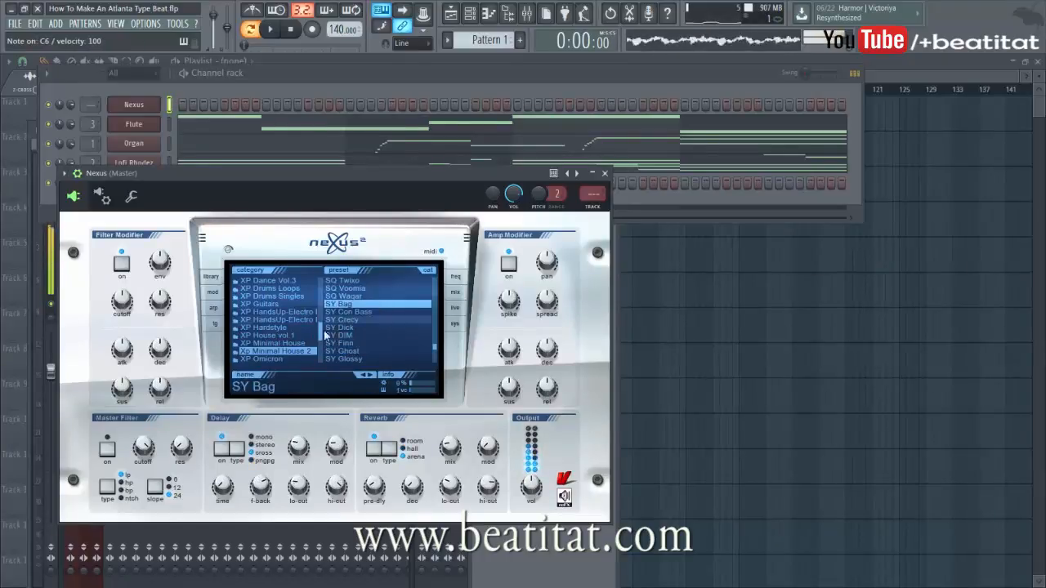
Audition XP Minimal House presets, including Bakerbassline, Glide Me, Girlfriend and I Like E Guitars
scroll(304, 334, down, 2)
click(296, 321)
click(280, 329)
click(408, 329)
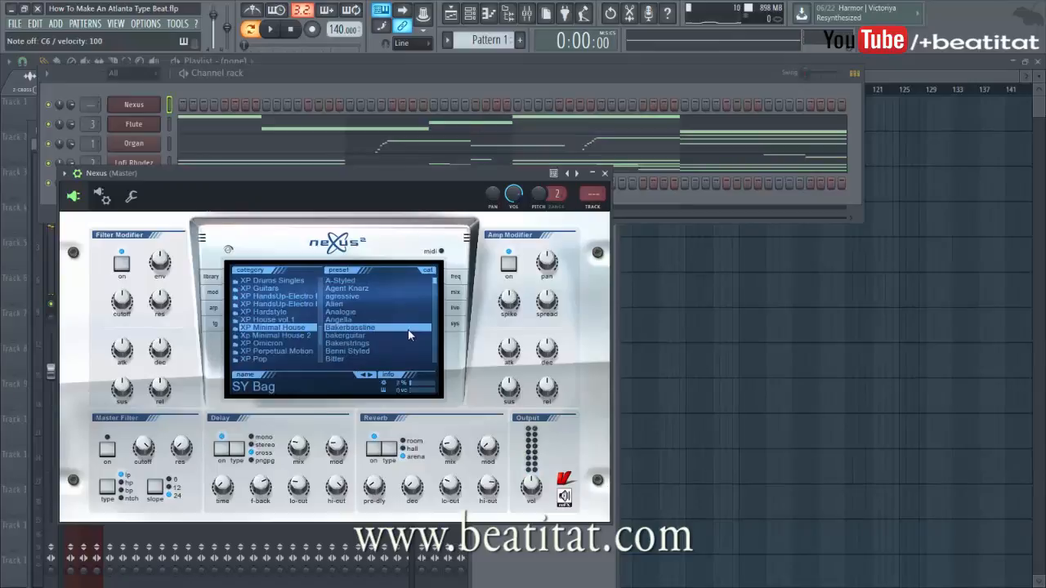
scroll(392, 329, down, 8)
click(389, 327)
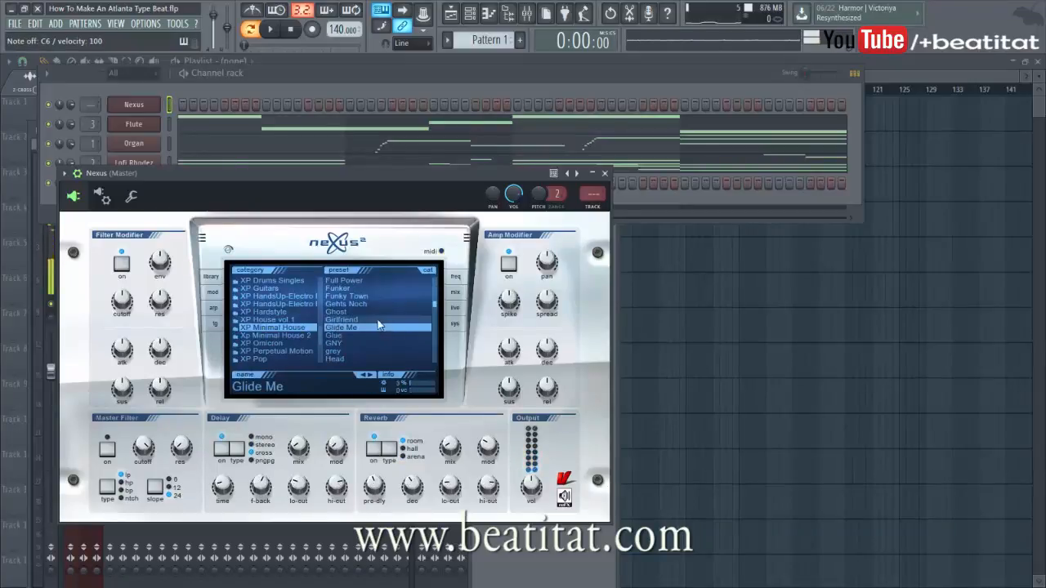
click(376, 319)
click(366, 352)
scroll(367, 353, down, 4)
click(366, 352)
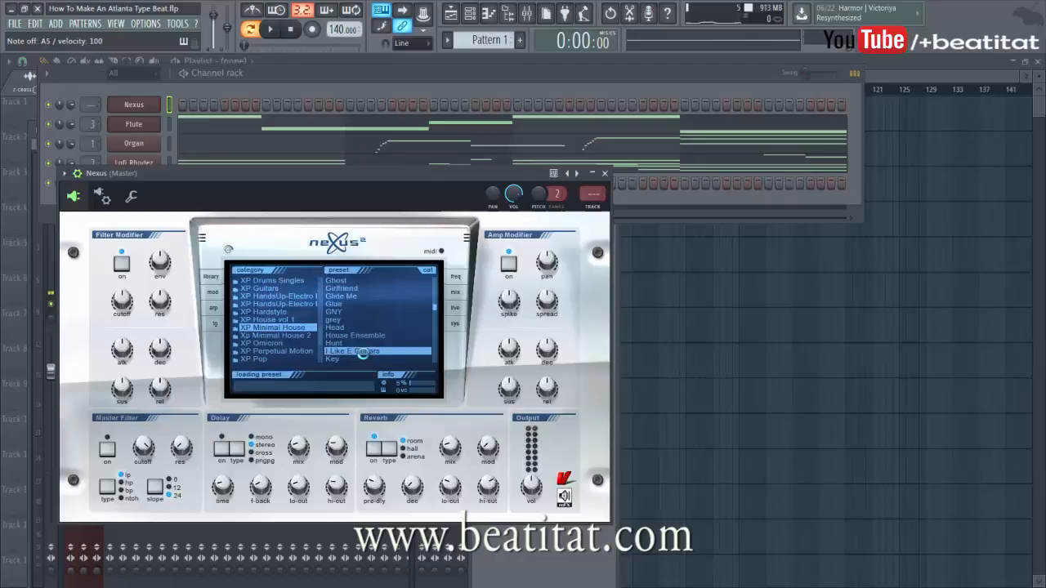
Open the XP Omicron presets and look back through the Nexus sound categories for another sound
click(263, 346)
scroll(281, 337, up, 10)
scroll(283, 337, up, 5)
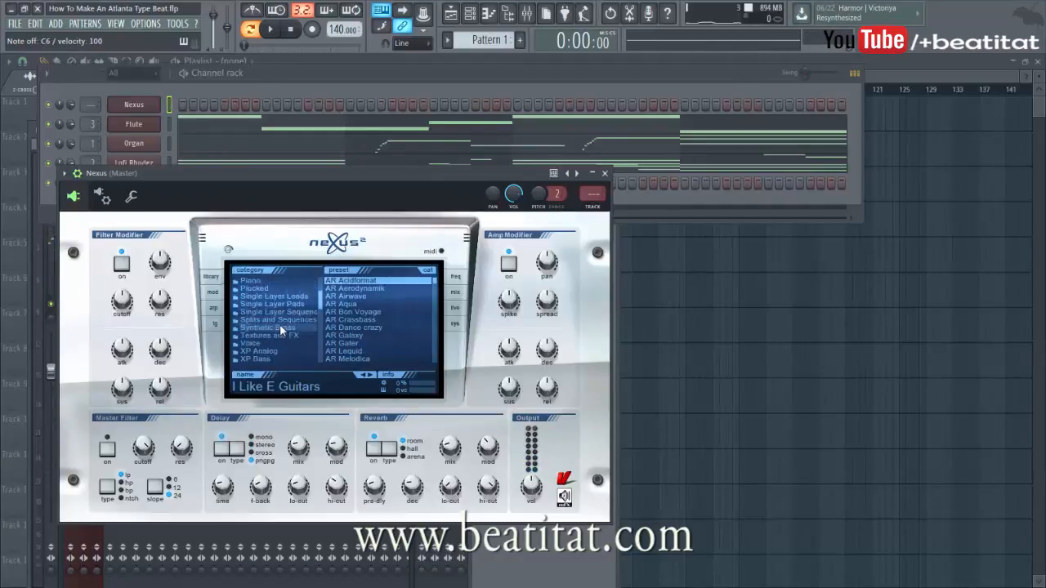
scroll(282, 315, down, 10)
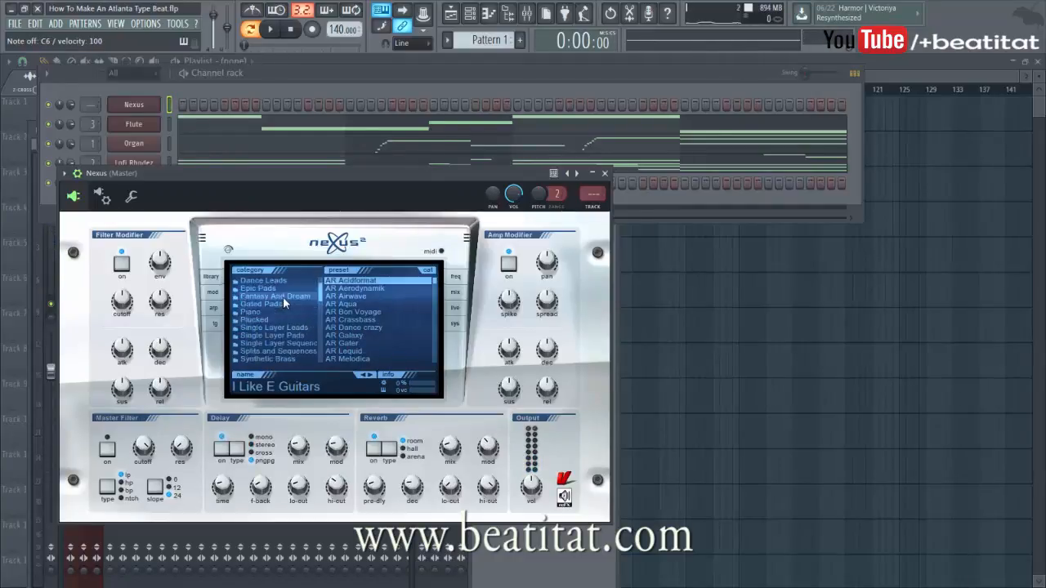
Switch the Nexus library to the XP Pop category and audition the SY Amber Sonics, SY Dantes Peak and SY Bell Tower presets
scroll(275, 309, down, 5)
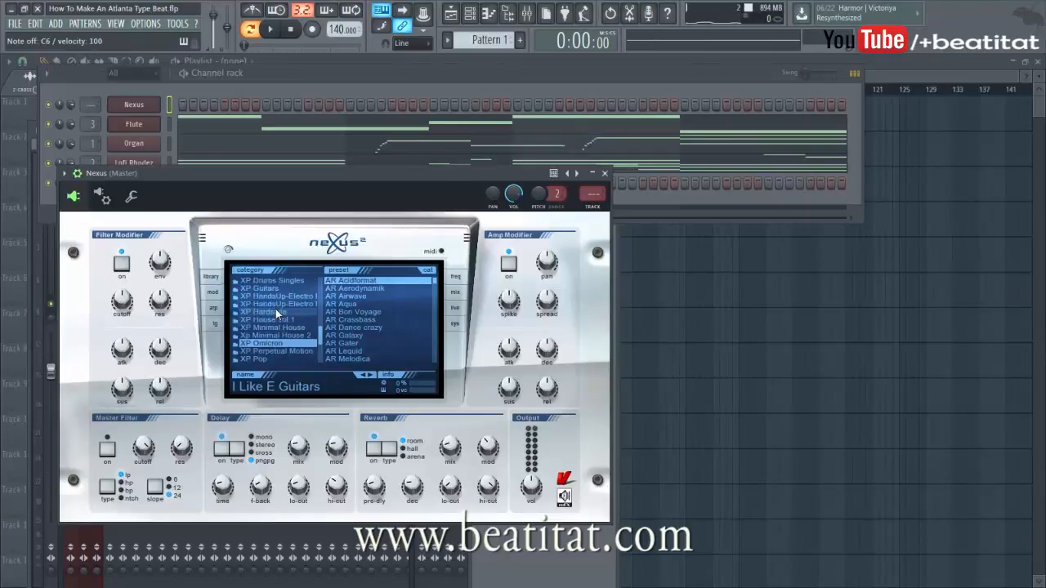
click(274, 351)
click(272, 360)
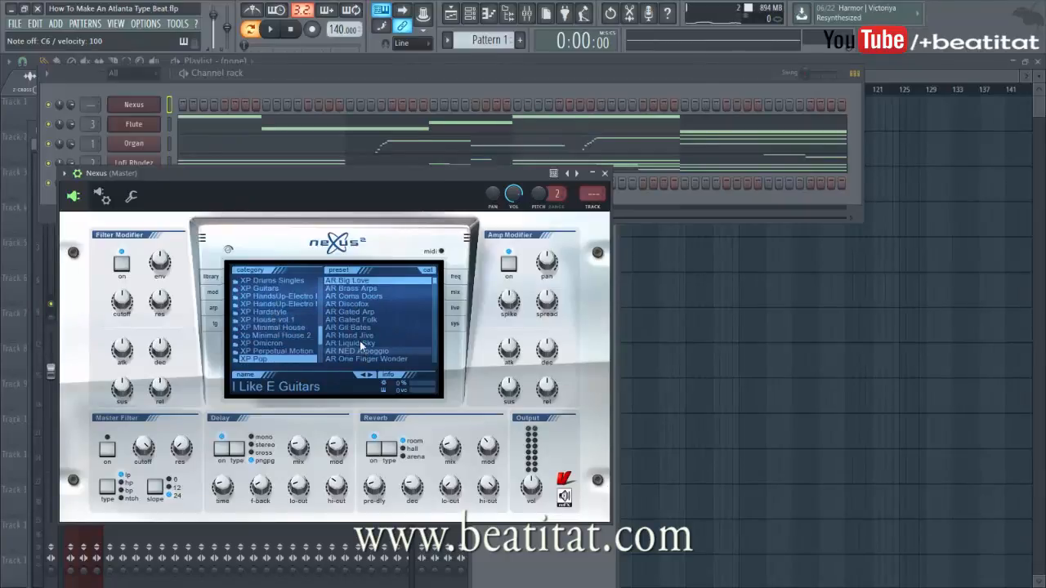
scroll(360, 340, down, 5)
scroll(356, 335, down, 10)
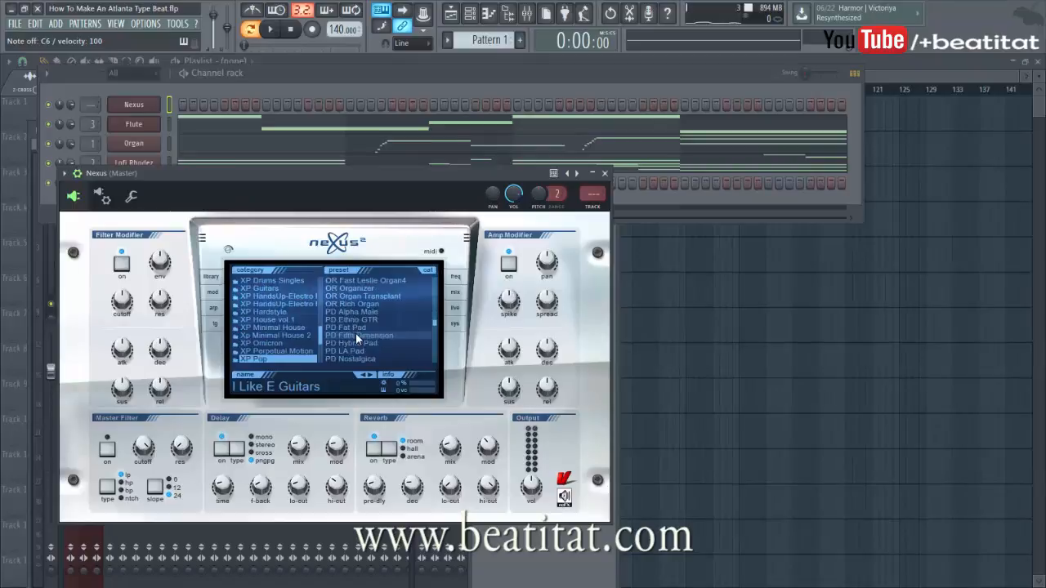
scroll(355, 332, down, 4)
click(366, 360)
scroll(366, 335, down, 7)
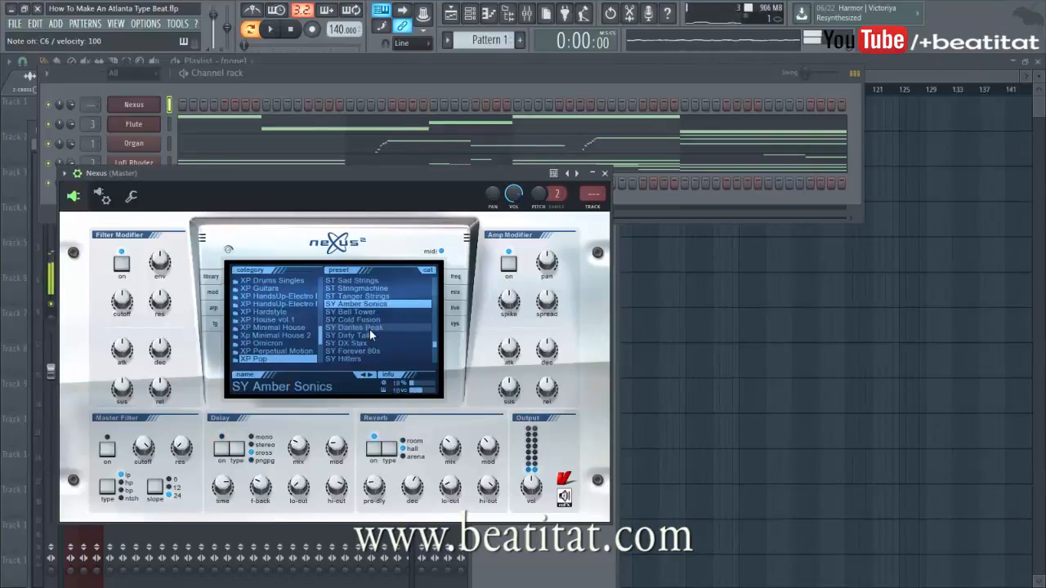
click(371, 326)
click(378, 312)
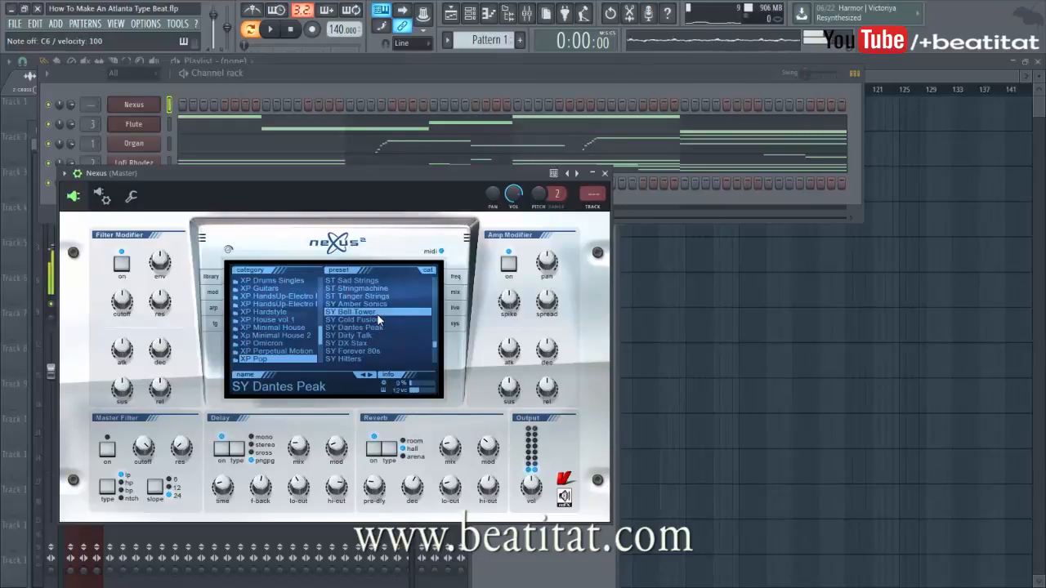
Rename the Nexus channel as Lead
right_click(159, 102)
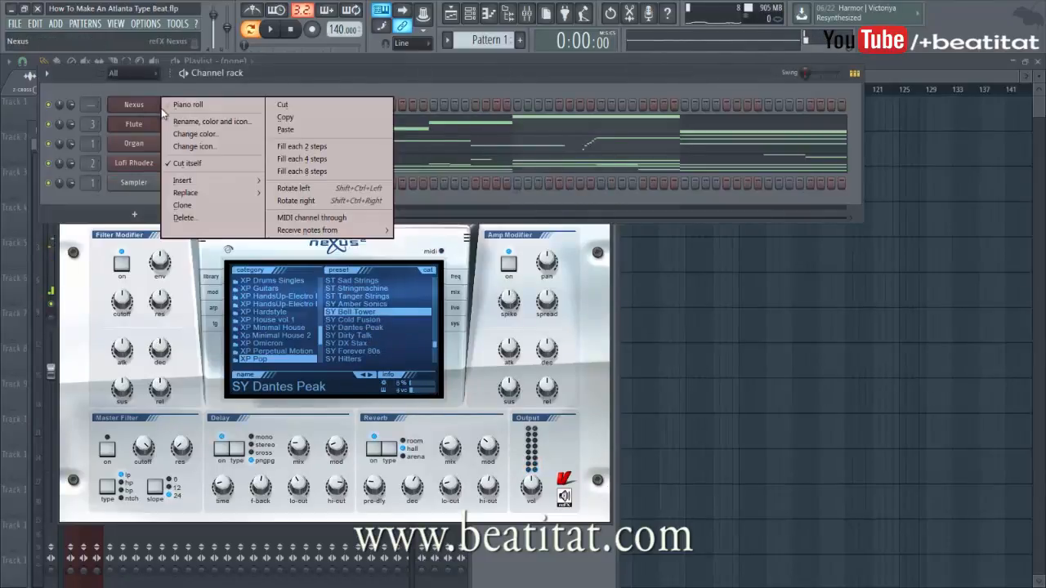
key(F2)
text(Lead)
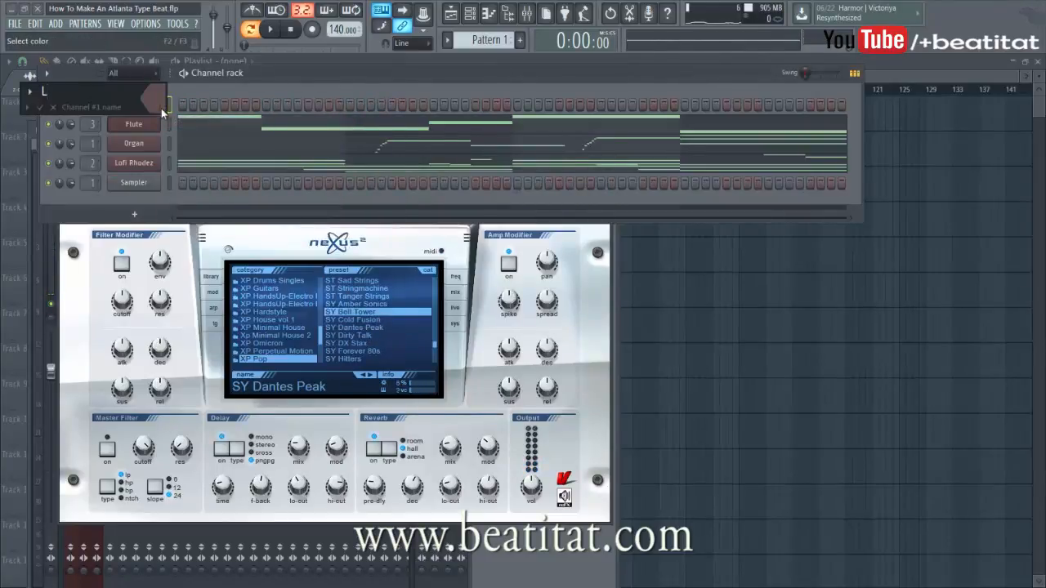
key(Return)
Route the Lead channel to mixer track 4 and lower that track's volume slightly
click(131, 106)
click(131, 106)
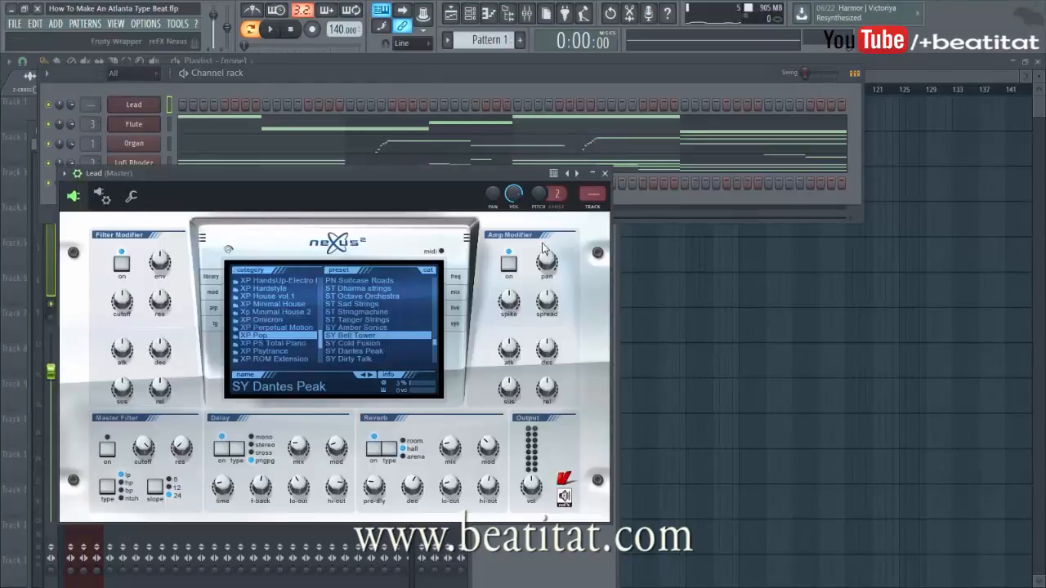
click(593, 208)
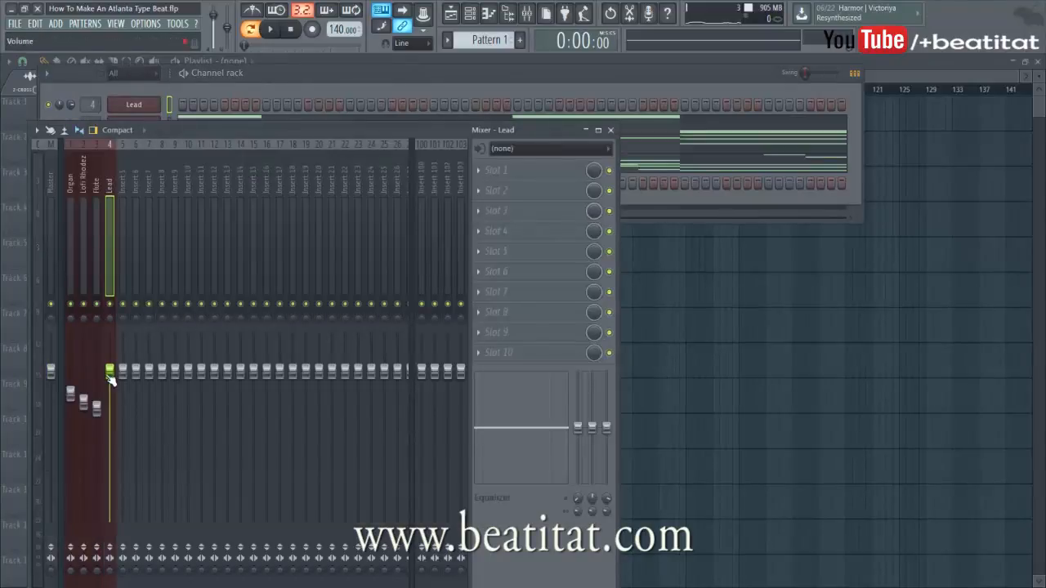
In the Lead's piano roll, place two-step notes on E6 at the start of bar 1 and A5 on its second beat, and play them
right_click(162, 104)
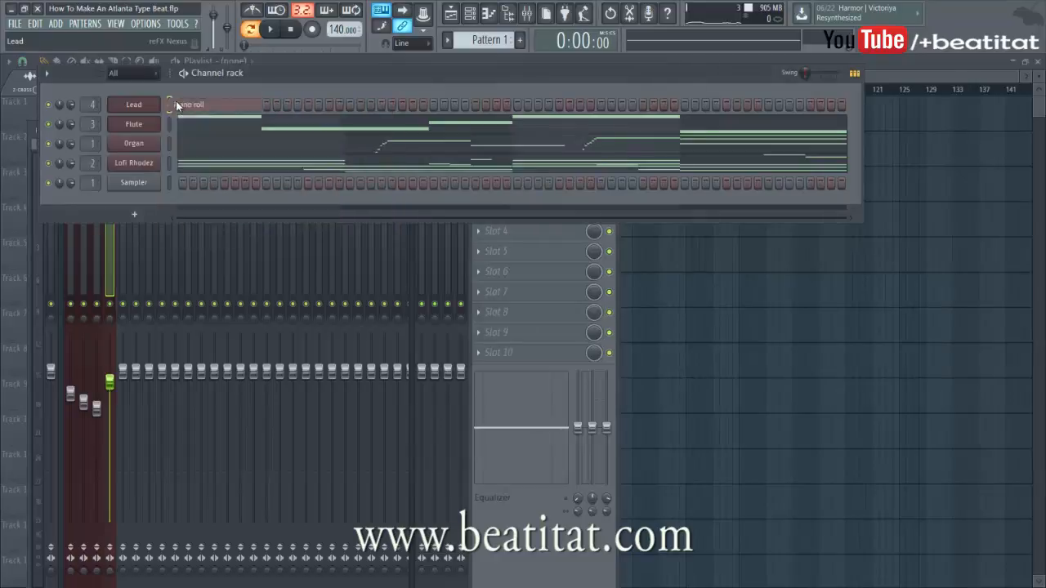
click(184, 108)
click(81, 286)
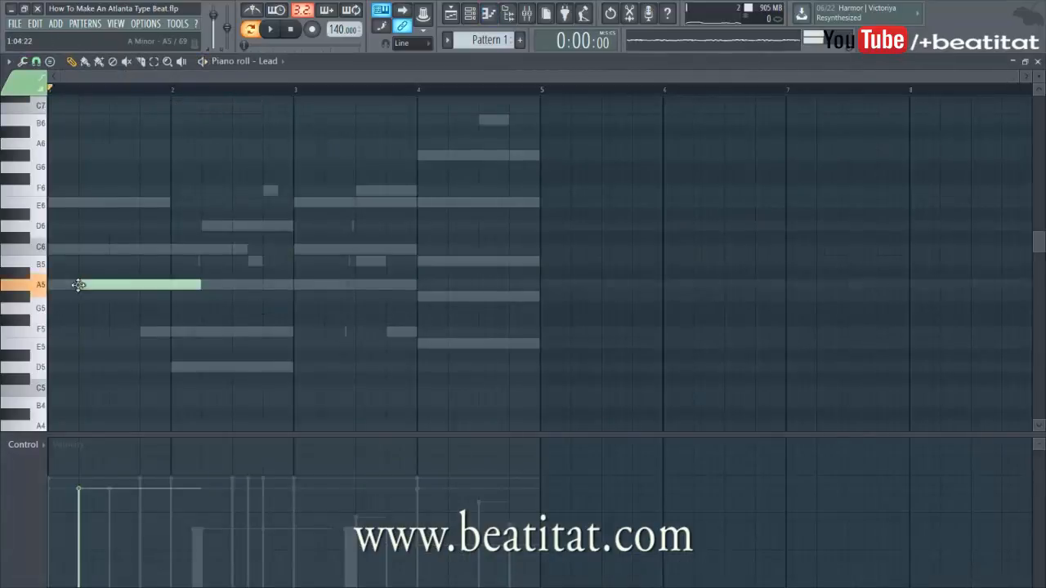
drag(133, 300, 96, 316)
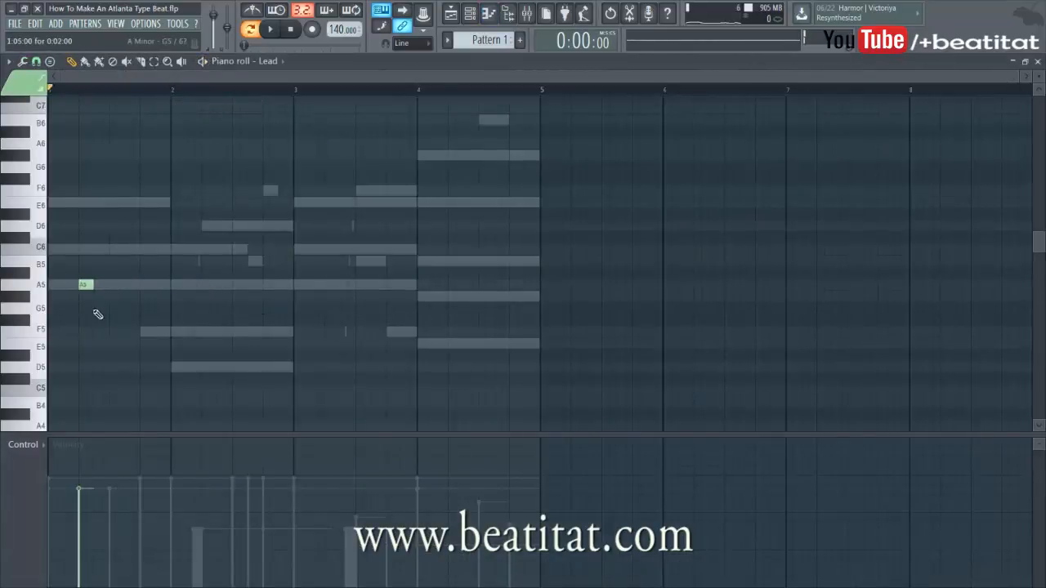
click(52, 204)
key(space)
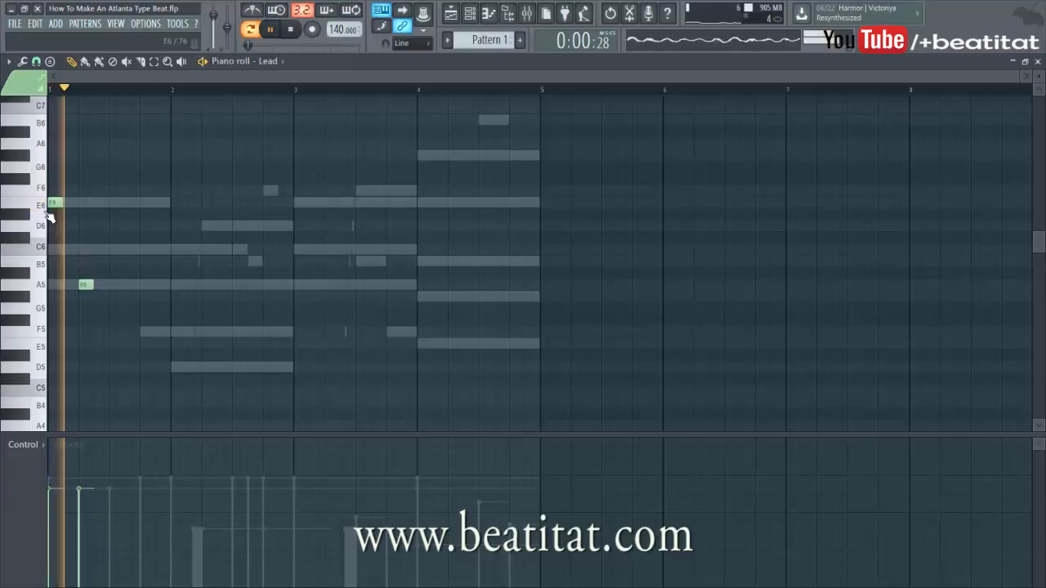
Add two-step notes in bar 1 on C6 half a beat after the A5 and on D6 at the third beat
click(102, 250)
key(space)
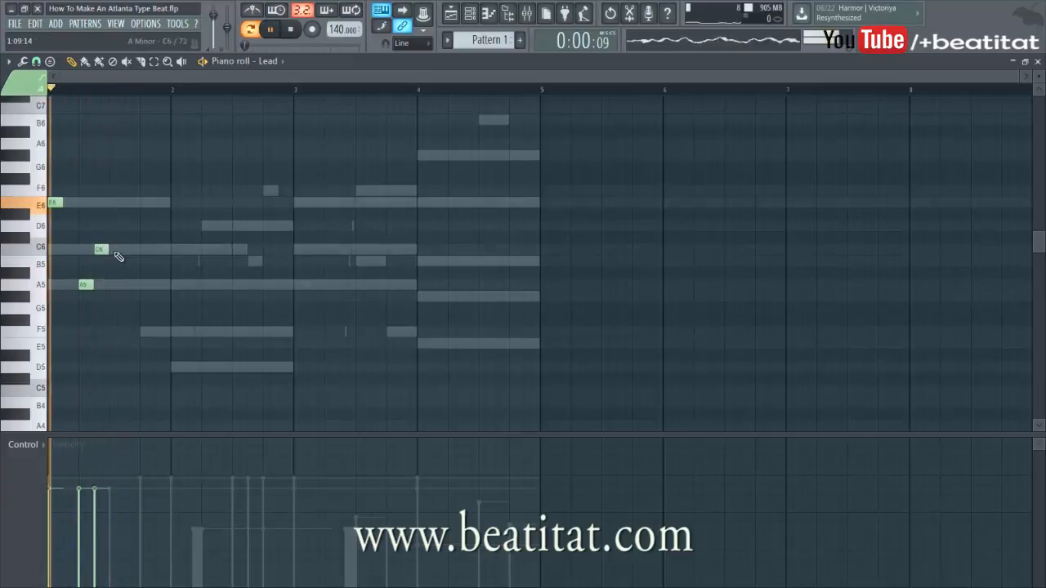
key(space)
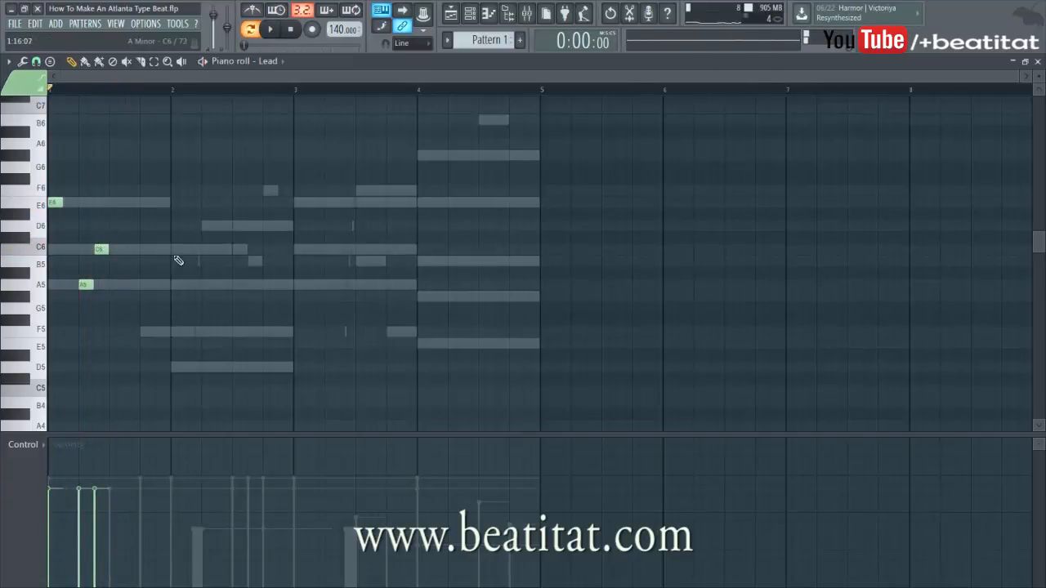
click(145, 331)
right_click(146, 331)
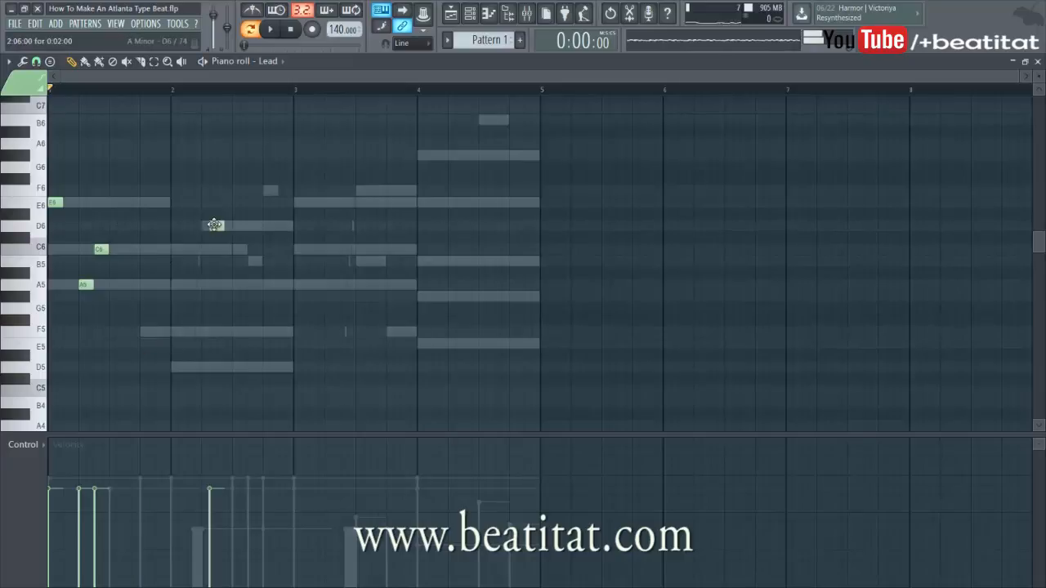
click(111, 225)
Transpose the four bar 1 notes up one octave and play the melody back
key(space)
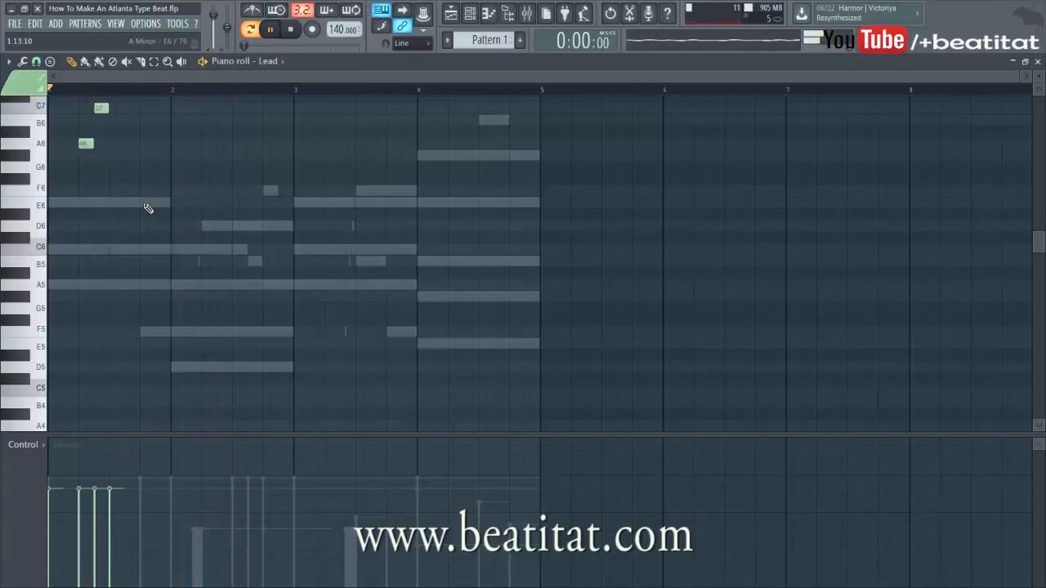
scroll(148, 208, up, 3)
key(space)
Fill bar 2 with short notes on C6 at its start, A6 on beat 3 and F6 on beat 4, removing the trial D6
click(177, 354)
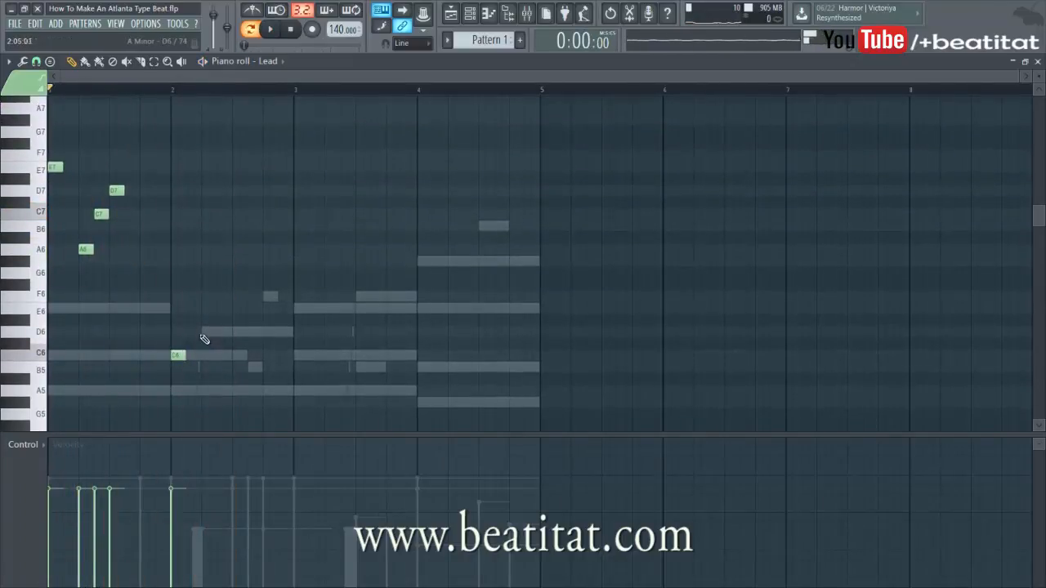
key(space)
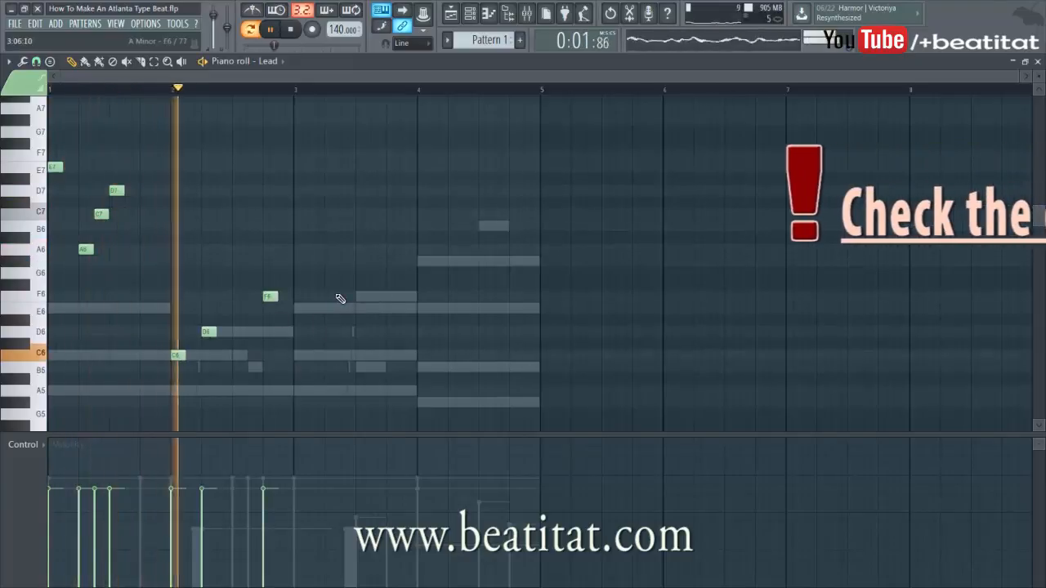
click(237, 251)
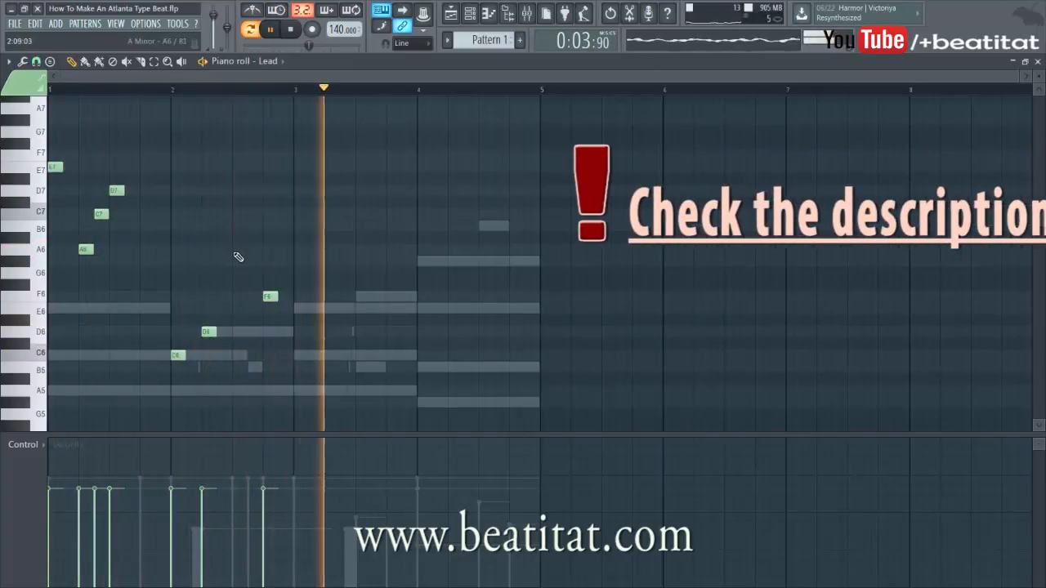
right_click(205, 331)
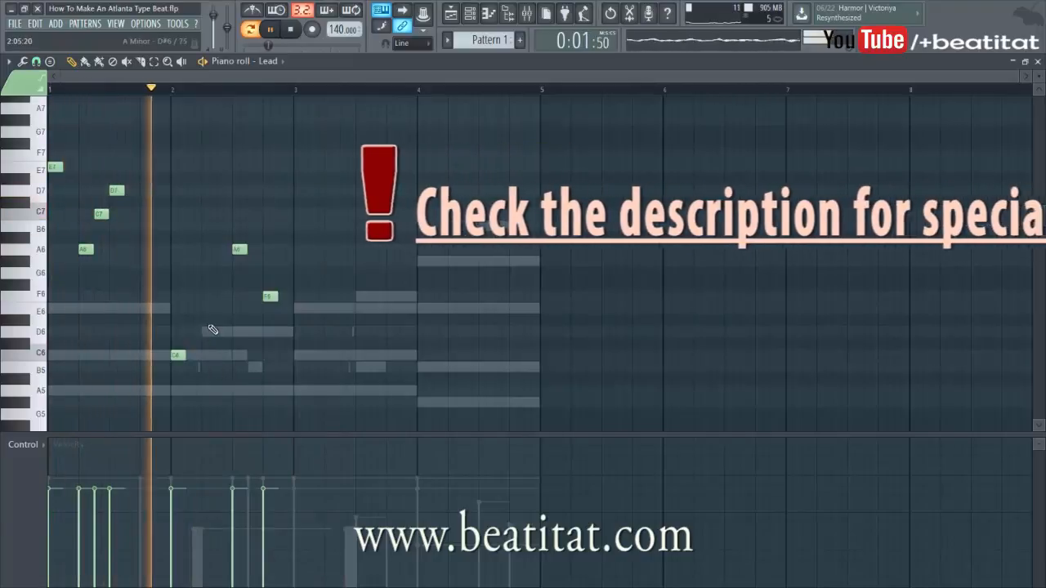
Fill bar 3 with short notes on E6 at its start, B5 on beat 3 and C6 on beat 4, checking by playback
click(301, 308)
key(space)
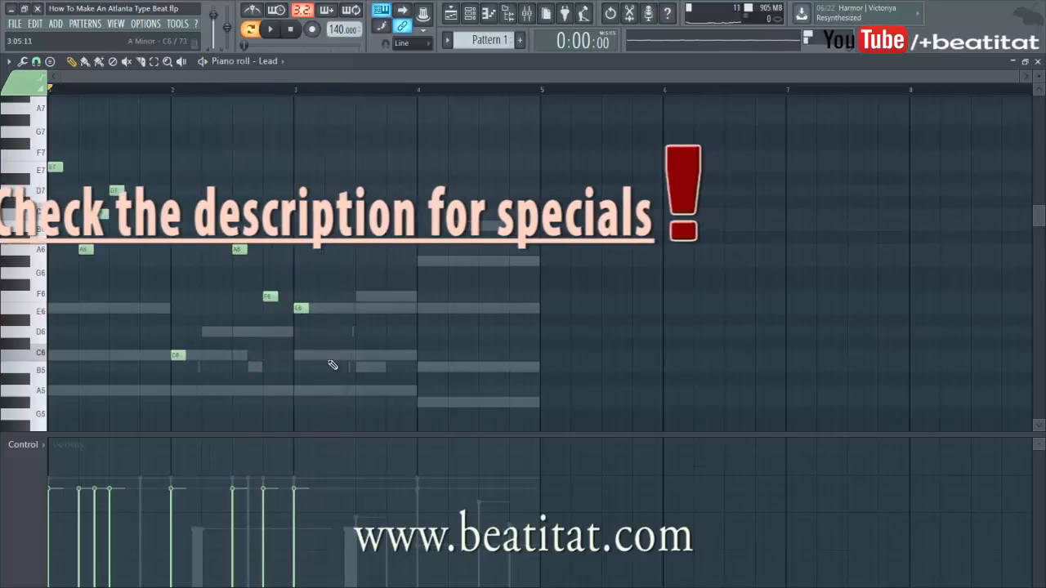
click(362, 369)
key(space)
click(391, 355)
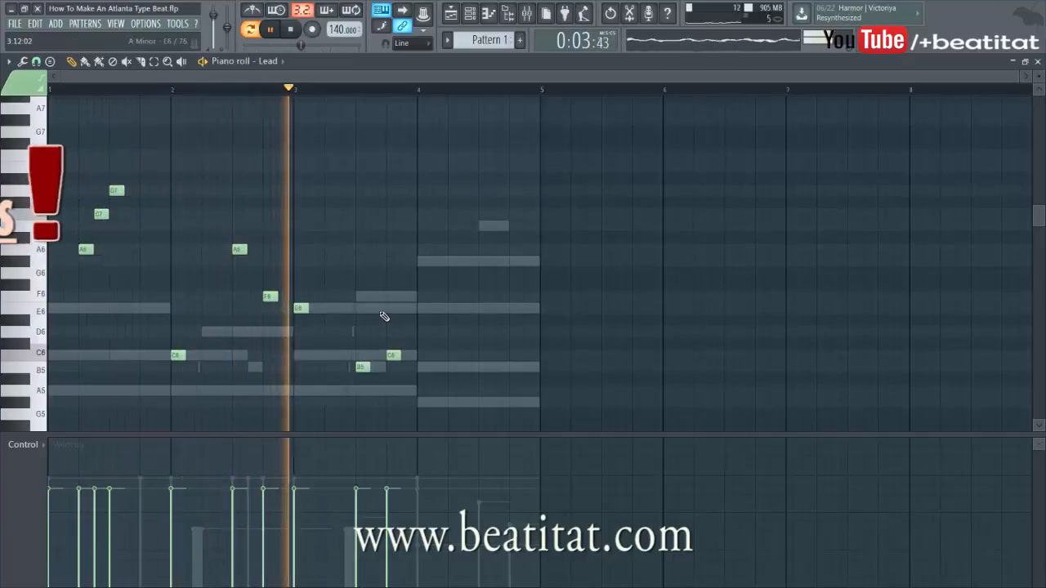
Complete the melody in bar 4 with B5 at its start, B6 on beat 3 and G#6 on beat 4, and close the piano roll
click(422, 367)
click(485, 226)
click(511, 262)
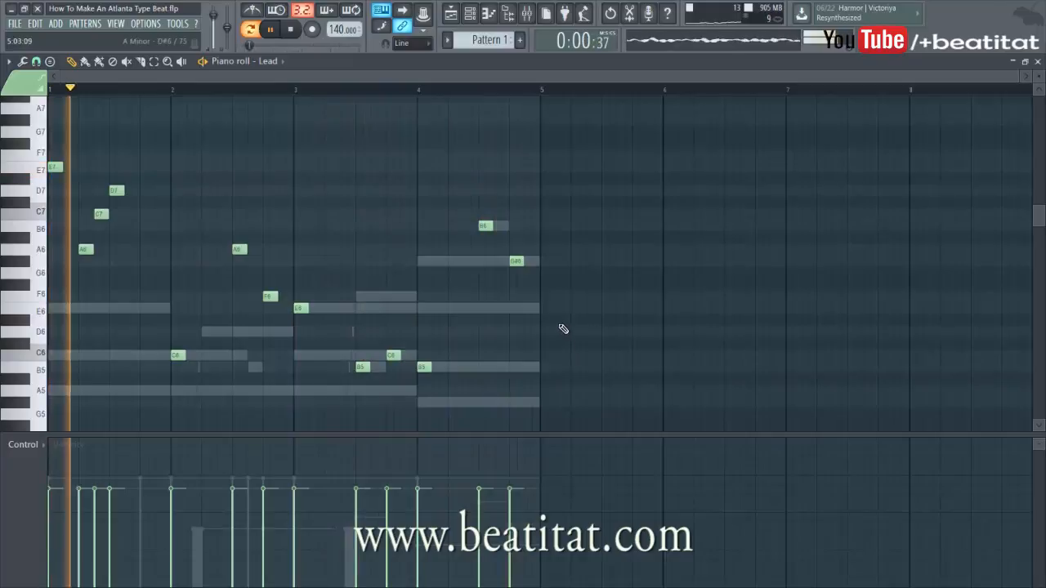
key(Escape)
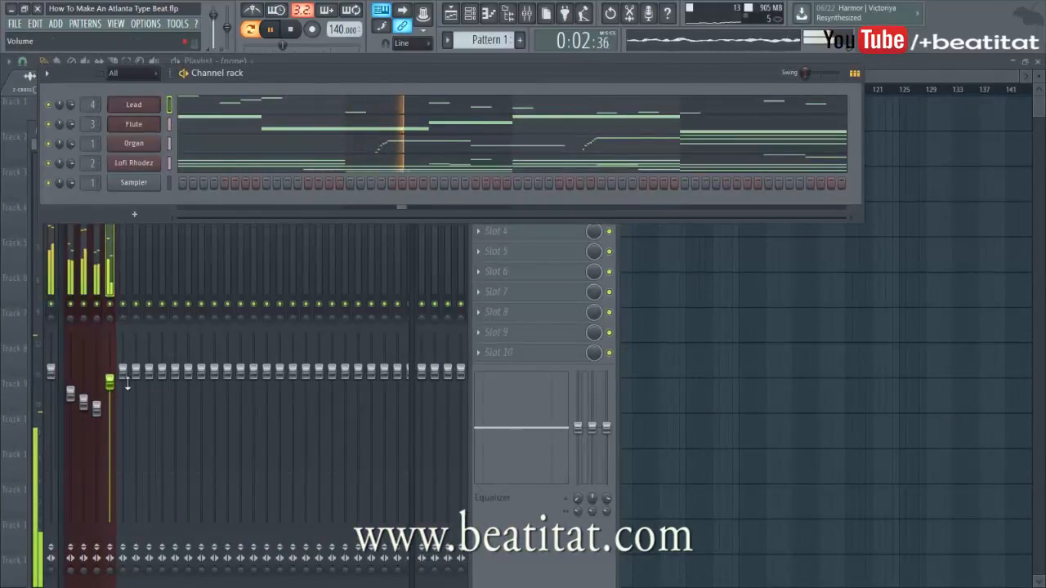
Lower the Lead mixer track's volume a little and load Fruity parametric EQ 2 in its first effect slot
drag(110, 382, 114, 398)
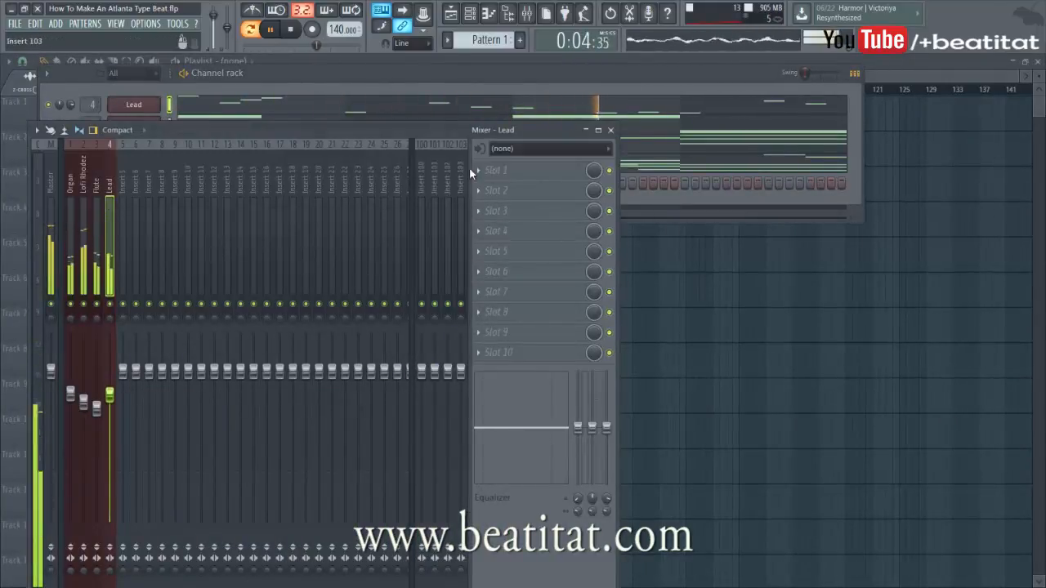
click(564, 170)
click(560, 46)
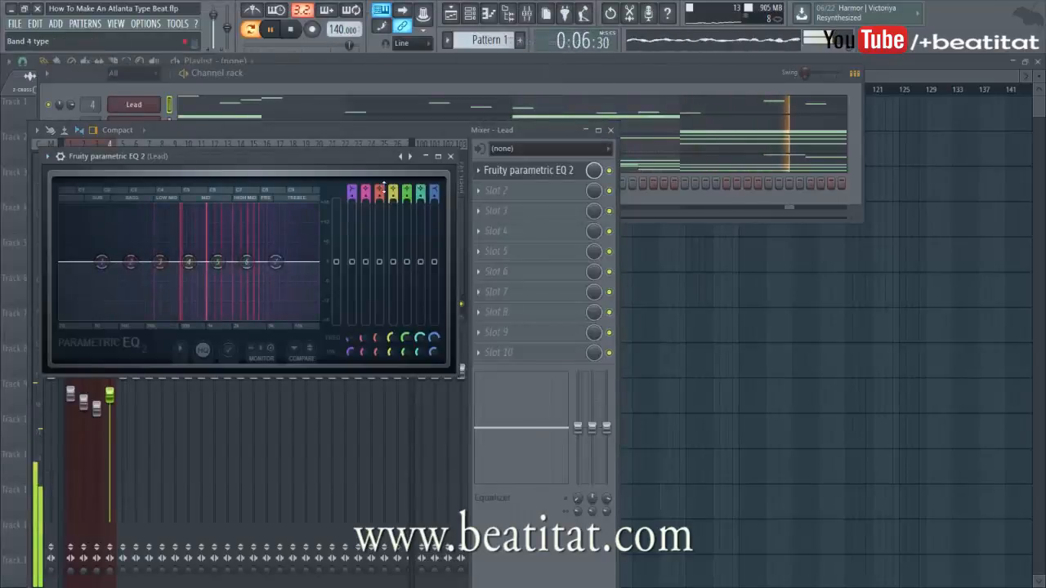
Make EQ band 1 a high-pass that cuts the lows up to the mids, and lower the Lead track's volume to about -4.9 dB
drag(351, 191, 352, 202)
drag(101, 262, 215, 257)
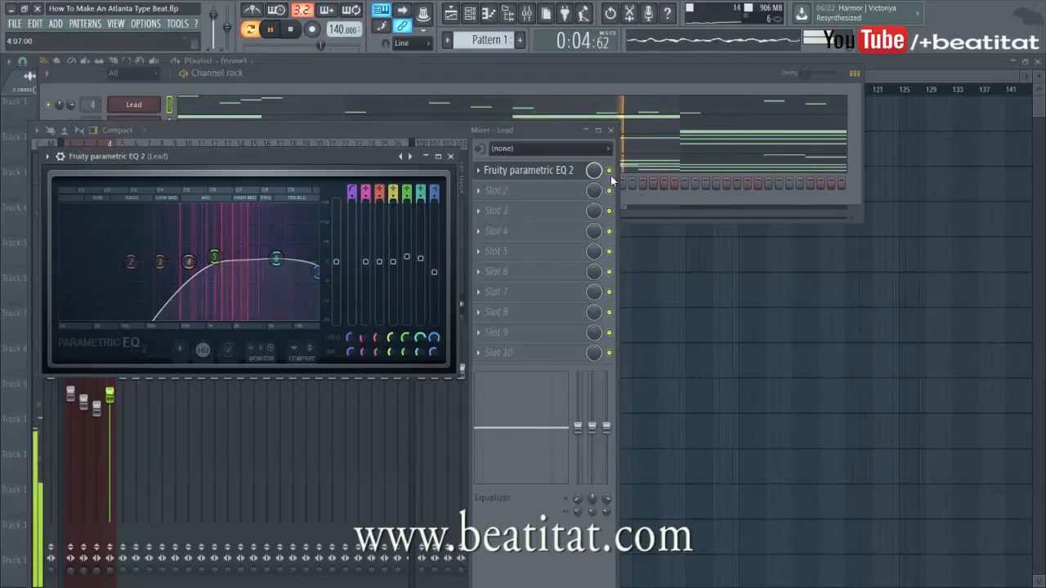
drag(117, 393, 120, 410)
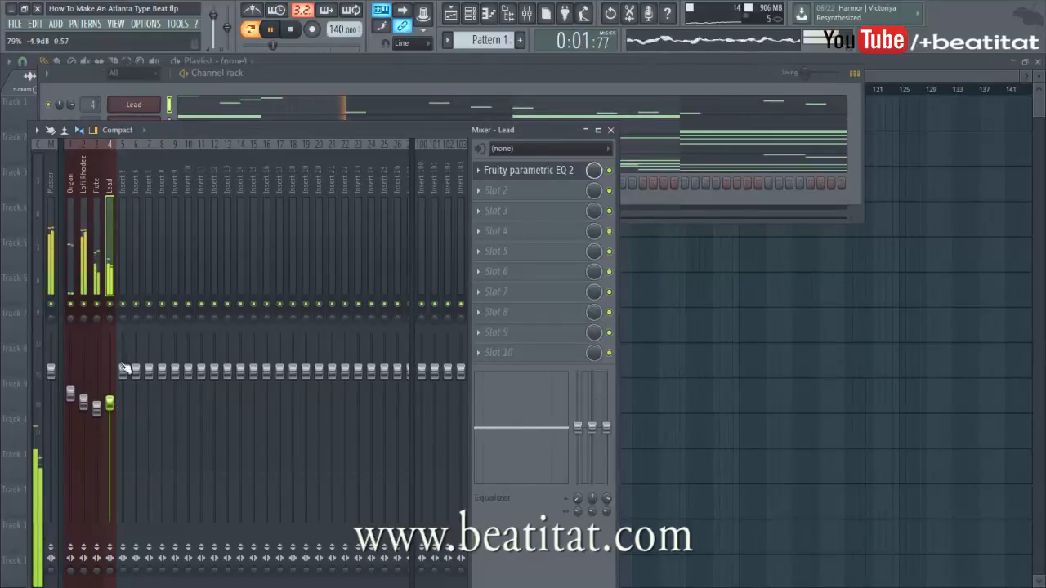
key(space)
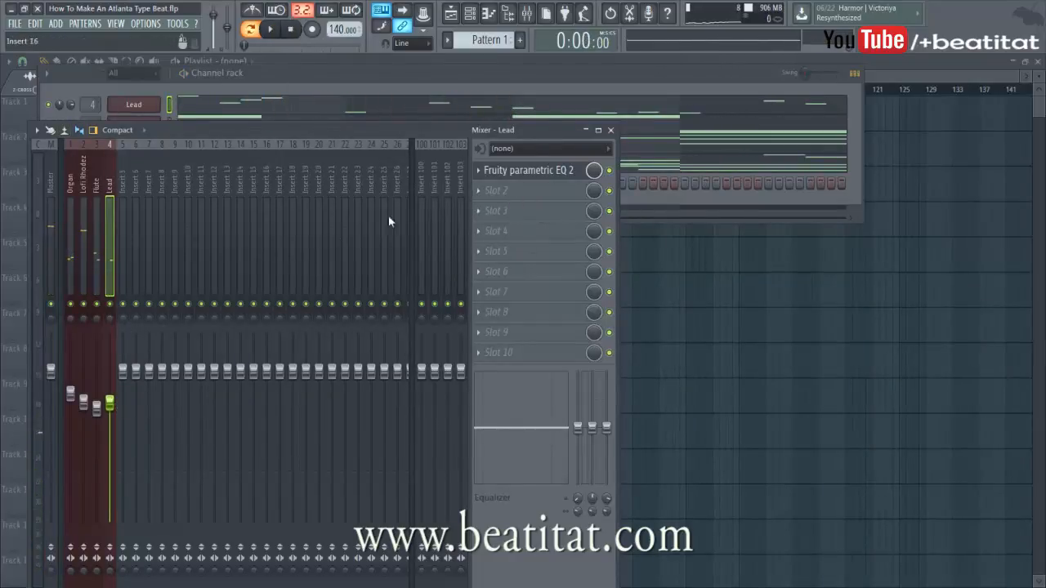
Load Fruity Stereo Shaper in the Lead track's third effect slot, apply one of its LR mixing presets and close both effect windows
click(506, 231)
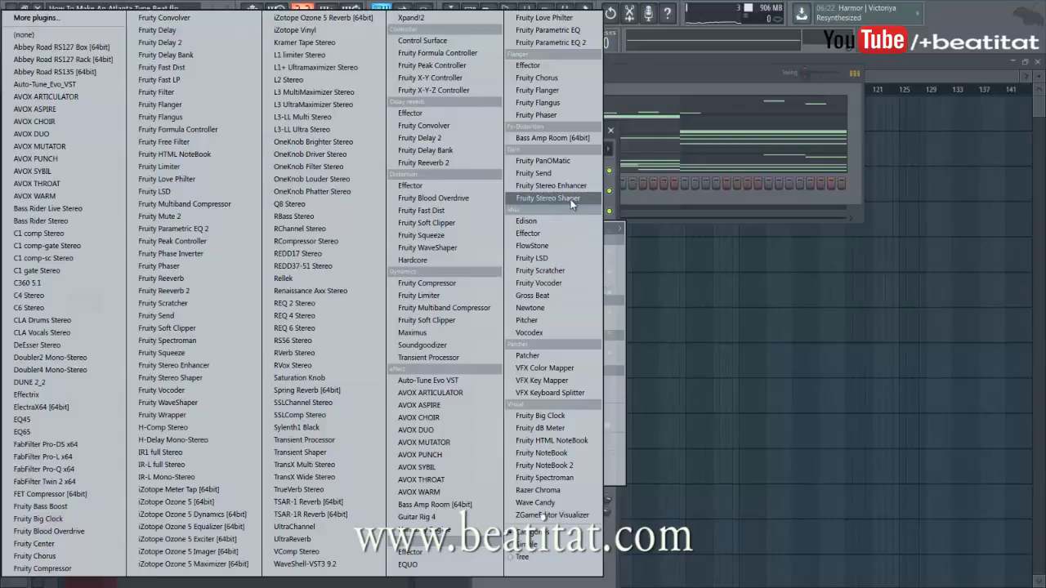
click(527, 199)
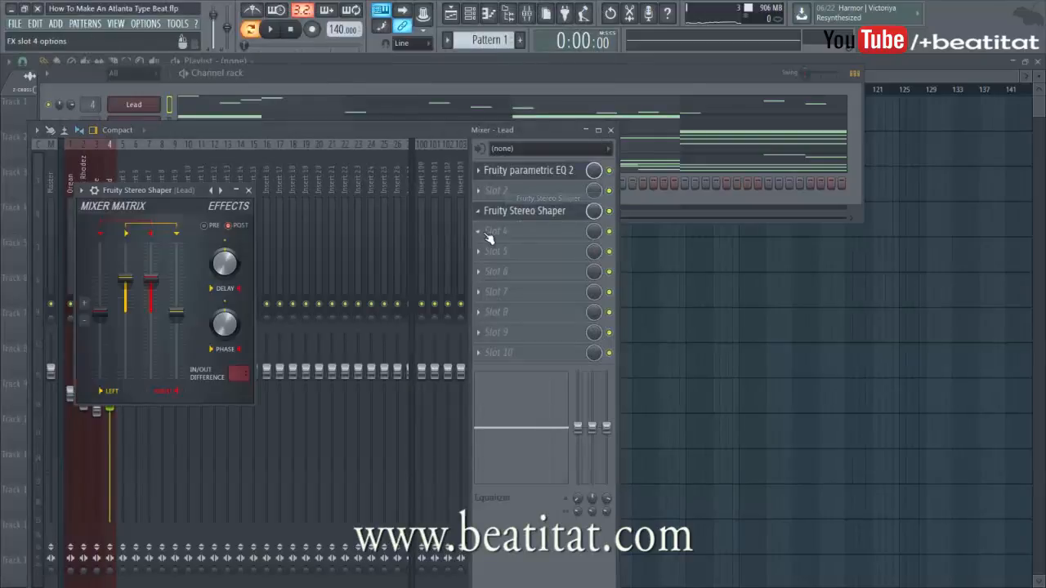
click(81, 190)
mouse_move(172, 228)
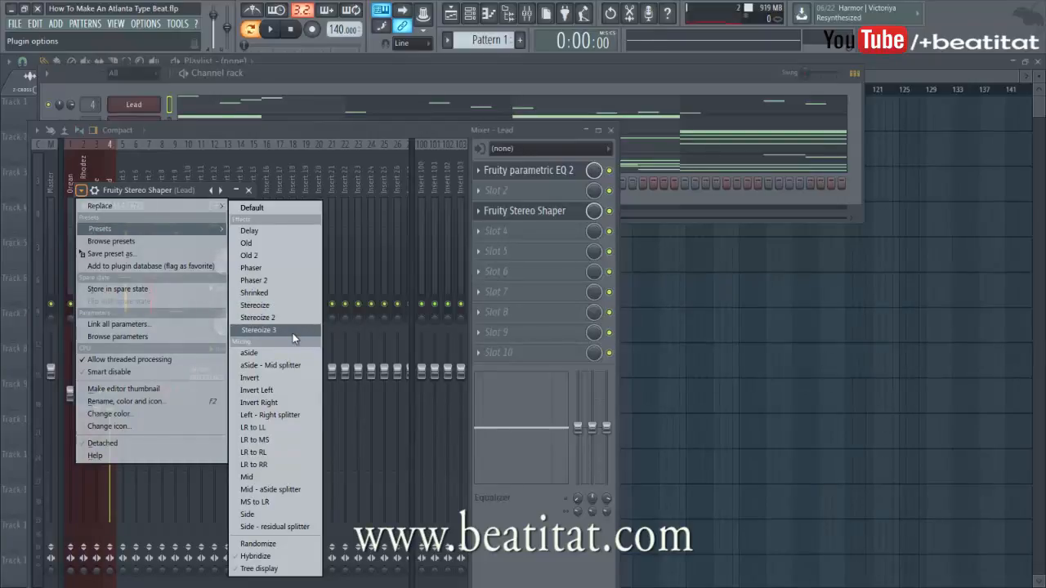
click(274, 439)
key(space)
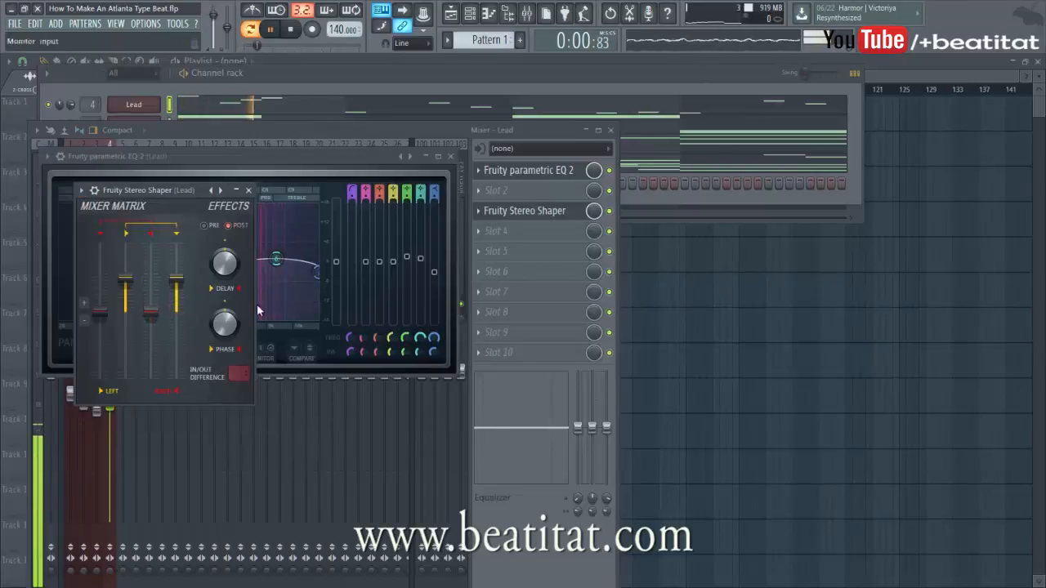
click(248, 189)
click(450, 156)
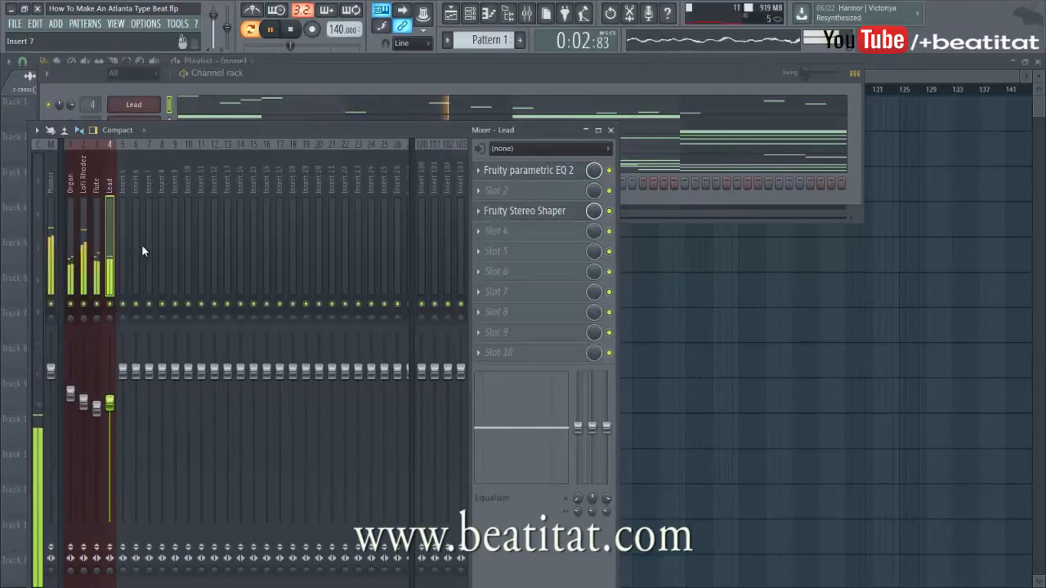
Lower the Lead mixer track's volume further and stop playback
drag(110, 402, 110, 420)
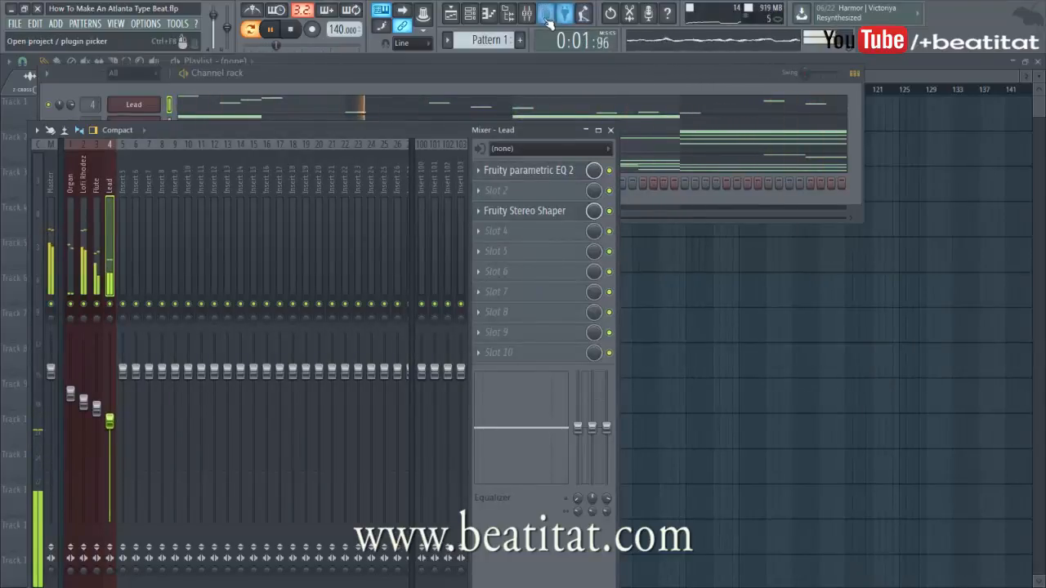
click(290, 29)
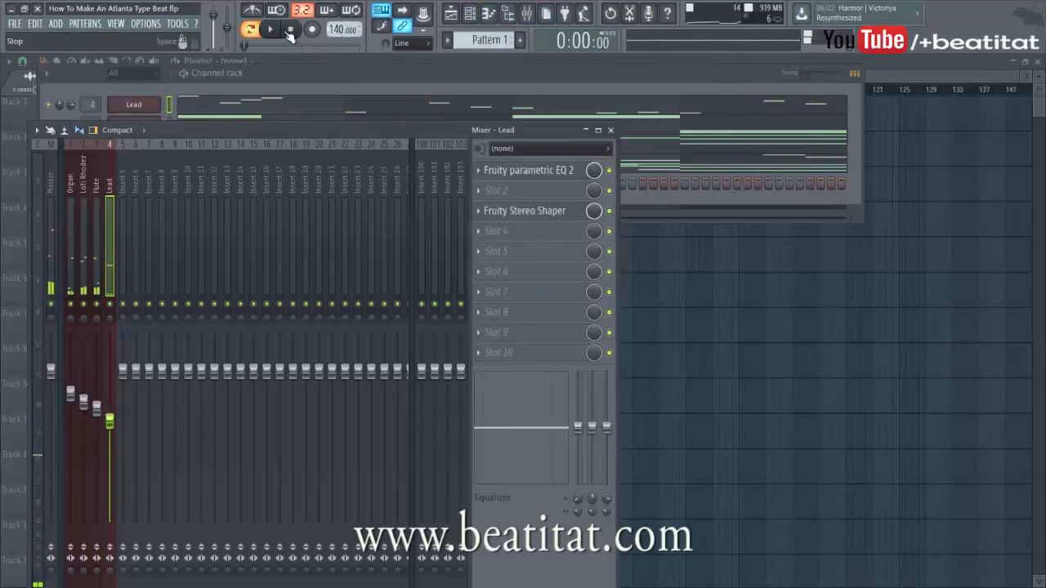
Show the sample browser and close the mixer and the open Nexus plugin windows
click(510, 15)
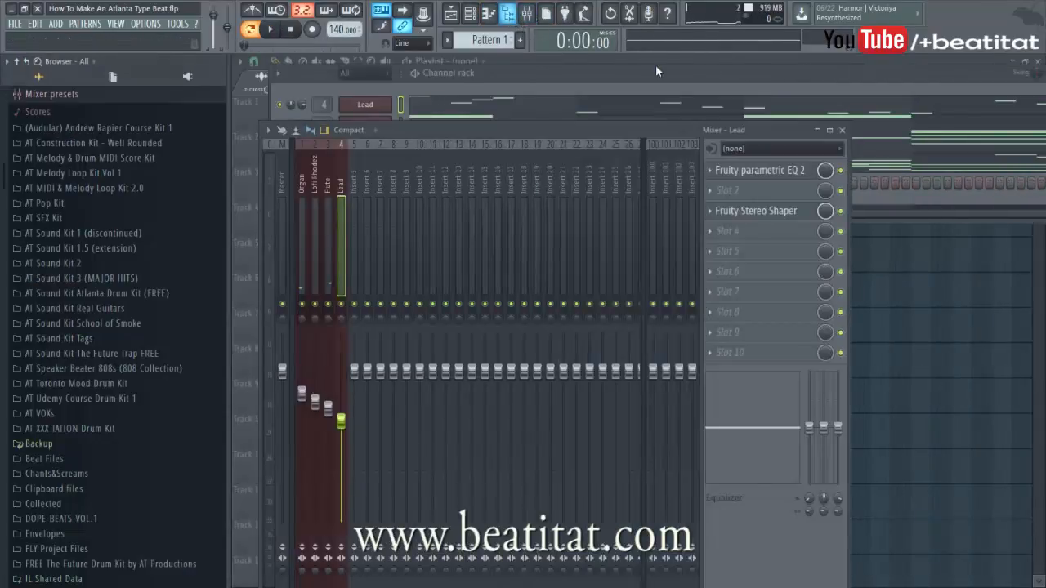
click(842, 130)
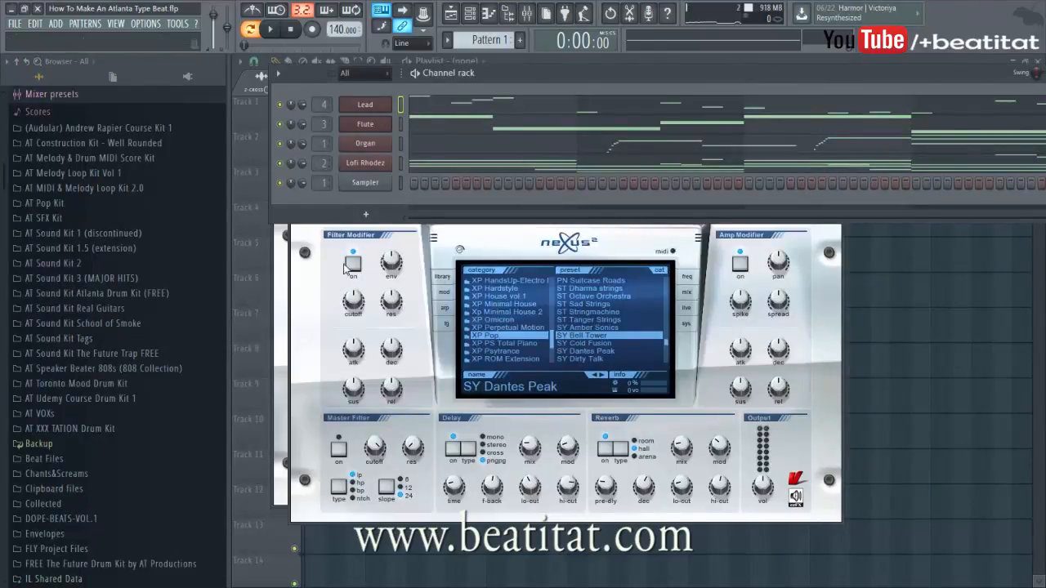
click(285, 290)
click(819, 158)
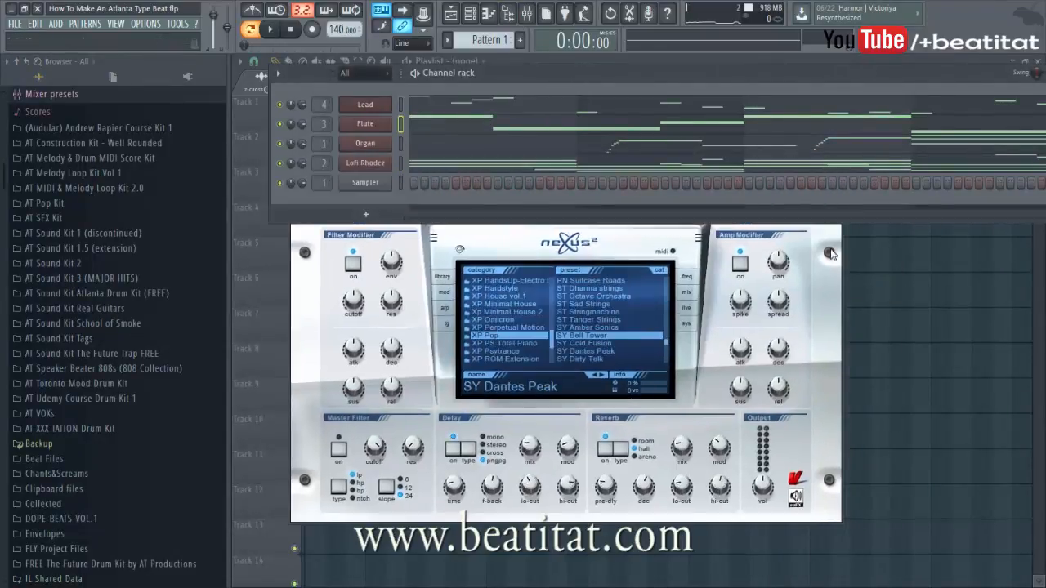
click(826, 228)
click(836, 174)
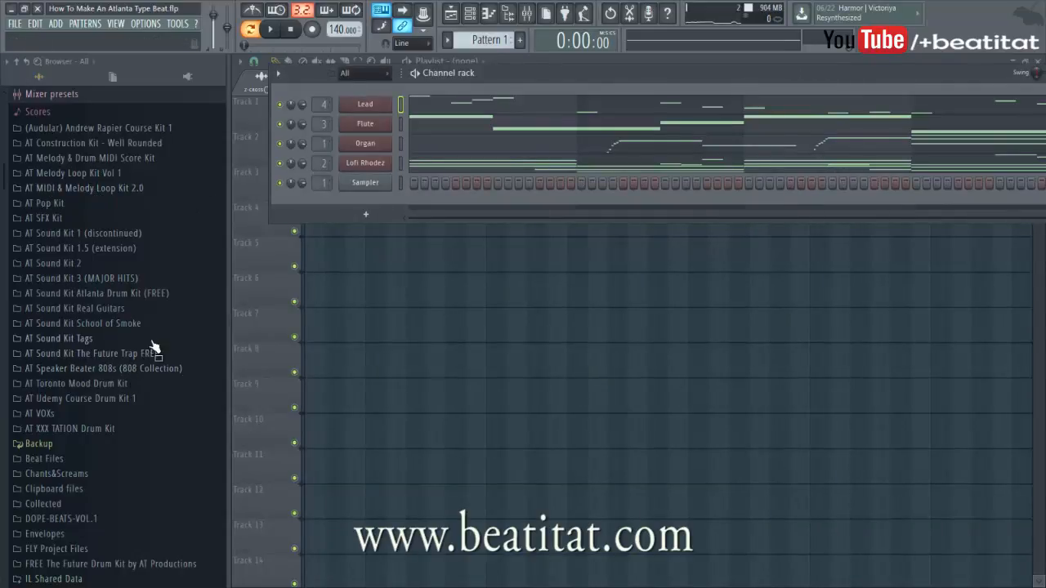
From the Claps folder of AT Sound Kit Atlanta Drum Kit (FREE), add Clp - Natural Sy Clap with hits on steps 9, 25, 41 and 57
click(106, 298)
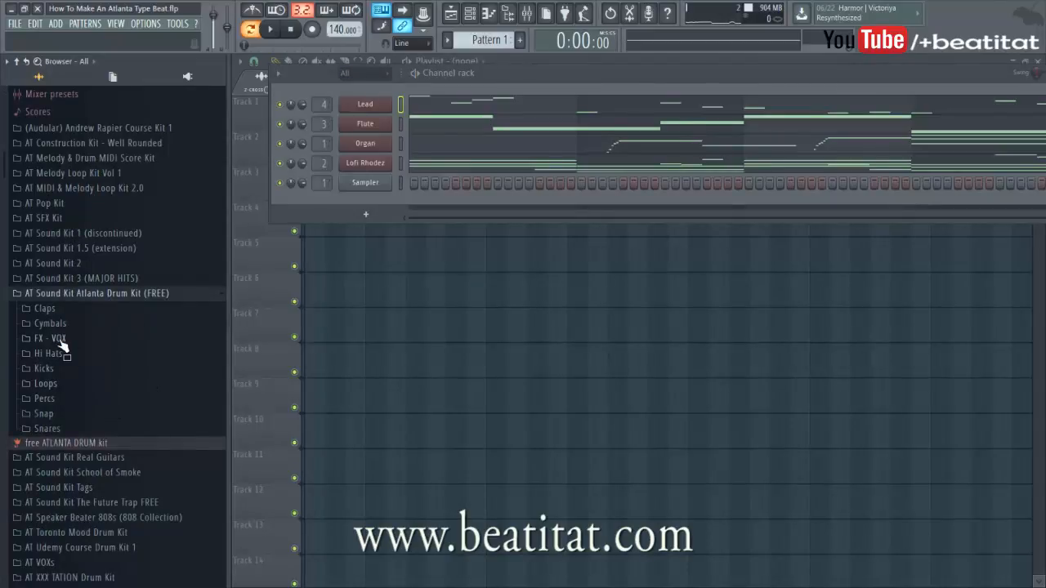
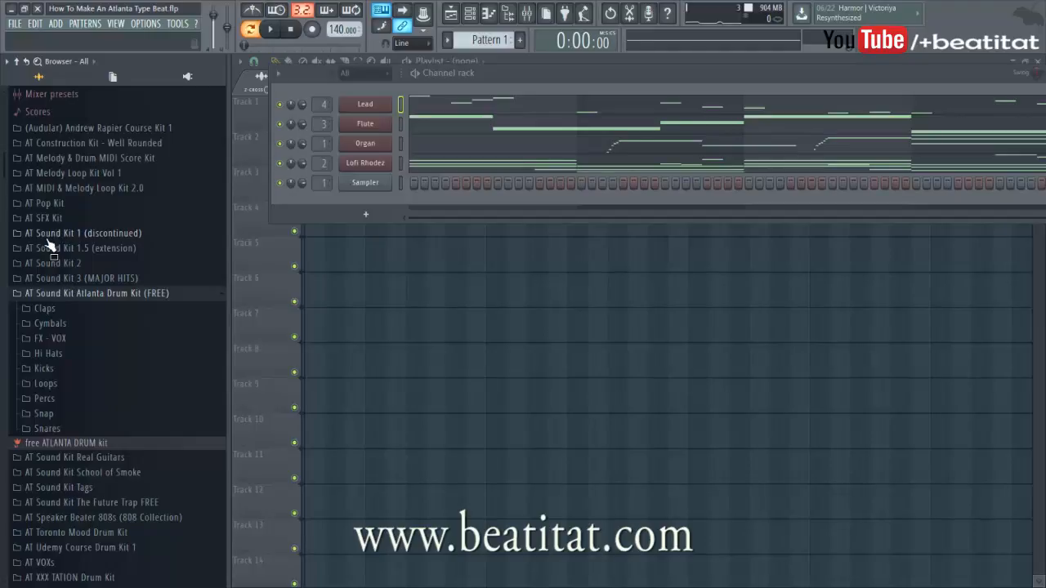
click(49, 309)
click(125, 351)
click(131, 323)
click(126, 336)
click(108, 351)
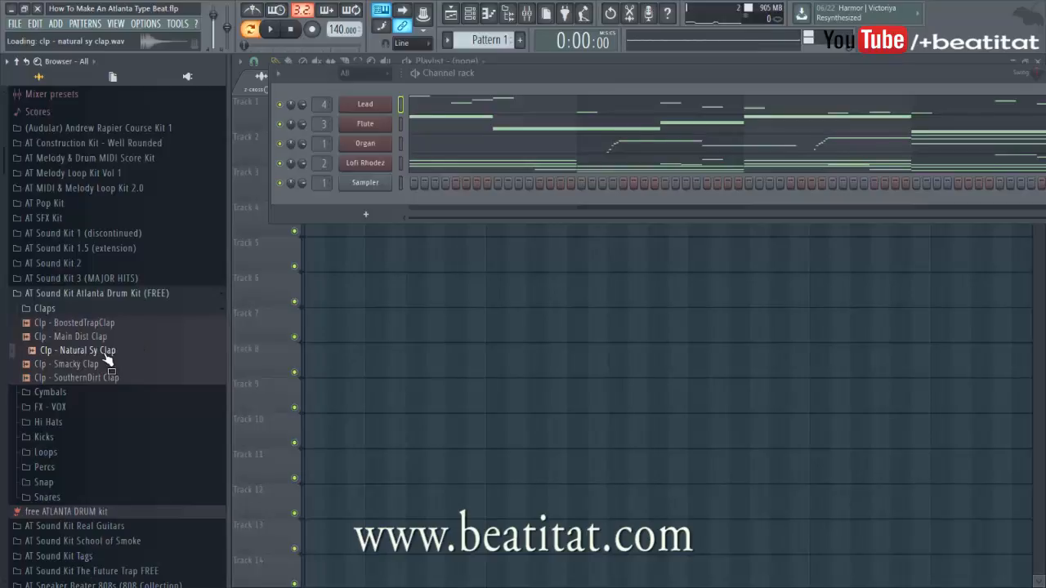
drag(287, 229, 329, 198)
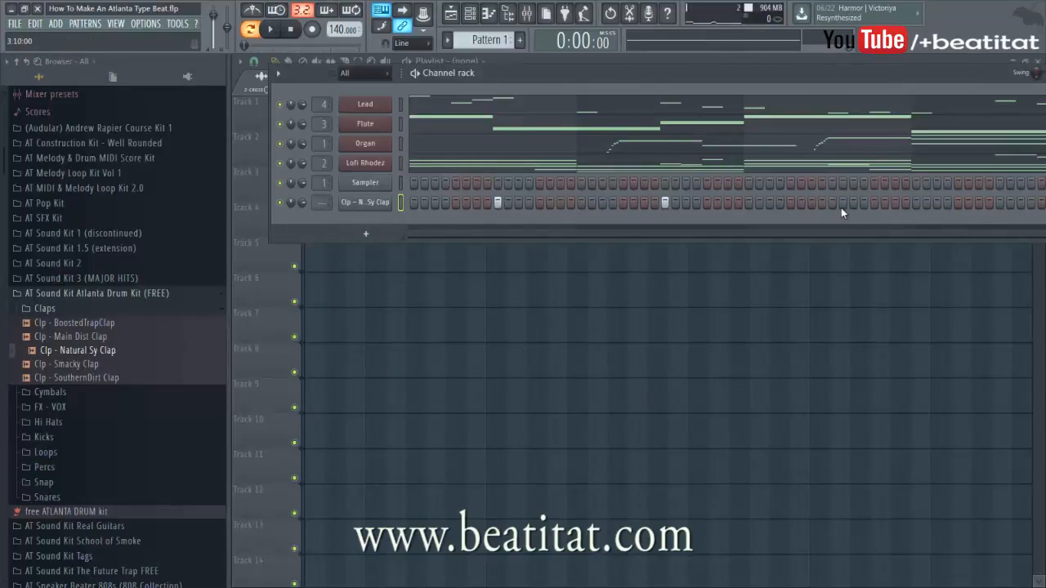
click(997, 203)
key(space)
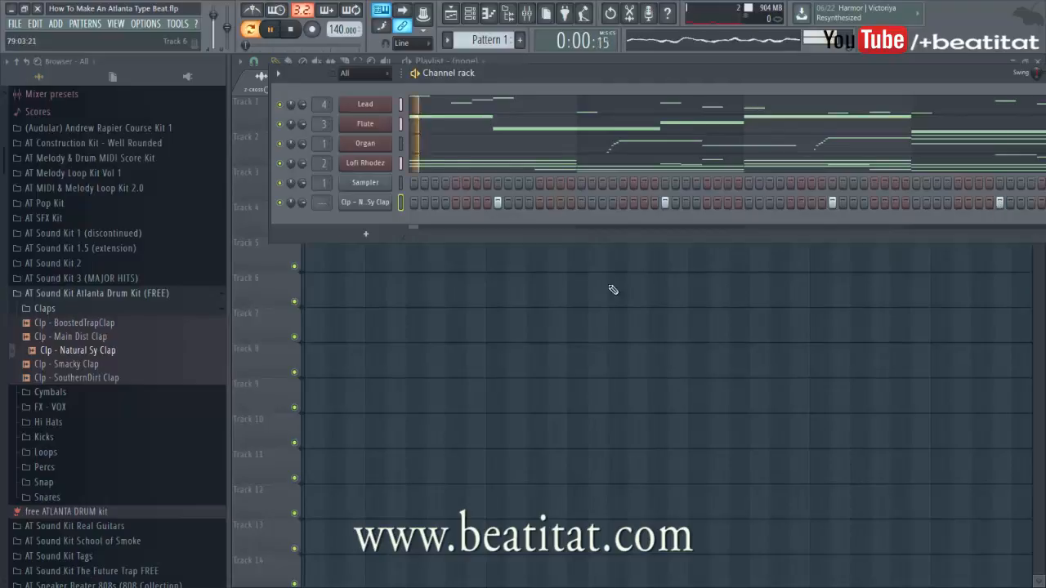
Audition the kit's snares and add Snr - SnareClap ATL as a new channel
click(108, 310)
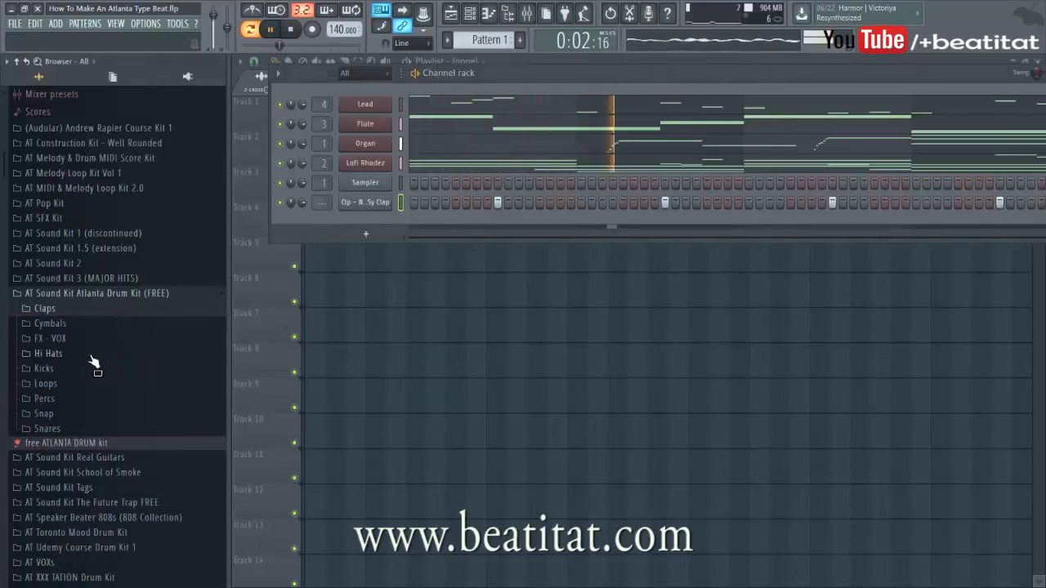
click(81, 428)
click(80, 443)
click(82, 458)
drag(80, 463, 365, 218)
Place SnareClap ATL hits on steps 15 and 19 of the pattern
click(560, 222)
click(581, 223)
key(space)
key(space)
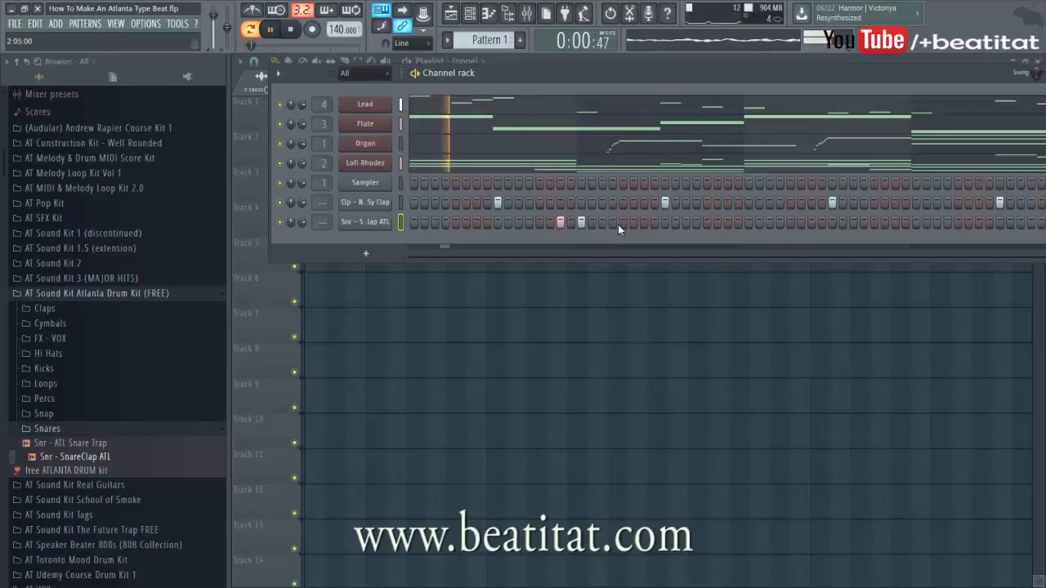
click(581, 223)
click(602, 222)
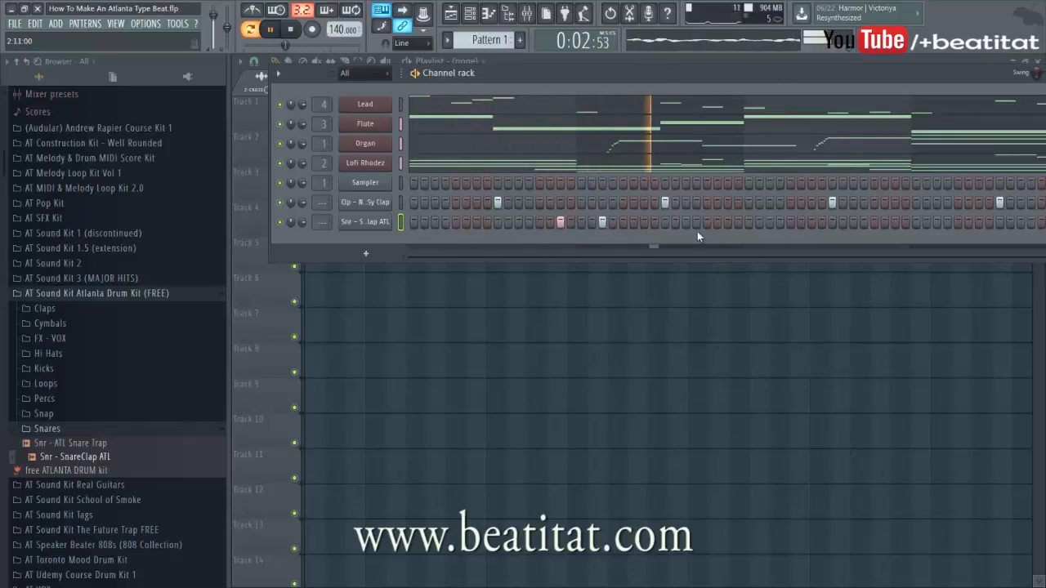
Add SnareClap ATL hits on steps 43, 44, 47 and 63, moving the channel rack to reach the end of the pattern
click(853, 223)
click(863, 223)
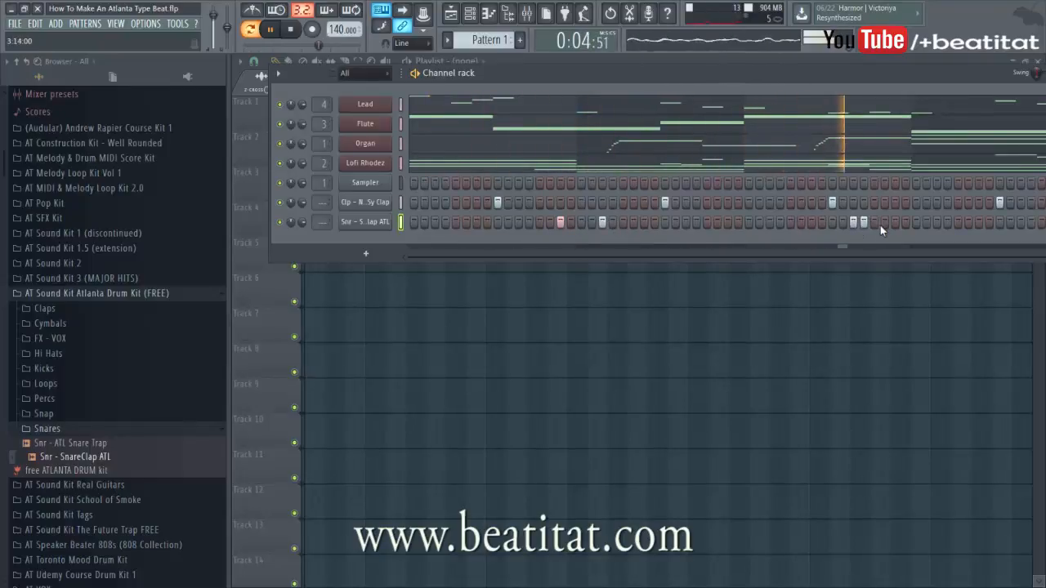
click(894, 222)
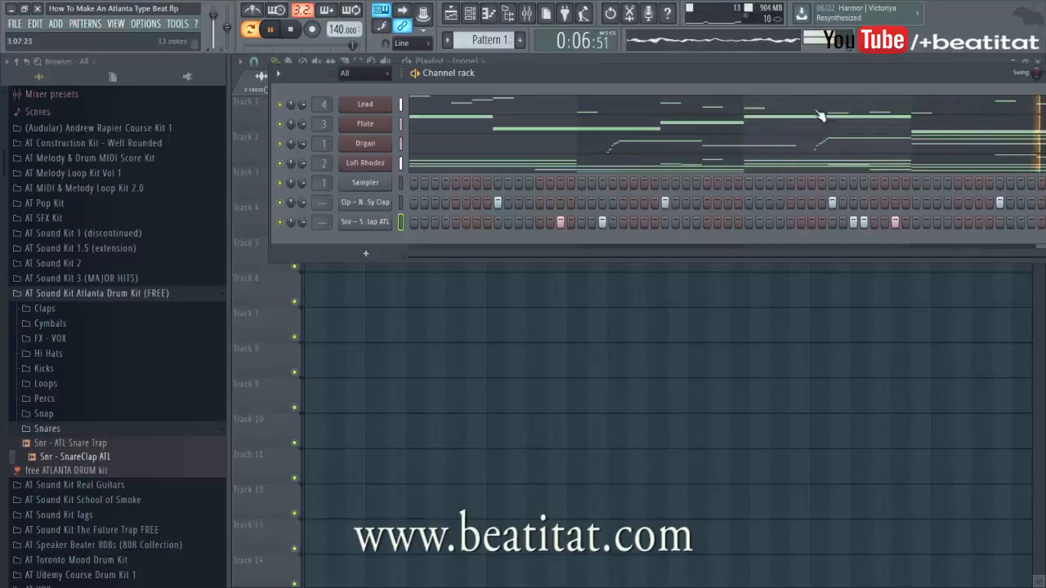
drag(862, 72, 750, 100)
click(949, 249)
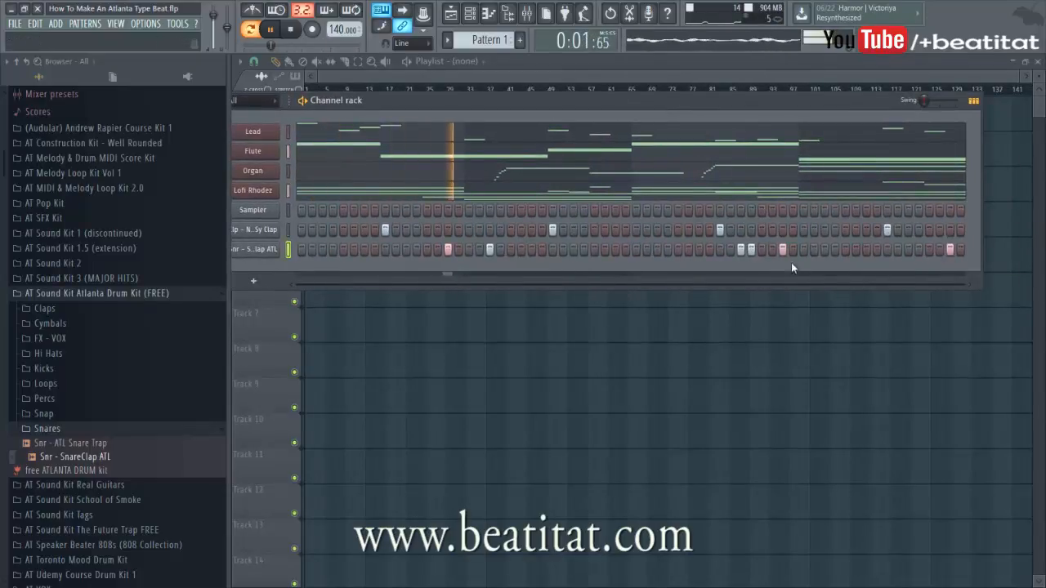
drag(555, 100, 584, 97)
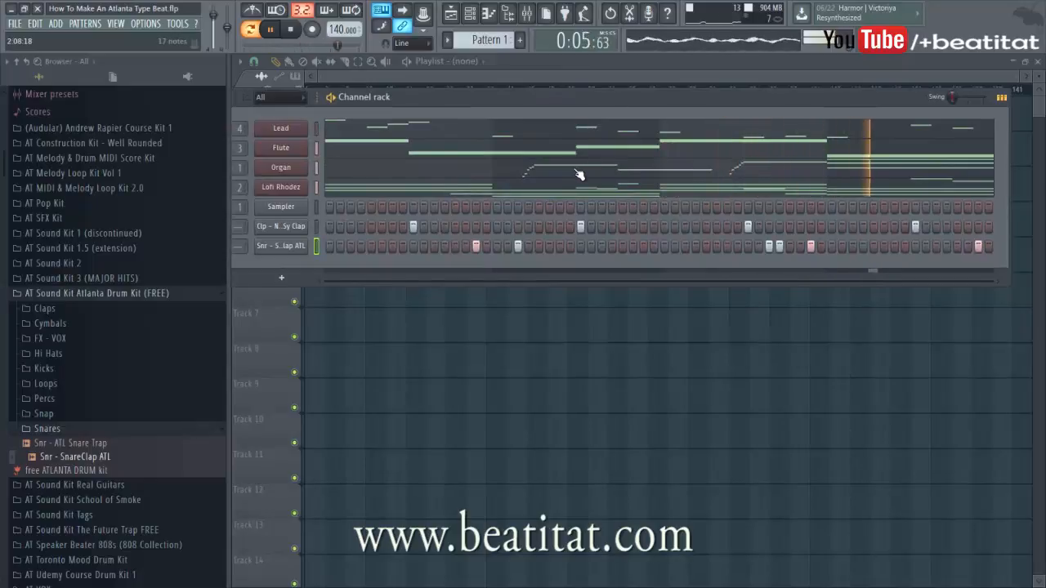
Add Hi Hat - Main Hat 1 from the Hi Hats folder as a new channel and fill every 2 steps
click(49, 354)
click(72, 395)
drag(72, 400, 282, 270)
right_click(294, 265)
click(426, 309)
Bring the Main Hat 1 pattern into the piano roll, view its C5 notes and close the piano roll
right_click(304, 267)
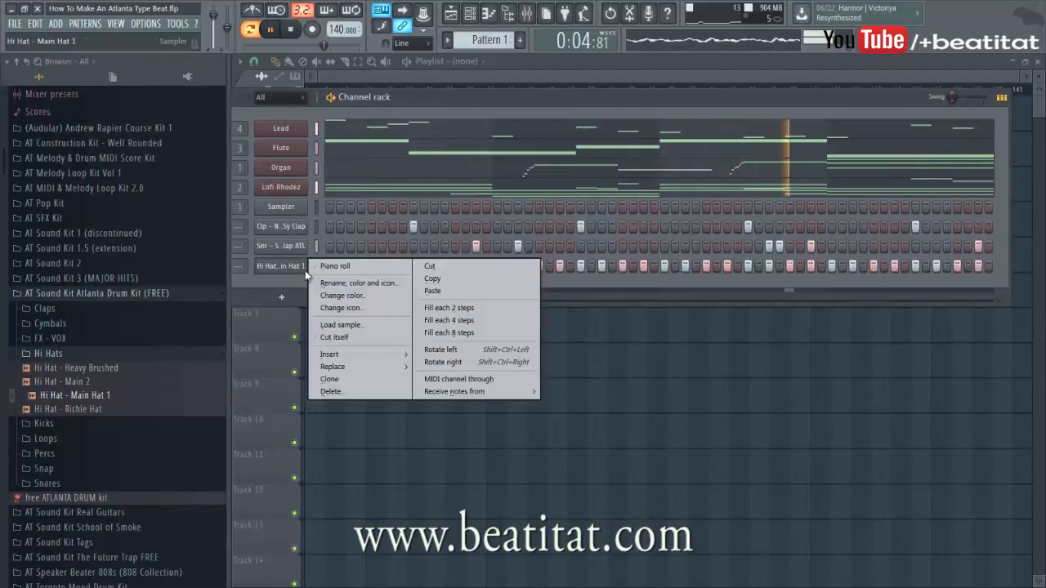
click(354, 266)
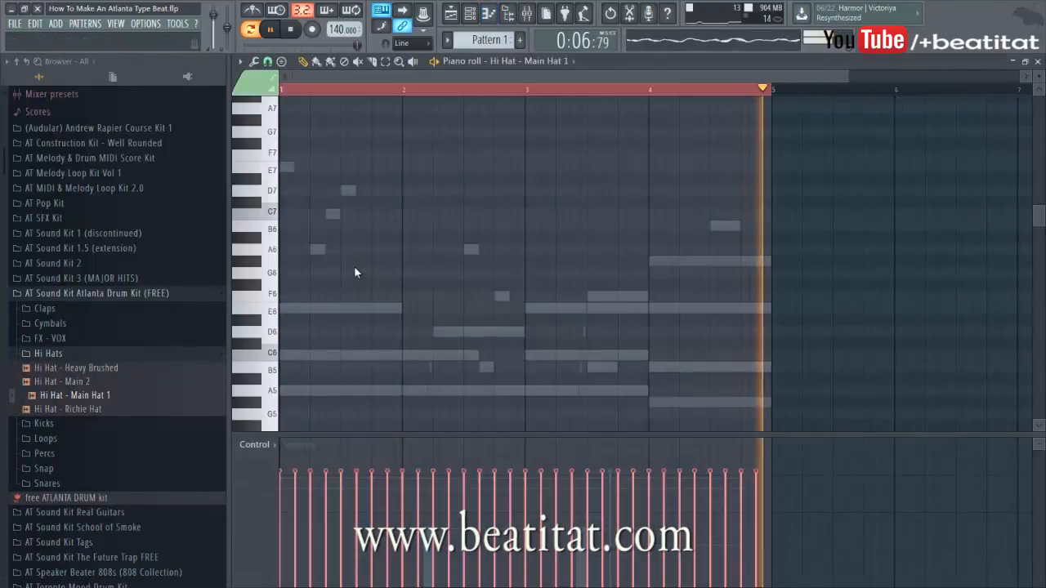
scroll(358, 273, down, 5)
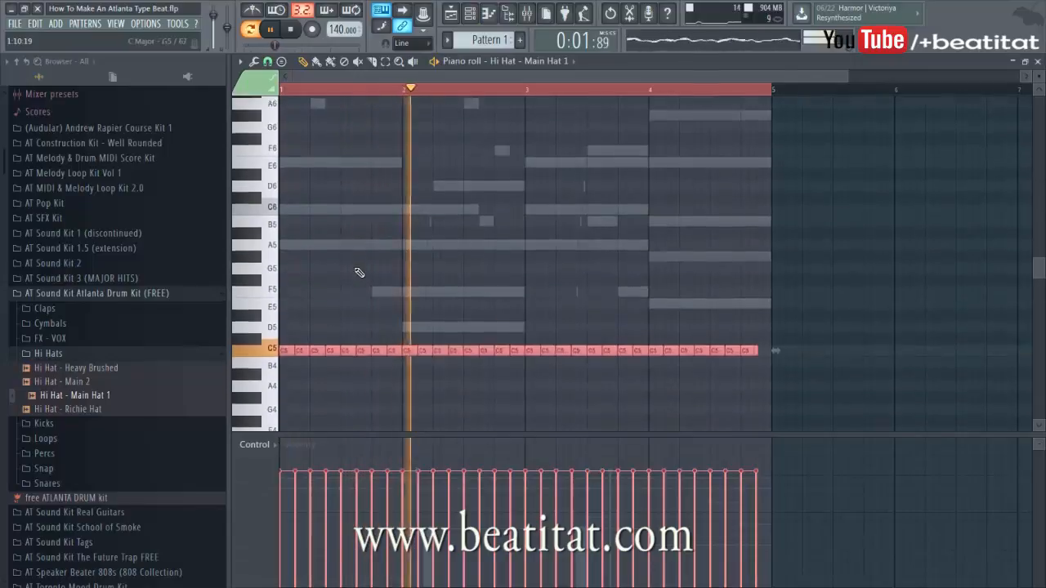
key(Escape)
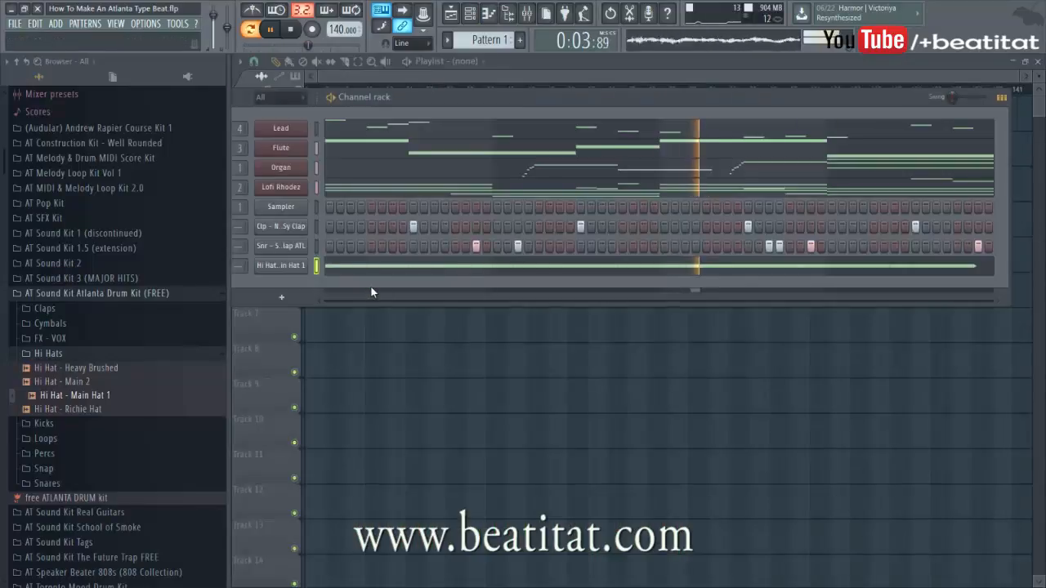
Add Cym - Cymbal Crash from the Cymbals folder as a new channel with a hit on step 1
click(117, 356)
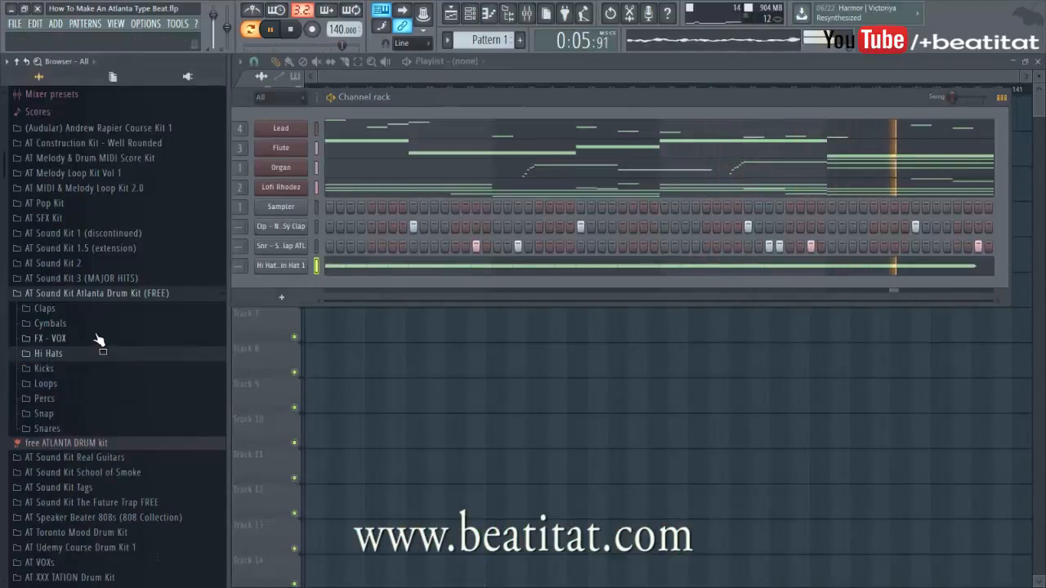
click(50, 323)
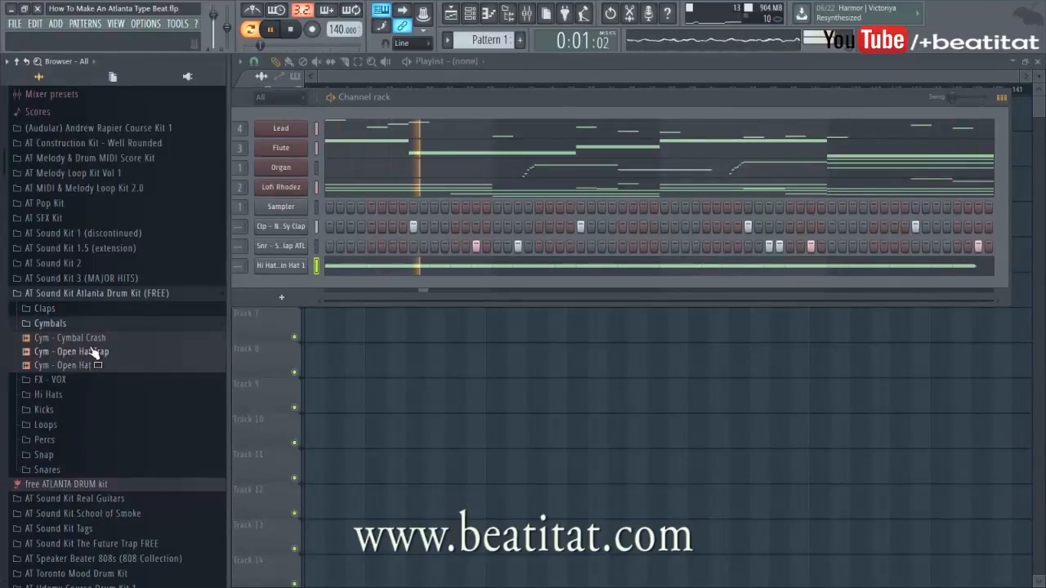
drag(81, 337, 331, 296)
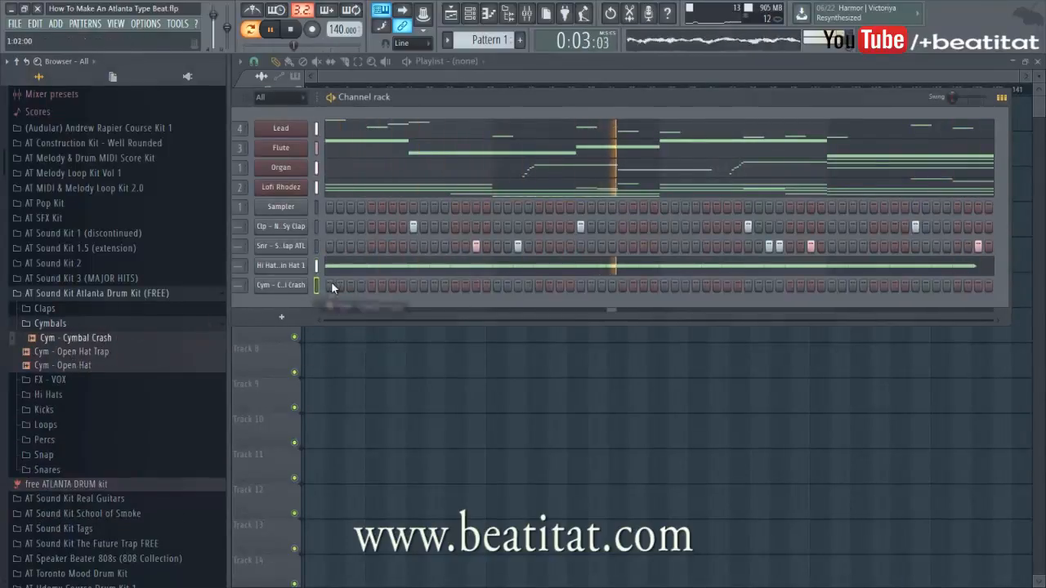
Audition the samples in the Kicks folder and add K - Boosty Kicker as a new channel
click(117, 409)
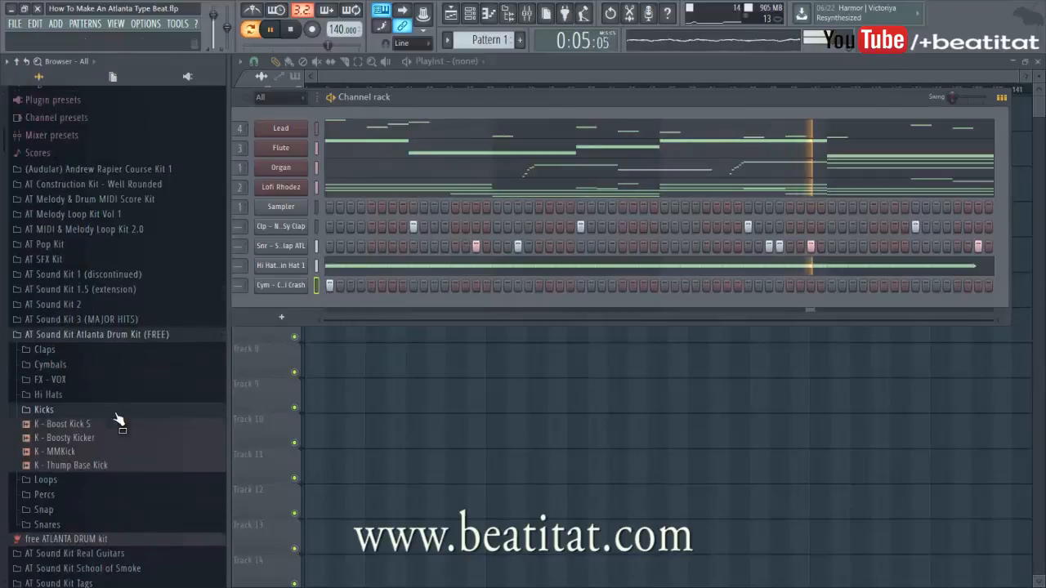
click(89, 439)
click(92, 427)
click(90, 439)
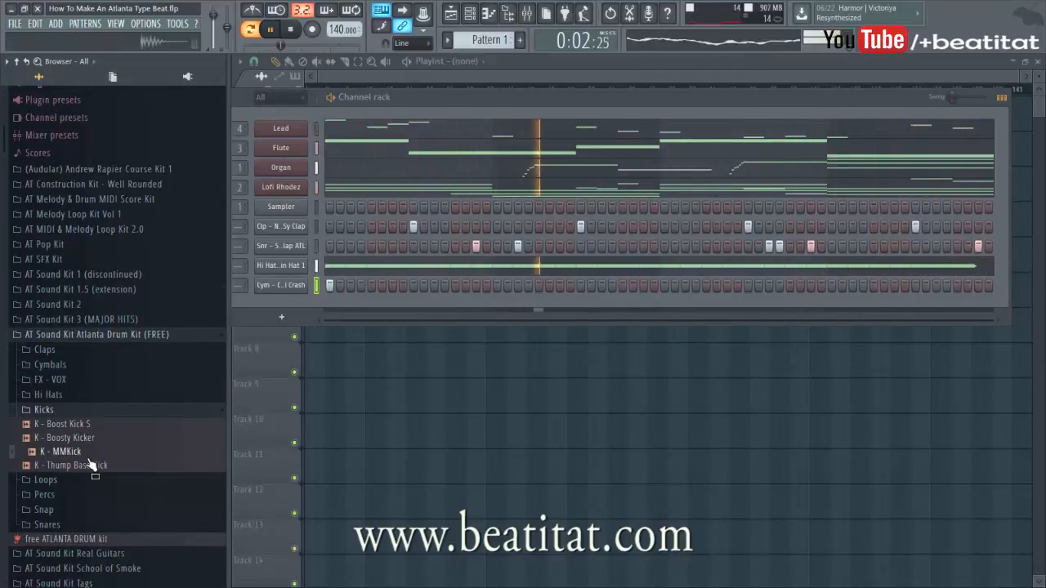
key(space)
click(91, 426)
drag(299, 329, 88, 440)
click(86, 441)
Program Boosty Kicker hits on steps 1, 7, 21, 33, 37, 39, 53 and 59 while checking them in playback
drag(372, 306, 336, 304)
click(330, 305)
key(space)
key(space)
key(space)
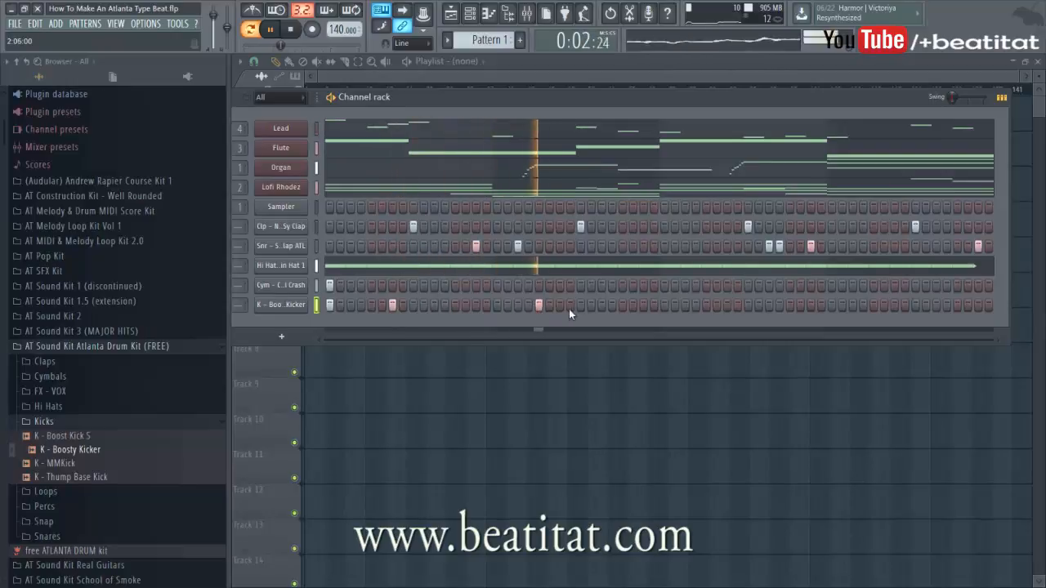
click(664, 305)
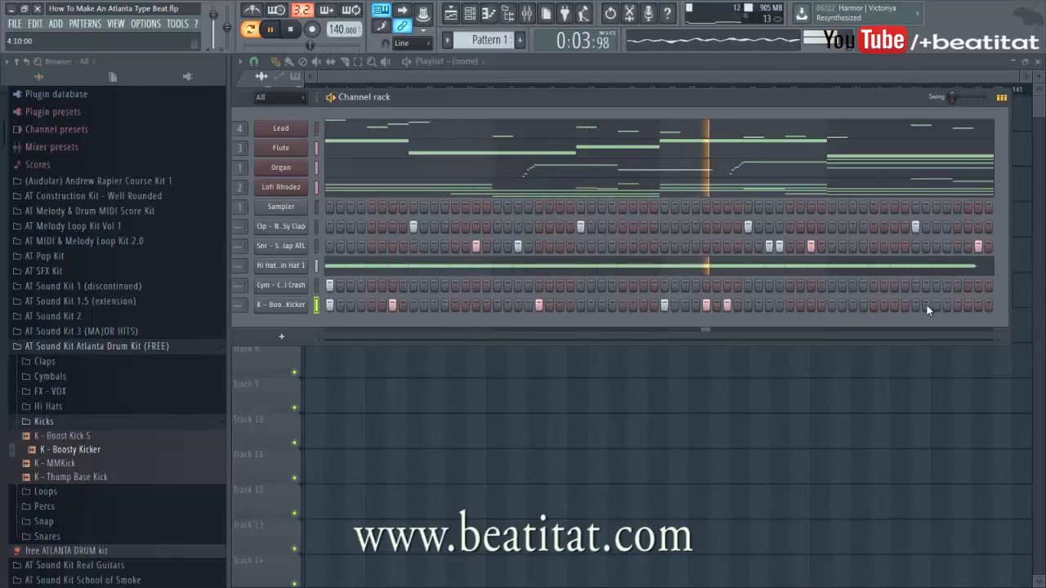
click(874, 305)
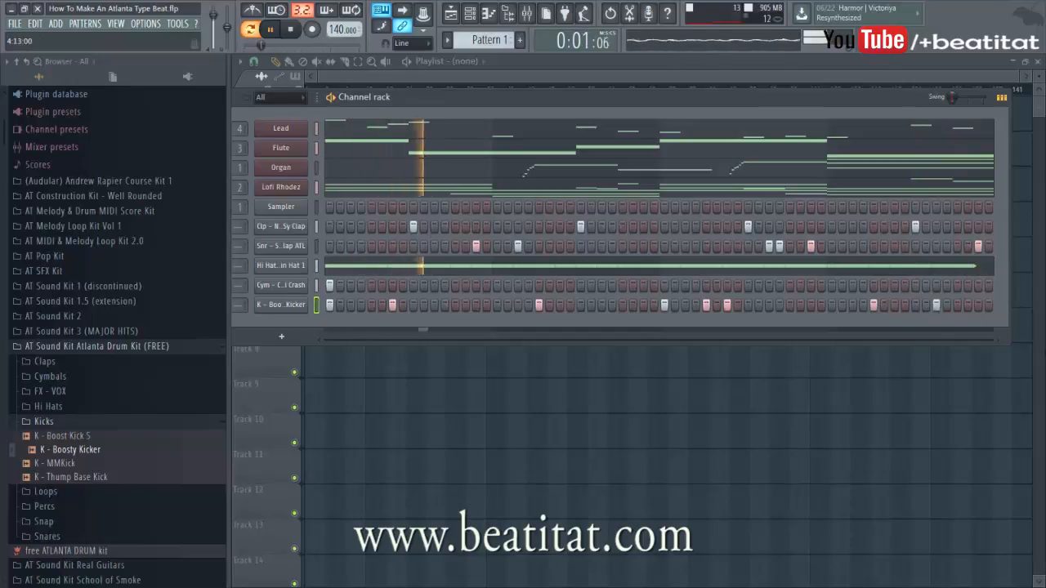
Add Perc - Shaker from the Percs folder as a new channel with hits on steps 5 and 37, and stop playback
click(60, 422)
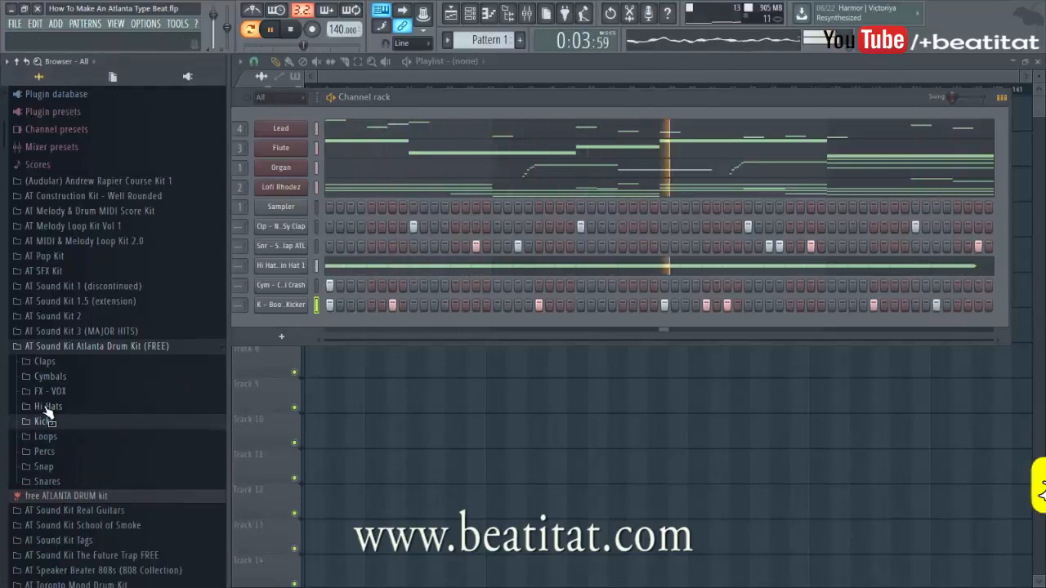
click(76, 454)
drag(117, 541, 375, 325)
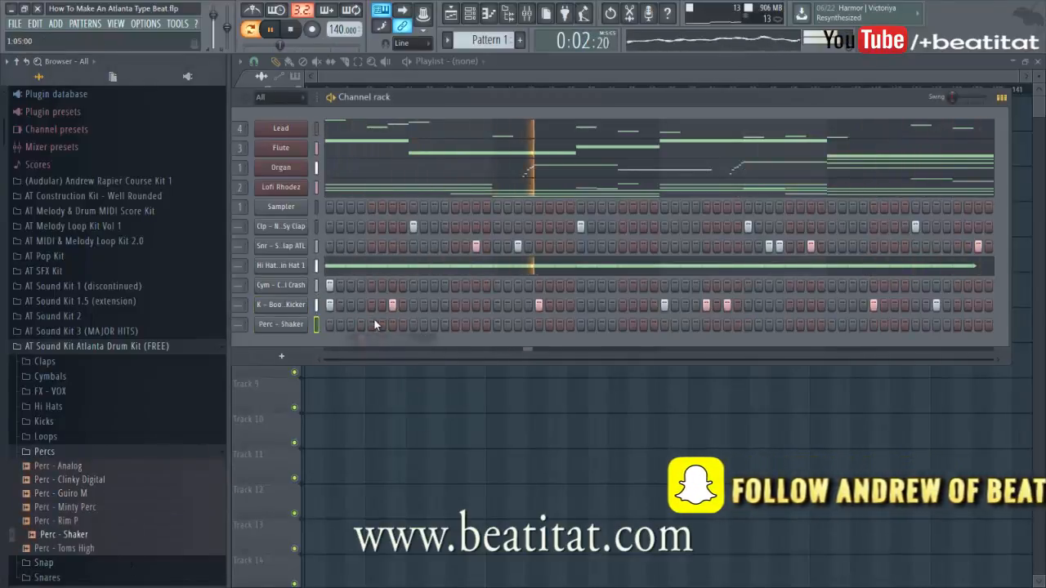
click(372, 325)
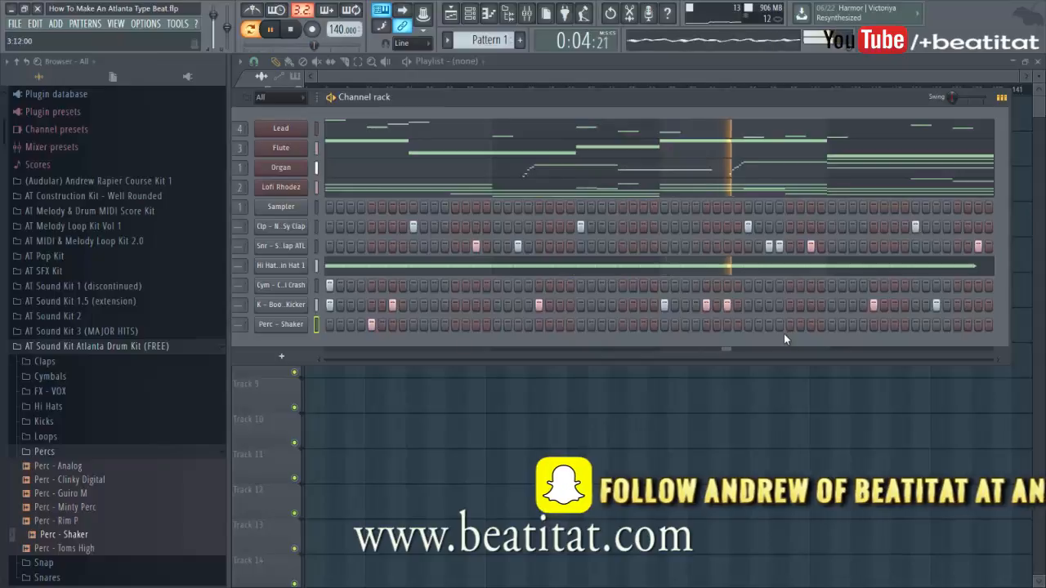
click(706, 324)
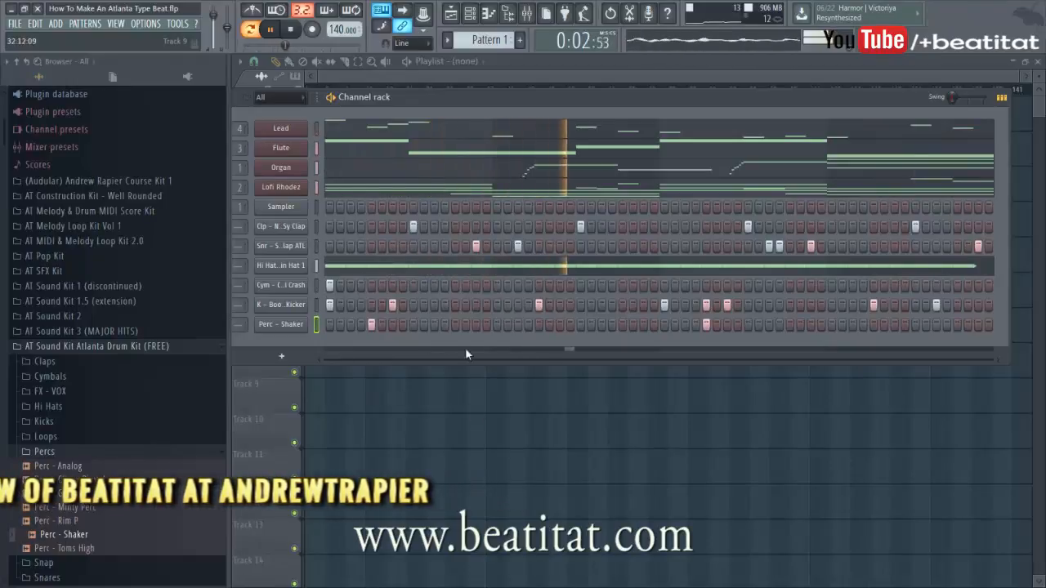
click(294, 30)
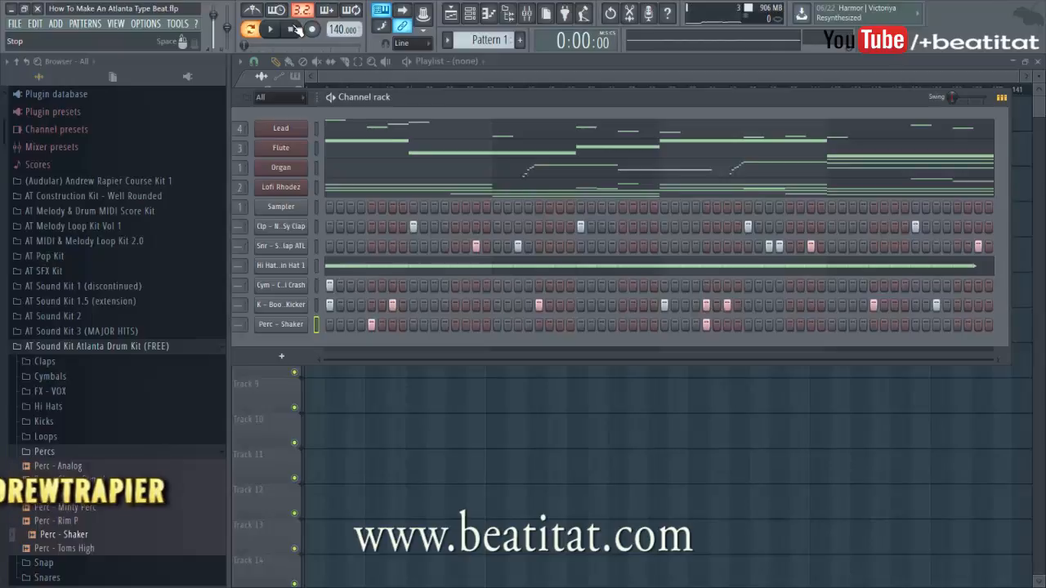
Fill the gap at the end of bar 4 in the Hi Hat - Main Hat 1 piano roll with one more two-step C5 note
right_click(300, 266)
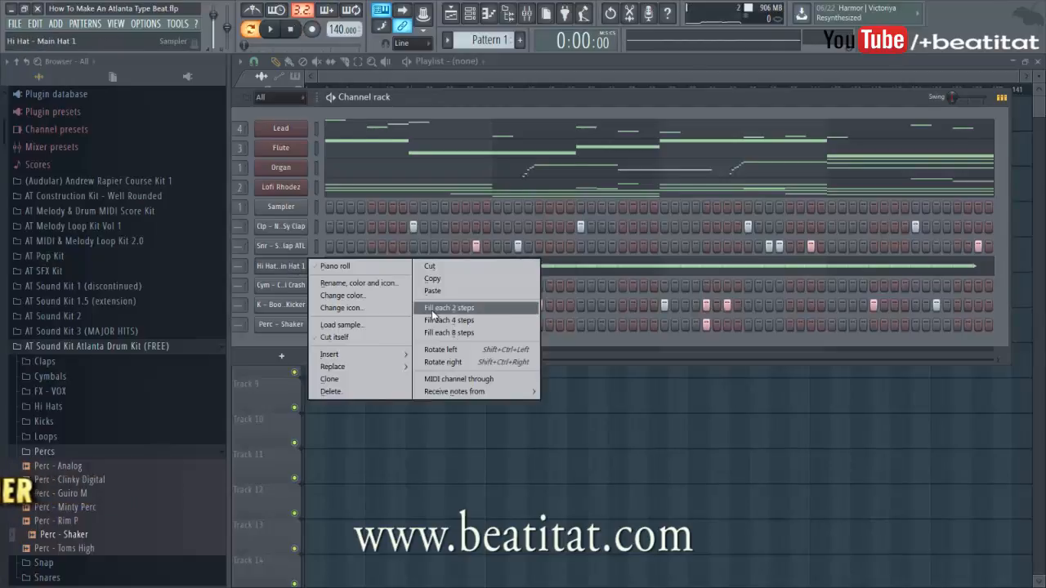
click(765, 275)
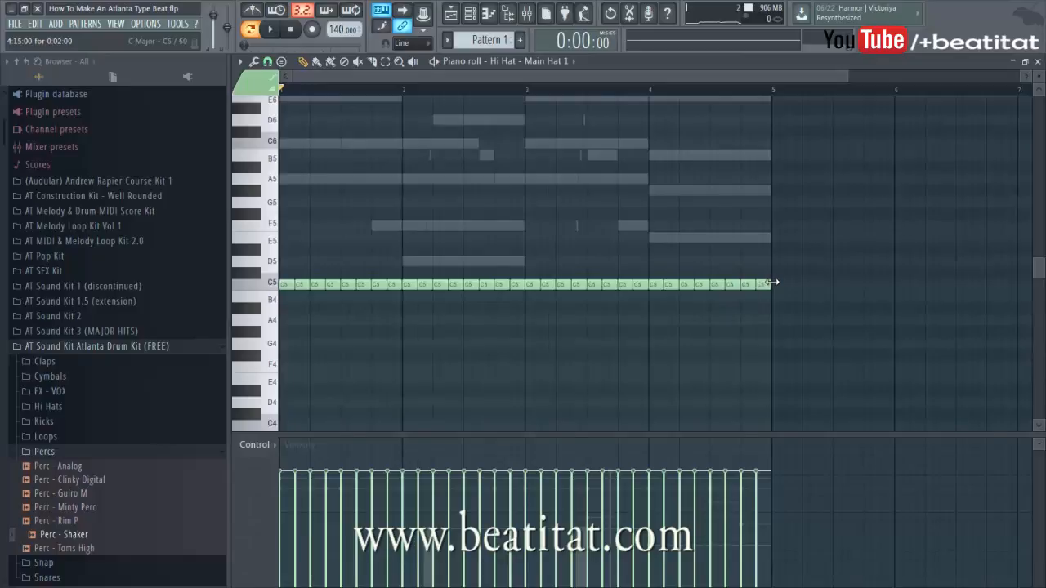
key(ctrl+a)
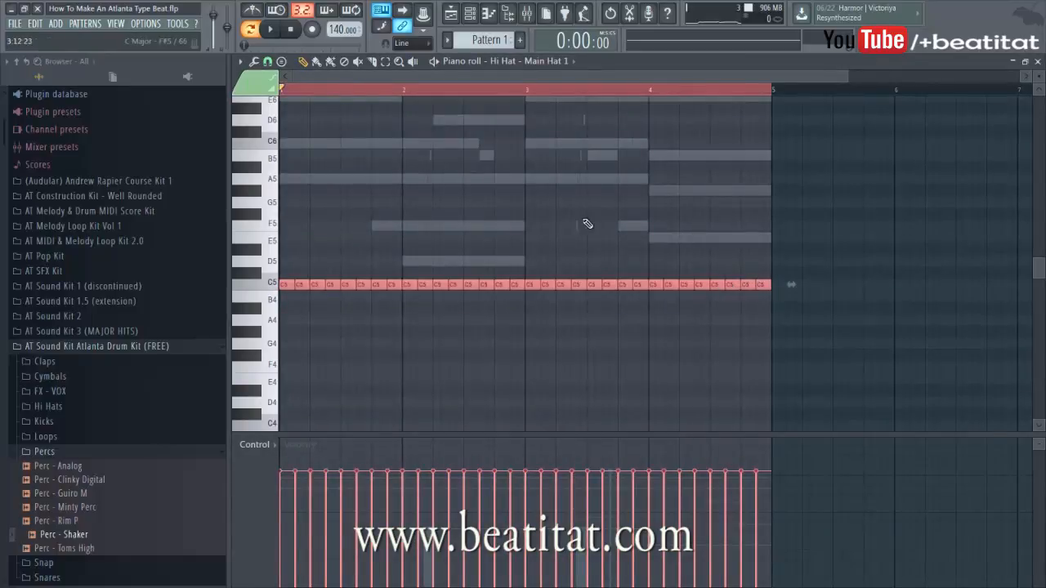
key(Escape)
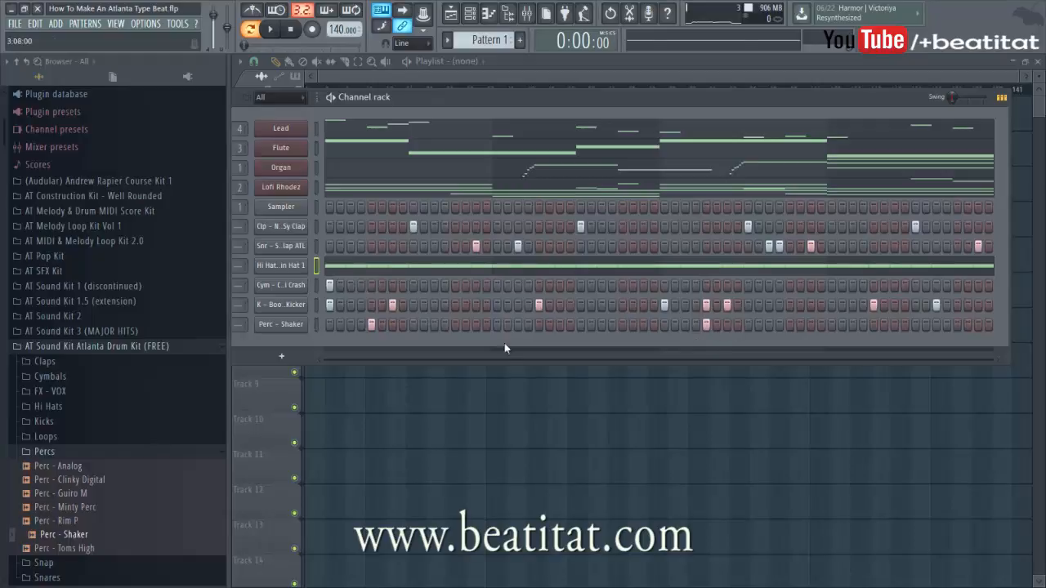
Add Perc - Toms High from the Percs folder as a new channel and open its piano roll
click(78, 520)
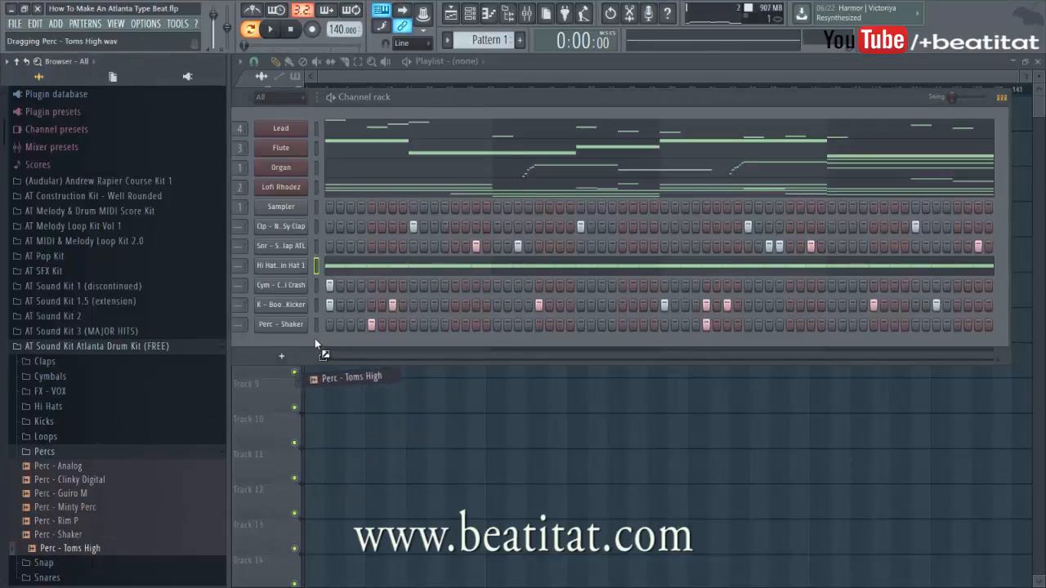
drag(315, 339, 315, 343)
right_click(281, 344)
click(277, 344)
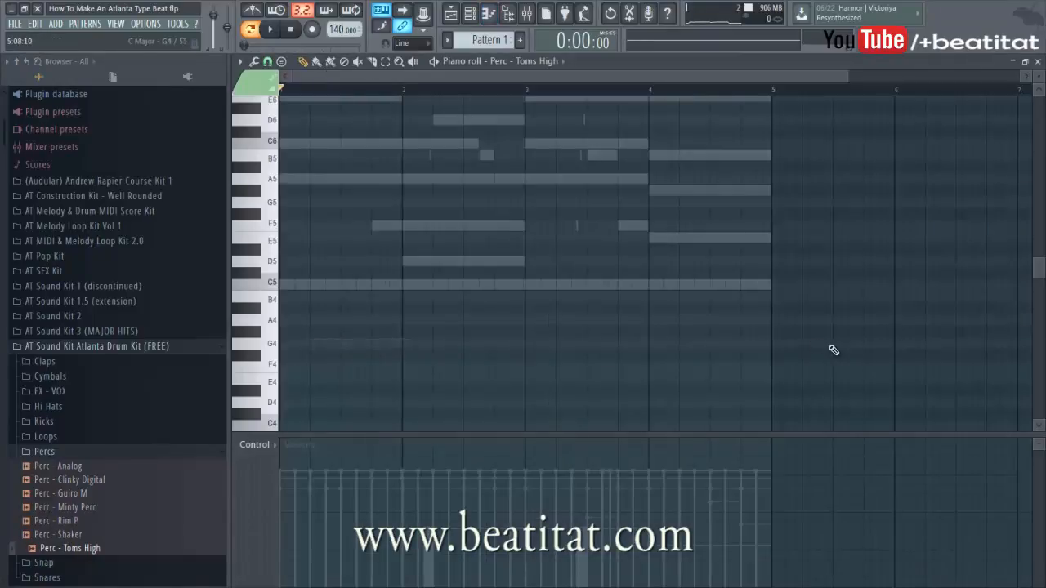
Set the snap to 1/3 step and draw three E5 notes followed by three C5 notes across the last two beats of bar 4
scroll(760, 294, up, 3)
click(726, 239)
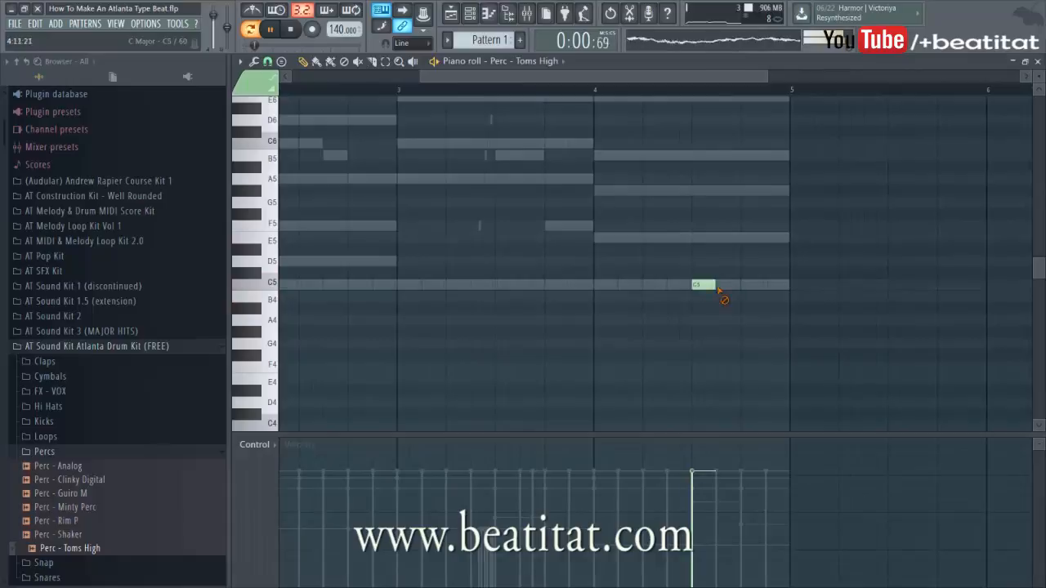
click(270, 63)
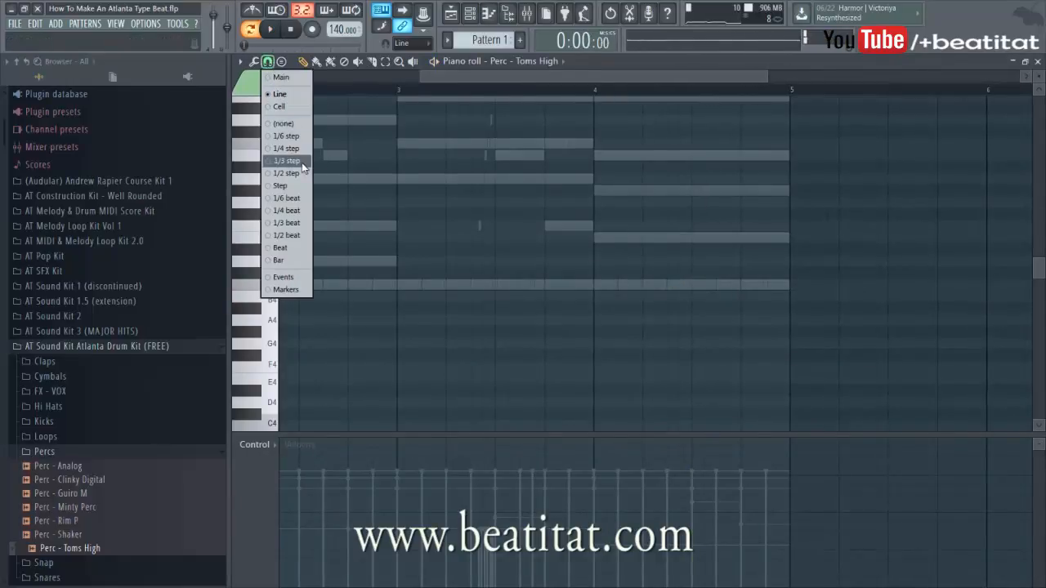
click(301, 163)
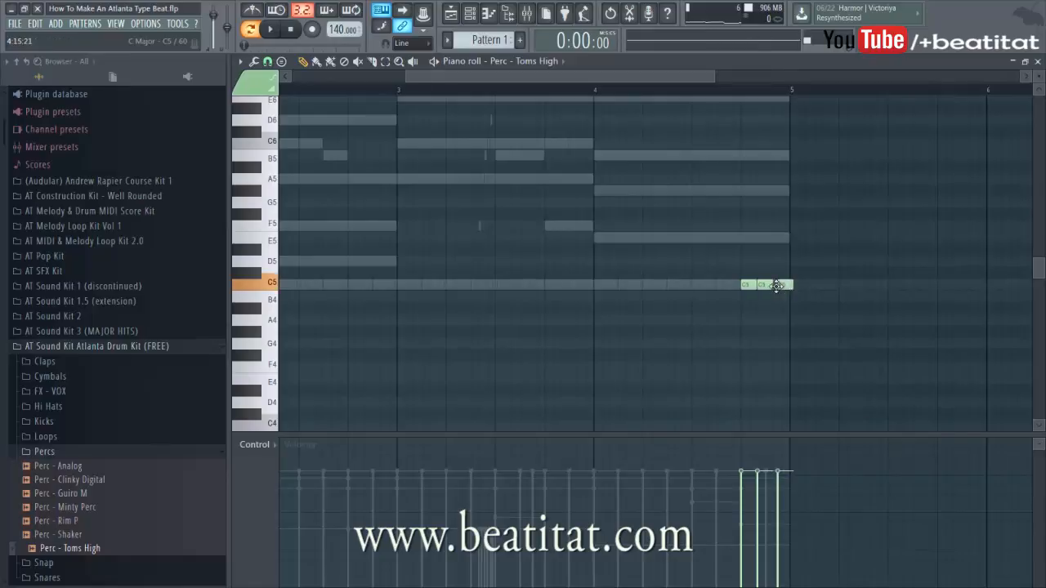
drag(689, 185, 708, 238)
click(693, 237)
click(715, 247)
right_click(715, 249)
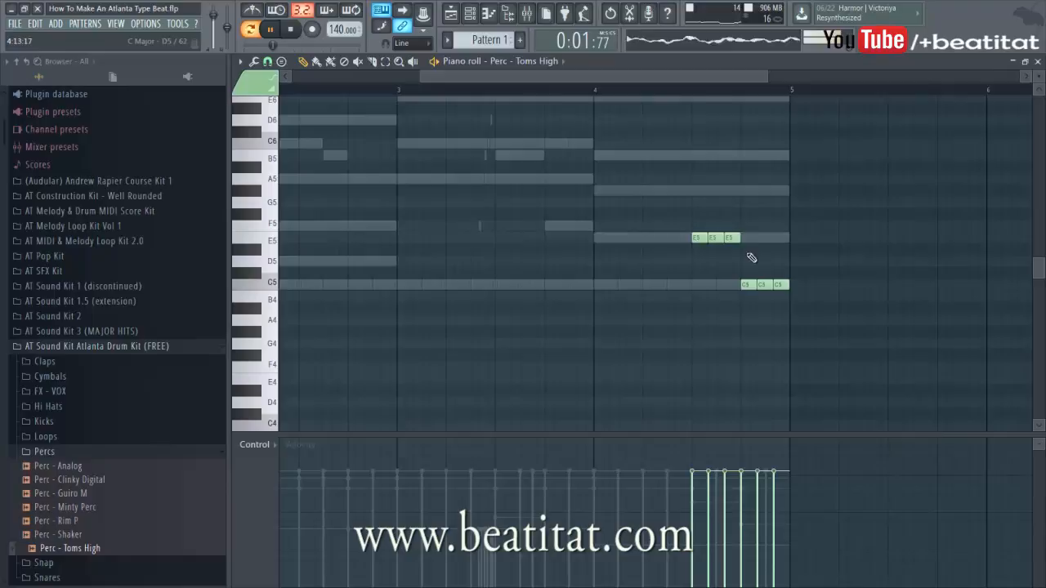
Play back the end of bar 4 and transpose the three E5 tom notes down to A4
click(690, 99)
key(space)
right_click(693, 100)
click(687, 93)
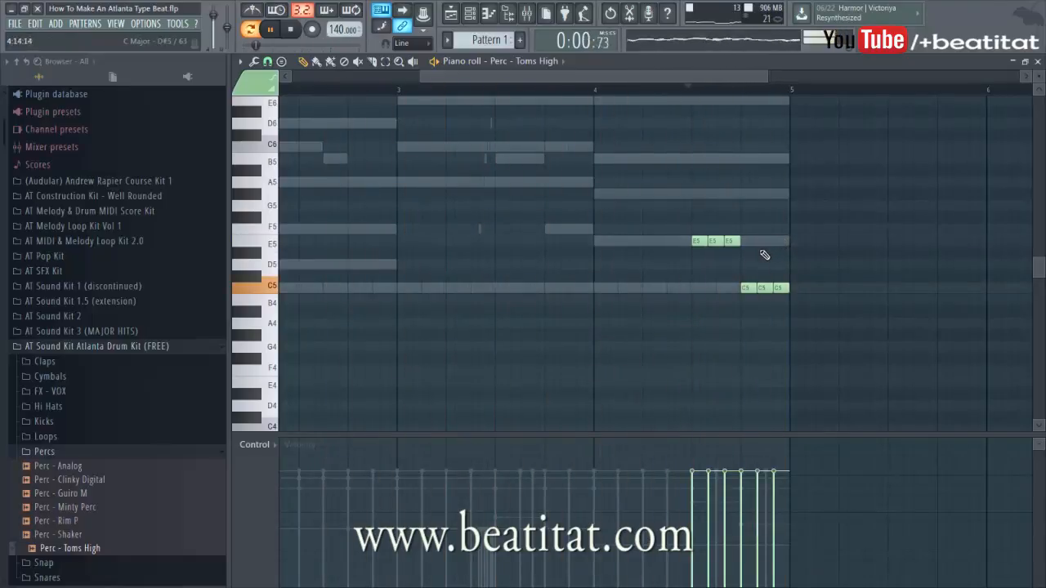
drag(771, 243, 643, 217)
key(Down)
key(Down)
key(Down)
key(Down)
key(Down)
key(Down)
key(Down)
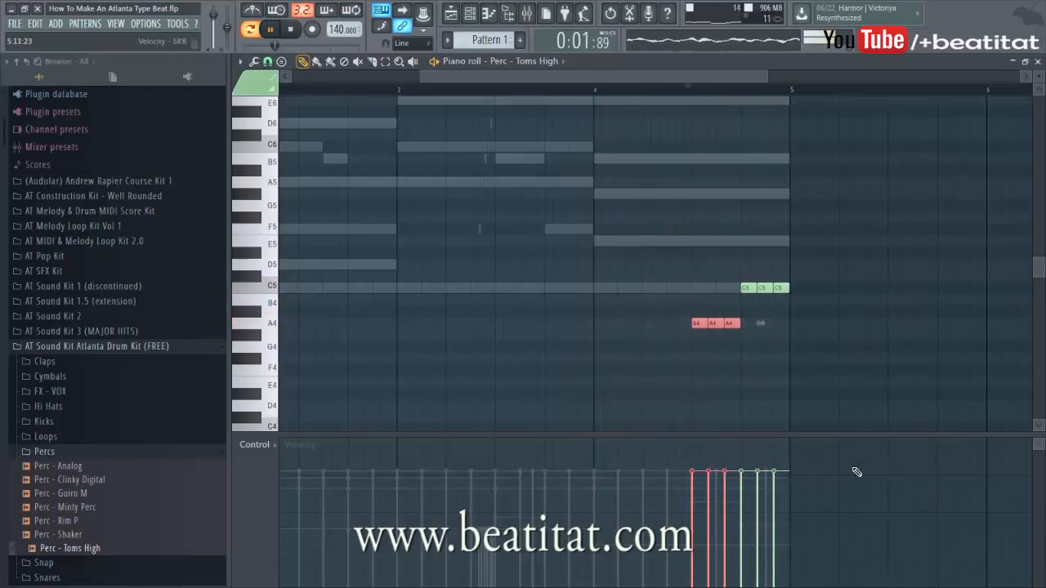
Shorten the A4 tom notes to two thirds of a step and delete the middle one, checking the rhythm in playback
drag(722, 325, 714, 331)
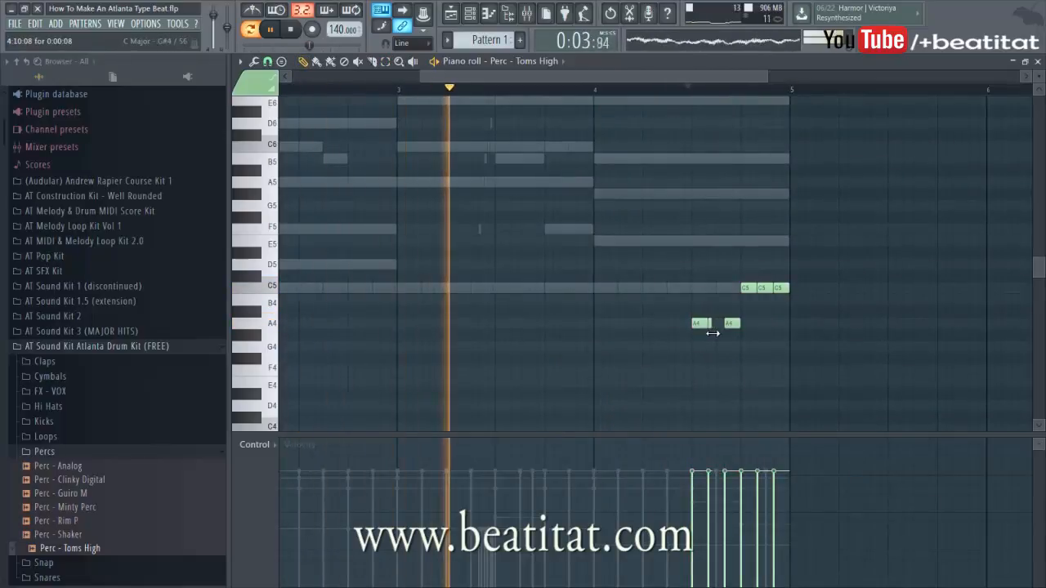
right_click(727, 324)
click(728, 325)
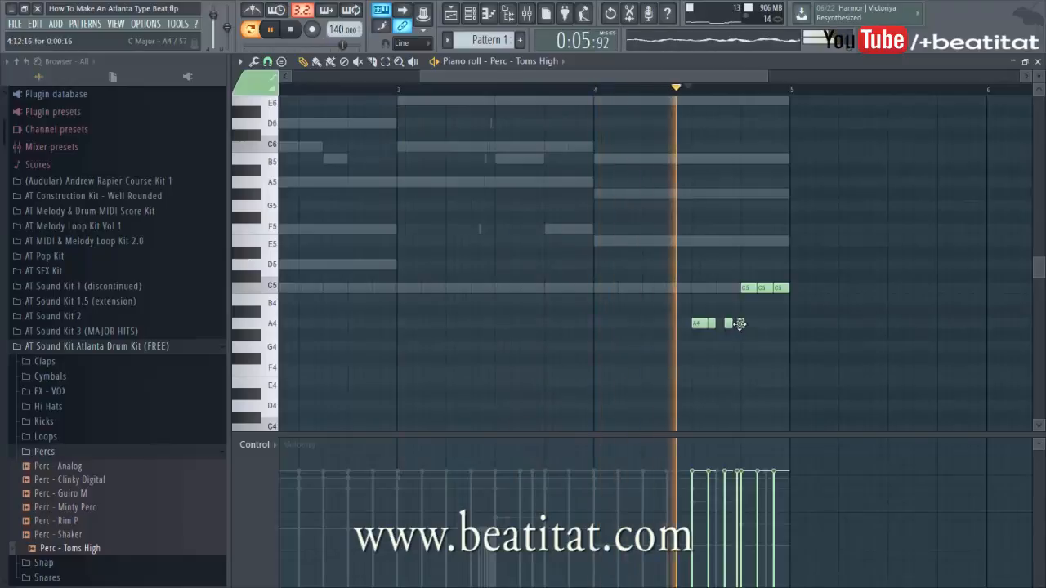
key(space)
right_click(698, 325)
click(696, 326)
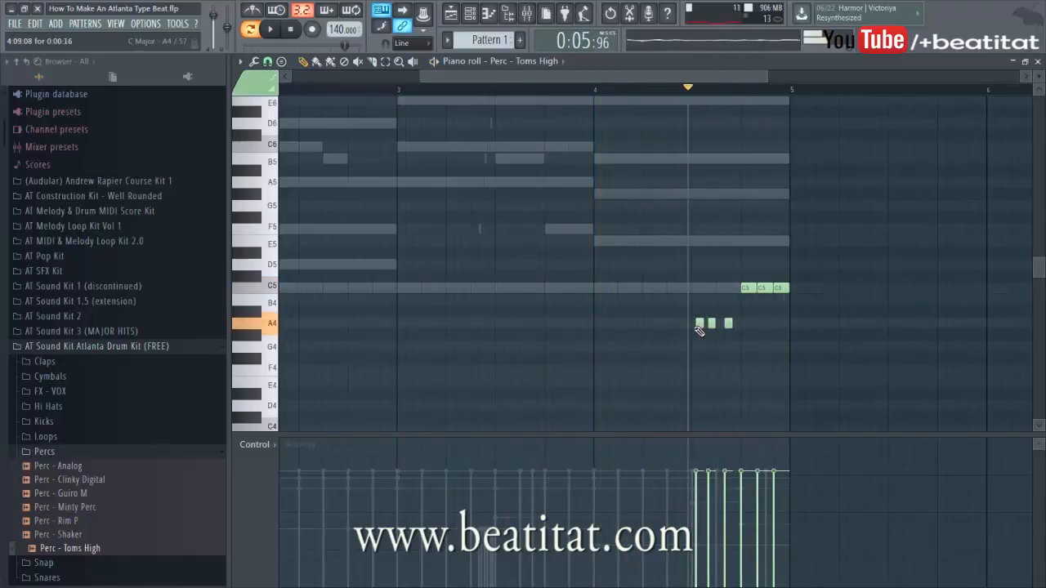
key(space)
right_click(712, 324)
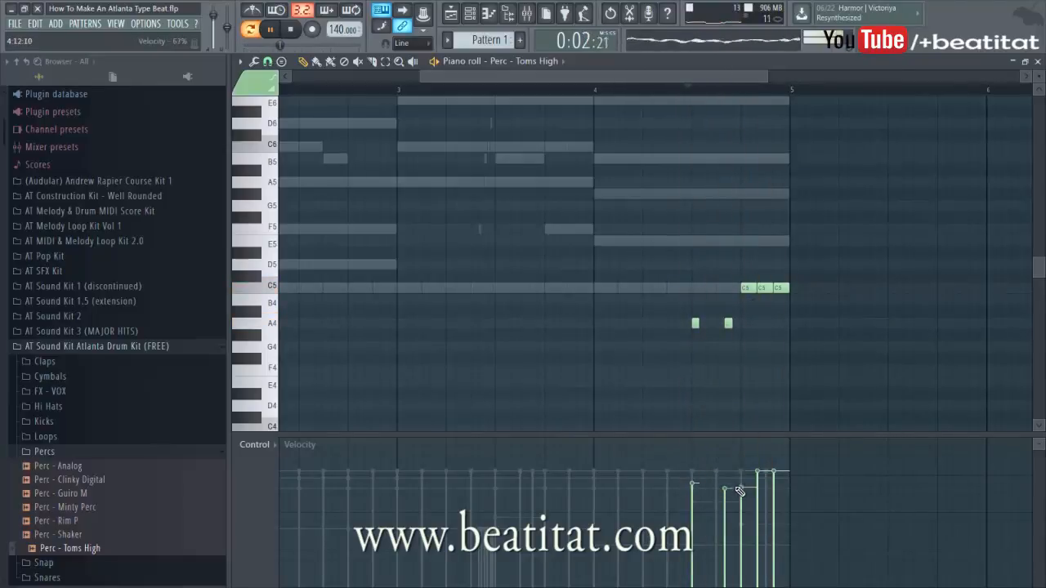
Vary the velocities of the tom notes, transpose the whole tom roll down one octave, and stop playback
drag(742, 478, 773, 480)
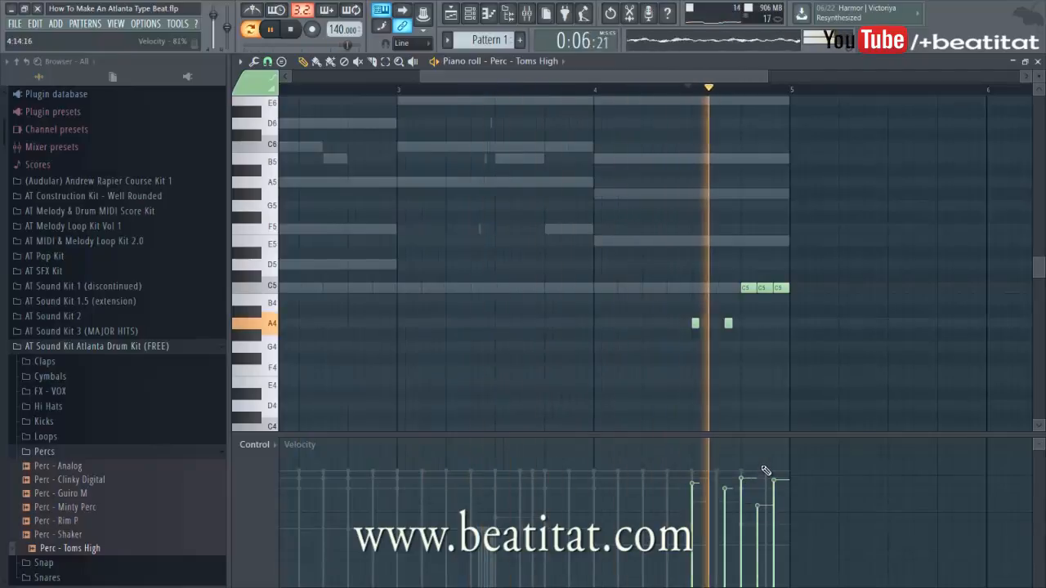
key(Escape)
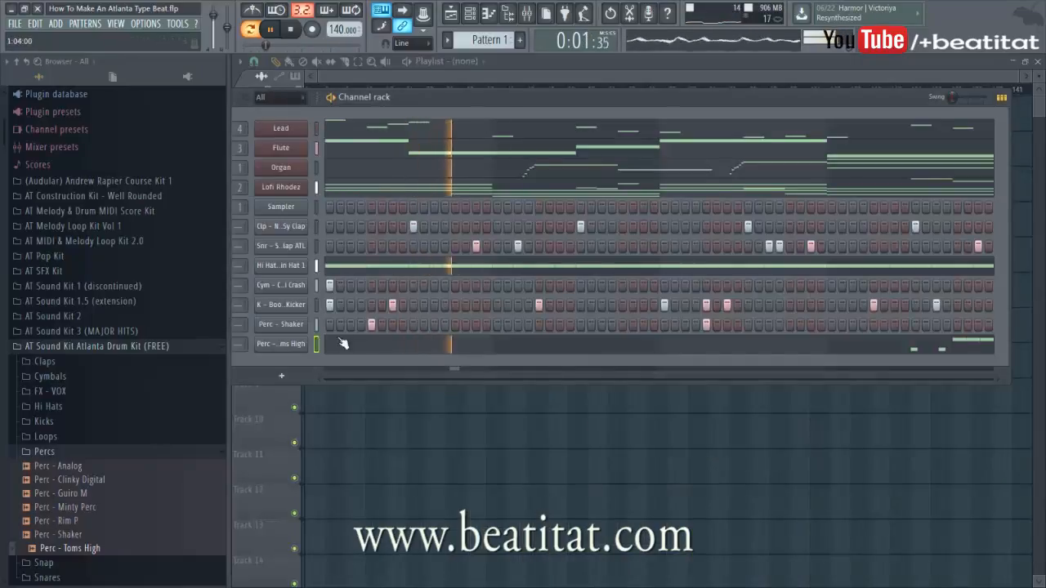
click(563, 351)
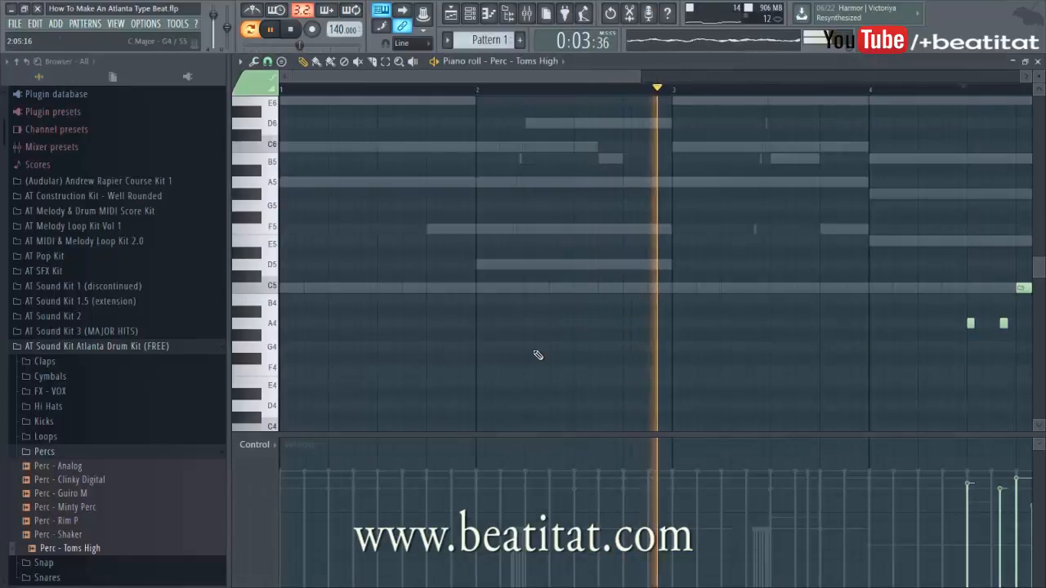
key(ctrl+Down)
scroll(572, 327, down, 3)
scroll(666, 268, down, 5)
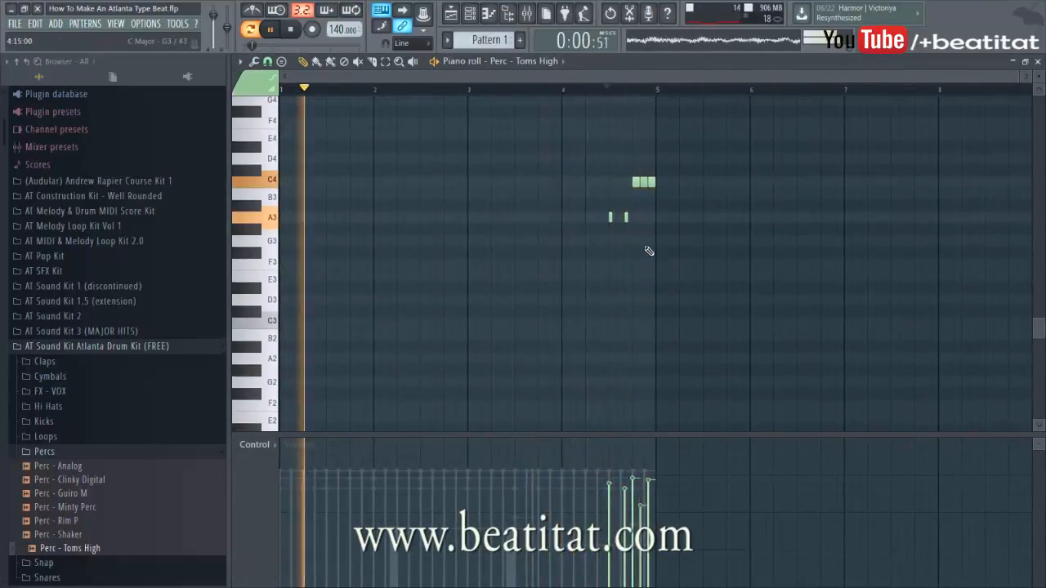
key(space)
key(Escape)
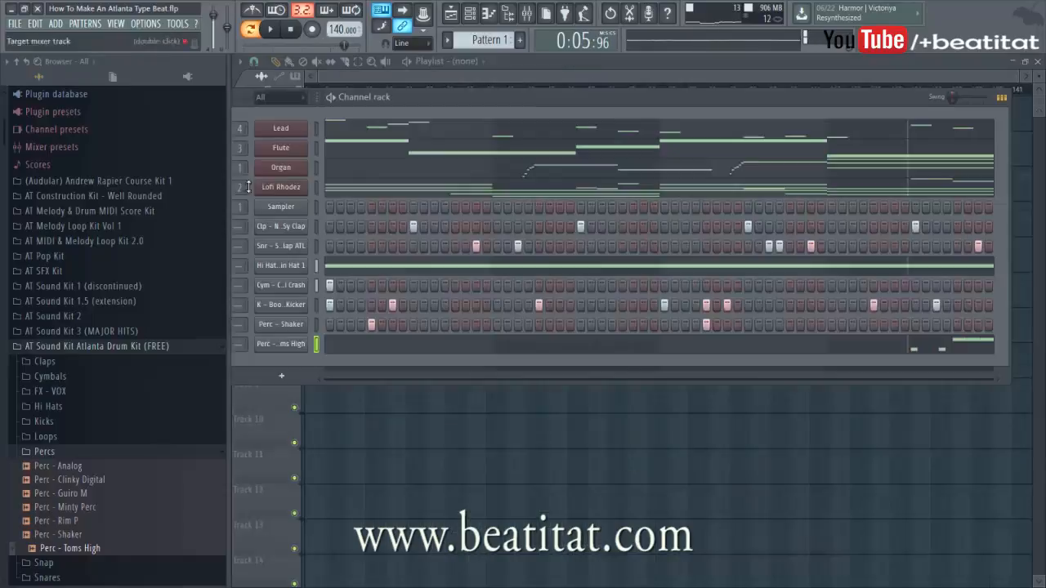
Show the full channel controls, solo the Perc - Toms High channel and listen to it alone
drag(494, 105, 584, 97)
right_click(287, 335)
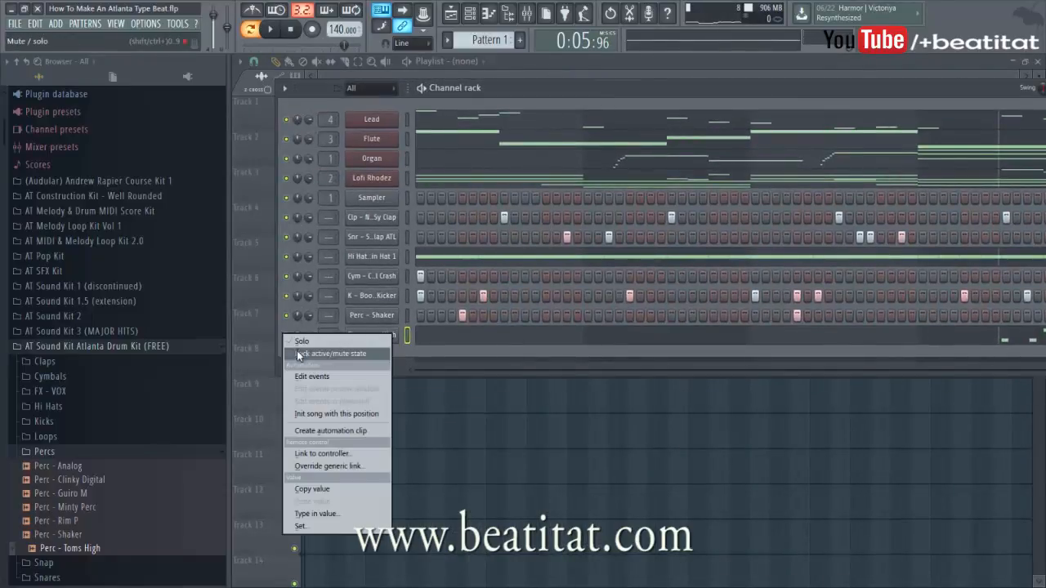
click(301, 343)
key(space)
click(448, 333)
key(space)
key(space)
key(space)
key(Escape)
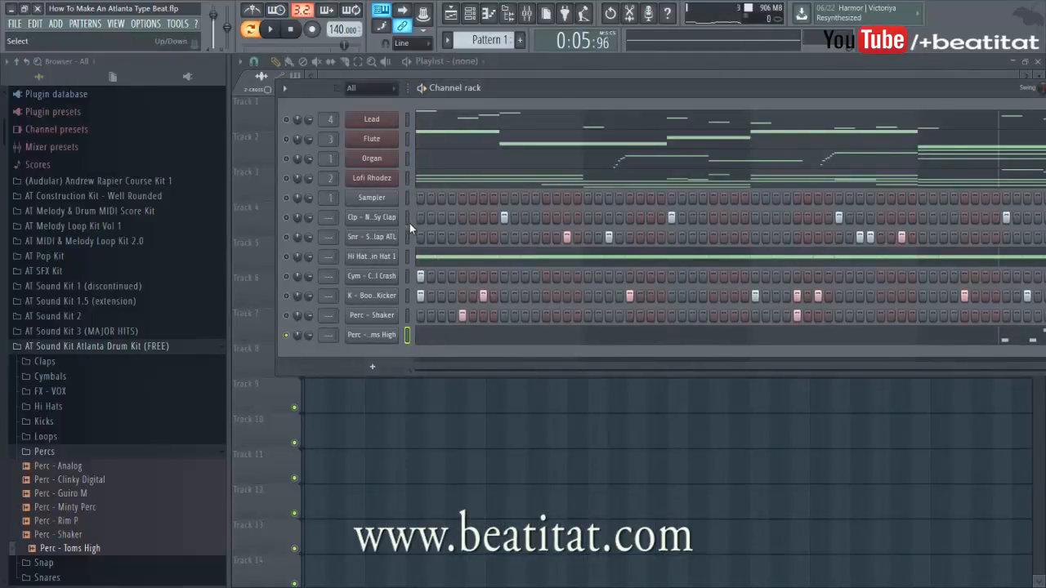
Select all drum channels from Natural Sy Clap to Toms High and turn off the solo on Toms High
drag(410, 225, 409, 493)
right_click(295, 335)
click(304, 343)
right_click(289, 336)
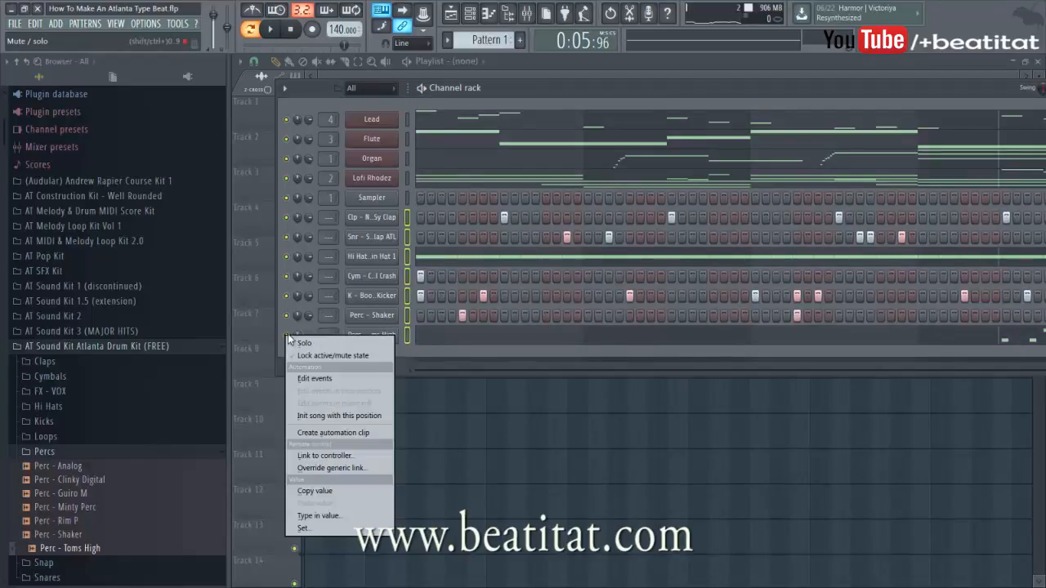
click(651, 92)
Route the selected drum channels to consecutive mixer tracks starting from Insert 5 and check the routing during playback
click(535, 20)
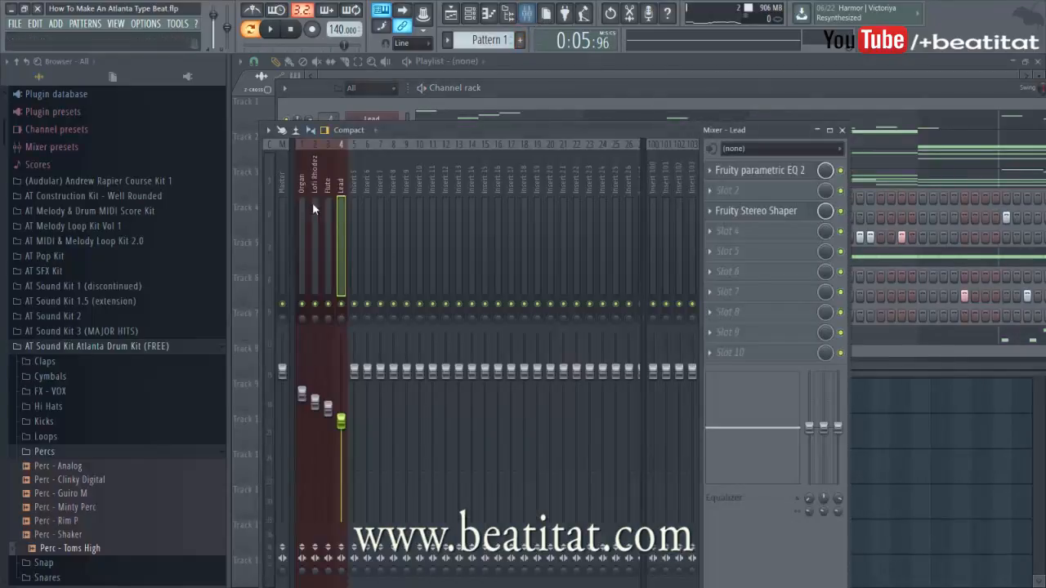
click(360, 205)
right_click(358, 205)
mouse_move(425, 245)
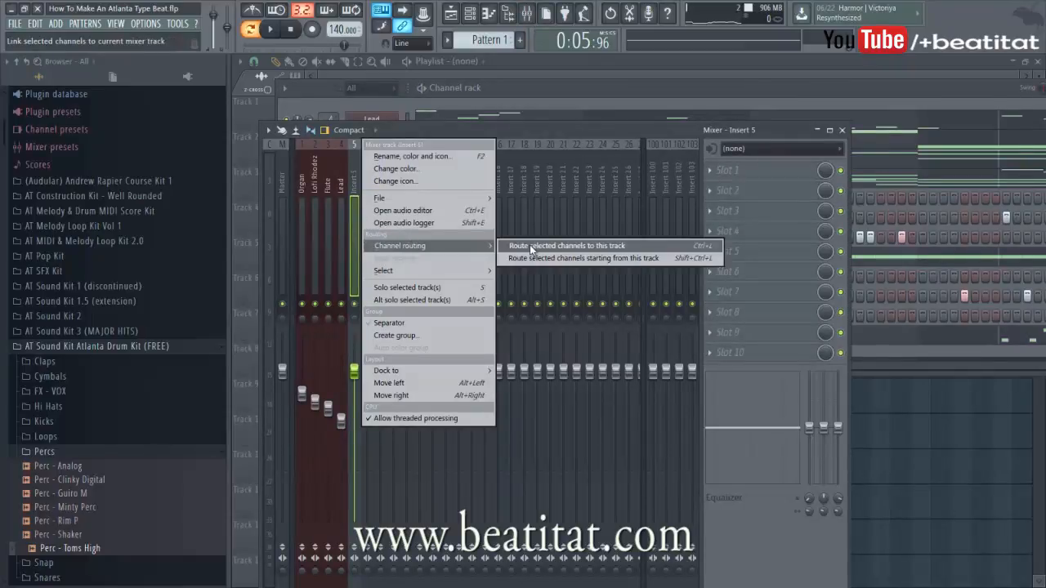
click(531, 247)
key(space)
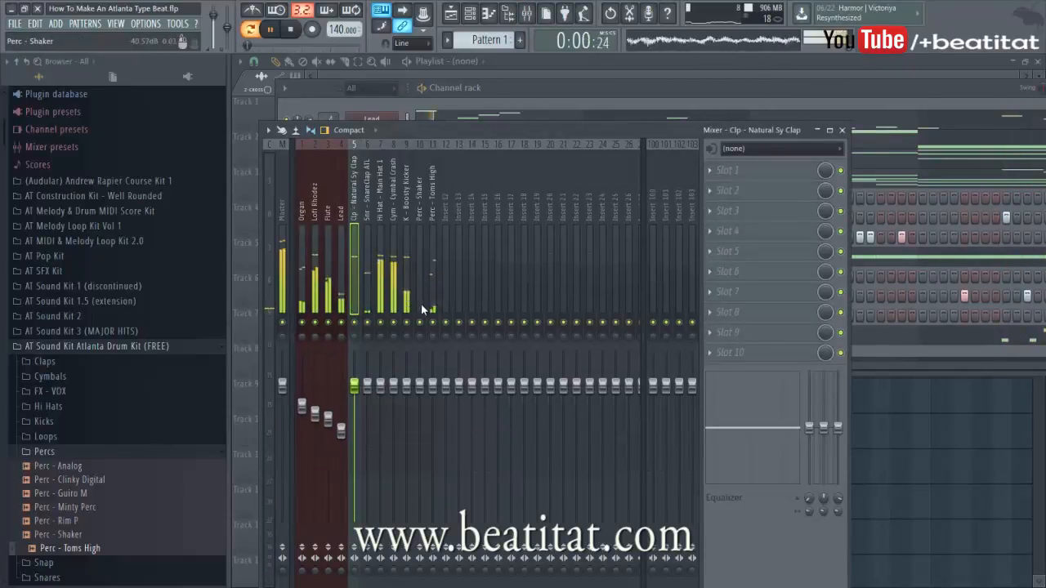
click(561, 98)
click(292, 32)
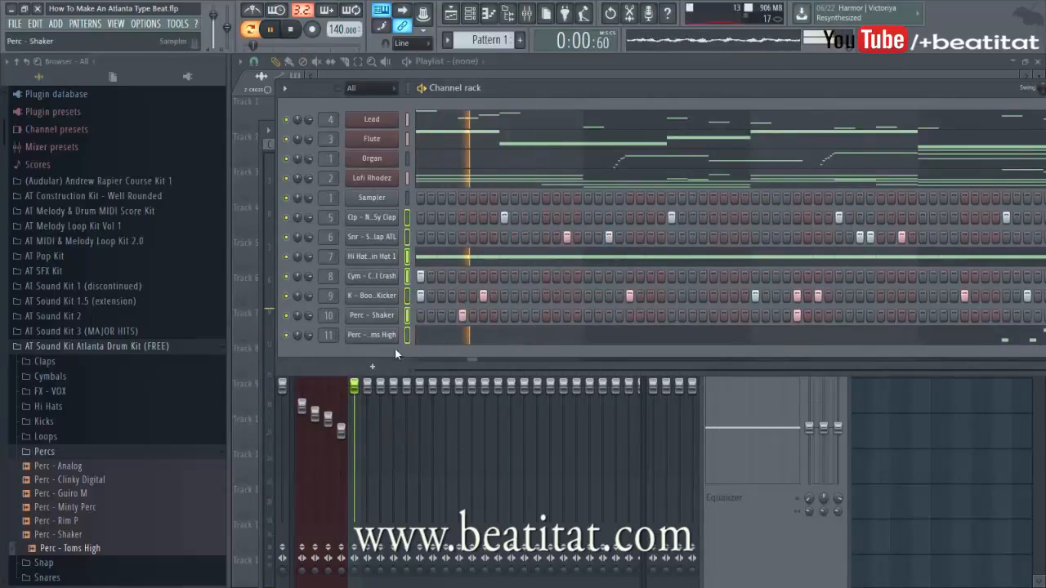
Lower the Lead mixer level slightly and the Hi Hat - Main Hat 1 level more clearly while the pattern plays
click(588, 381)
click(343, 294)
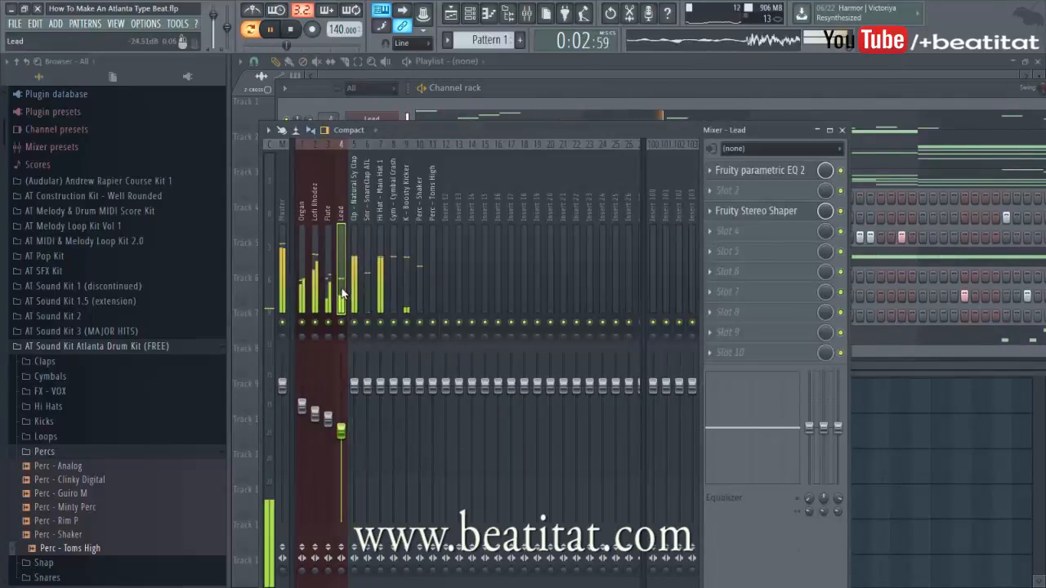
click(359, 279)
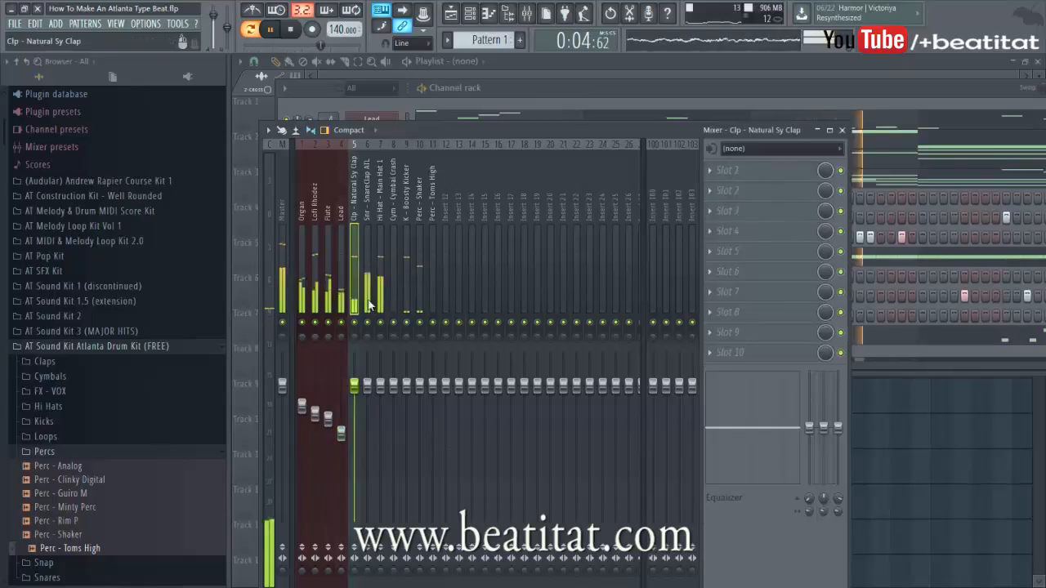
click(381, 295)
drag(380, 390, 381, 422)
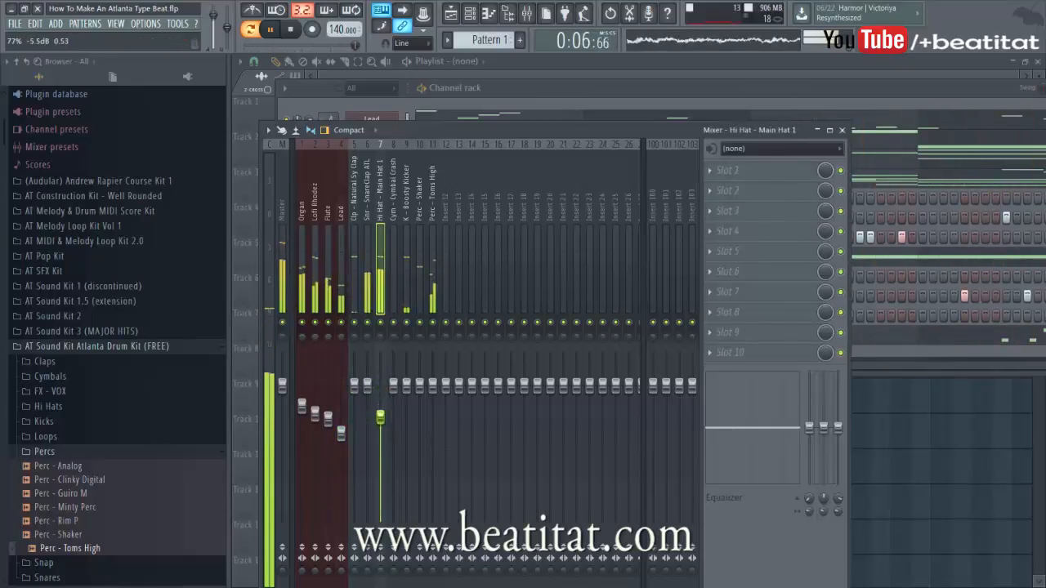
Insert Fruity parametric EQ 2 on the Perc - Toms High mixer track, with a band 1 high pass around 86 Hz and slight boosts on bands 2 and 3
click(431, 284)
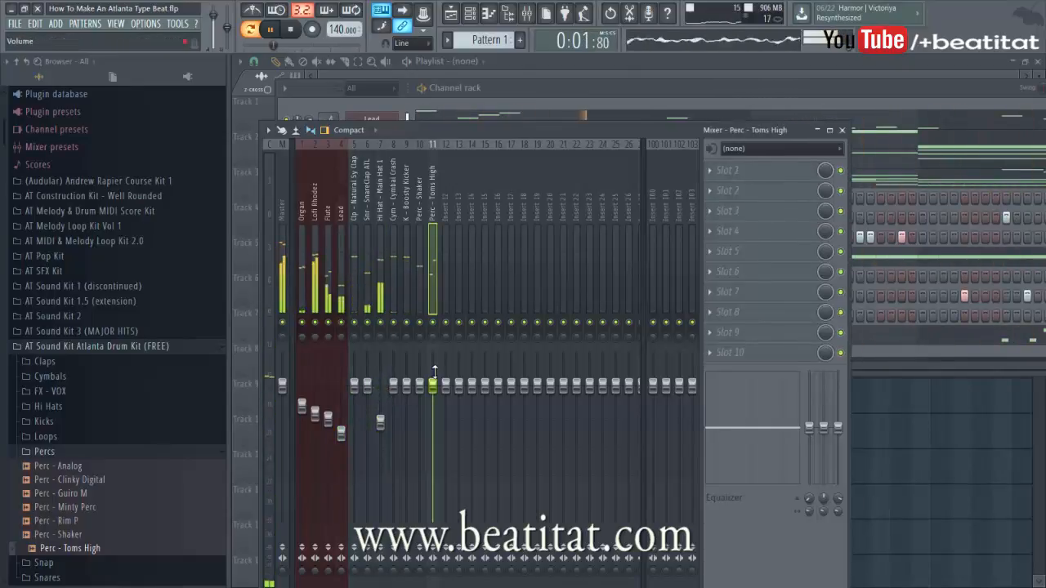
click(727, 178)
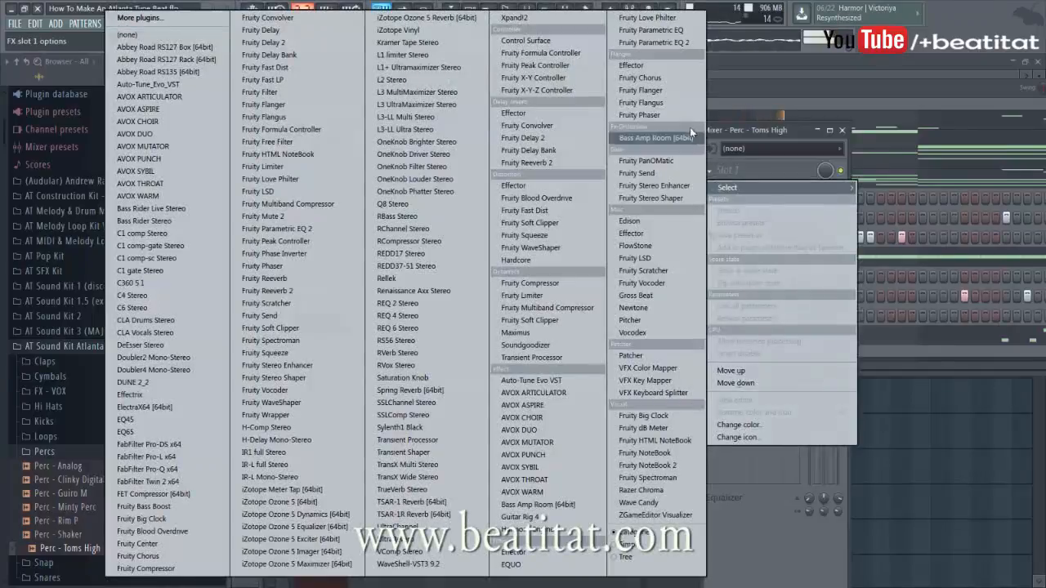
click(668, 45)
drag(299, 228, 288, 278)
drag(547, 155, 547, 171)
drag(327, 228, 382, 216)
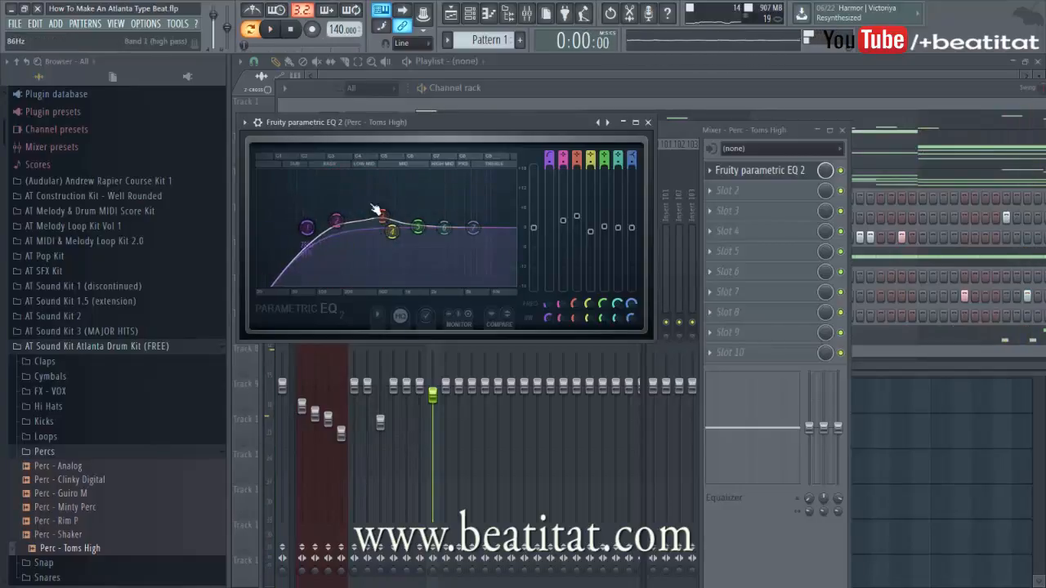
click(811, 109)
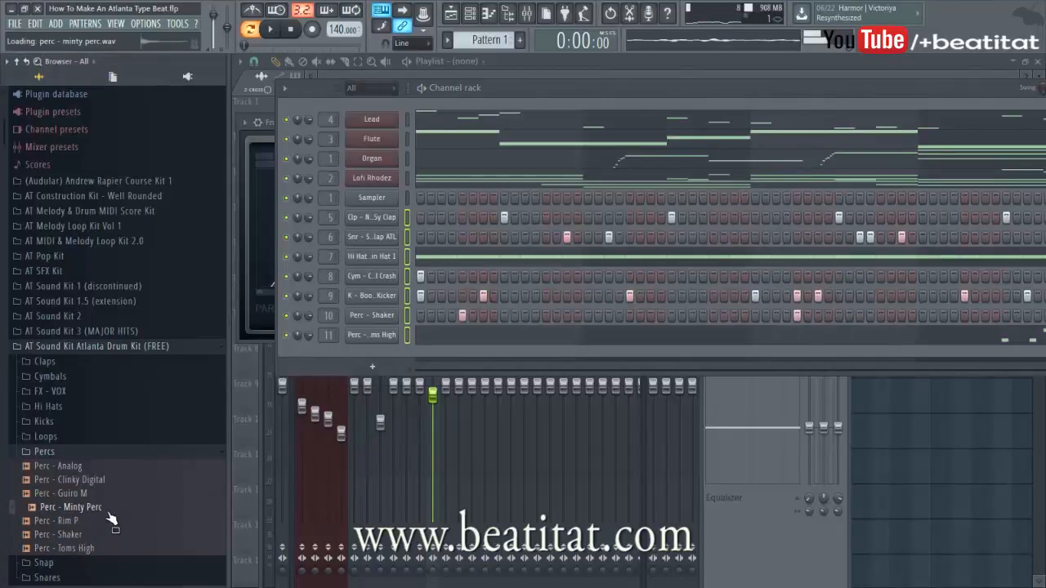
Replace the Toms High sample with Perc - Rim P and delete the two A3 notes in its piano roll
drag(385, 340, 386, 339)
click(447, 337)
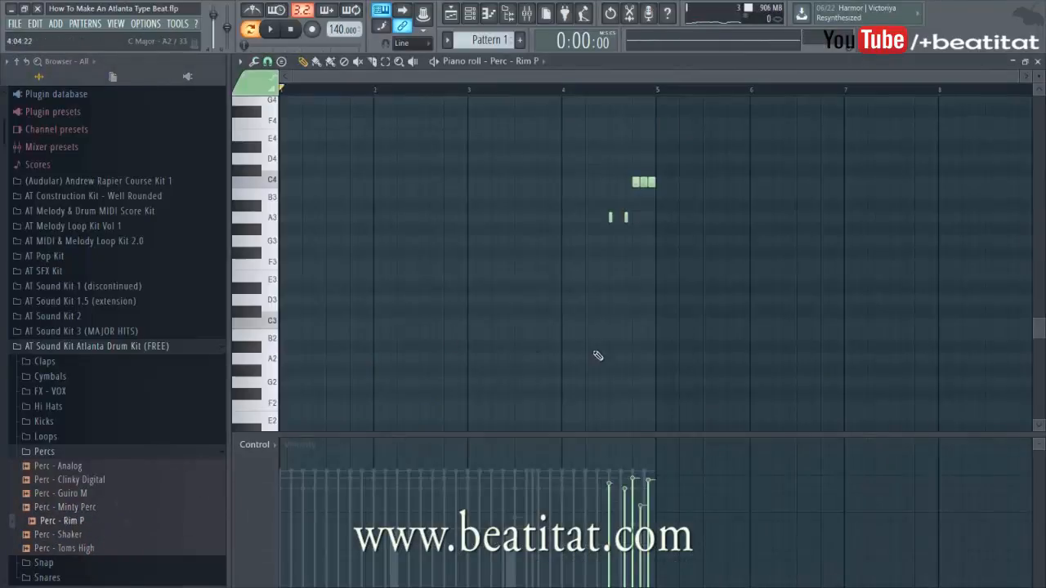
key(space)
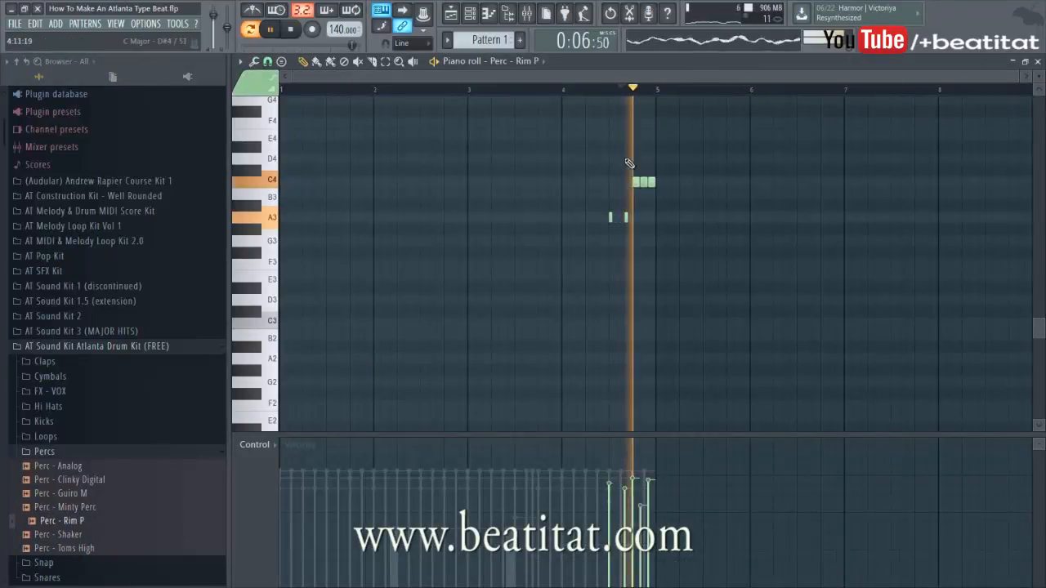
right_click(610, 217)
right_click(626, 218)
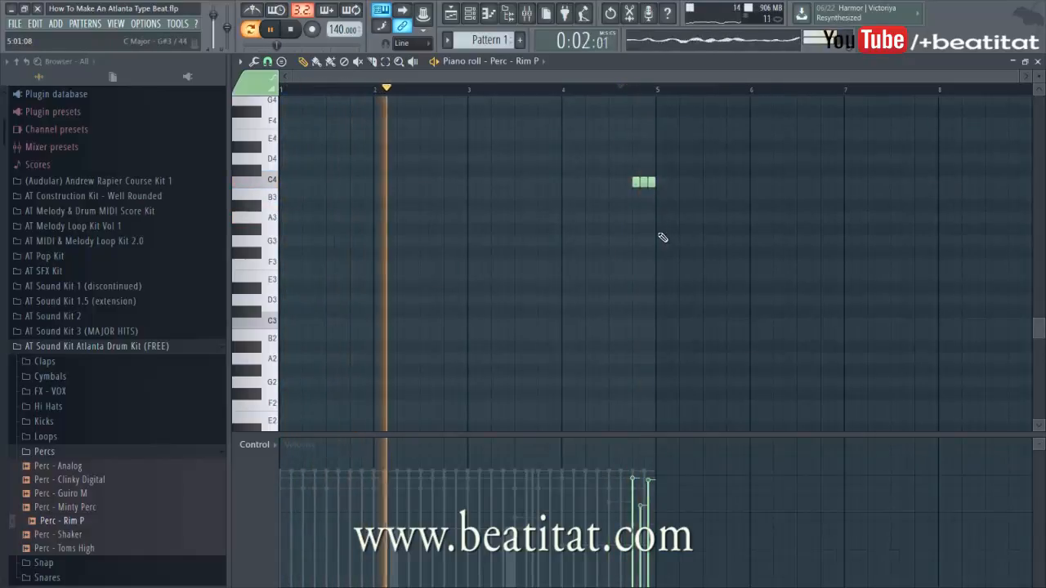
key(Escape)
Lower the Perc - Toms High mixer track to about -6 dB and insert Fruity Reeverb 2 in slot 3
click(768, 560)
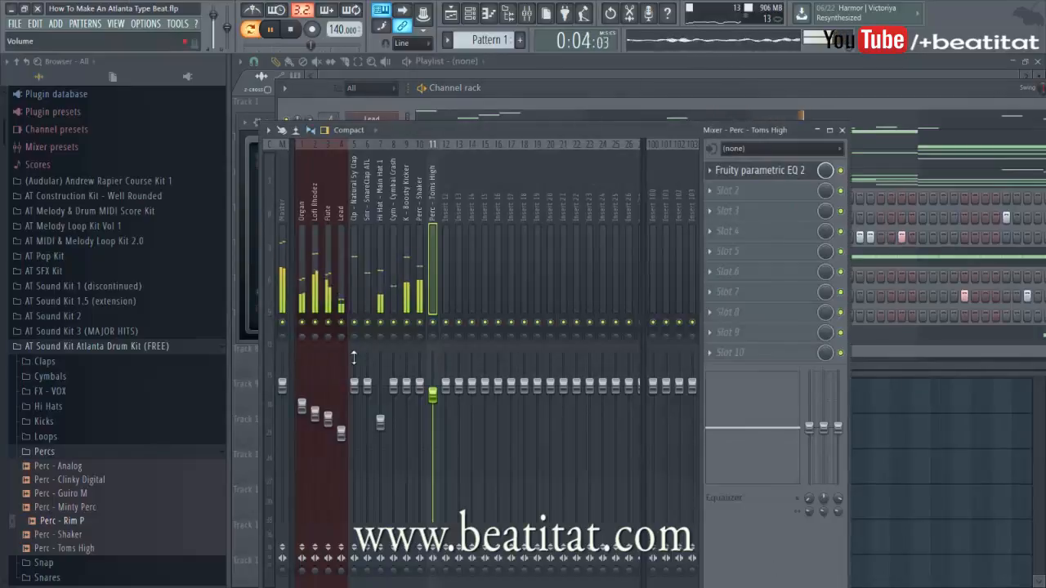
drag(437, 405, 437, 429)
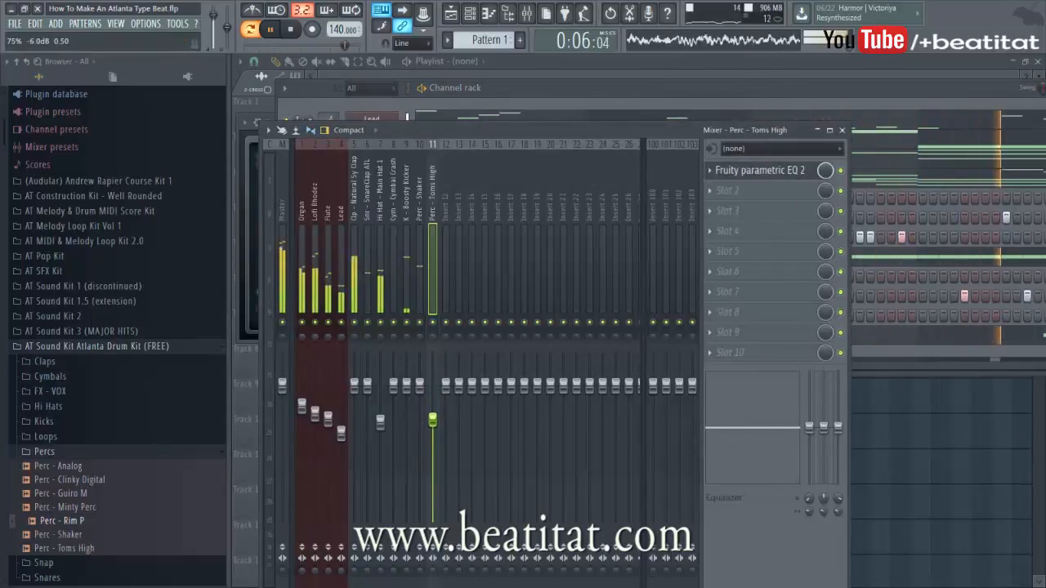
click(764, 213)
click(579, 165)
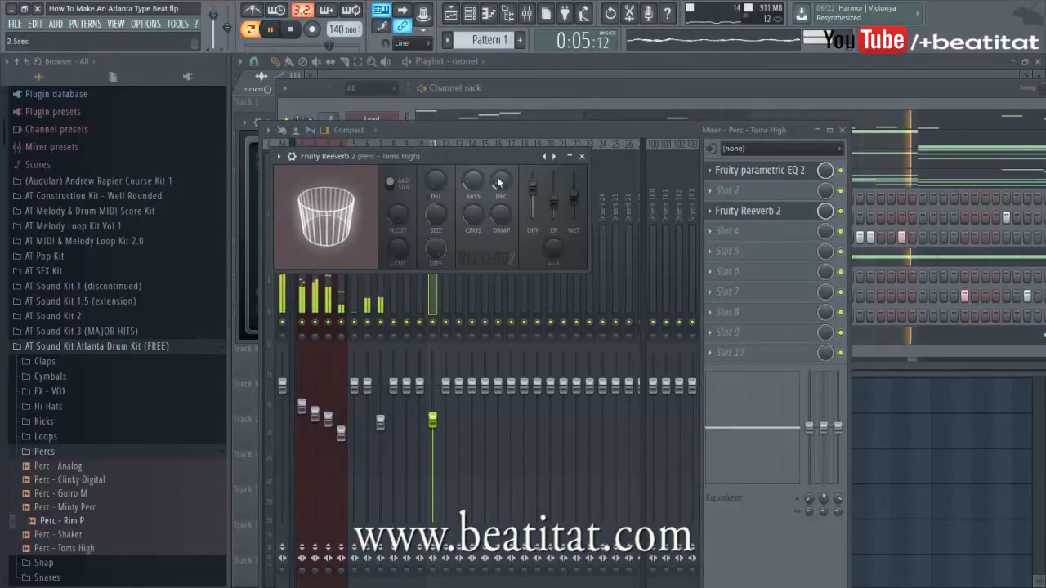
click(433, 418)
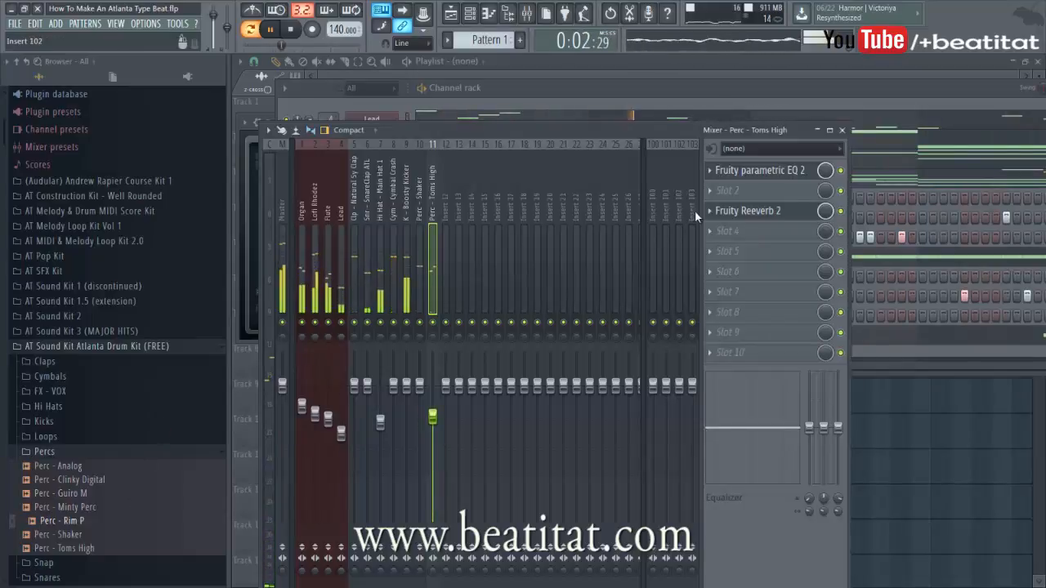
click(842, 132)
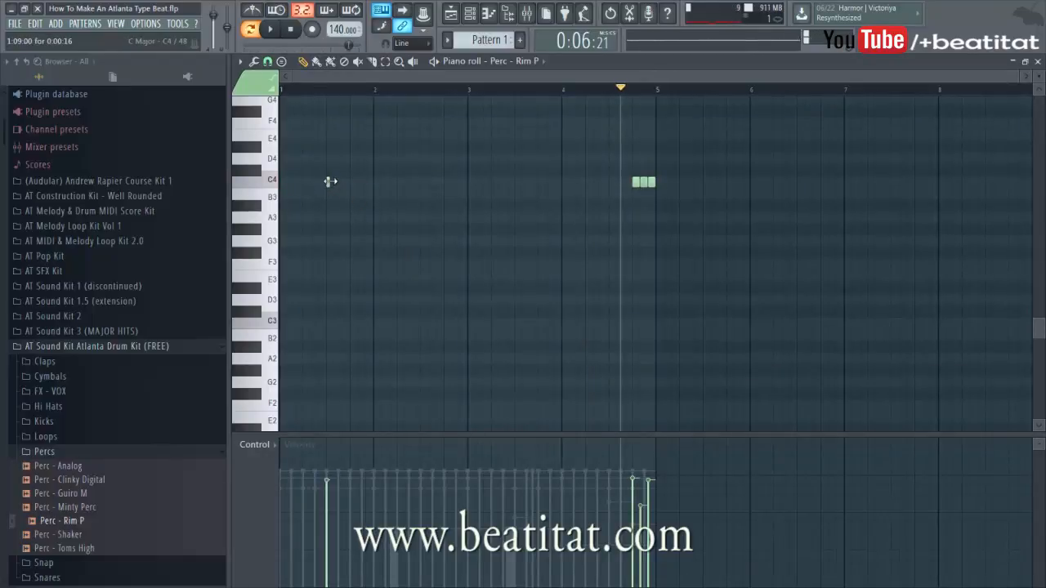
Add Rim P notes on C4 at step 13 of bars 1 and 3 and at step 3 of bar 2
click(334, 181)
right_click(331, 182)
click(354, 183)
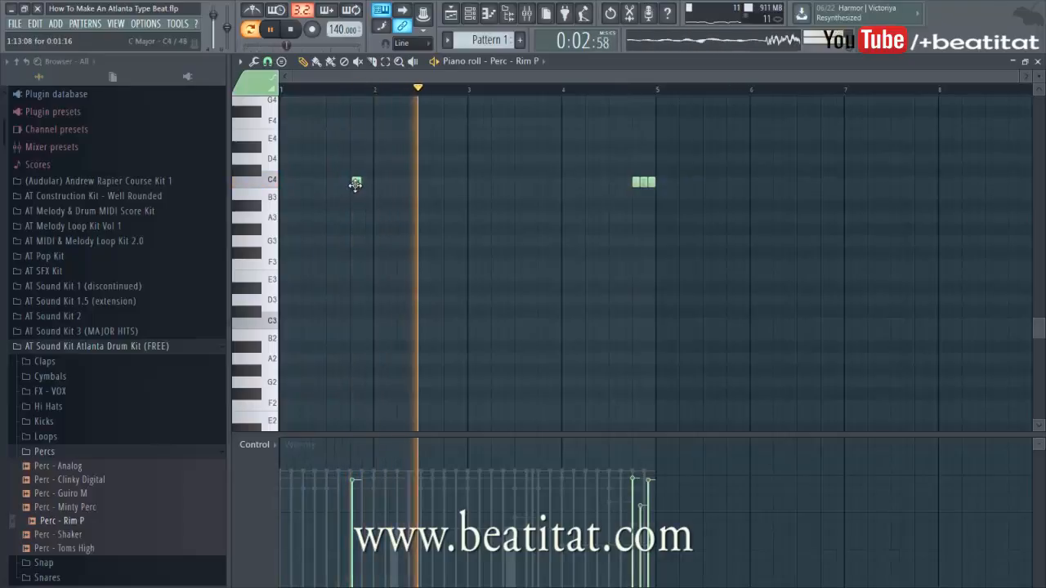
drag(357, 183, 354, 183)
click(542, 182)
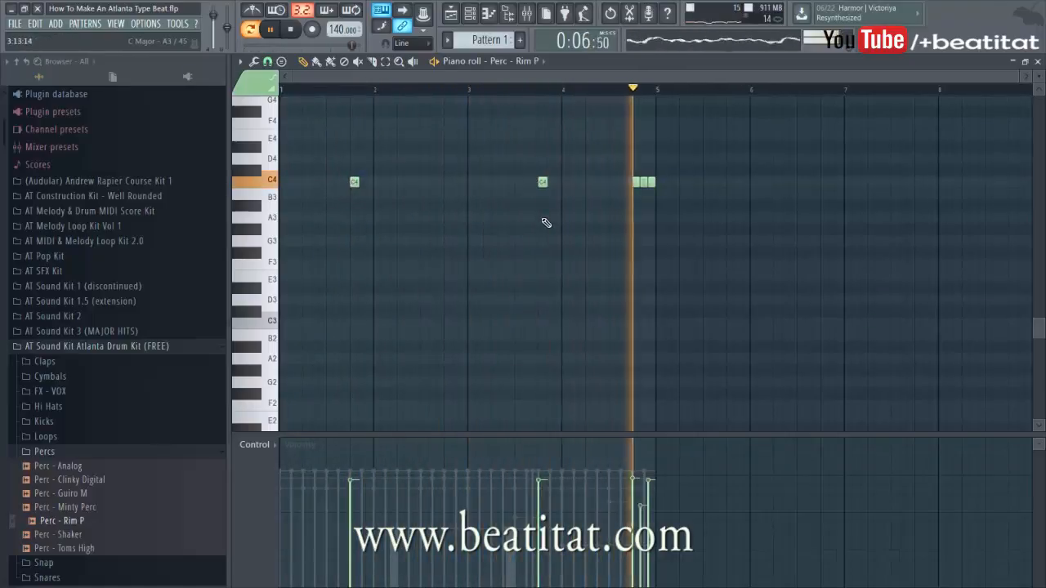
scroll(546, 242, up, 2)
scroll(546, 243, down, 1)
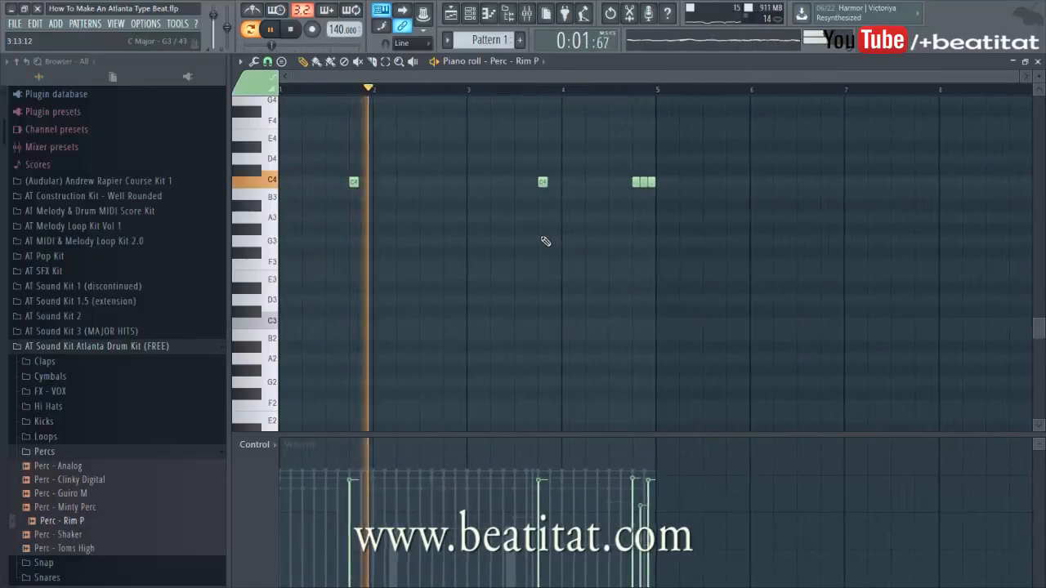
scroll(383, 193, up, 2)
click(397, 183)
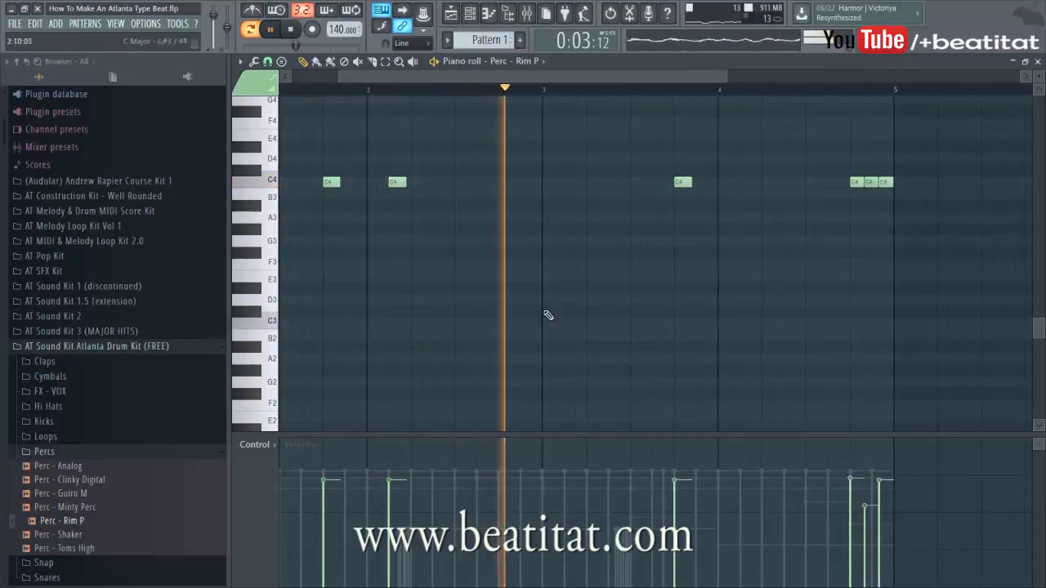
Set the Perc - Toms High track's Fruity Reeverb 2 decay to about 3.2 s and its dry level to about 105%
key(Escape)
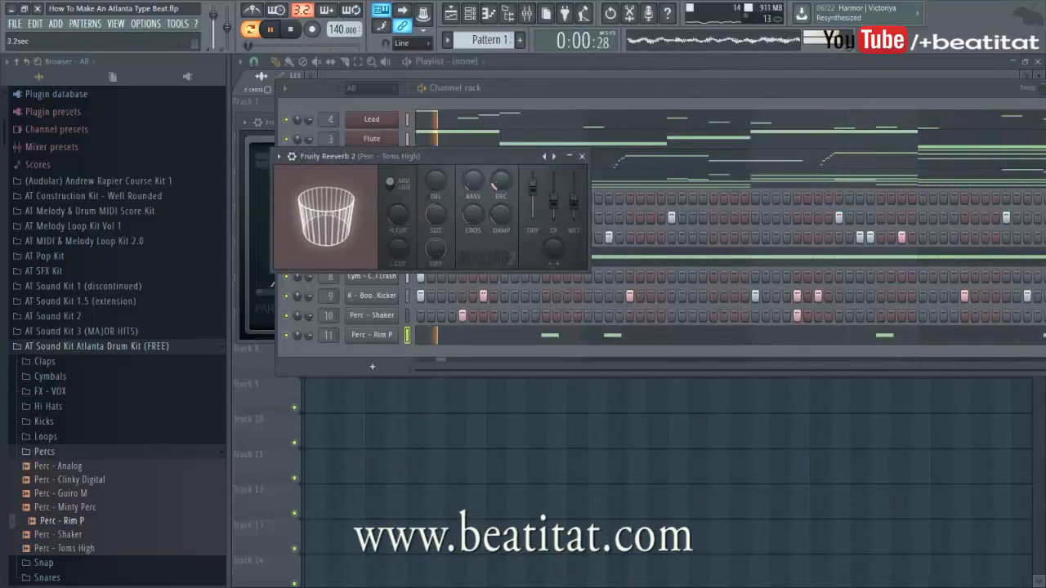
drag(536, 190, 537, 185)
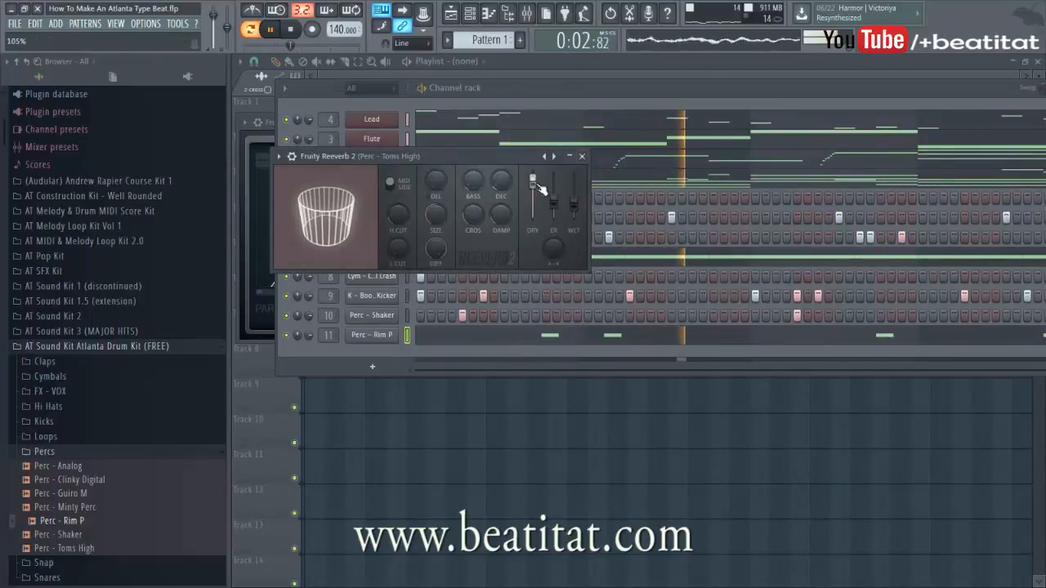
click(582, 156)
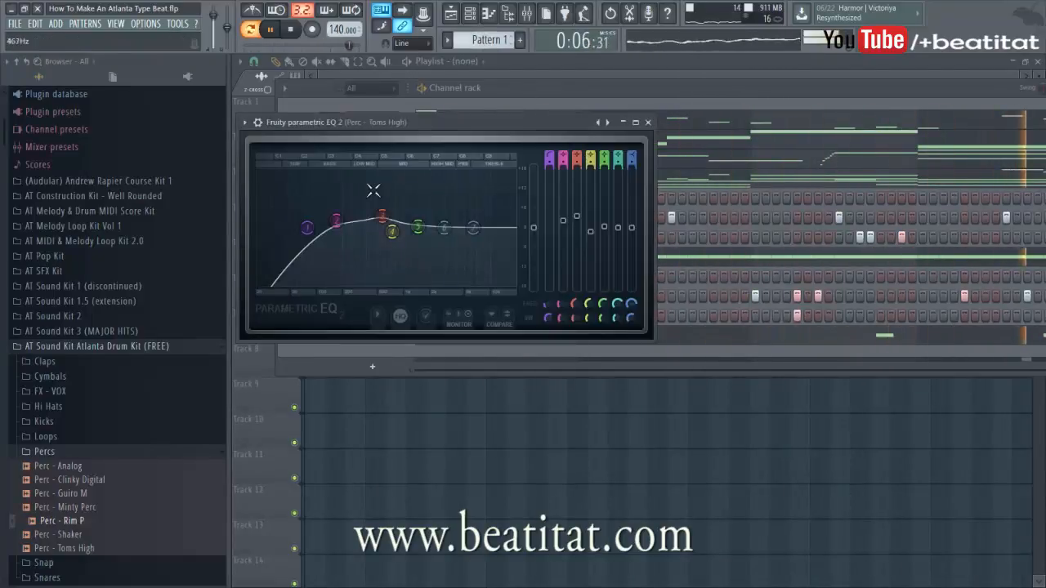
Deepen the Toms High EQ's band 4 cut, lower band 7 around 12 kHz, and trim the track level to about -6.4 dB
drag(392, 231, 497, 248)
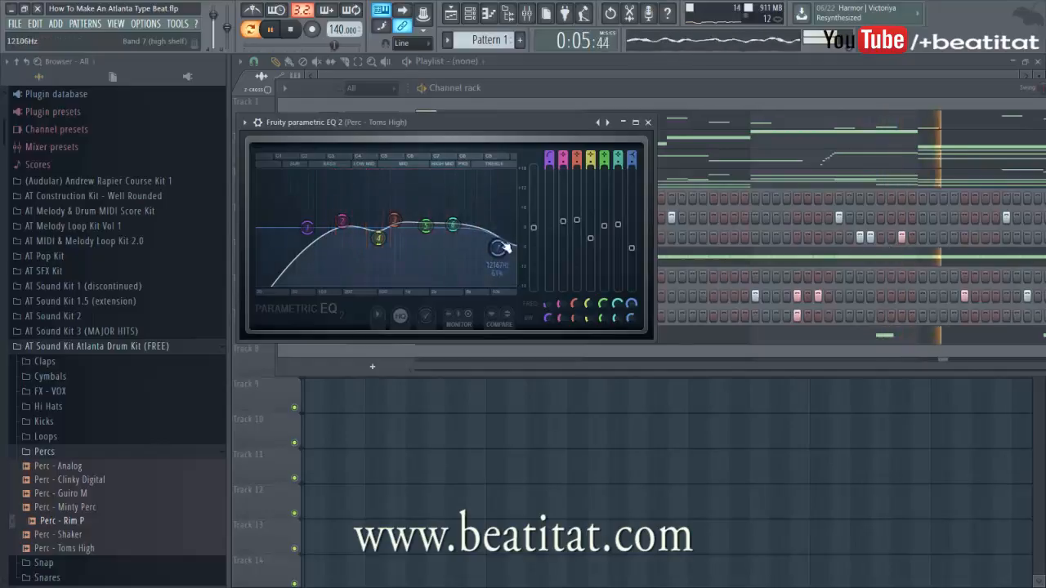
click(648, 123)
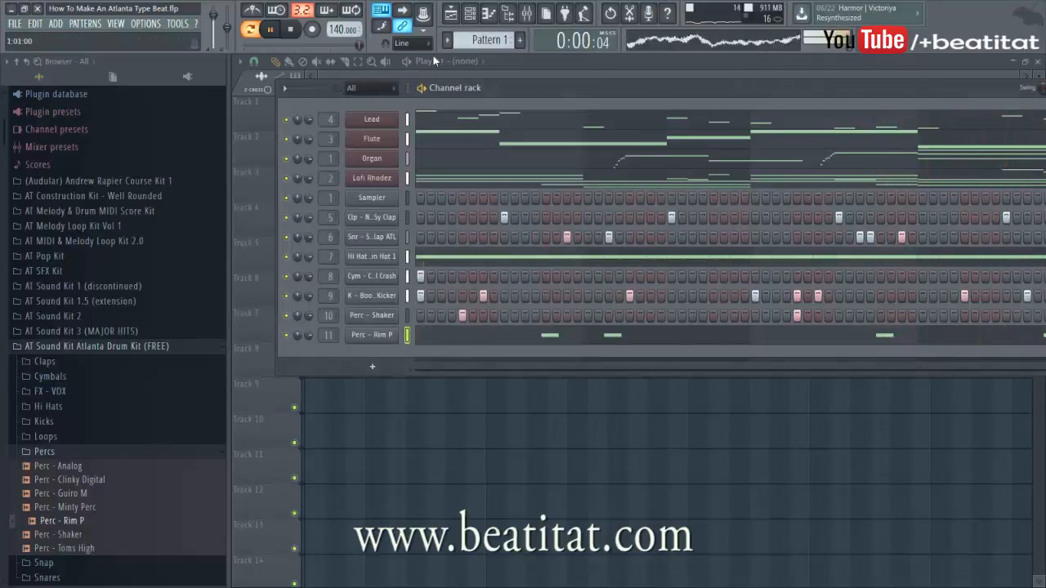
click(527, 13)
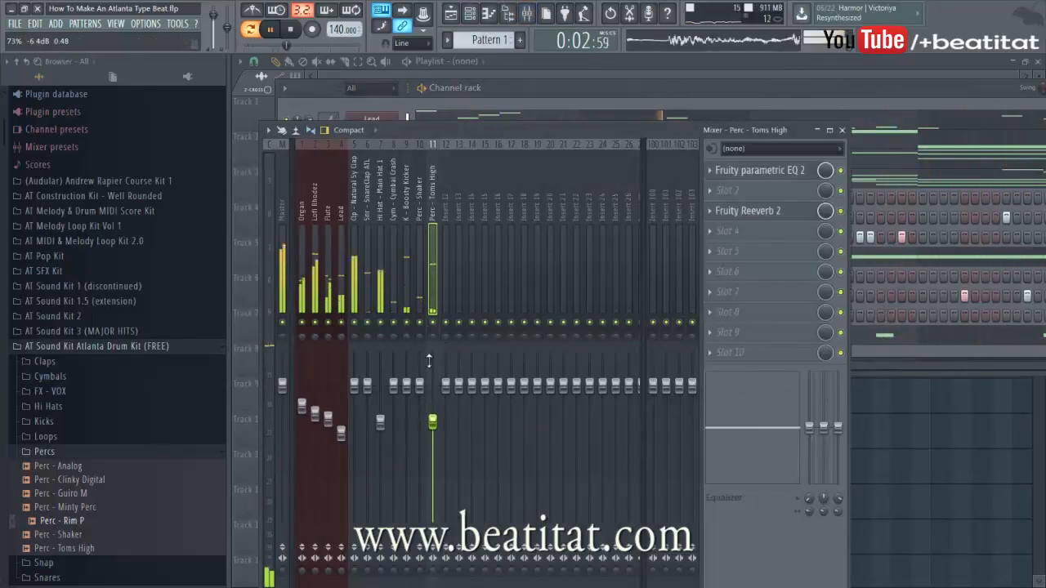
Insert Fruity parametric EQ 2 on the Boosty Kicker track, lowering band 1, boosting bands 2 and 3, and cutting band 7 about 14.8 dB near 4.9 kHz
click(408, 274)
click(719, 176)
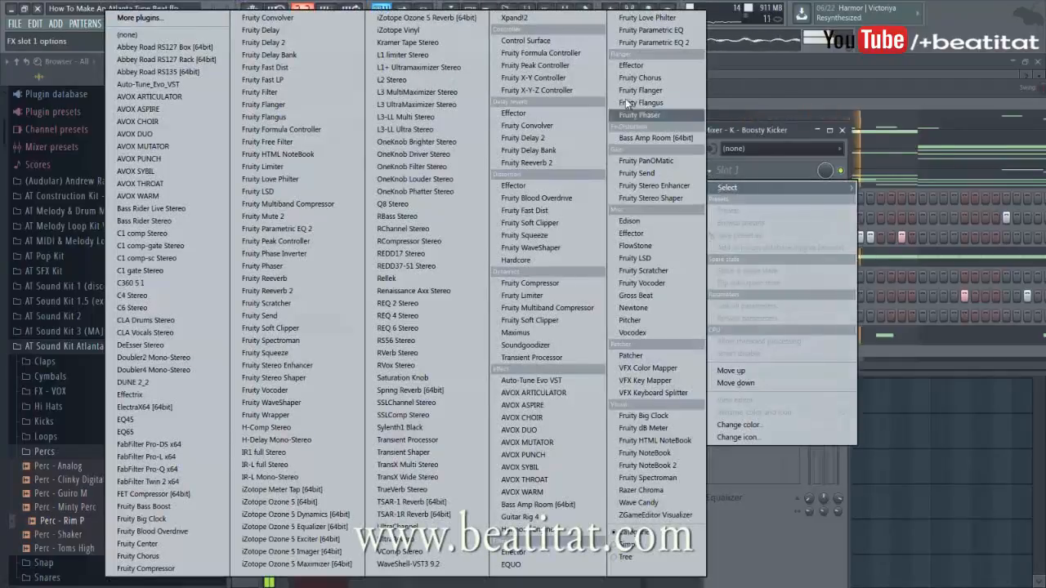
click(659, 43)
drag(367, 296, 425, 290)
drag(541, 296, 528, 342)
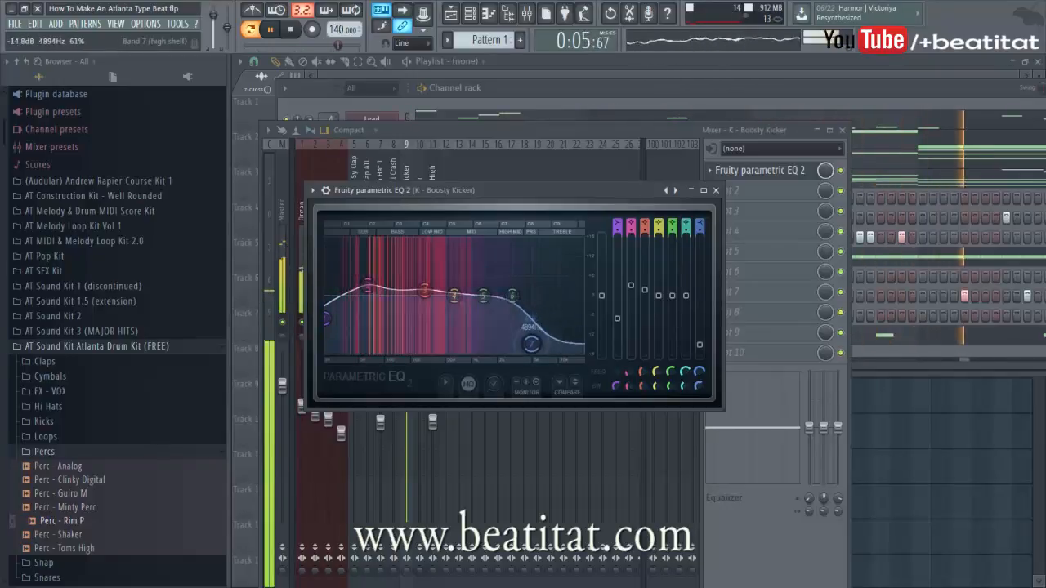
click(715, 190)
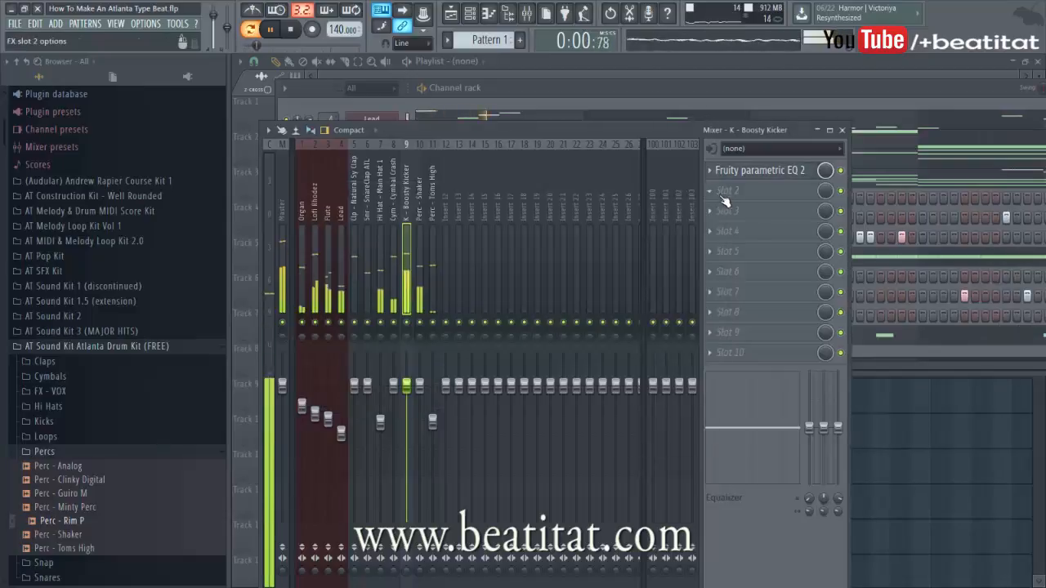
Insert Maximus in slot 3 of the Boosty Kicker track, load one of its presets, and stop playback
click(745, 209)
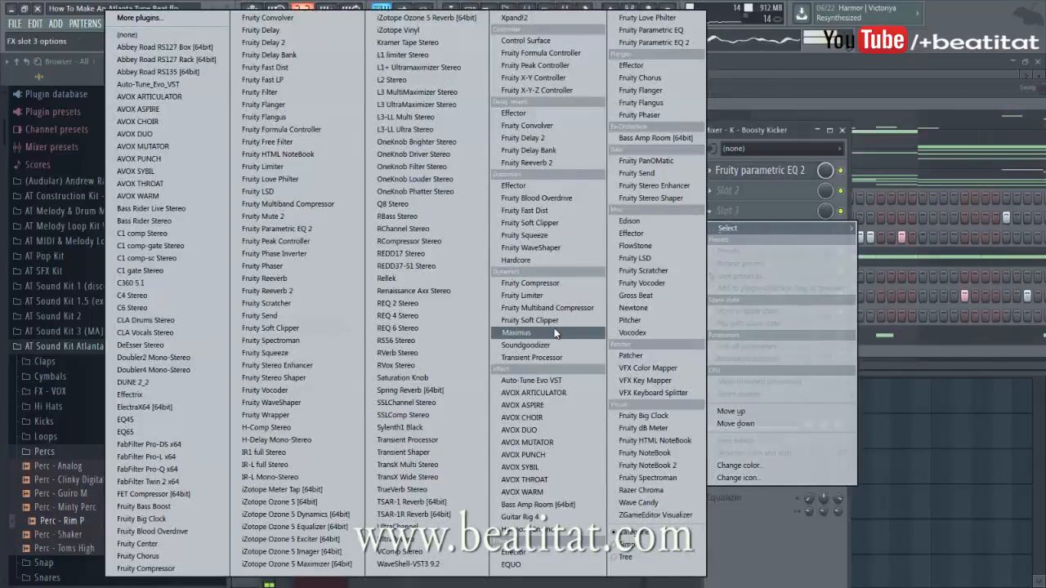
click(523, 333)
click(355, 231)
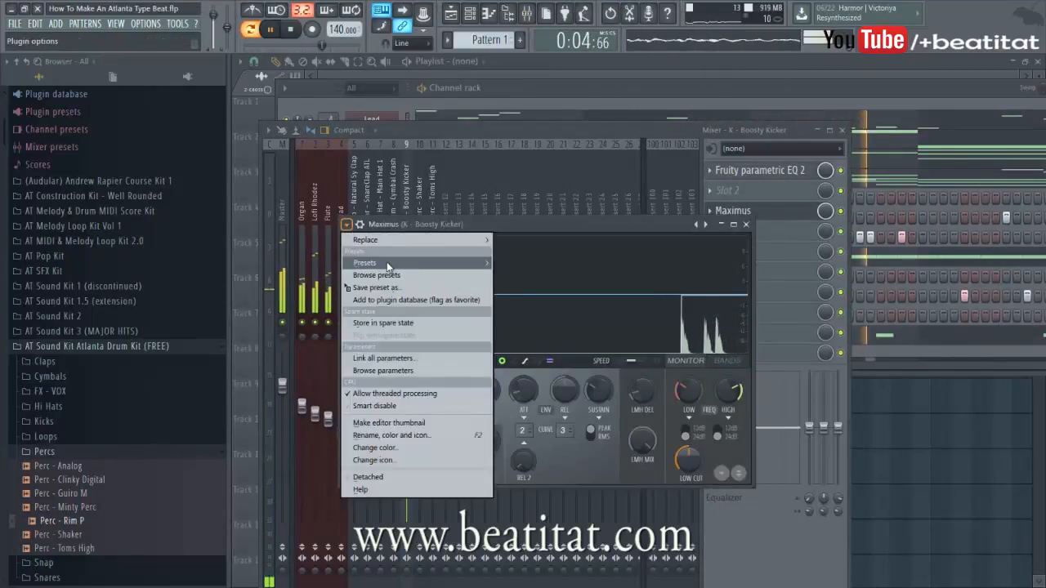
mouse_move(386, 239)
click(564, 215)
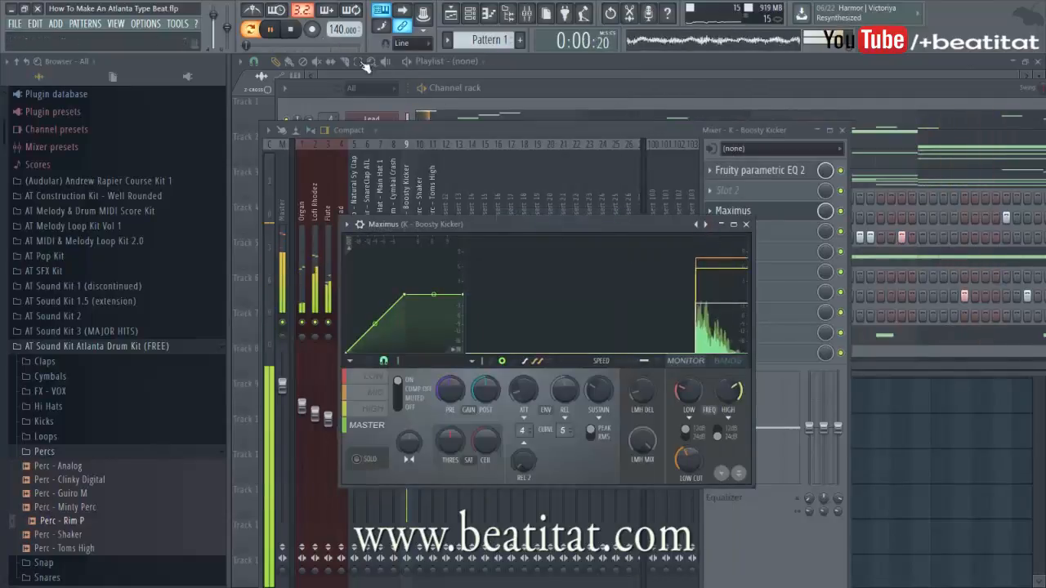
click(295, 32)
Review the Rim P note pattern and the EQ and reverb settings on the Perc - Toms High mixer track
click(884, 94)
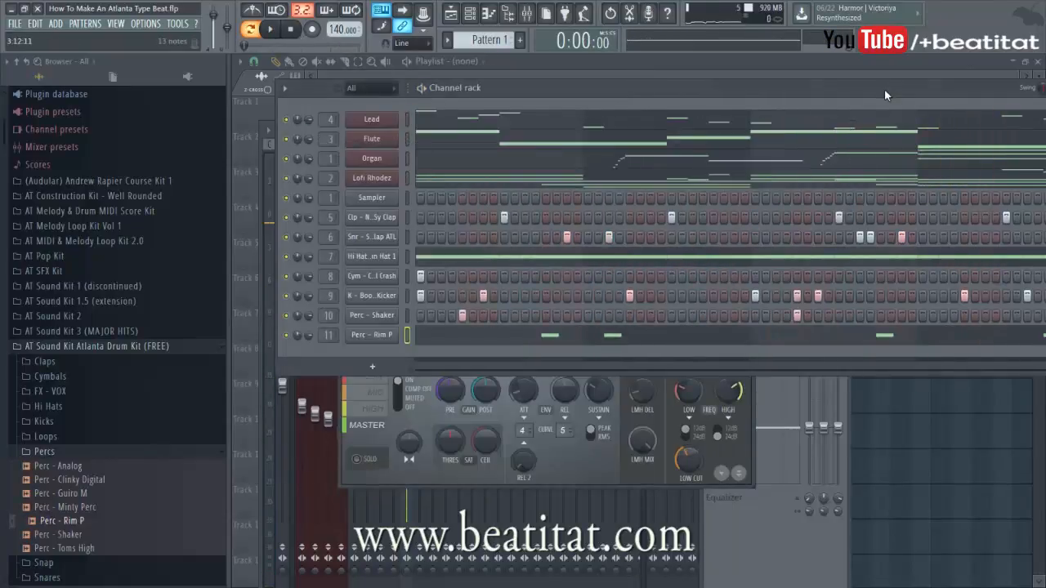
click(598, 336)
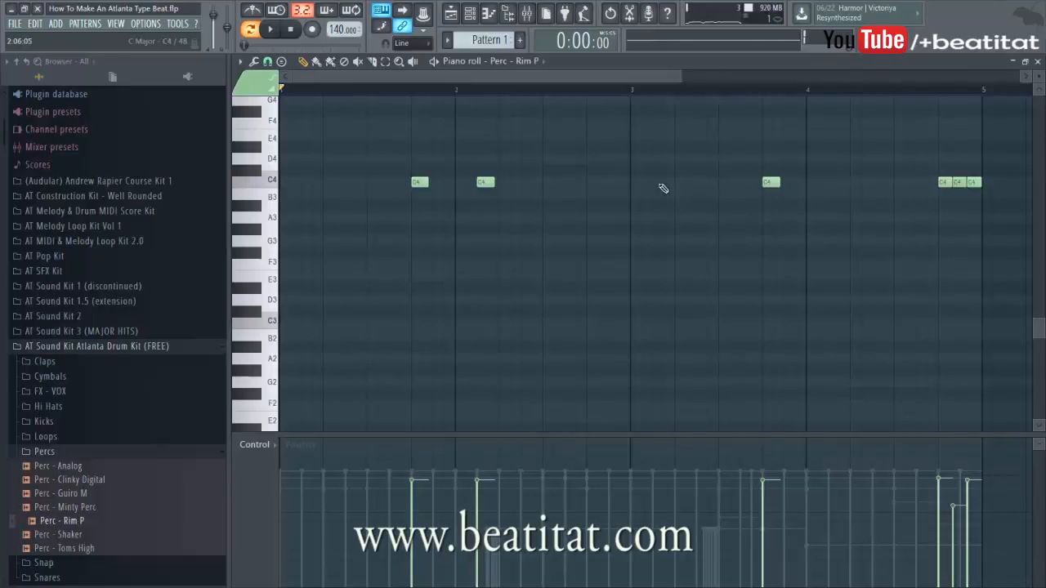
key(Escape)
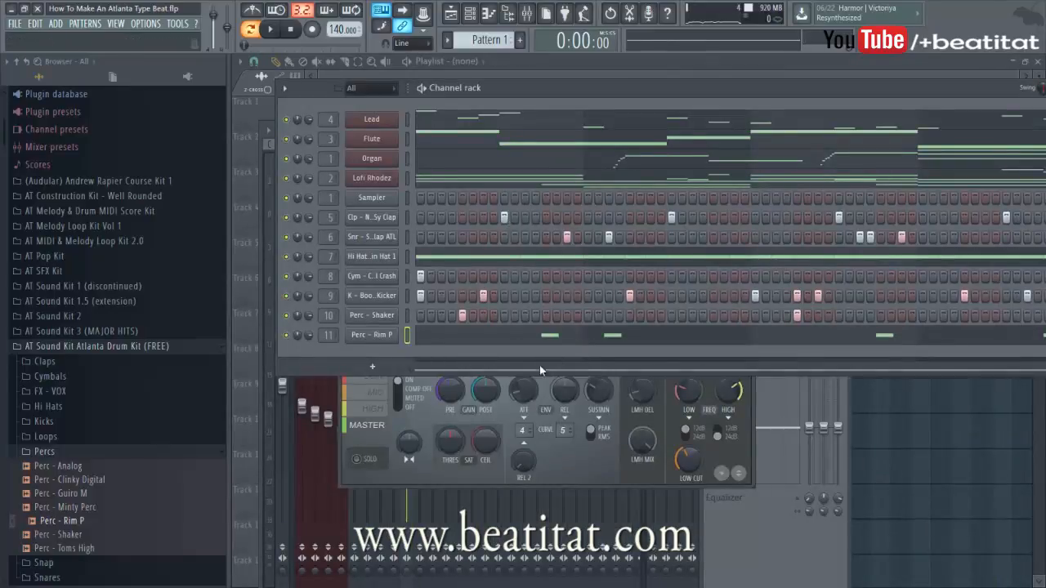
click(646, 566)
click(433, 228)
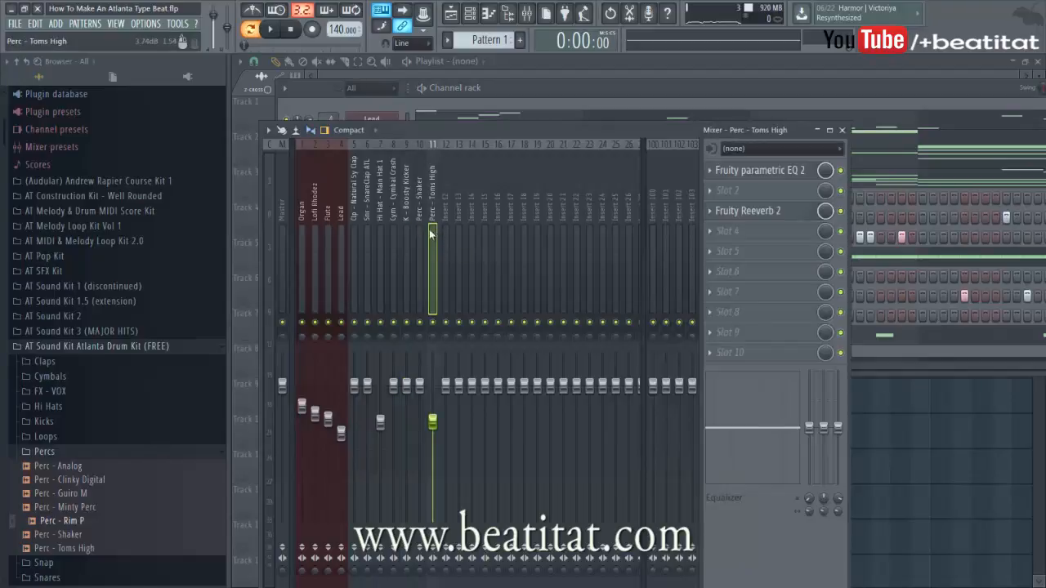
click(419, 232)
click(433, 245)
click(780, 172)
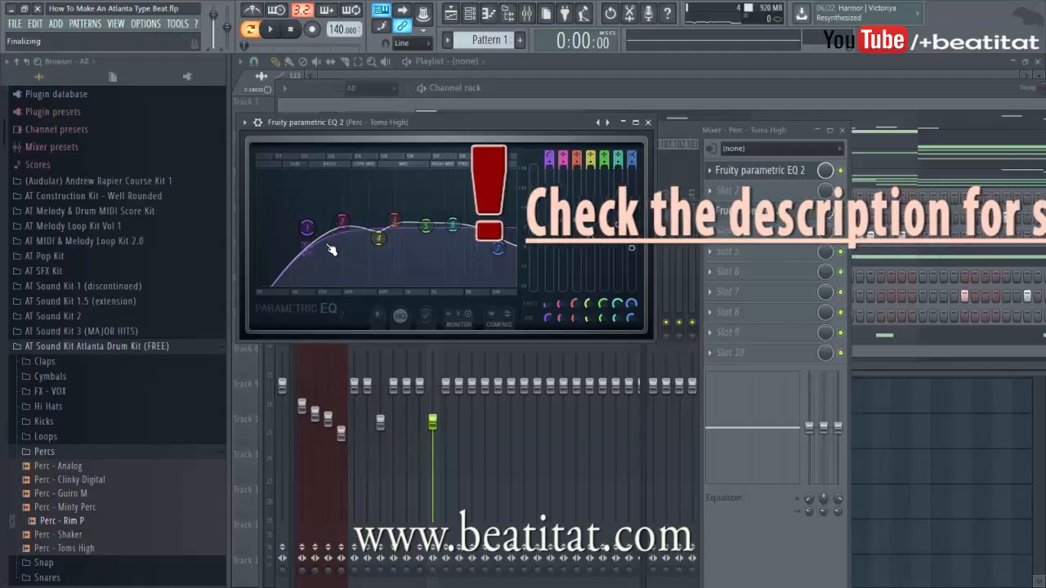
click(635, 122)
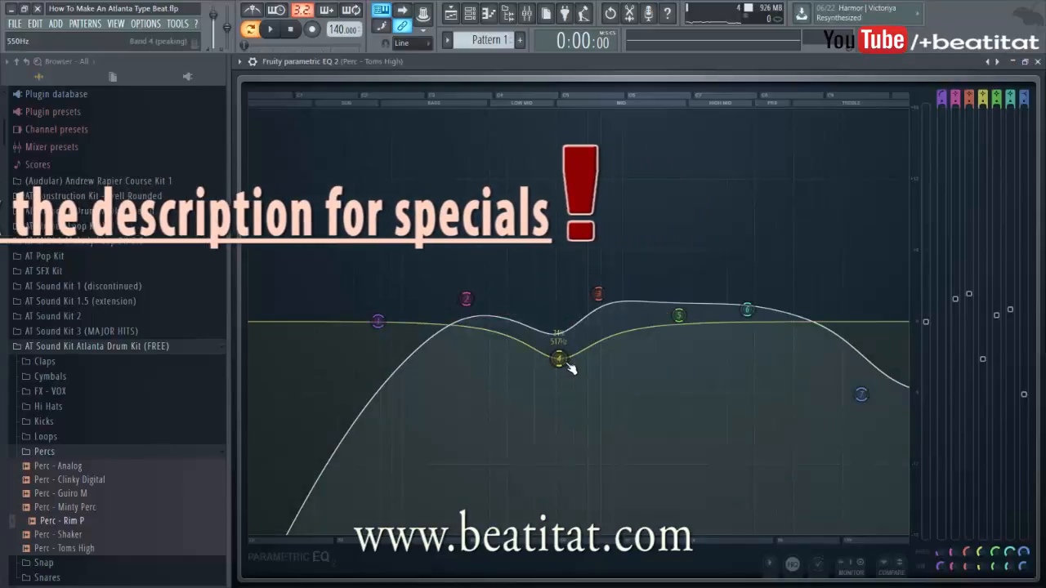
click(1015, 62)
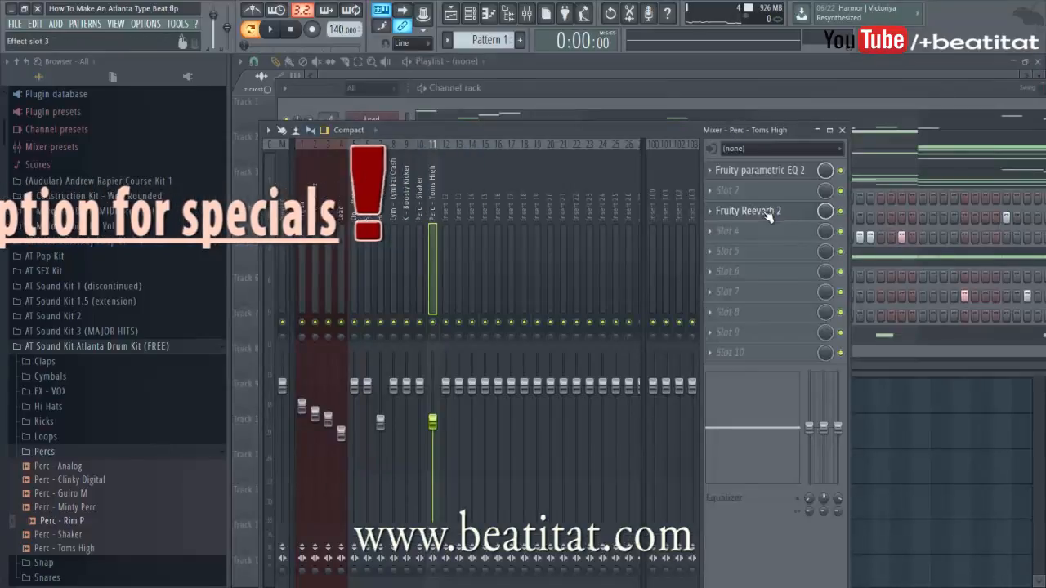
click(581, 157)
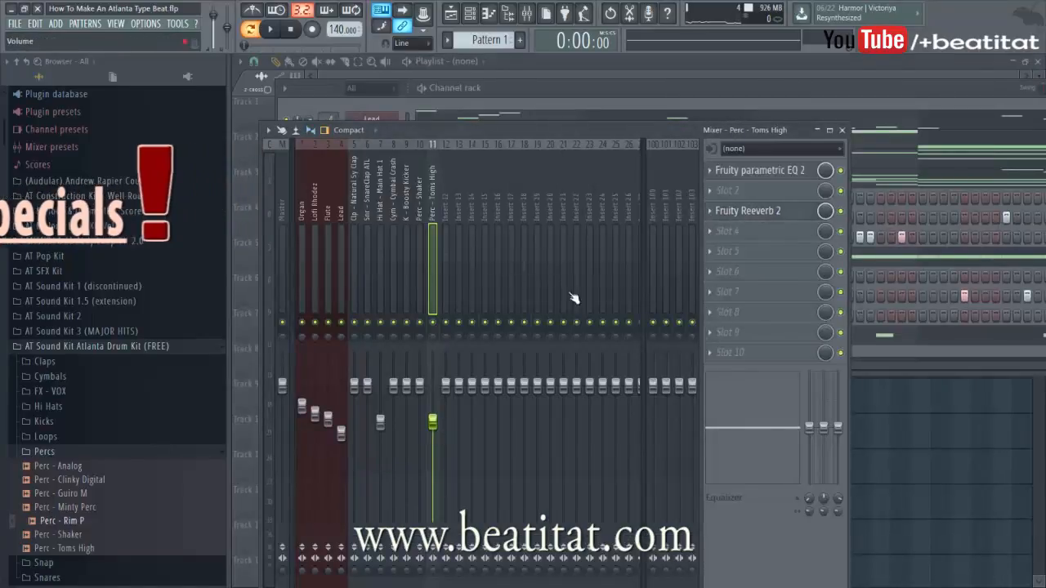
click(842, 129)
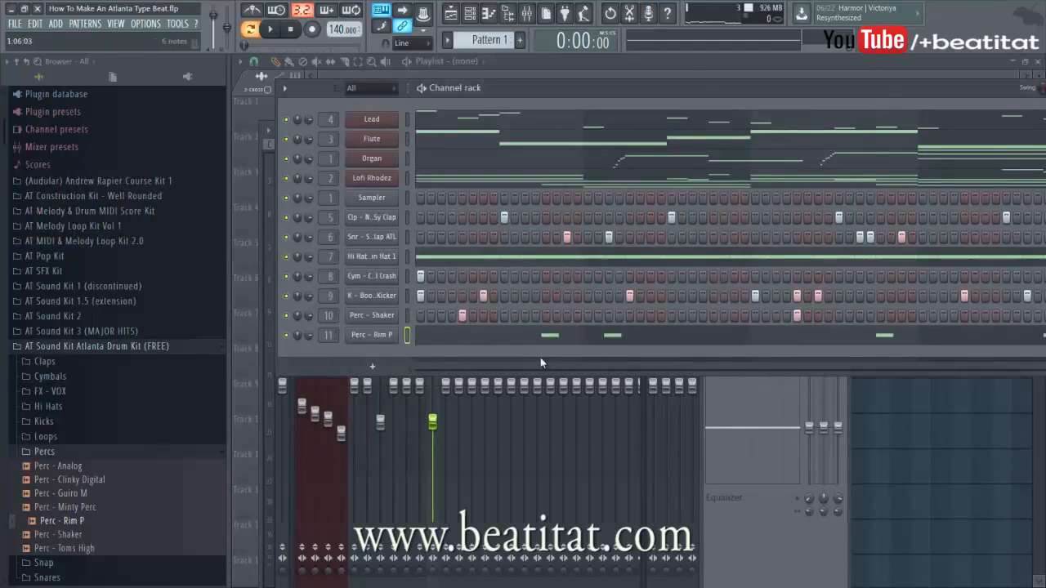
Check the effect slots of the SnareClap ATL, Main Hat 1 and Natural Sy Clap mixer tracks
key(F9)
click(364, 225)
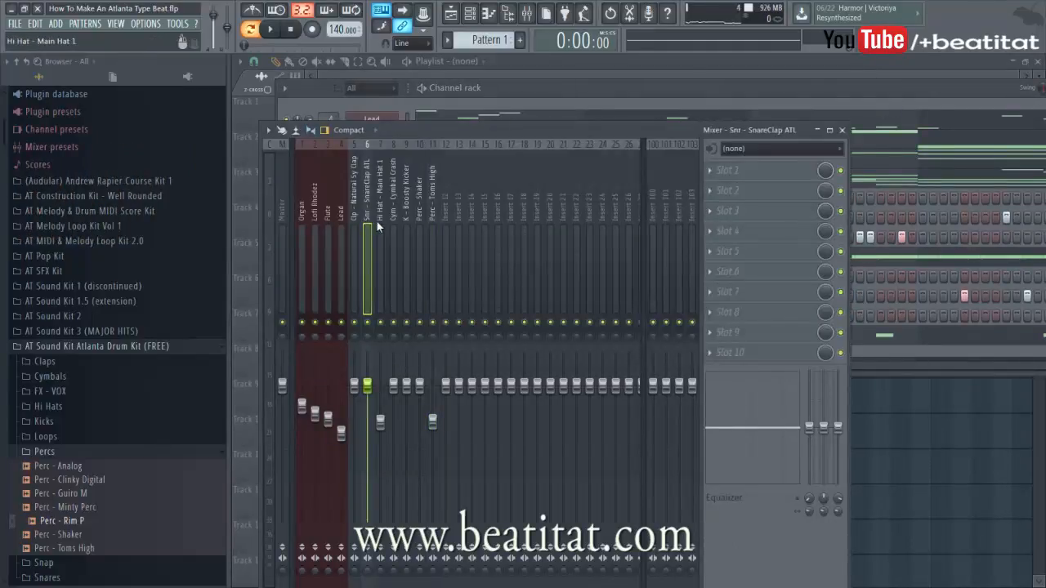
click(380, 226)
click(368, 228)
click(356, 228)
click(395, 232)
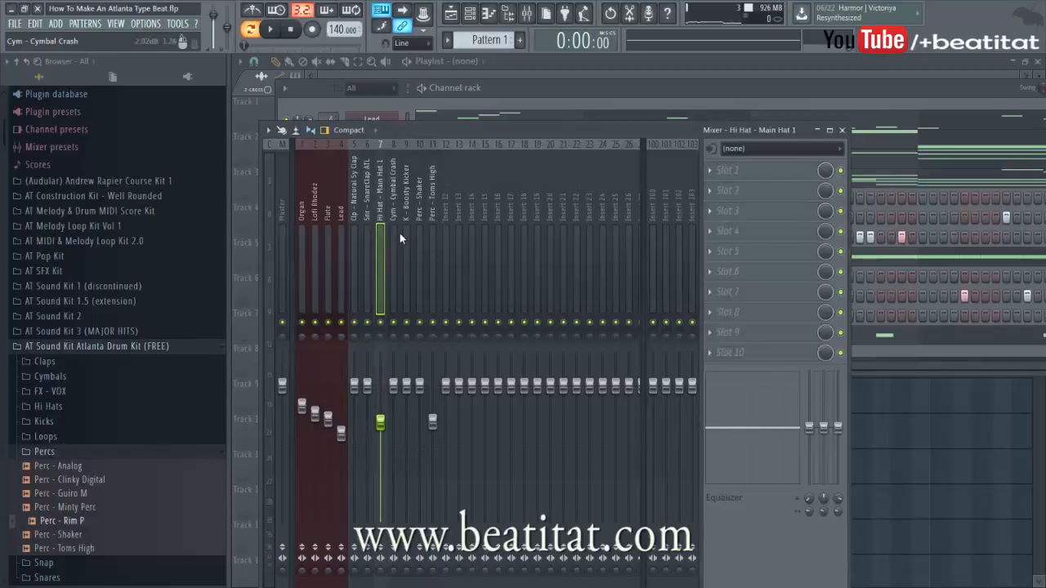
Review the parametric EQ and Maximus on the Boosty Kicker mixer track while briefly playing the pattern
click(404, 234)
click(753, 171)
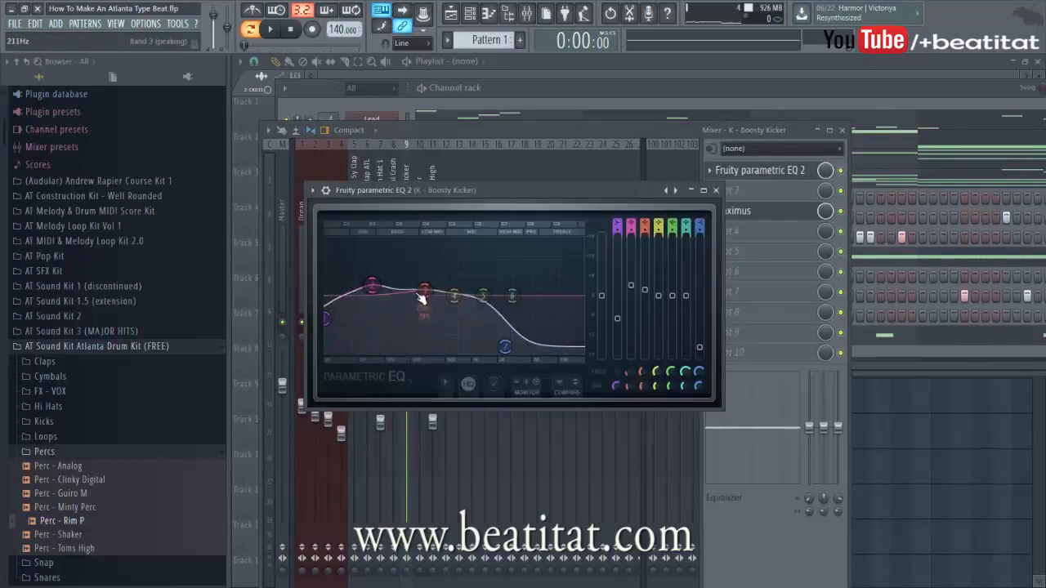
key(space)
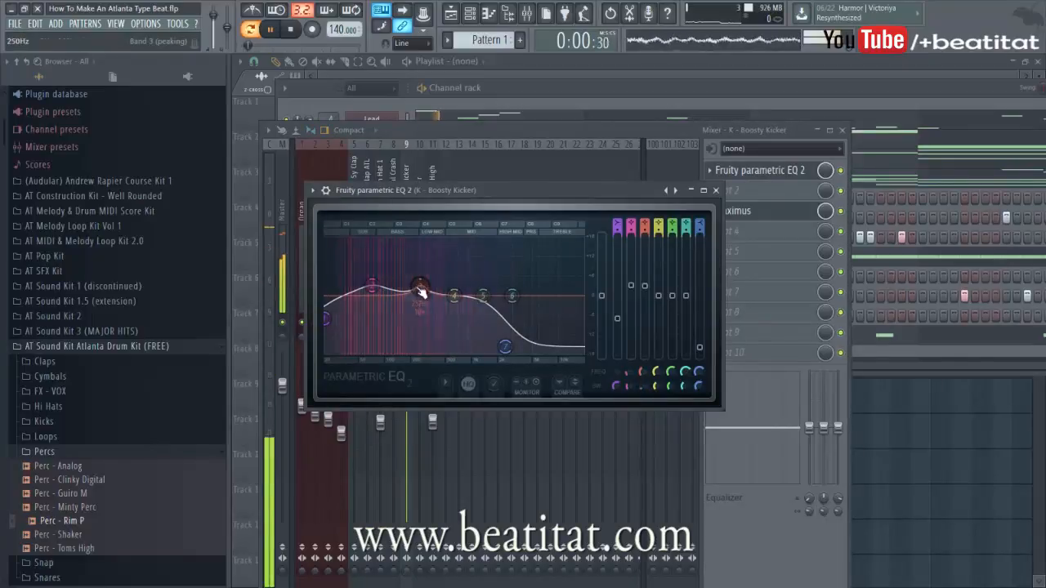
click(748, 210)
key(space)
click(747, 213)
click(746, 212)
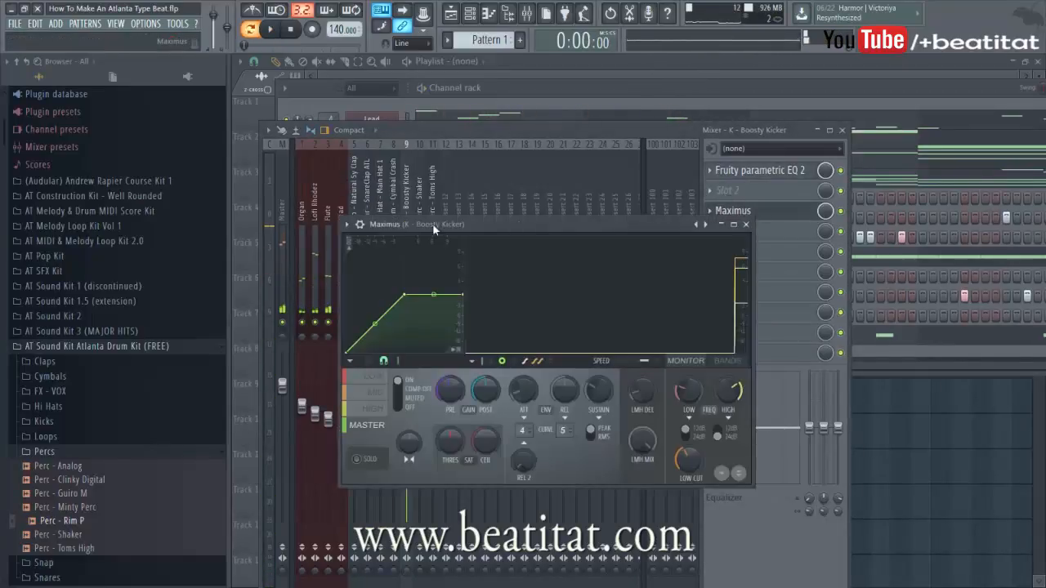
click(347, 224)
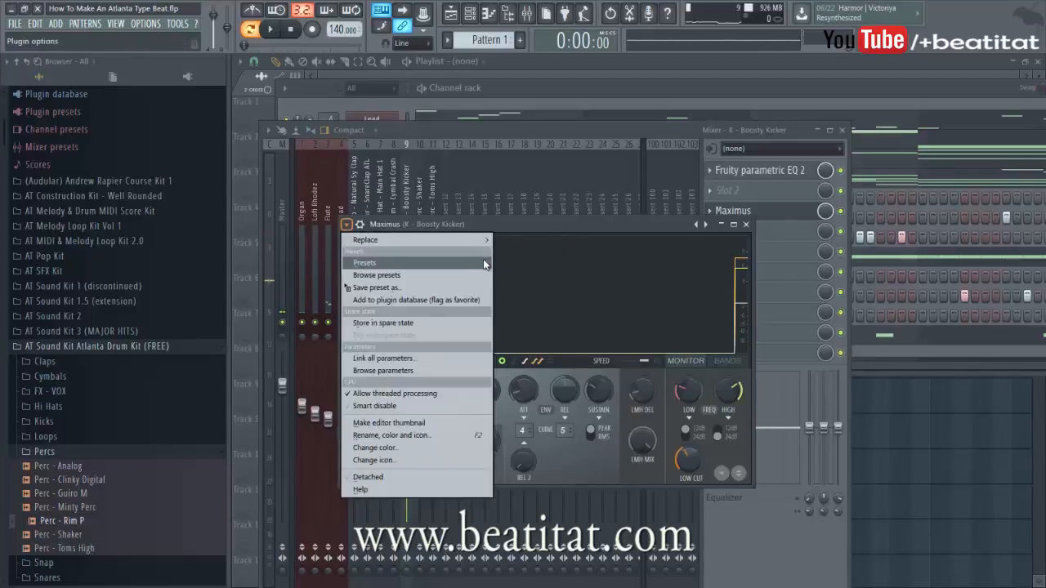
click(434, 129)
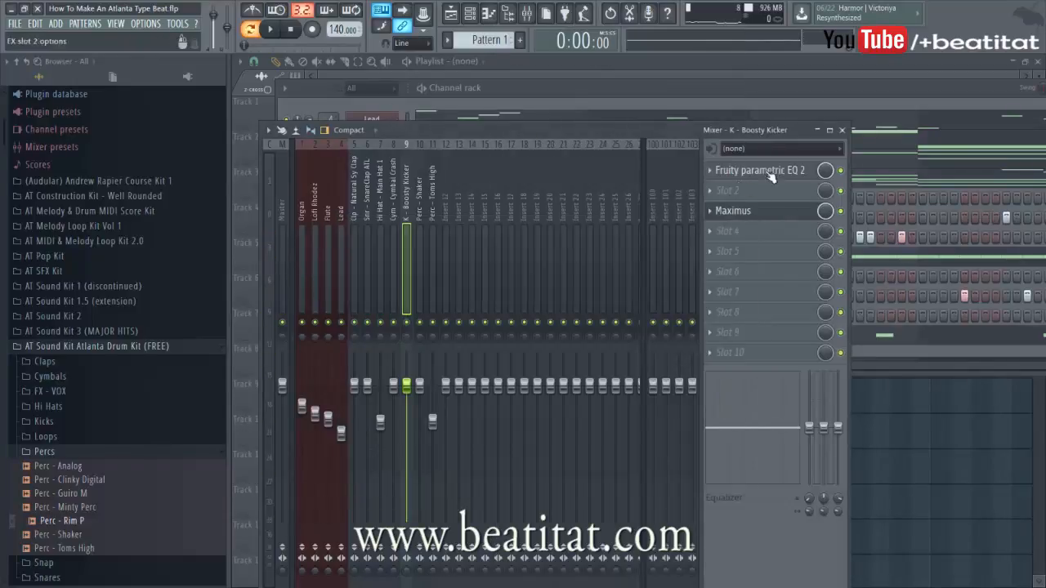
click(841, 130)
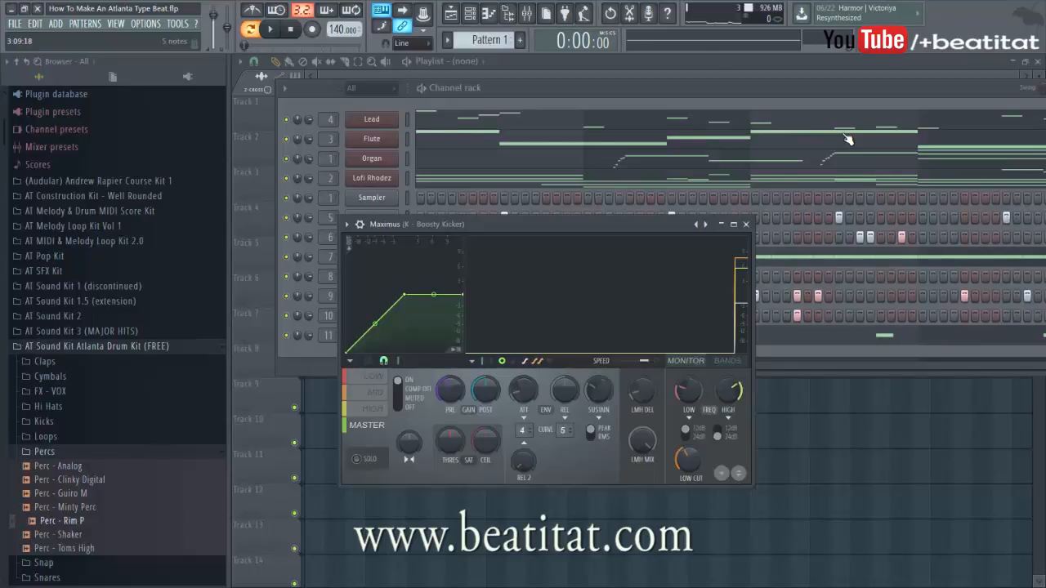
click(745, 224)
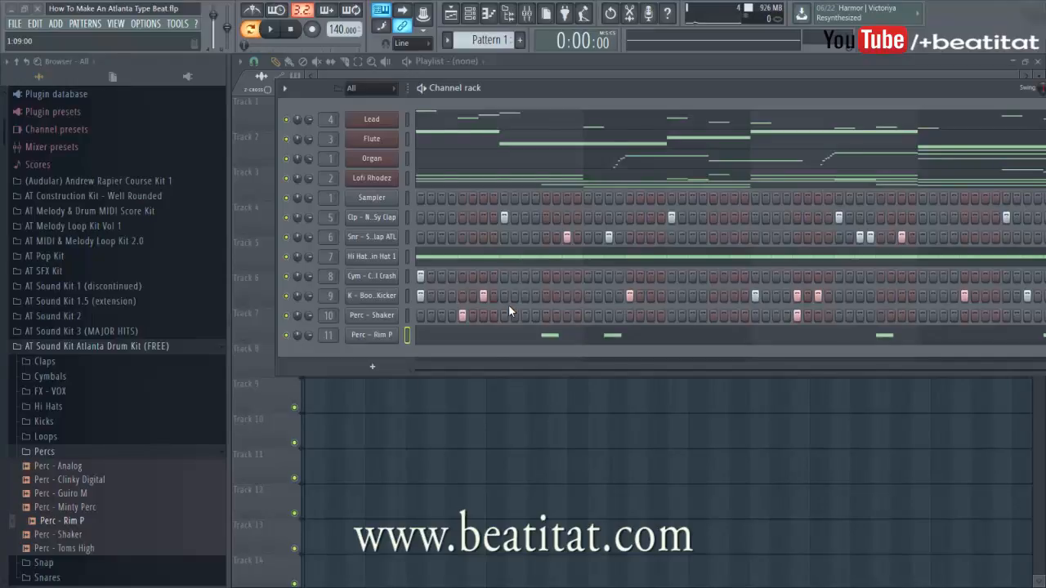
Add the 808 OG (tuned to C) sample from the AT Speaker Beater 808s collection as a new channel in the channel rack
click(80, 455)
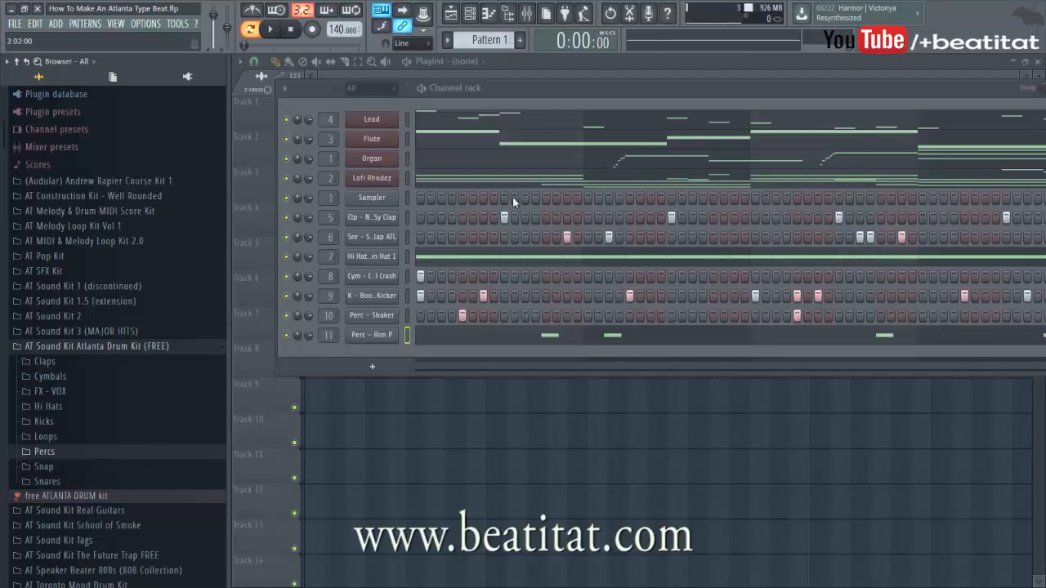
click(96, 349)
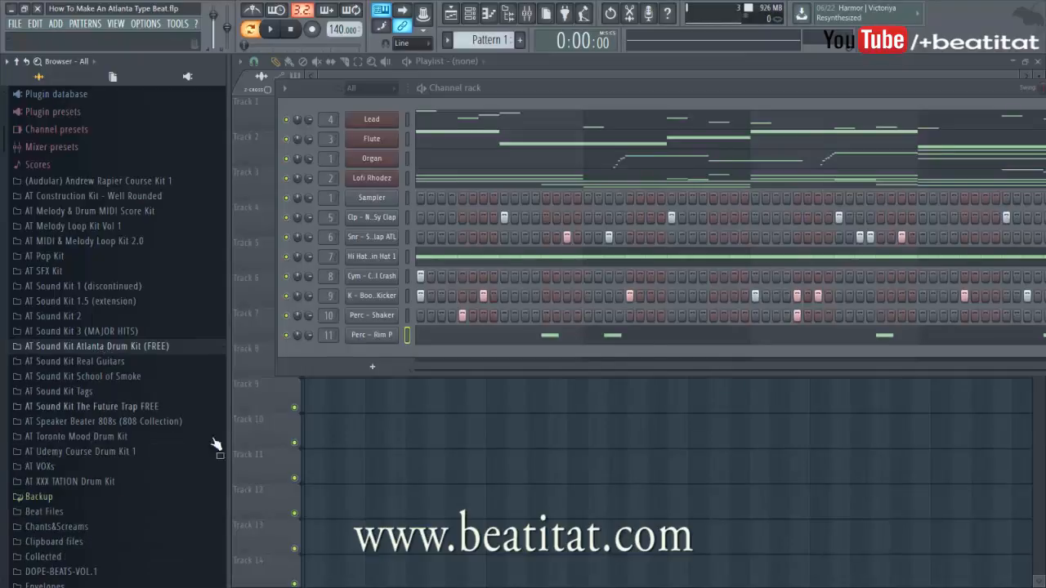
click(135, 423)
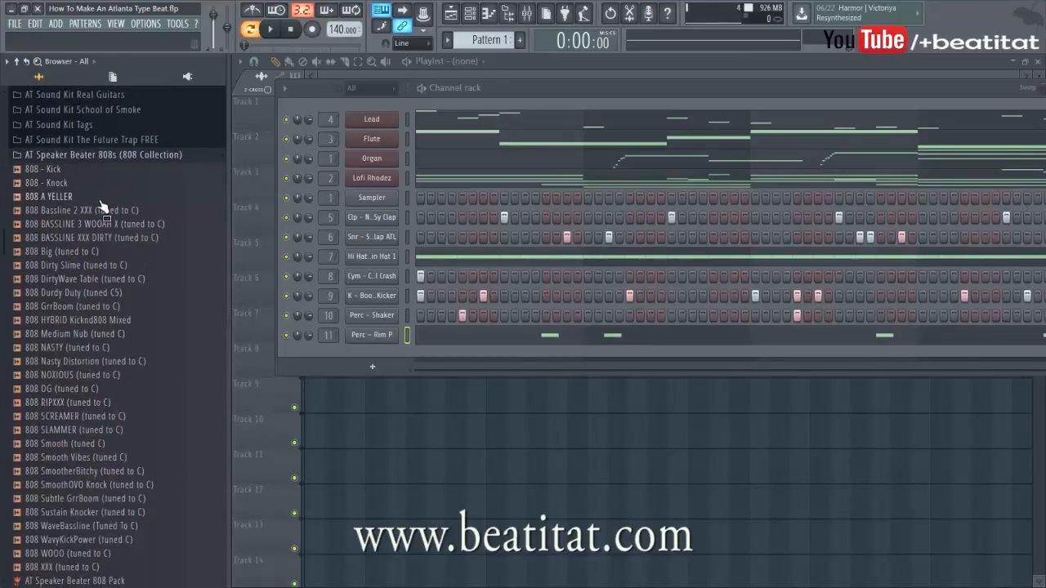
drag(117, 396, 362, 363)
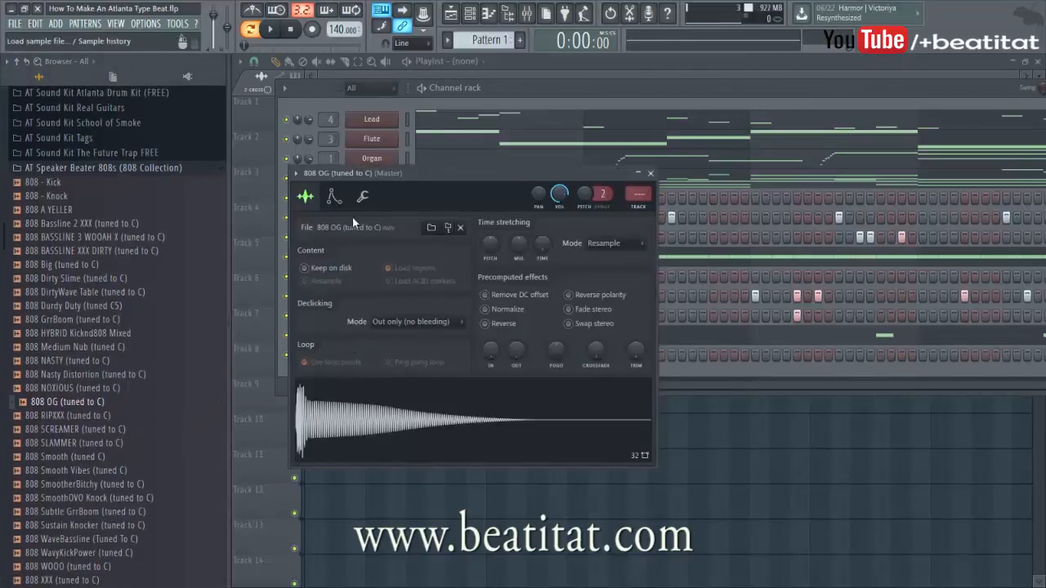
Lower the attack of the 808 OG's volume envelope to minimum and route the channel to mixer track 12
click(333, 196)
click(362, 196)
click(334, 197)
drag(330, 325, 331, 360)
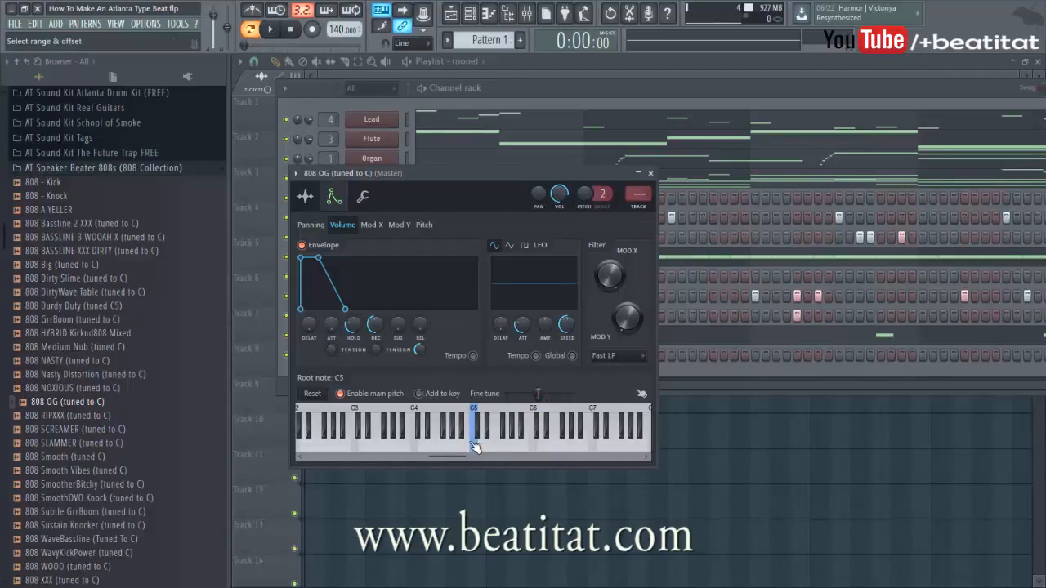
key(c)
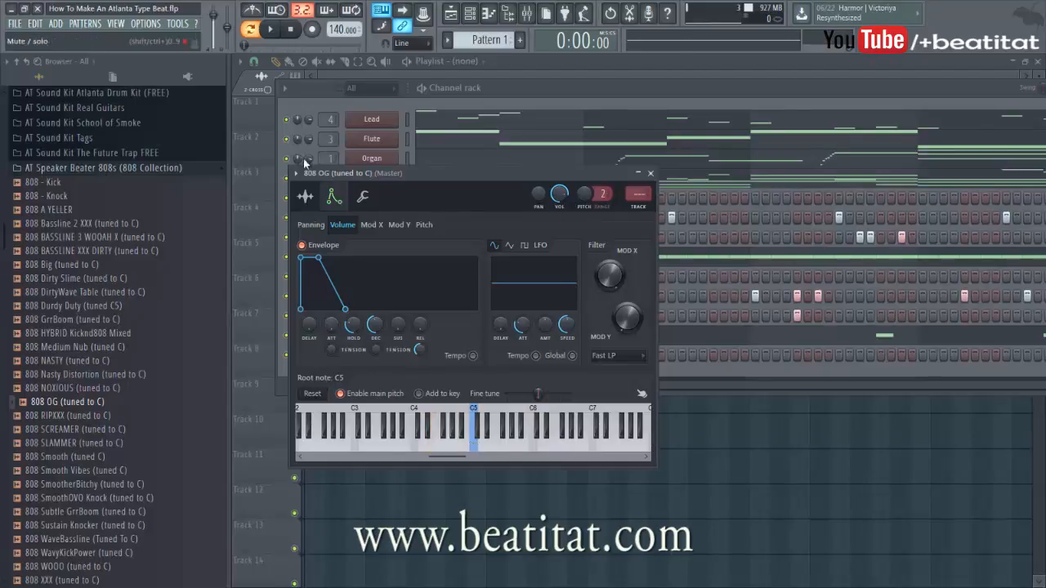
click(305, 196)
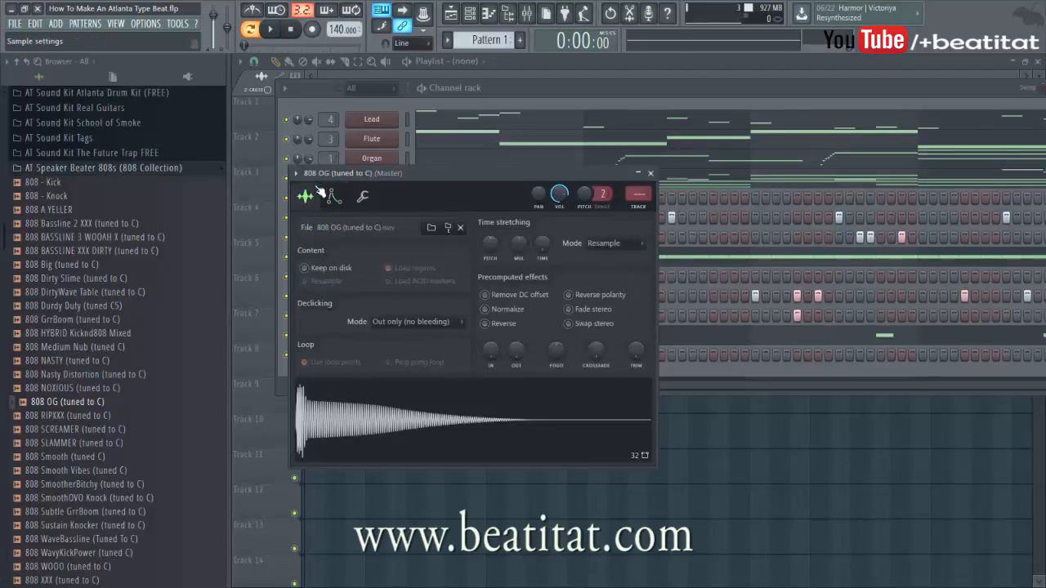
click(638, 194)
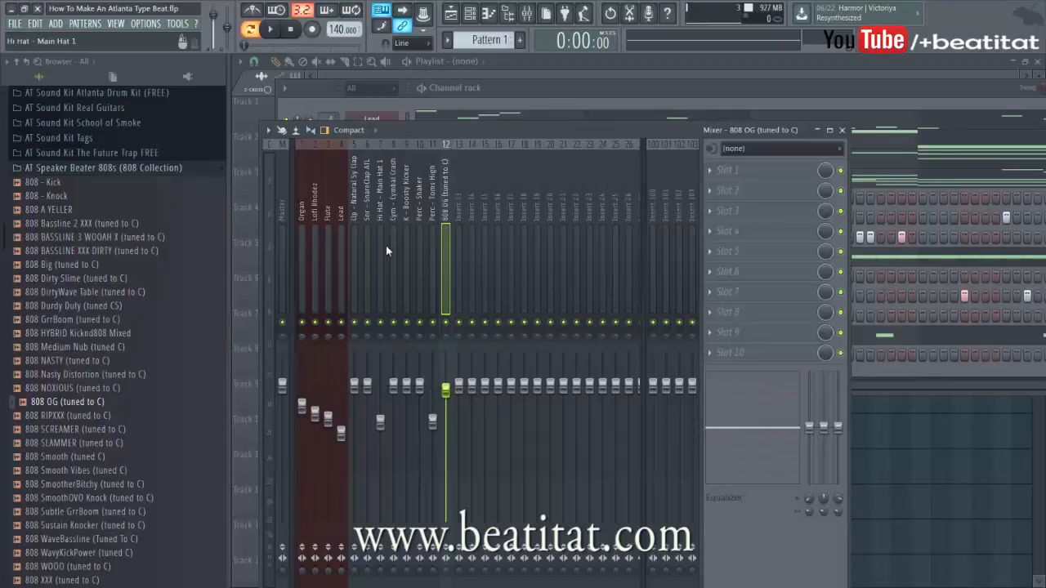
Balance the mix during playback by lowering the Boosty Kicker, Main Hat 1, SnareClap ATL and Lofi Rhodez levels
key(space)
click(407, 282)
drag(406, 384, 380, 433)
drag(367, 384, 366, 392)
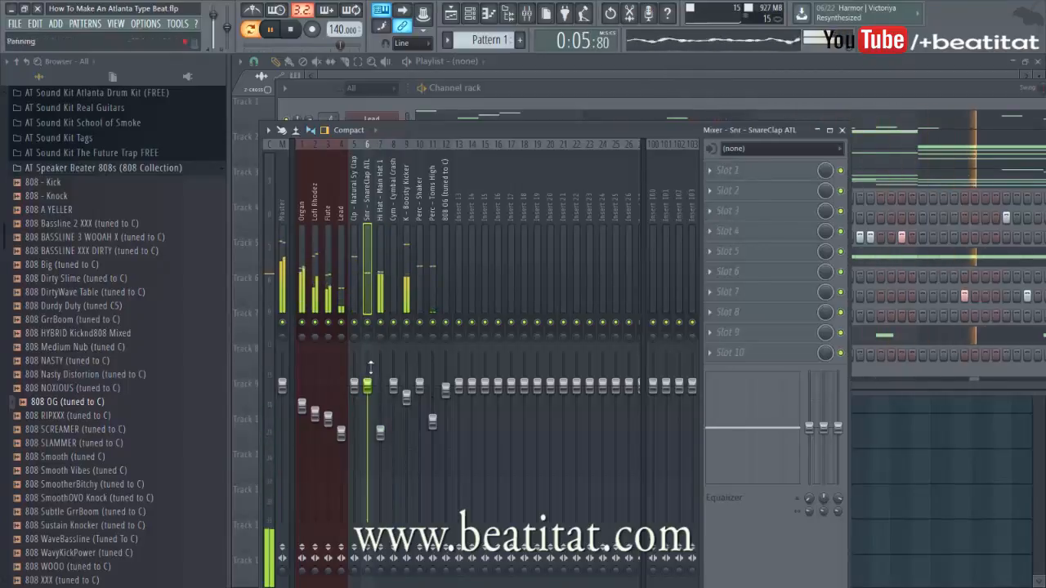
drag(314, 413, 314, 421)
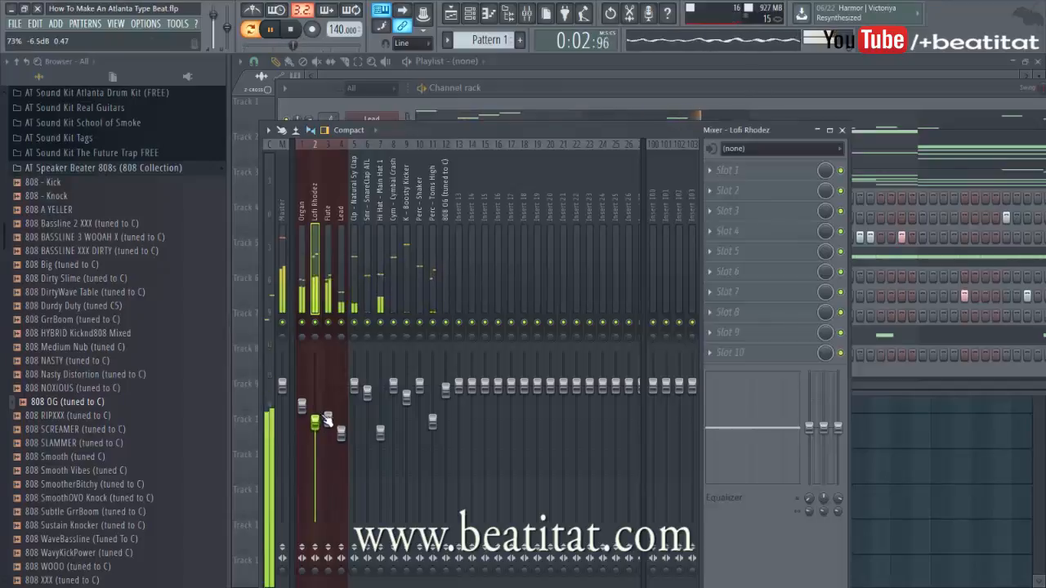
click(301, 405)
click(433, 421)
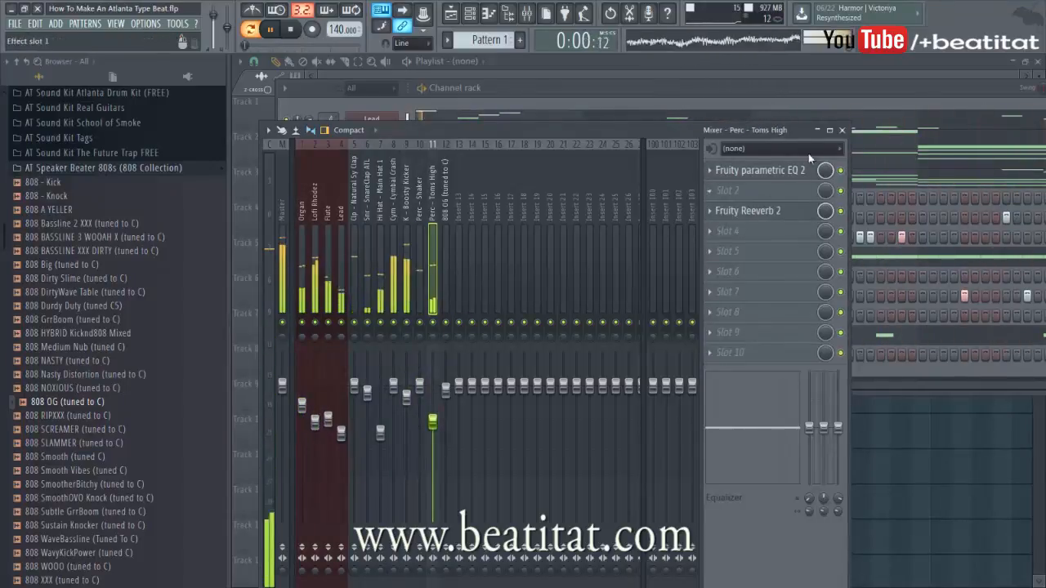
click(842, 130)
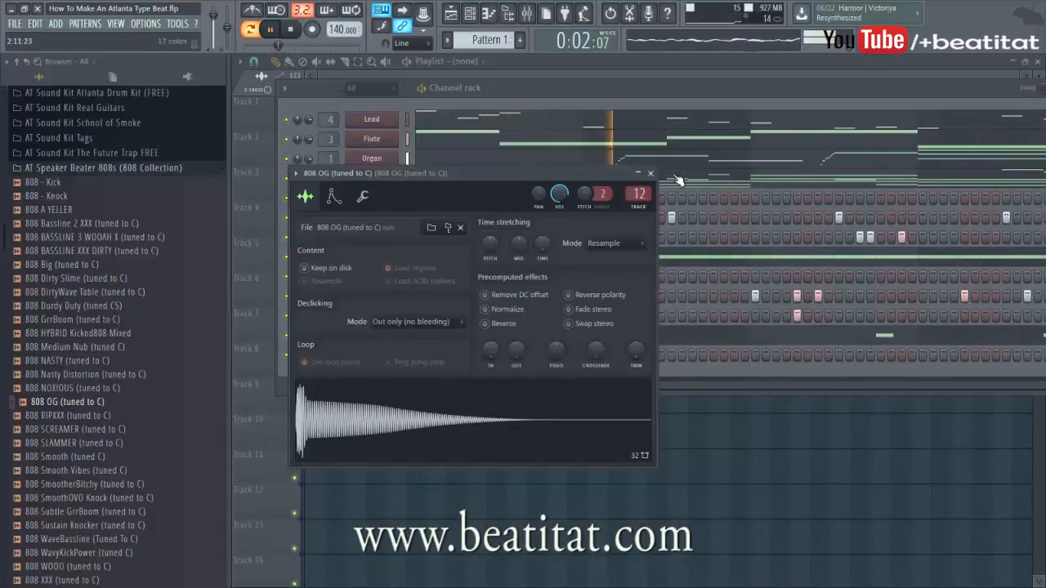
click(651, 173)
key(space)
In the Main Hat 1 note pattern, split the C5 note at step 11 of bar 1 into a three-note triplet roll
click(448, 254)
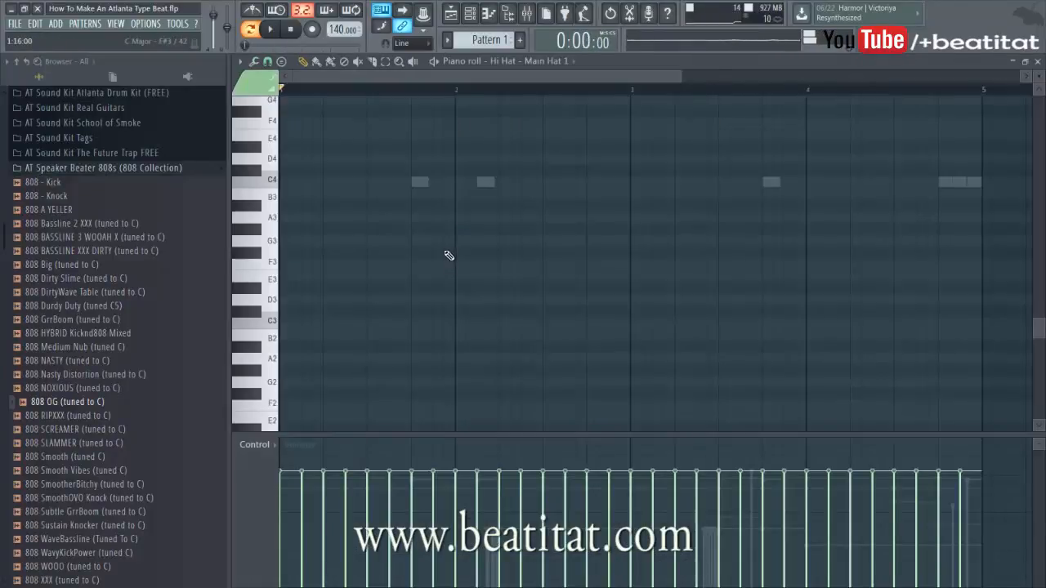
scroll(359, 307, up, 10)
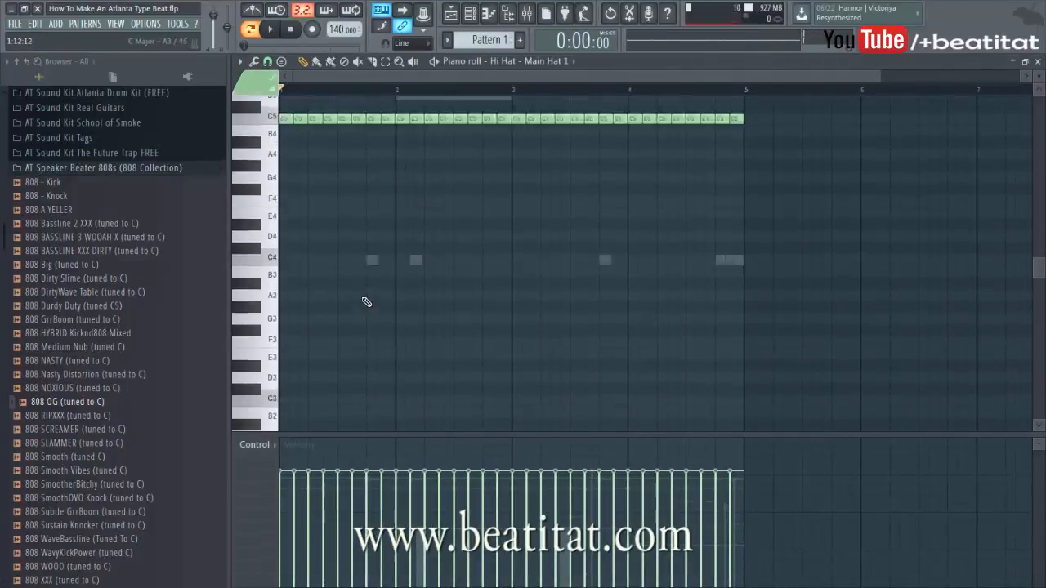
scroll(351, 299, up, 4)
scroll(390, 290, up, 1)
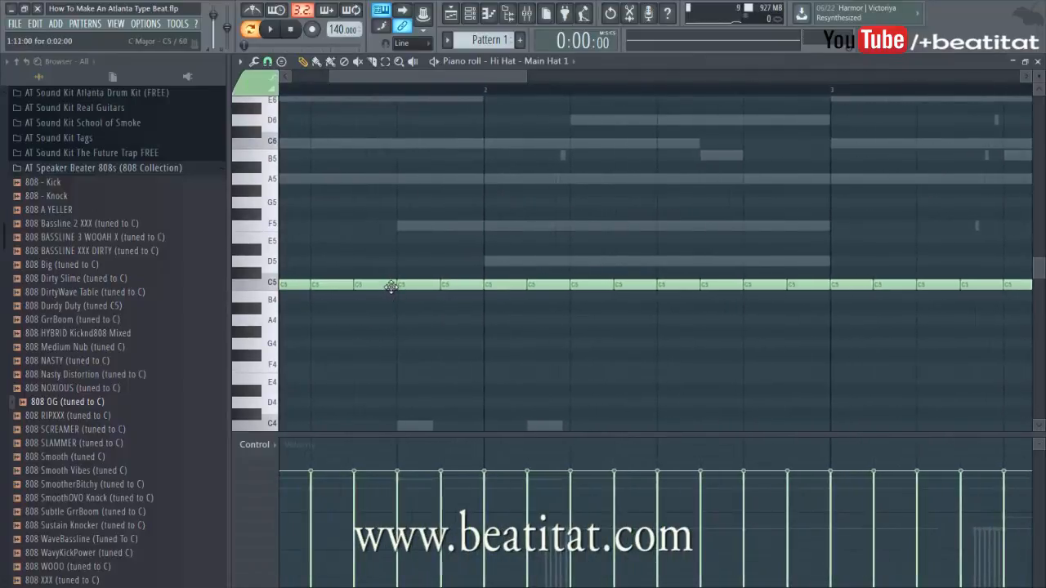
drag(394, 287, 364, 289)
click(372, 287)
click(385, 286)
Split the hi-hat note at step 5 of bar 2 into a triplet roll and leave a gap before the next hits
click(590, 285)
key(space)
drag(590, 288, 587, 286)
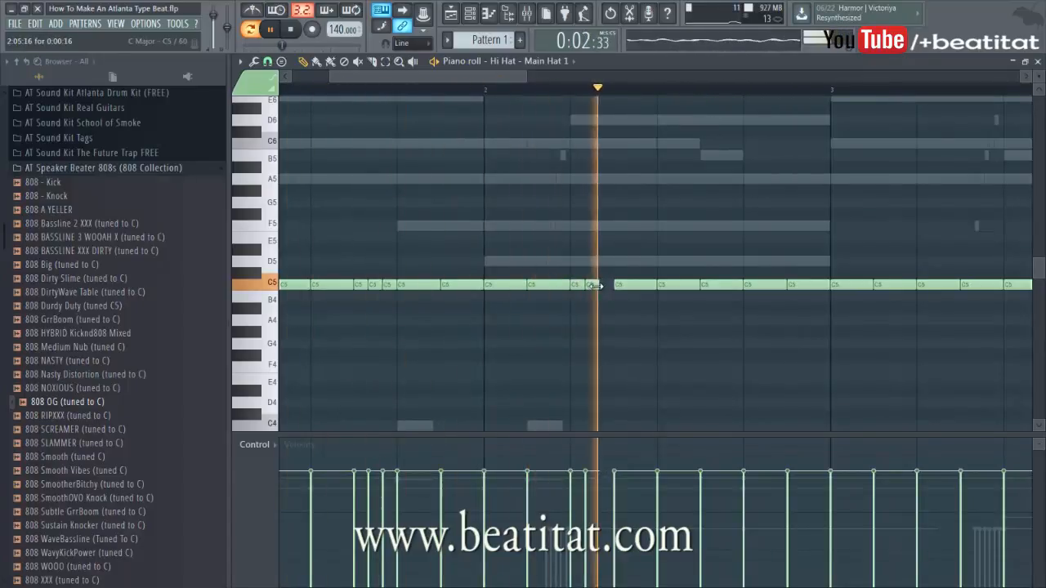
click(606, 286)
right_click(625, 285)
scroll(677, 280, down, 2)
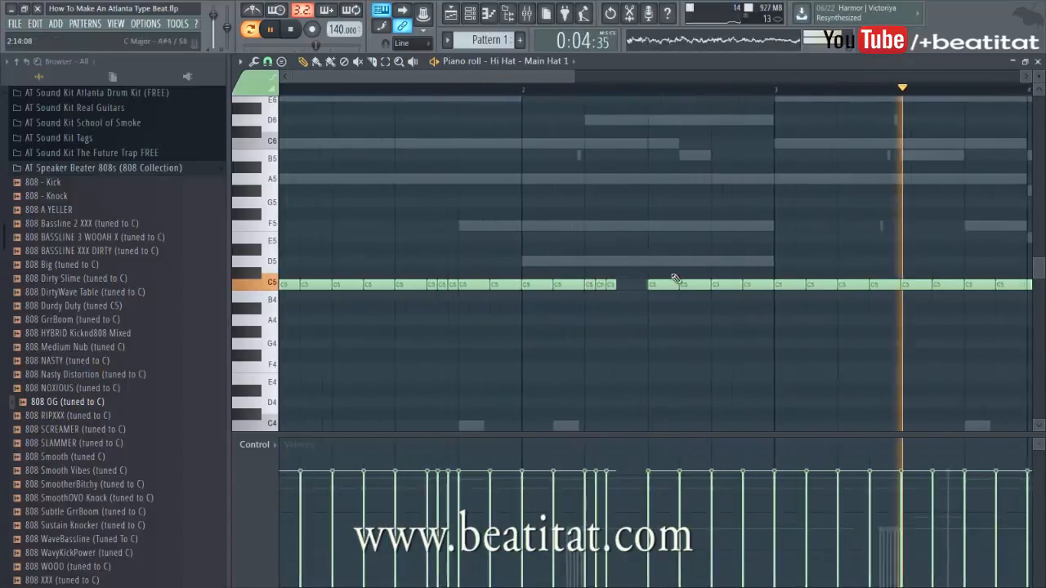
Set the note snap to 1/4 step and chop the hi-hat note at step 9 of bar 3 into four
click(268, 62)
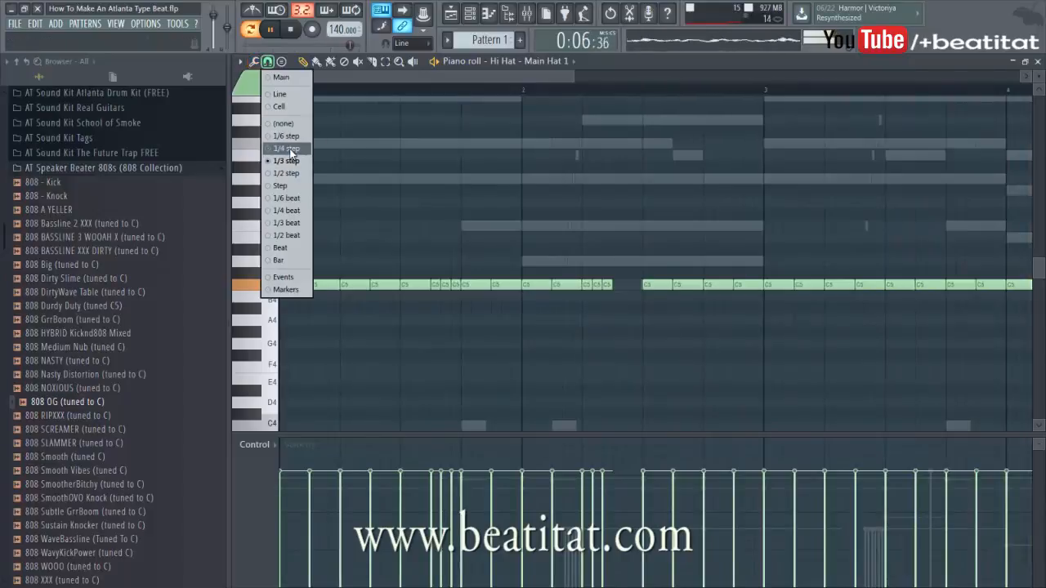
click(292, 149)
scroll(867, 294, down, 2)
ctrl+click(835, 285)
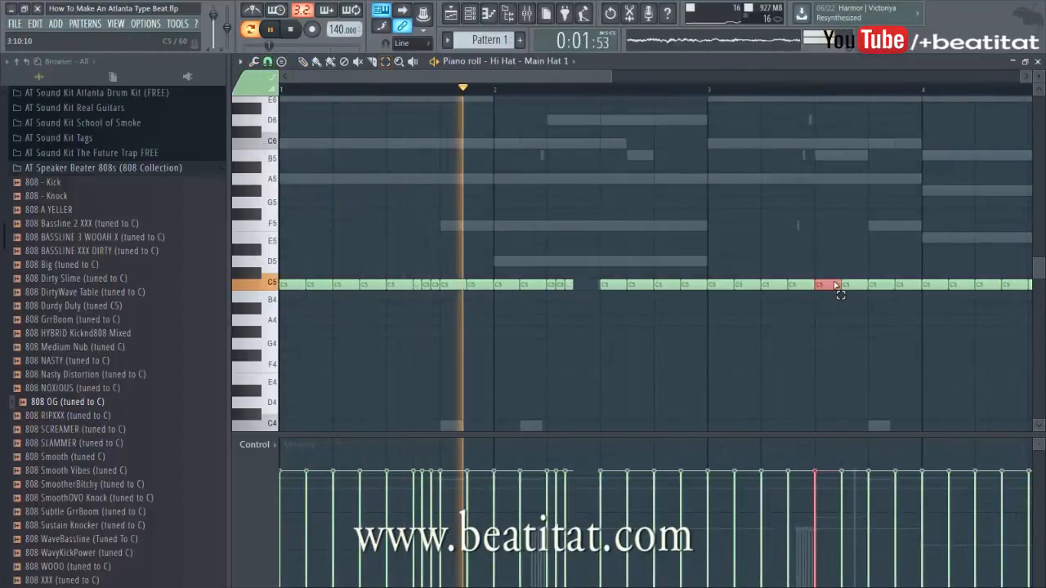
key(alt+u)
key(Return)
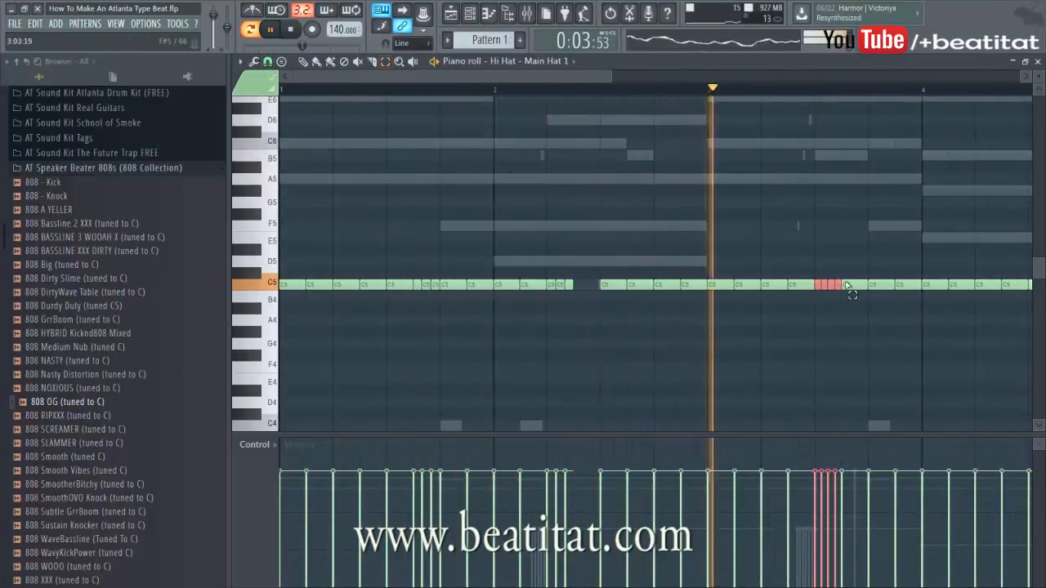
scroll(874, 303, down, 1)
ctrl+scroll(910, 327, down, 1)
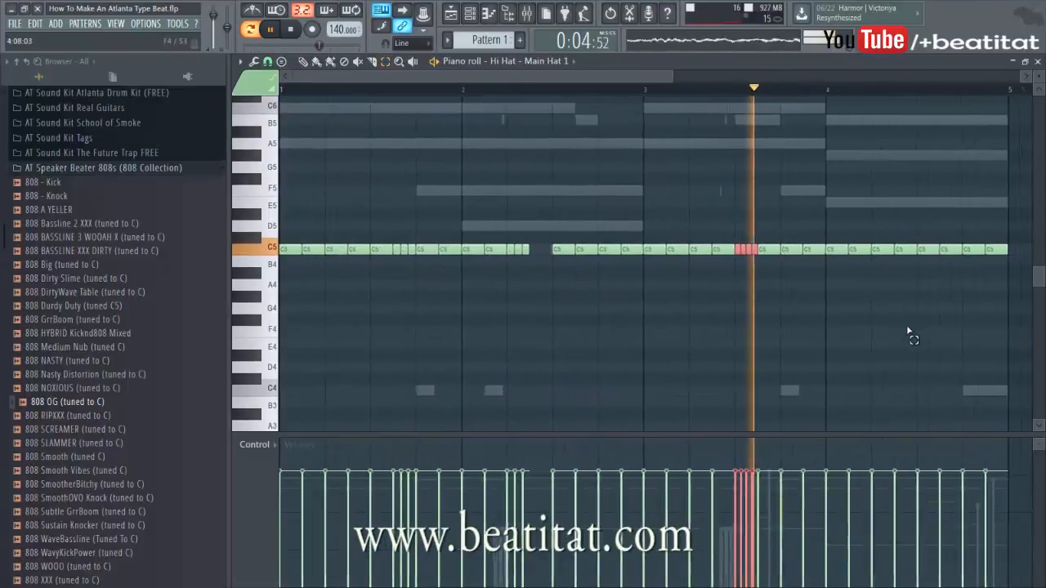
Chop the hi-hat notes at steps 9 and 13 of bar 4 into fast rolls and close the hi-hat pattern
ctrl+click(911, 250)
key(alt+u)
key(Return)
ctrl+click(963, 249)
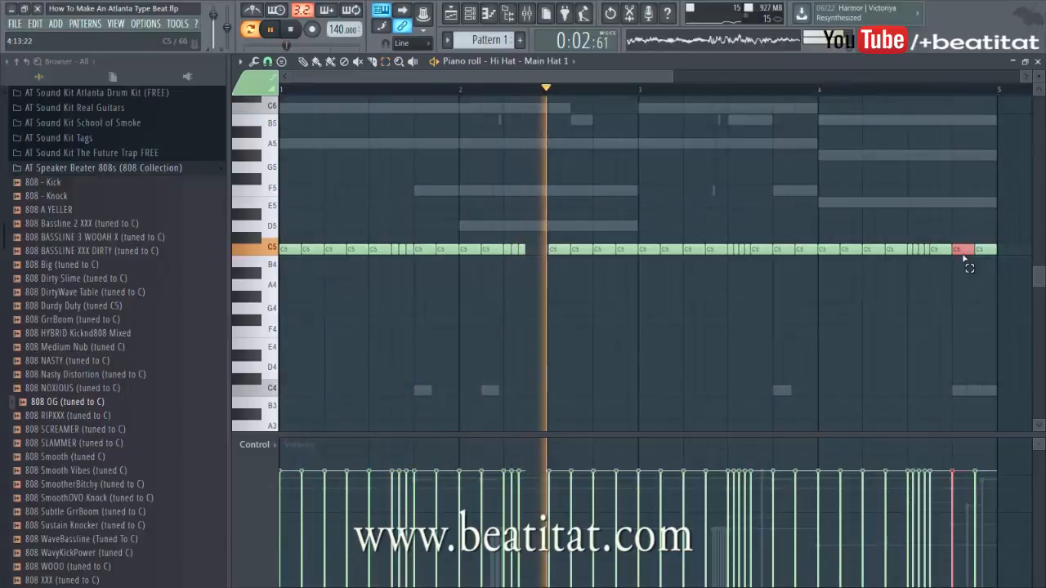
key(alt+u)
key(Return)
key(F7)
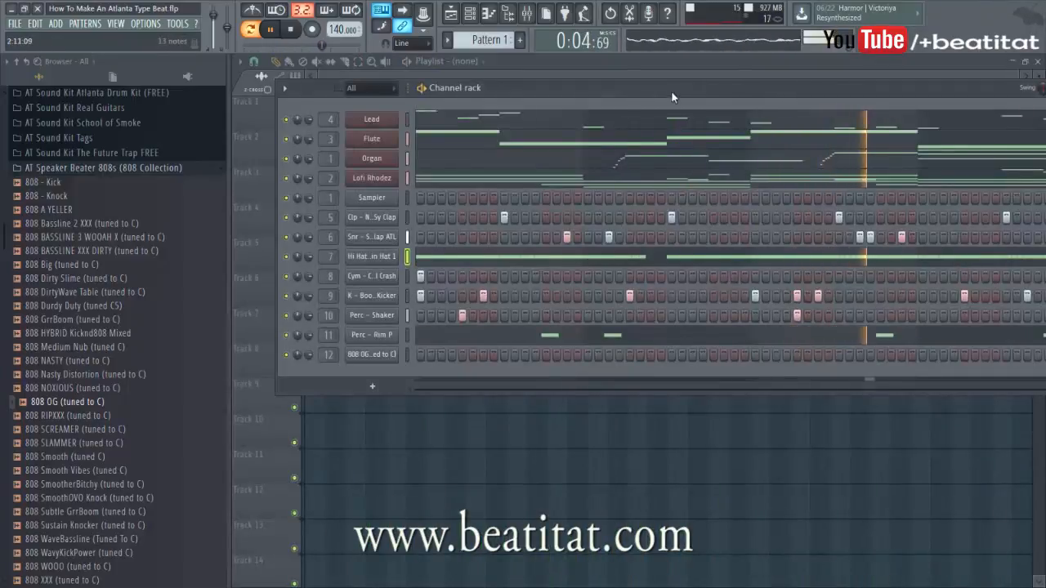
Stop playback, copy the Boosty Kicker pattern to the 808 OG channel and open its notes for editing
drag(671, 91, 614, 89)
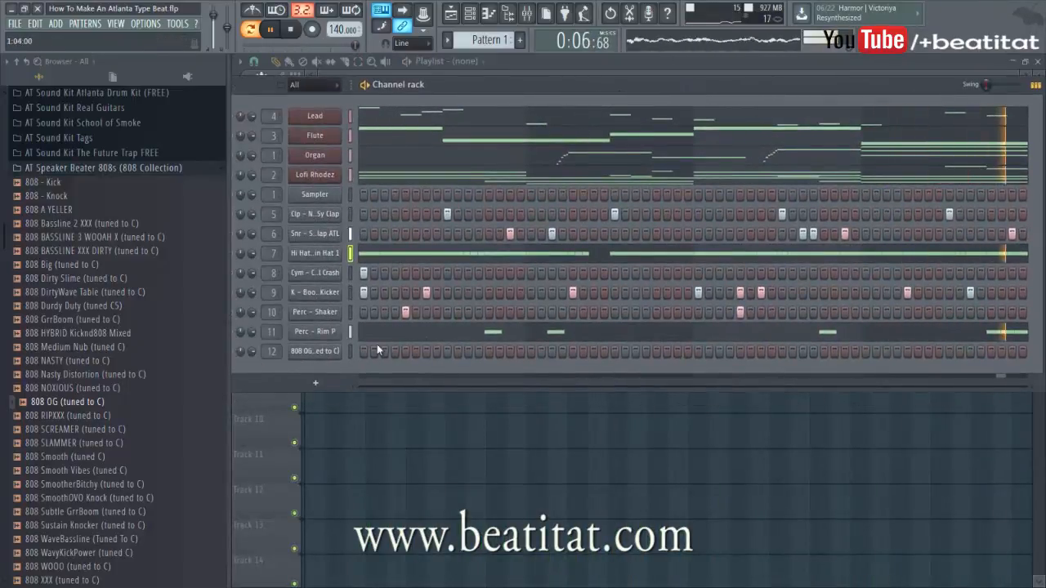
key(space)
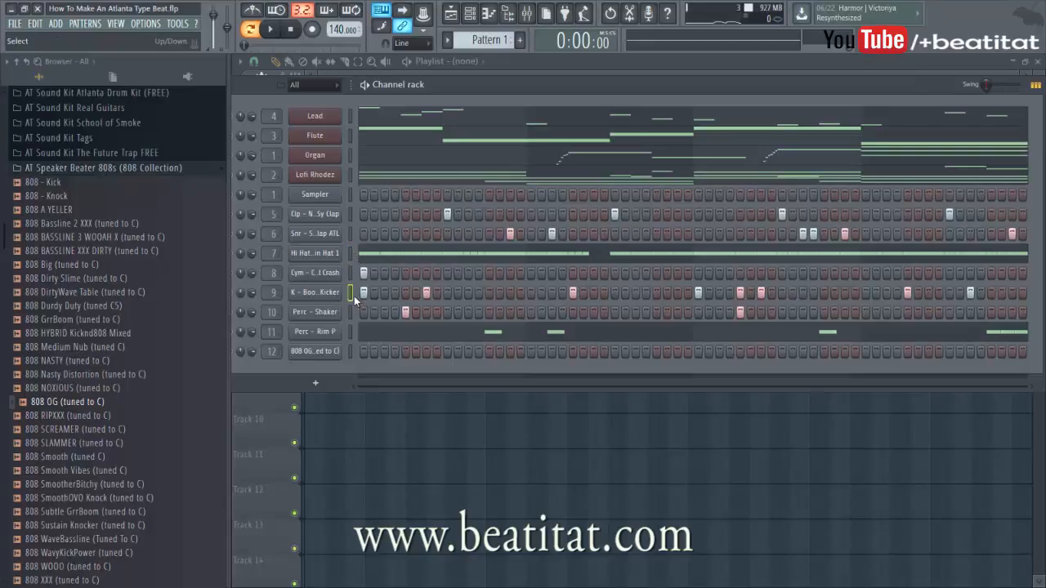
click(351, 353)
key(ctrl+v)
right_click(327, 357)
click(360, 349)
Lengthen the 808 OG notes so each runs into the next, and extend the last one to the end of bar 4
key(ctrl+a)
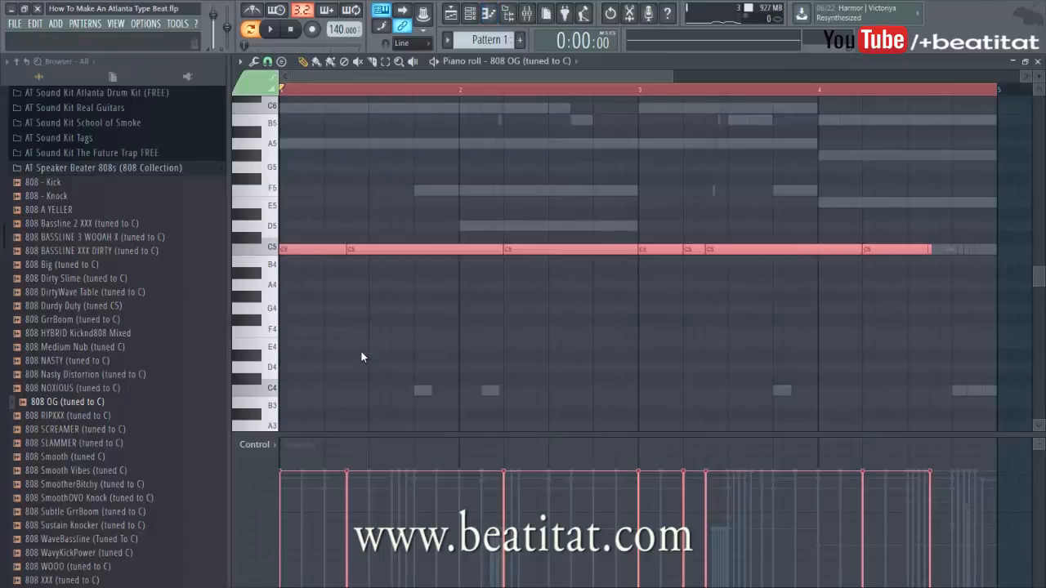
key(ctrl+d)
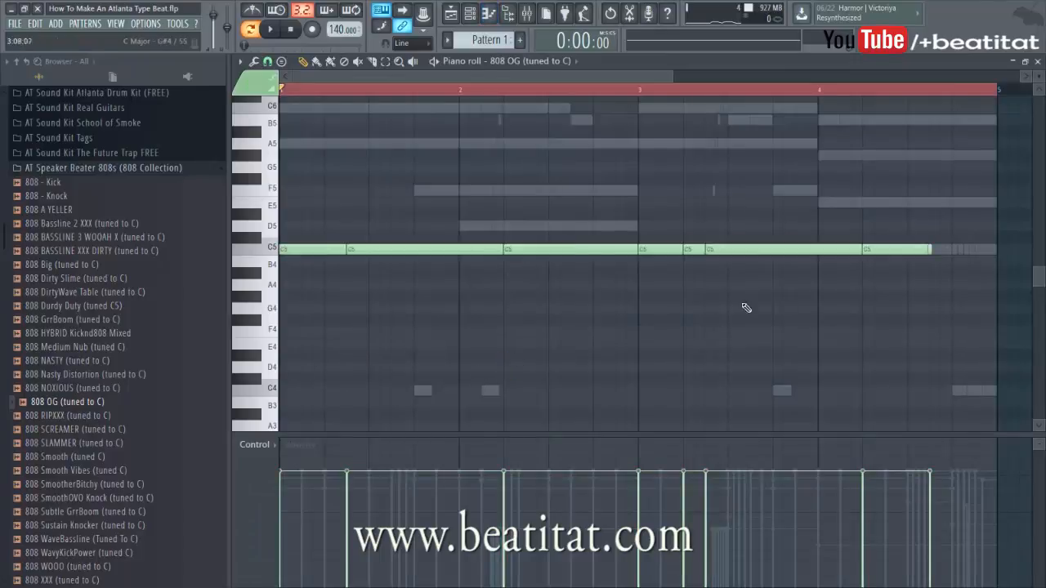
drag(934, 252, 980, 253)
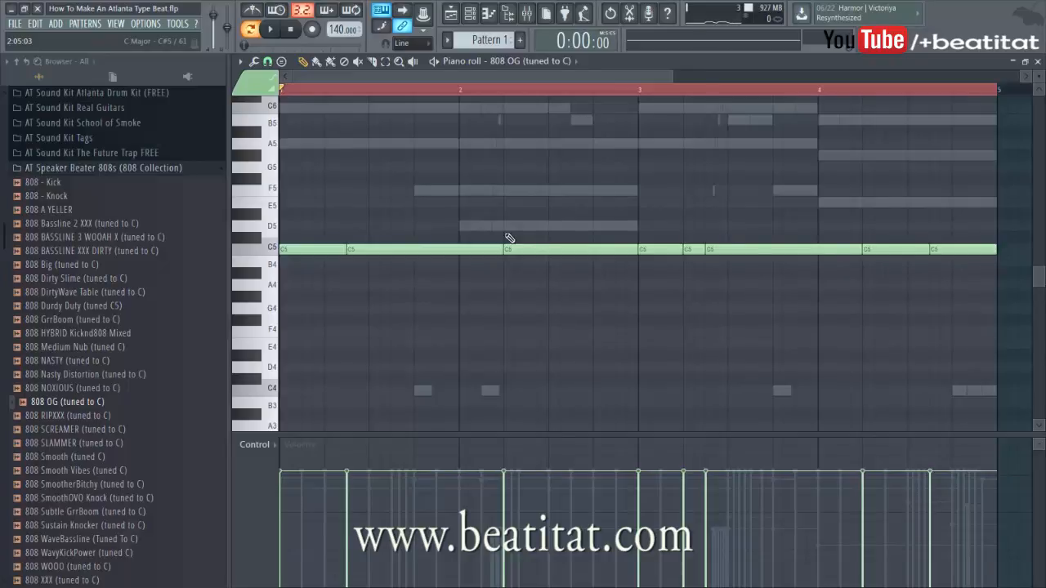
Transpose all 808 OG notes from C5 to A4 and play the pattern to check the bassline's key
key(Up)
key(Up)
key(Up)
key(Up)
key(Up)
key(Up)
key(Up)
key(Up)
key(Up)
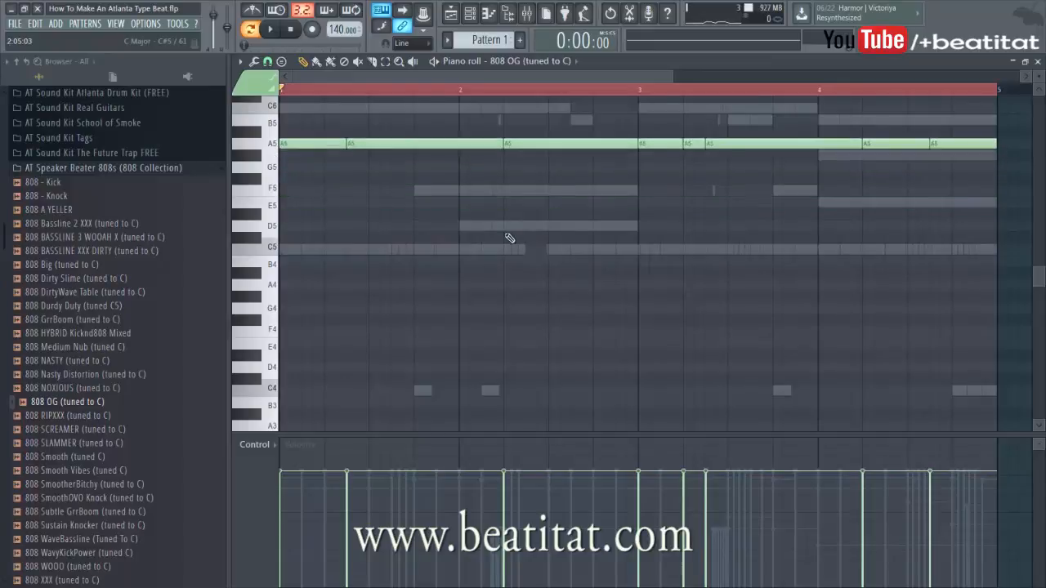
key(ctrl+Down)
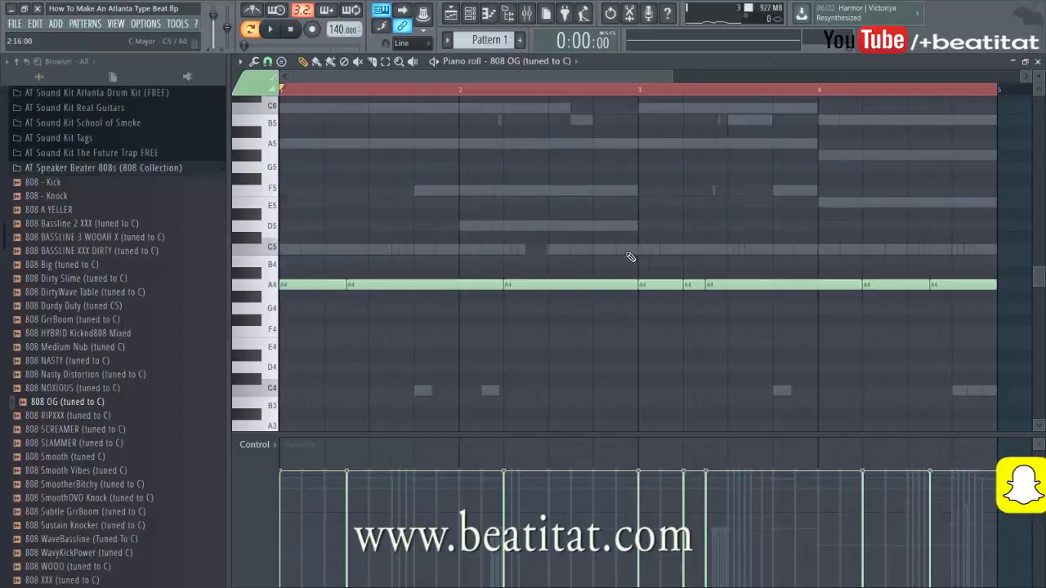
key(space)
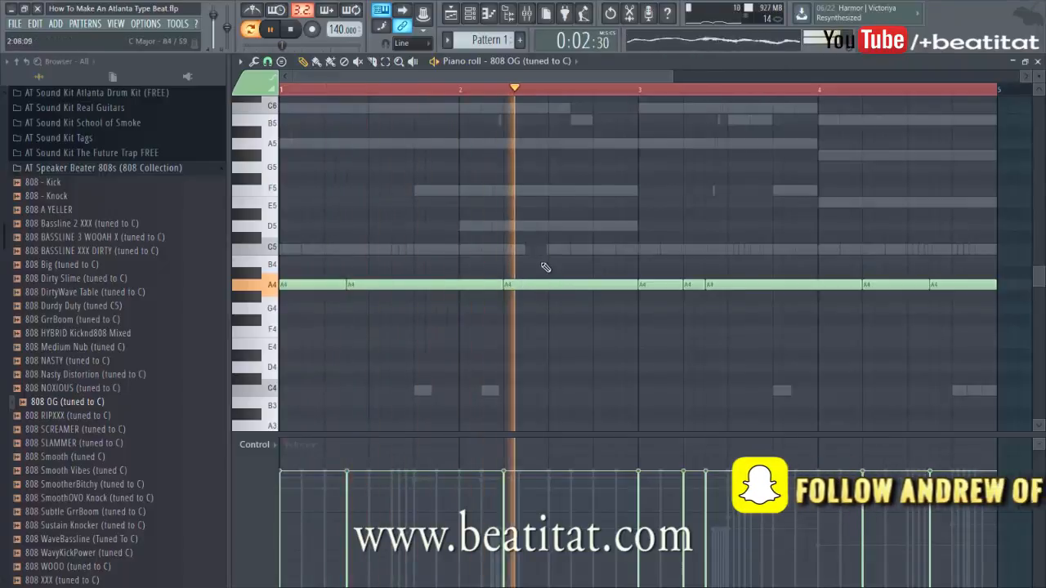
key(space)
Raise the 808 OG note in bar 2 that starts at step 5 to D5 and play the pattern
click(509, 226)
right_click(530, 228)
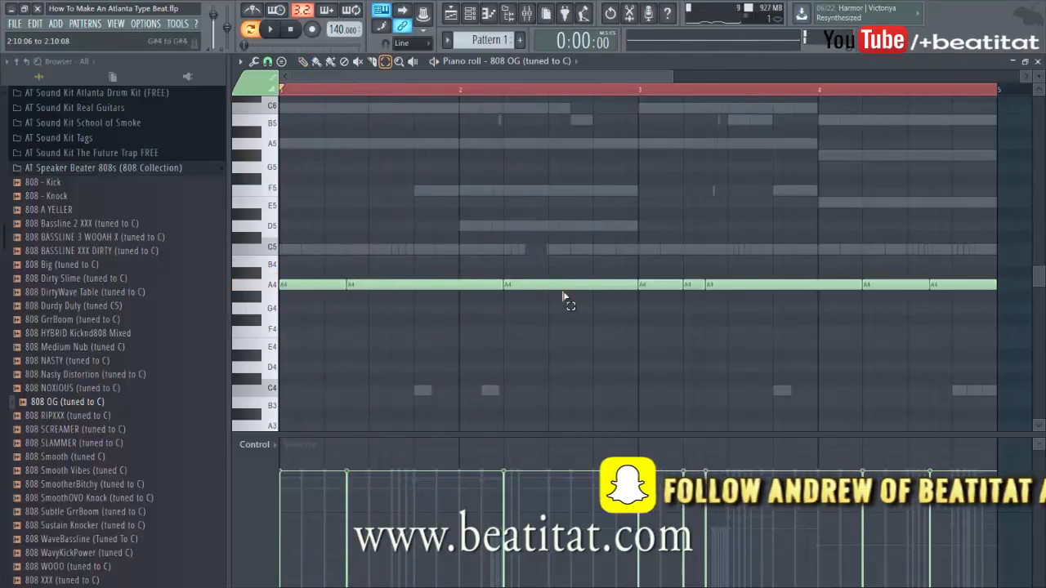
drag(564, 296, 575, 263)
key(Up)
key(Up)
key(Up)
key(Up)
key(Up)
key(space)
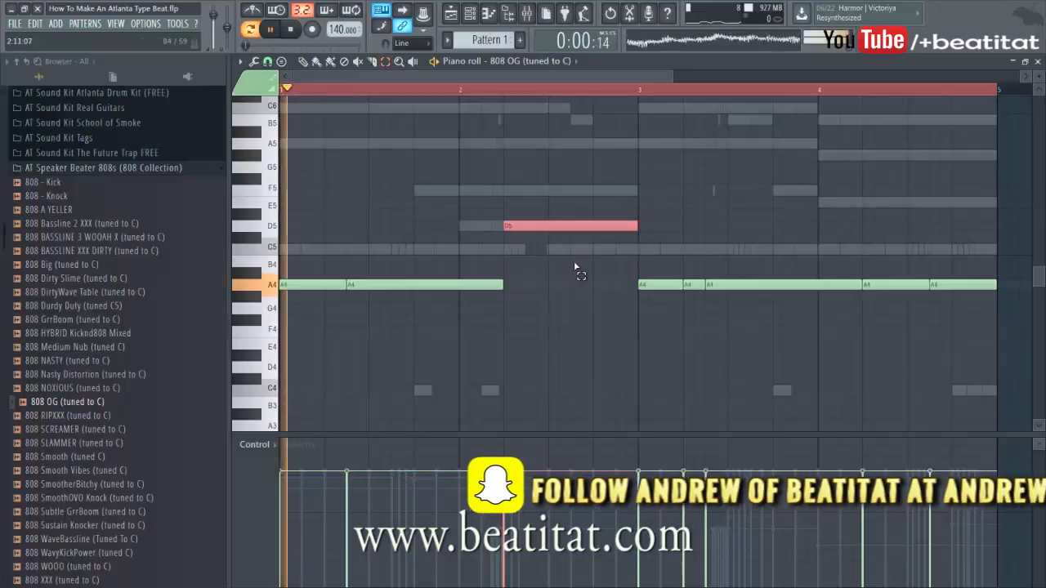
Shorten the D5 note to end at step 13 of bar 2 and add a second D5 note filling the rest of the bar
drag(636, 226, 593, 239)
key(space)
click(595, 227)
key(space)
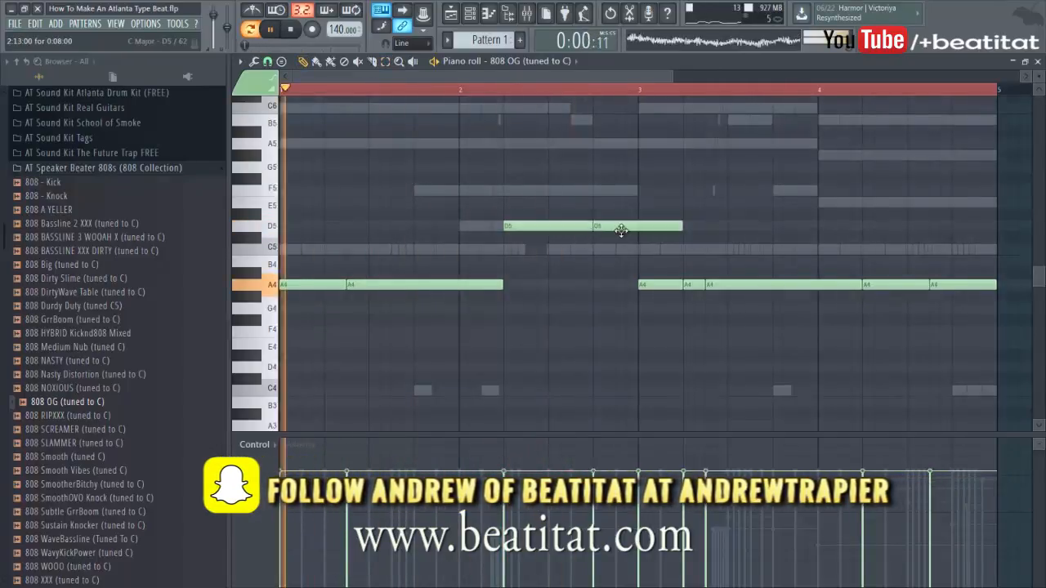
scroll(618, 228, up, 3)
drag(756, 225, 658, 237)
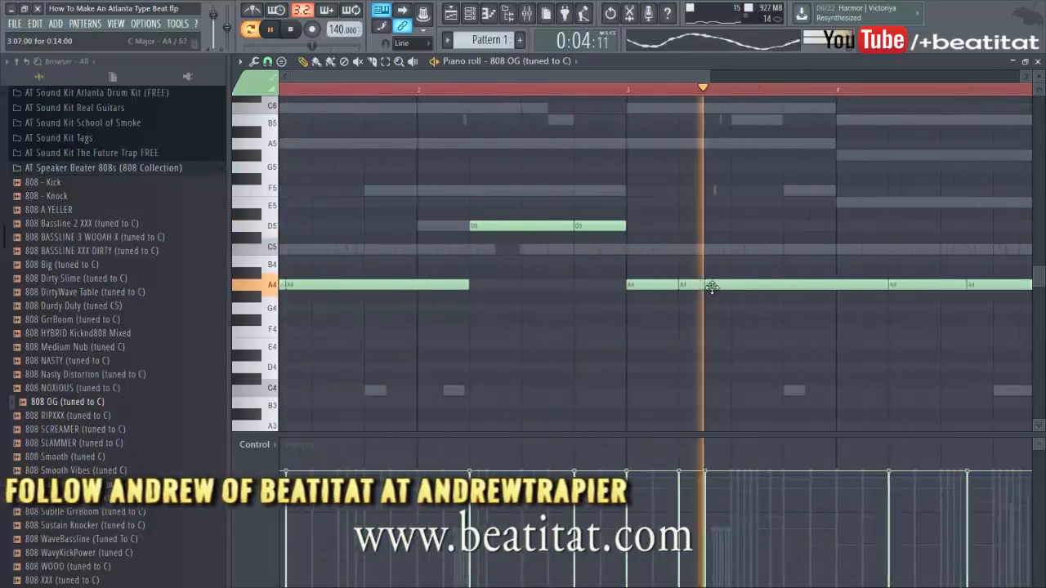
scroll(817, 288, down, 3)
Lower the last two 808 OG notes in bar 4 to E4, play the pattern and clear the selection
key(space)
click(779, 202)
key(ctrl+z)
drag(855, 281, 913, 294)
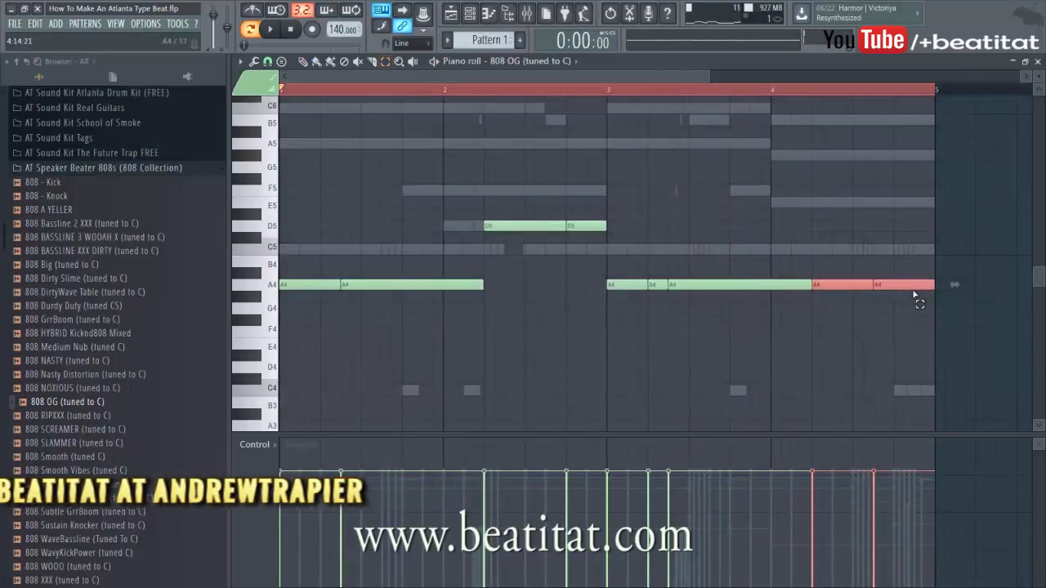
key(Down)
key(Down)
key(Down)
key(Down)
key(Down)
key(space)
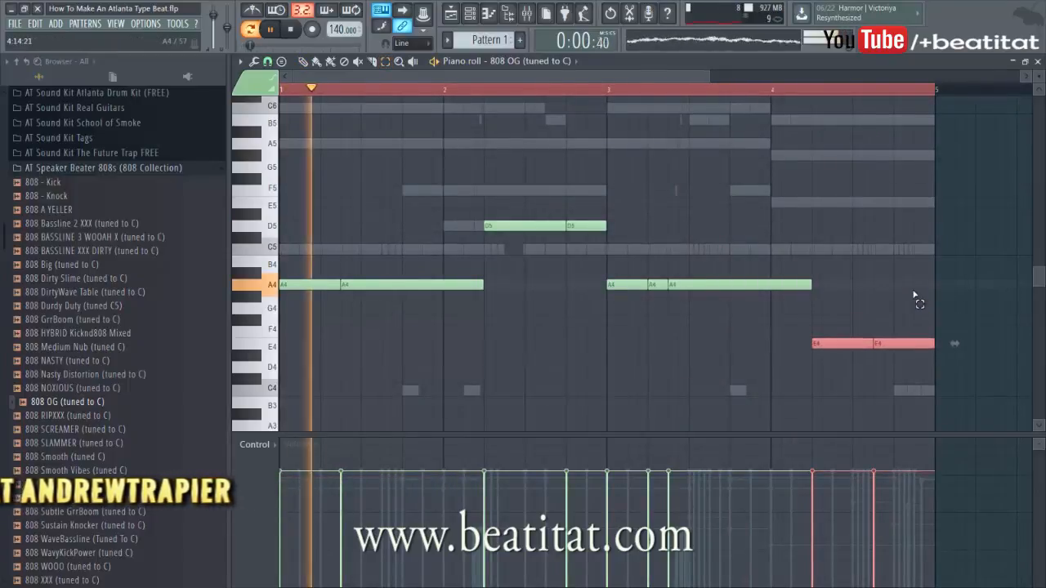
ctrl+click(906, 285)
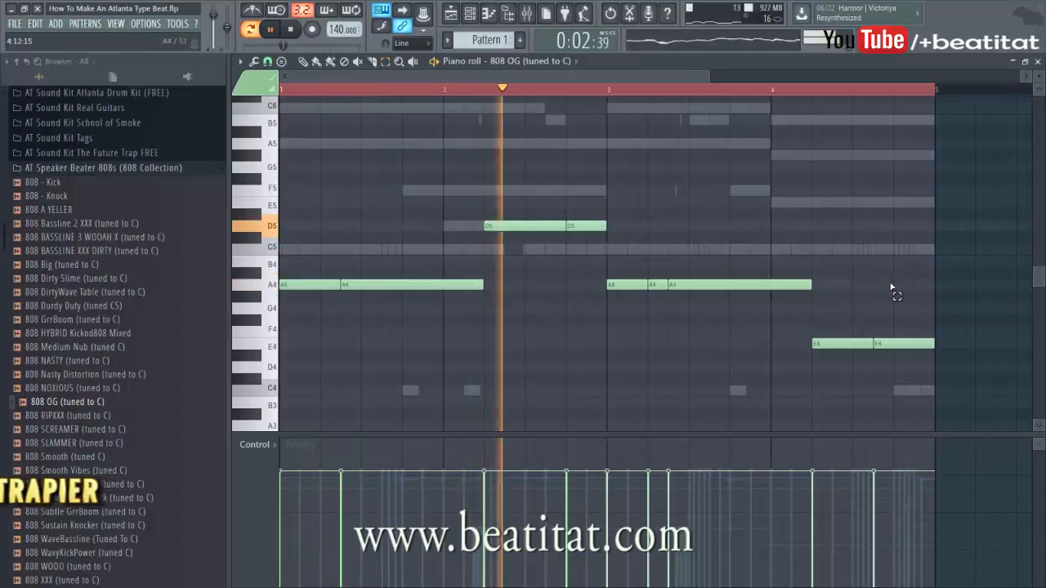
key(Escape)
Leave the piano roll, open the mixer and rebalance the Lofi Rhodez, Organ and Lead levels, with Organ at 84%
key(F7)
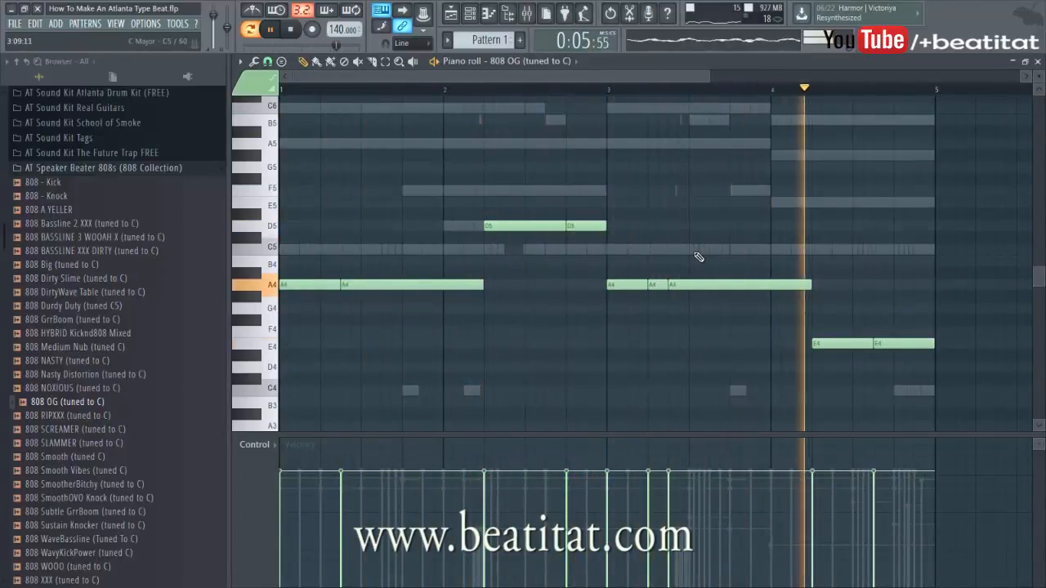
key(F7)
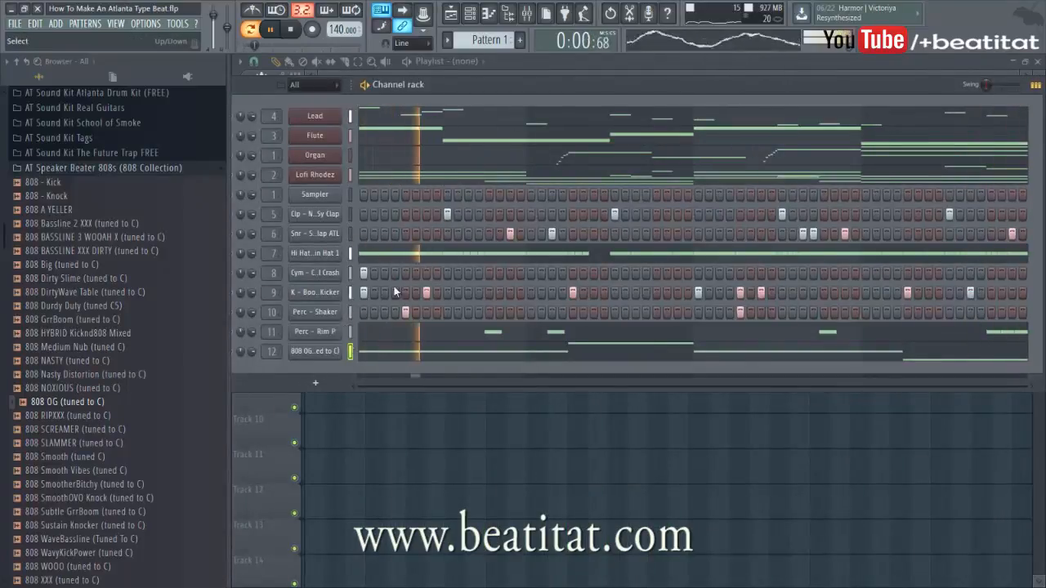
key(F9)
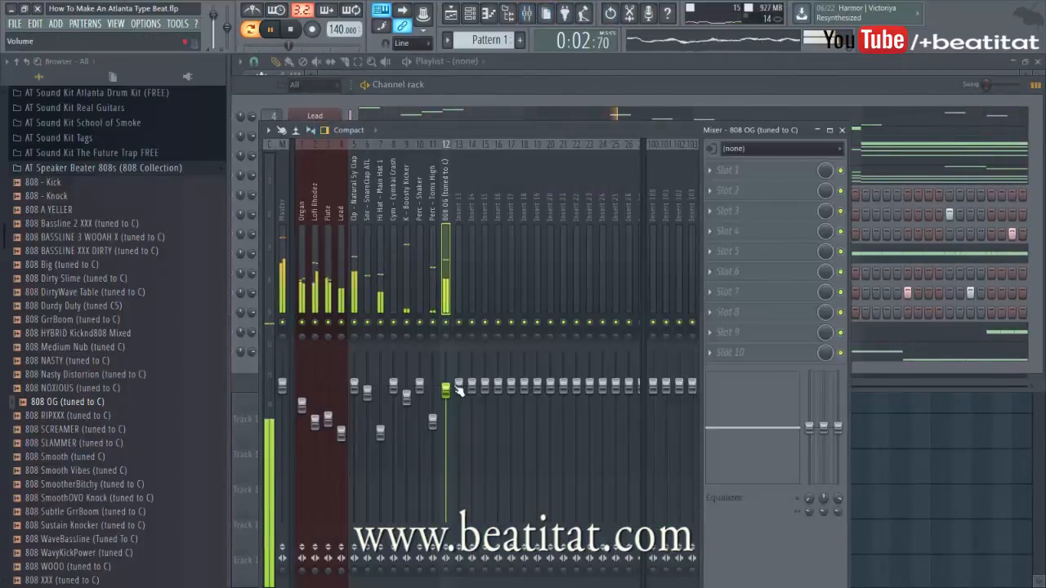
click(315, 278)
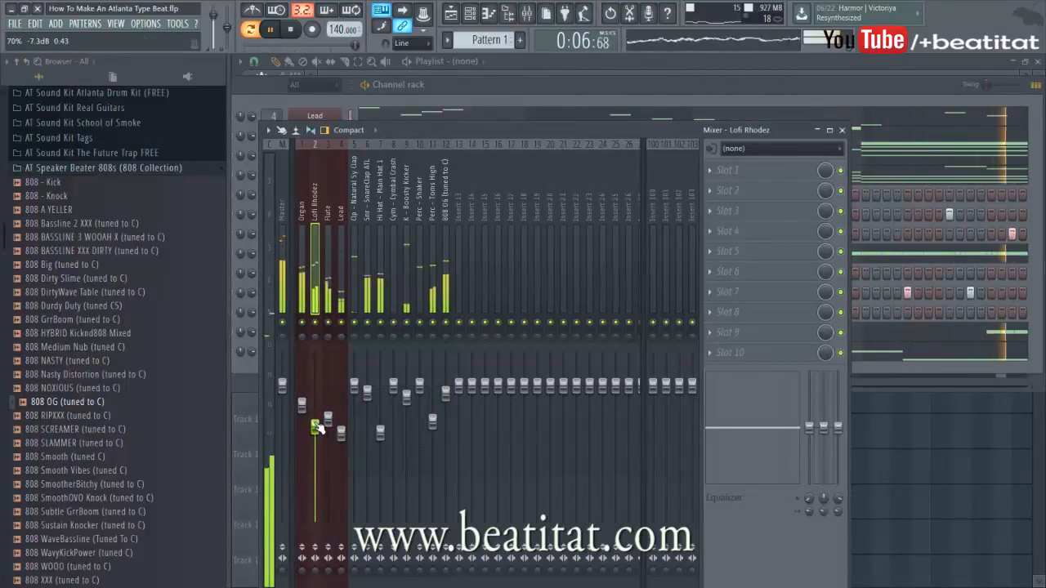
drag(316, 427, 301, 406)
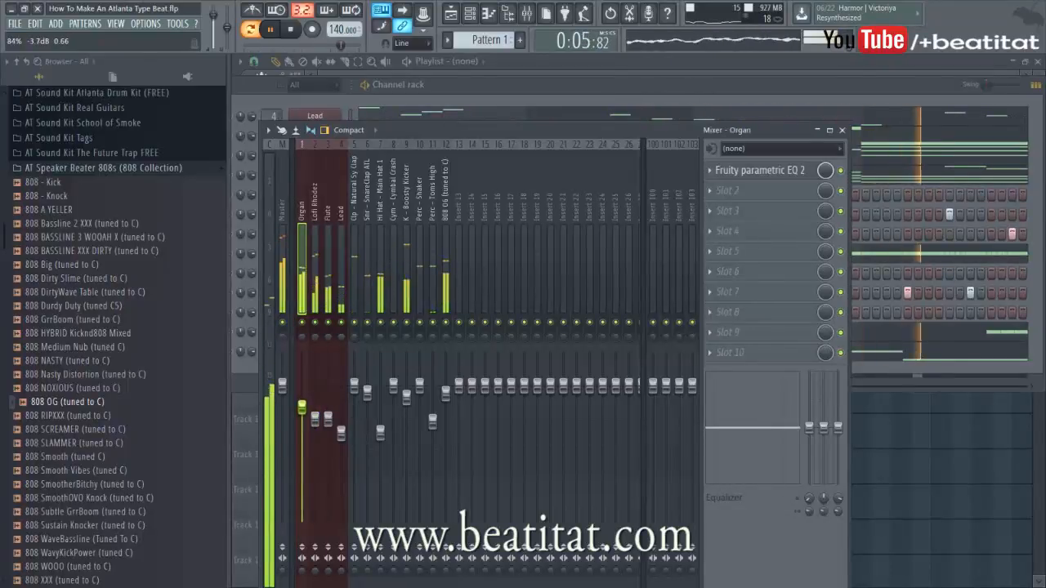
click(328, 419)
drag(339, 432, 341, 438)
Add Fruity Parametric EQ 2 to the 808 OG track, cut its highs and boost band 2 by 2.6 dB at 72 Hz
click(445, 302)
click(751, 170)
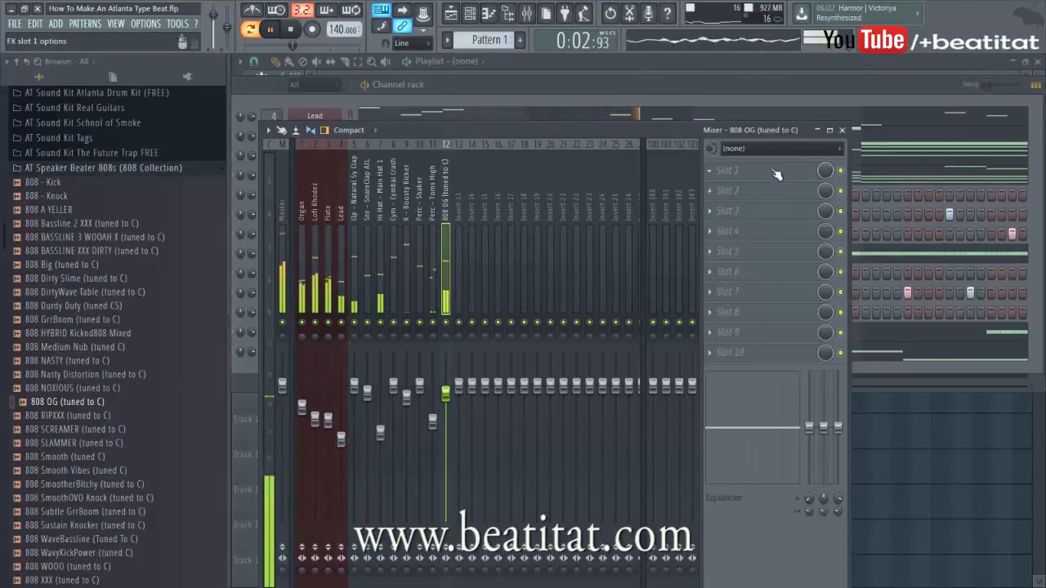
mouse_move(728, 187)
click(685, 41)
drag(530, 263, 474, 281)
drag(362, 264, 292, 267)
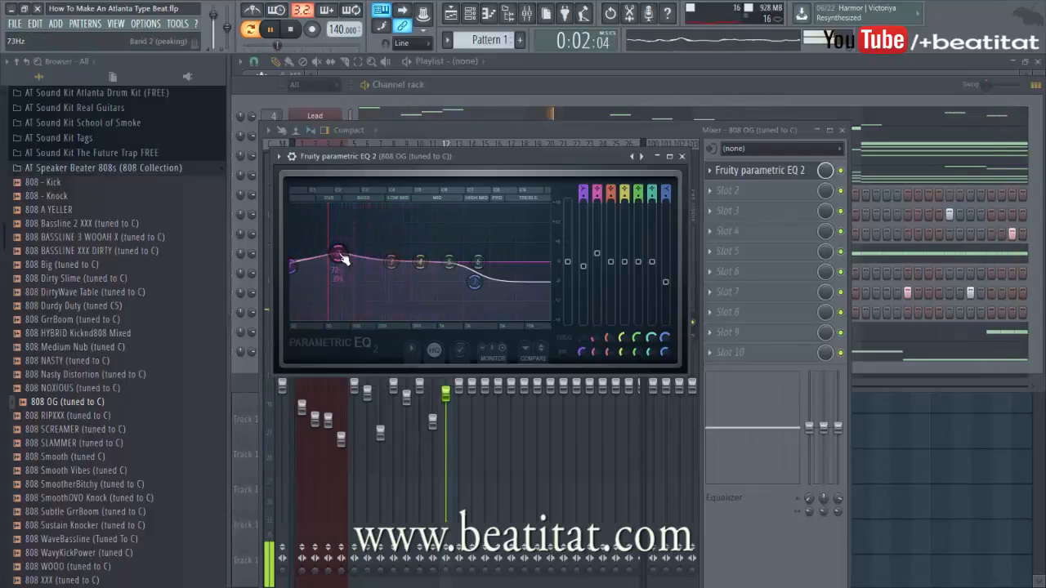
drag(391, 263, 388, 259)
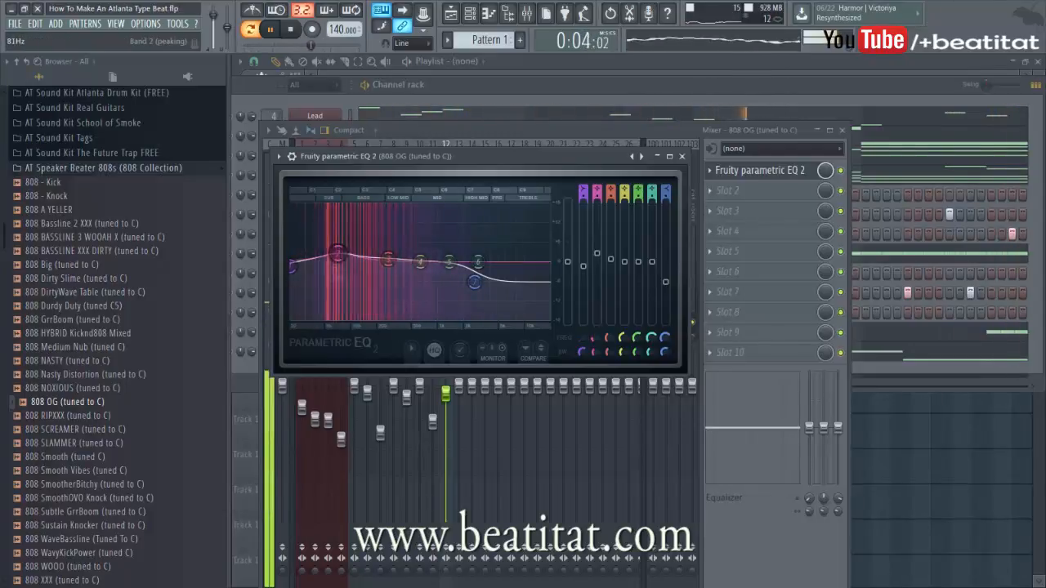
drag(474, 282, 452, 300)
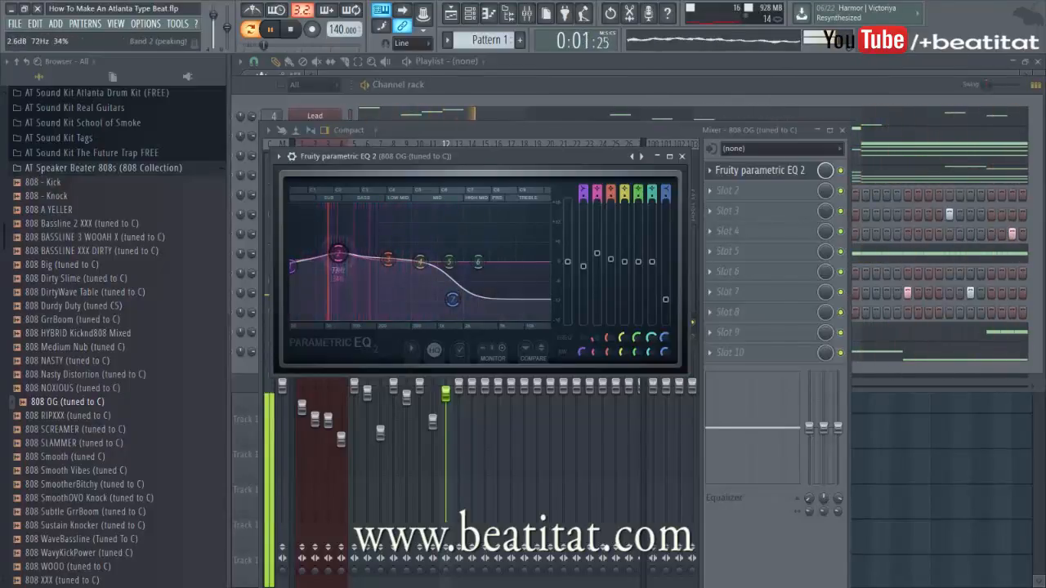
click(681, 156)
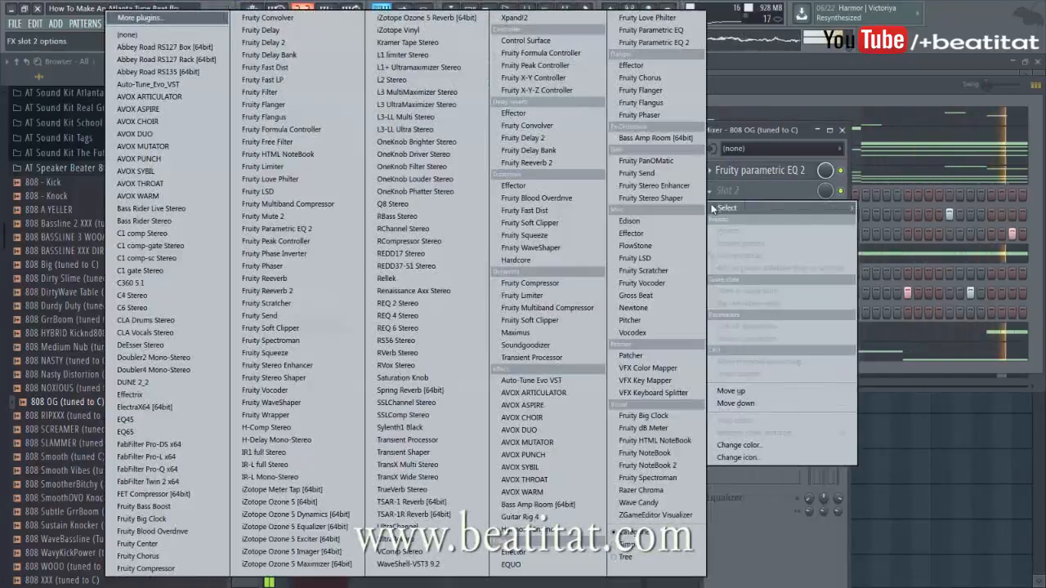
Add Fruity Fast Dist after the EQ on the 808 OG track, listen to it and close its window
click(776, 204)
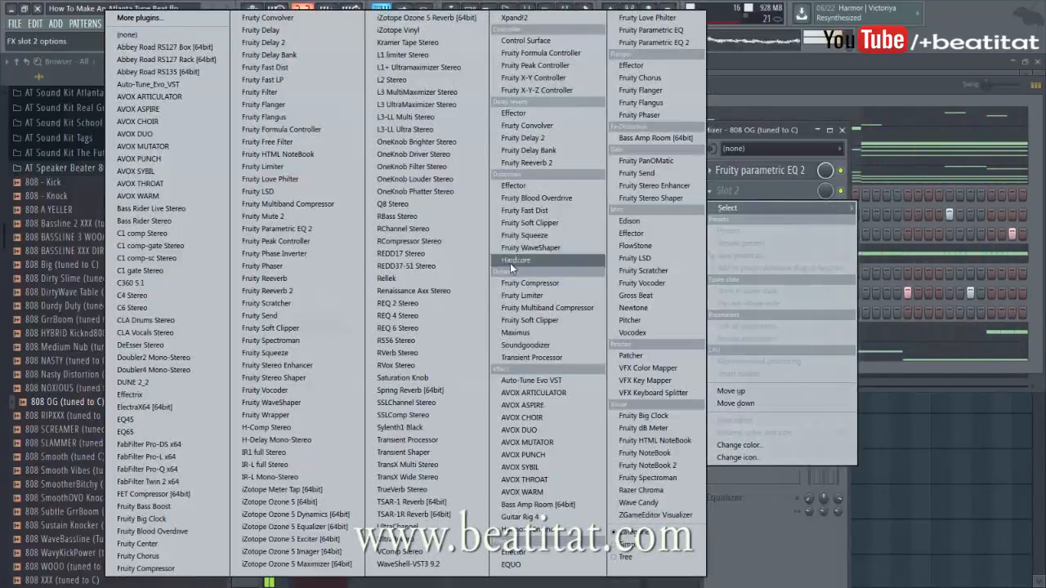
click(566, 210)
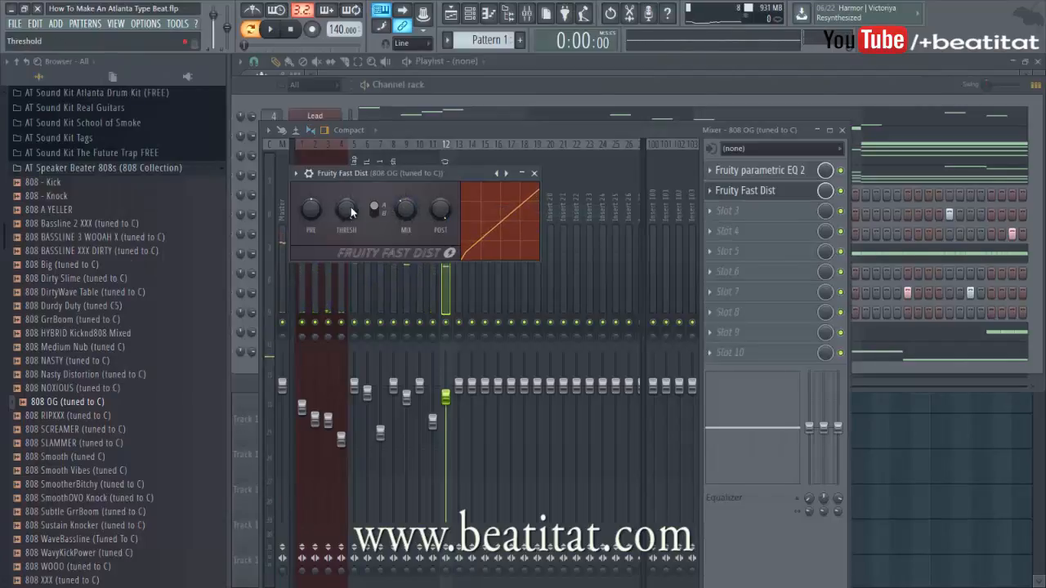
key(space)
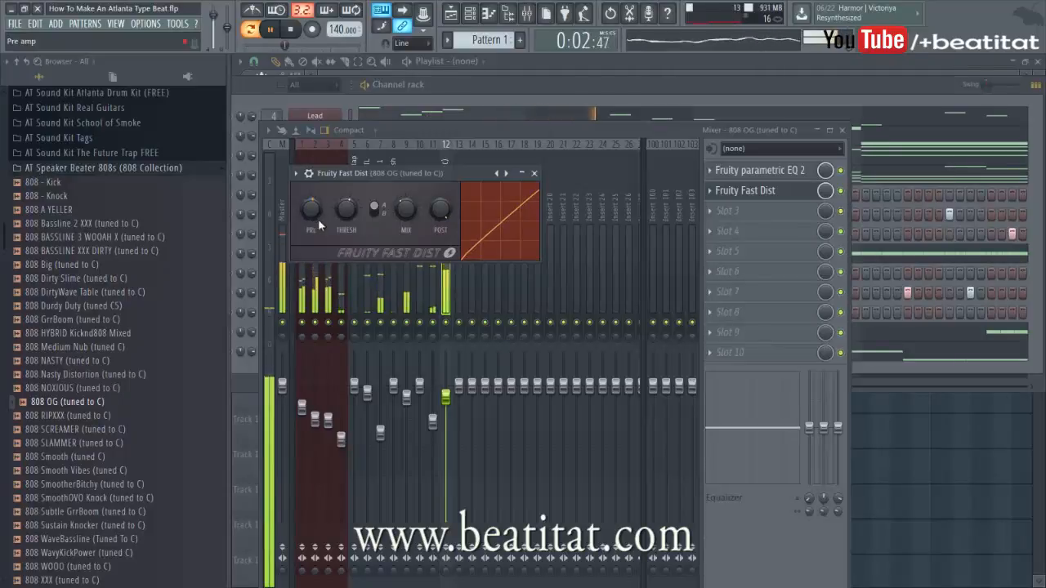
click(535, 173)
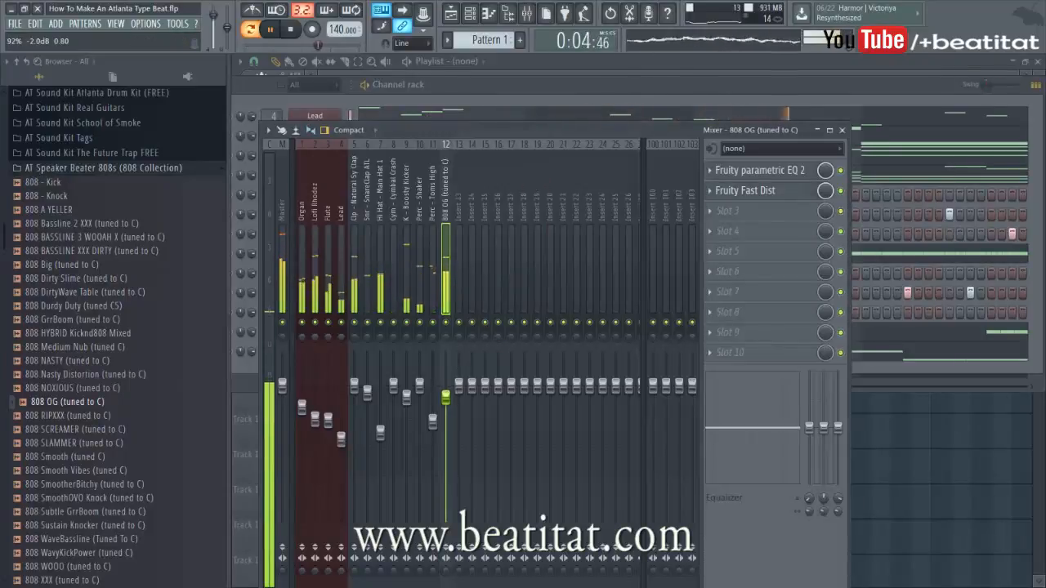
Add Fruity Compressor to the 808 OG track with gain 1.4 dB, threshold -0.5 dB and ratio 1.9:1
click(781, 212)
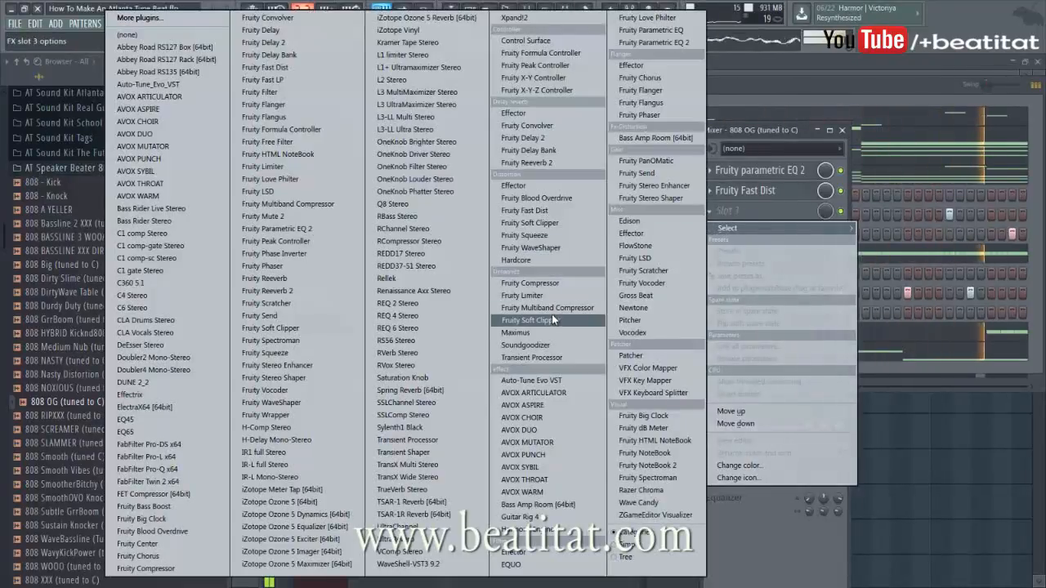
click(545, 283)
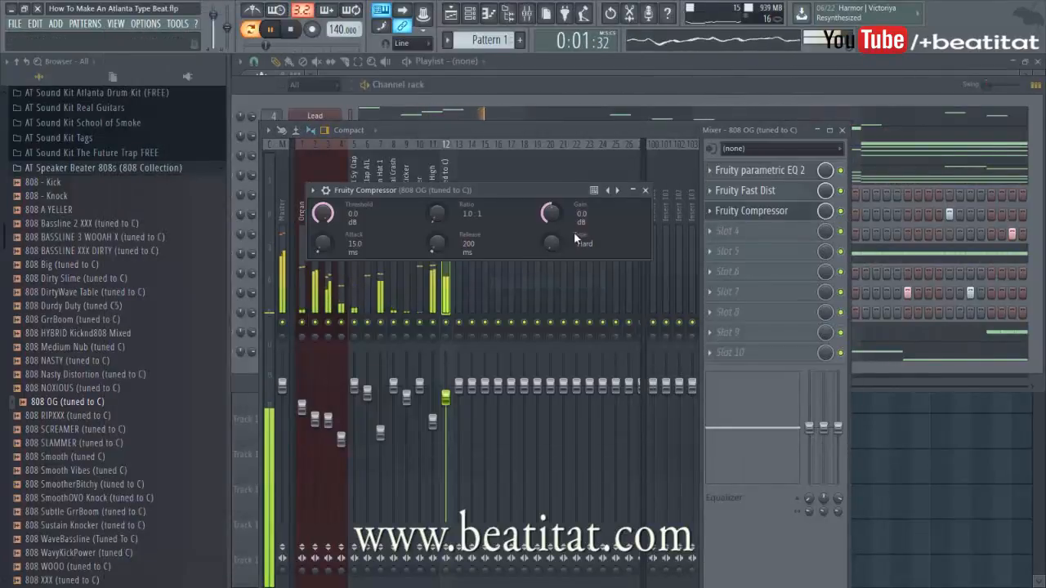
drag(559, 223, 556, 218)
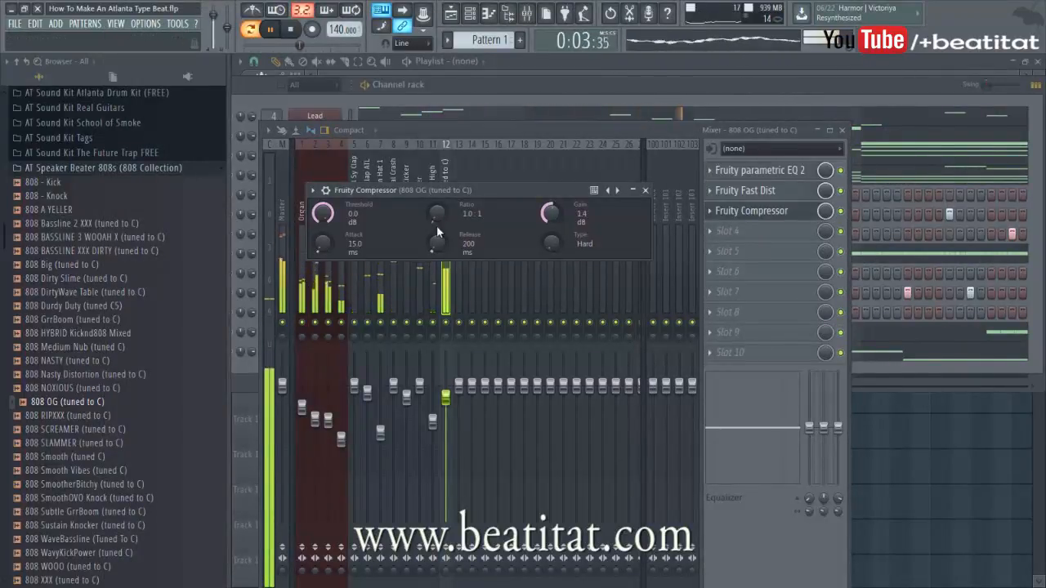
drag(328, 217, 327, 219)
drag(434, 217, 438, 211)
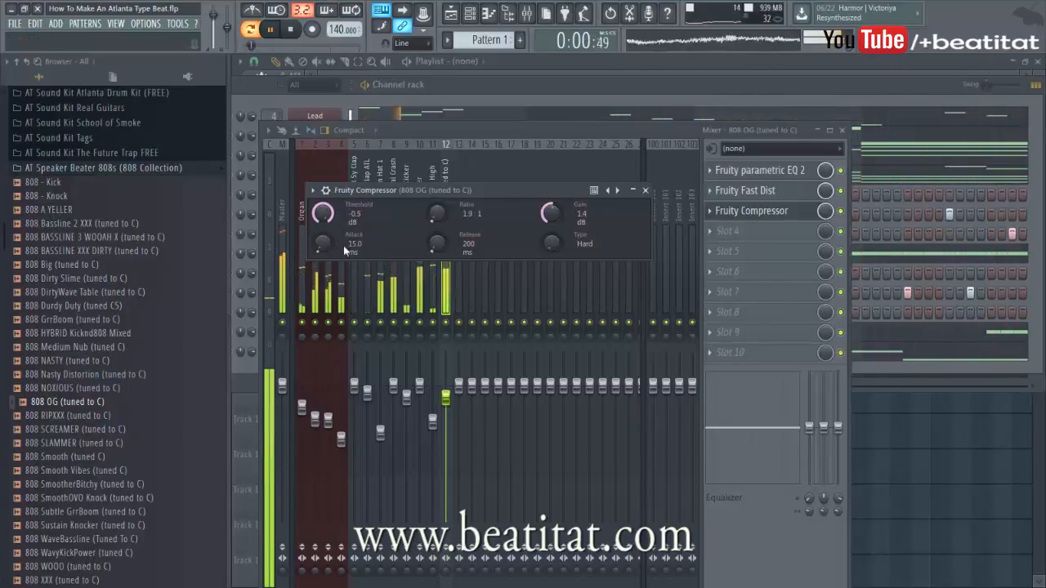
Set the 808 OG track level to 91%, and close the mixer and the compressor
click(454, 369)
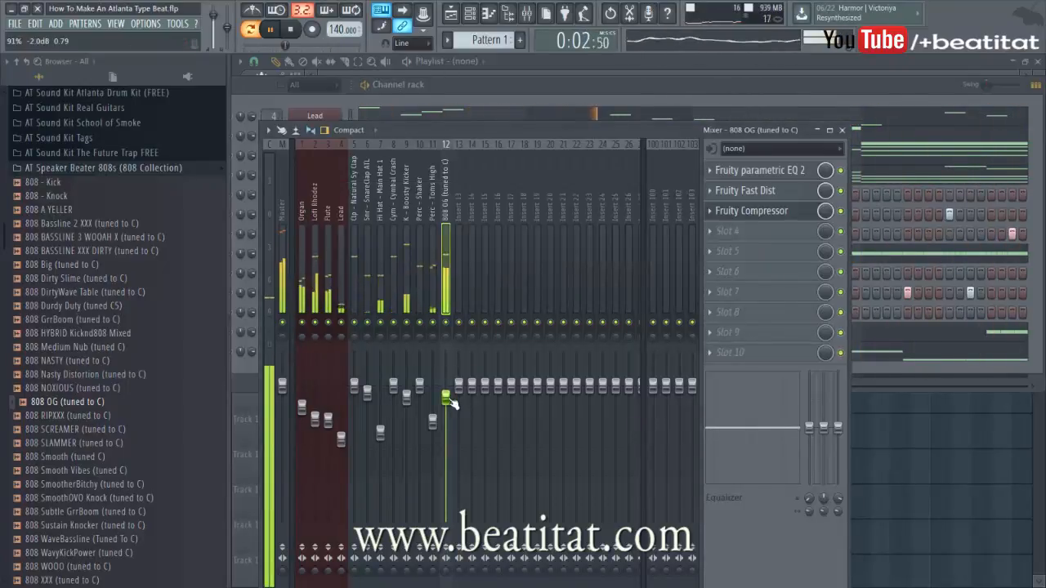
click(843, 130)
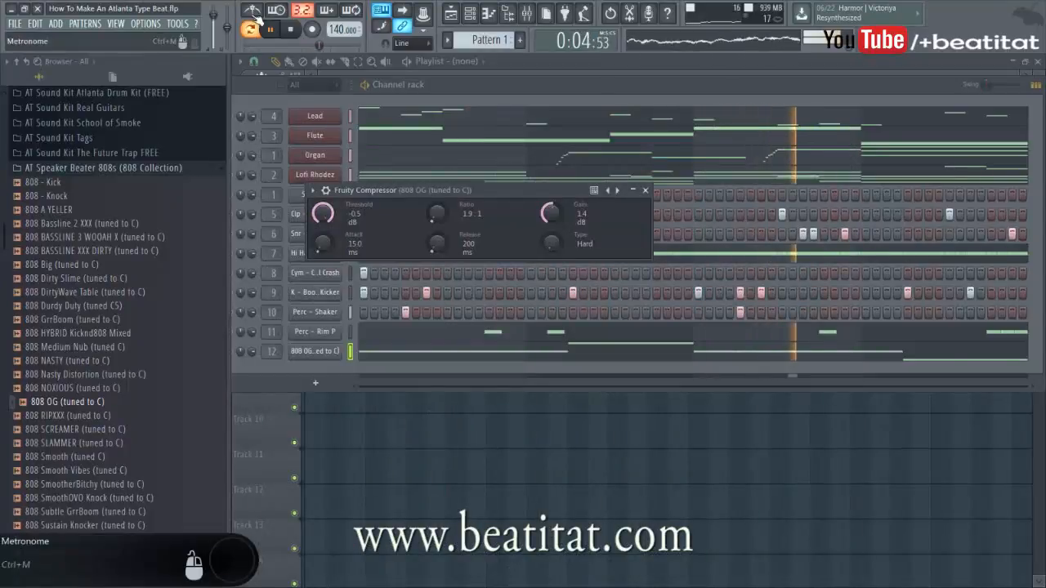
click(644, 191)
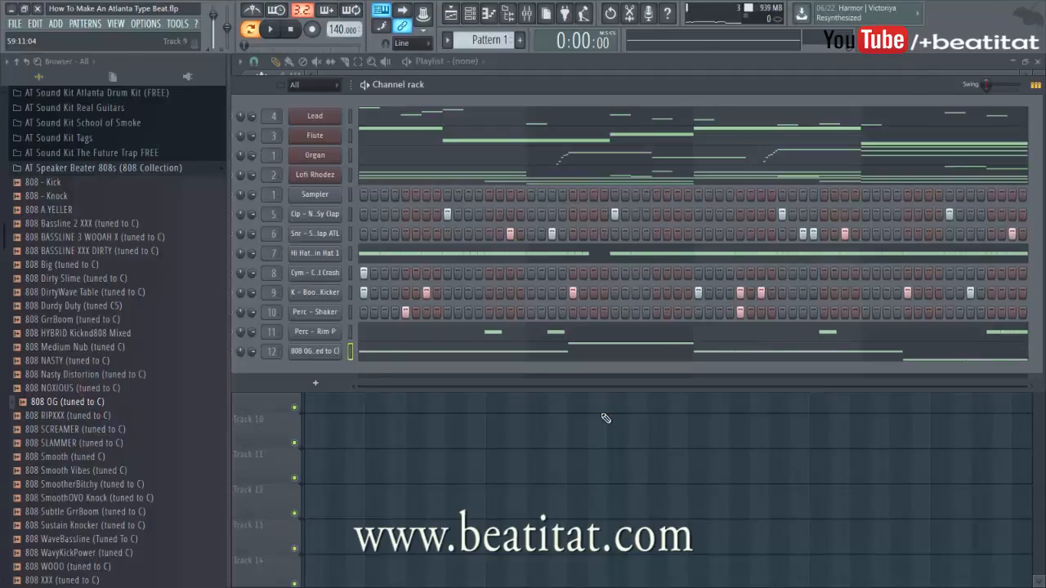
Play the full pattern and save the project
key(space)
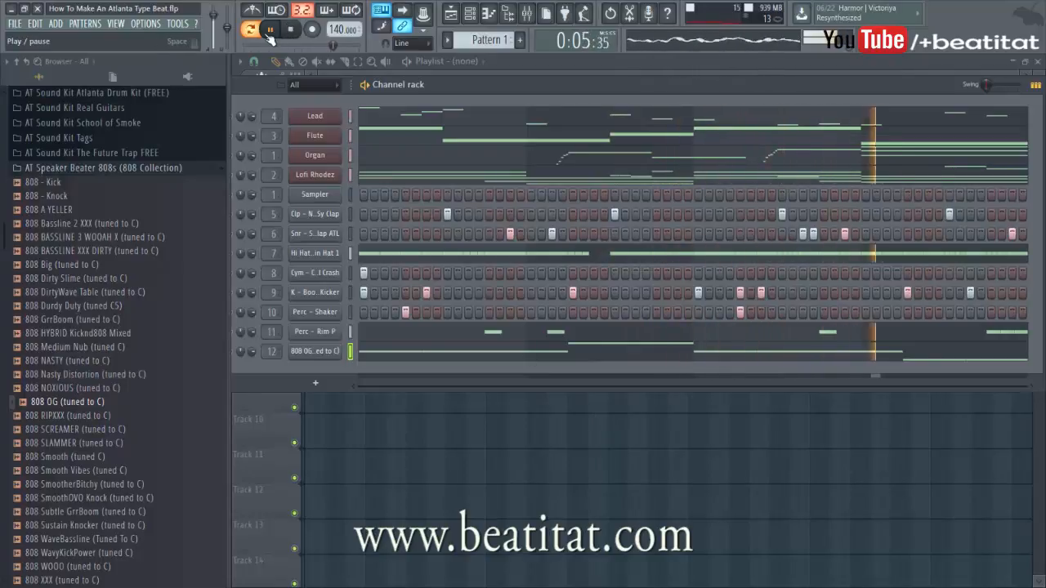
click(15, 23)
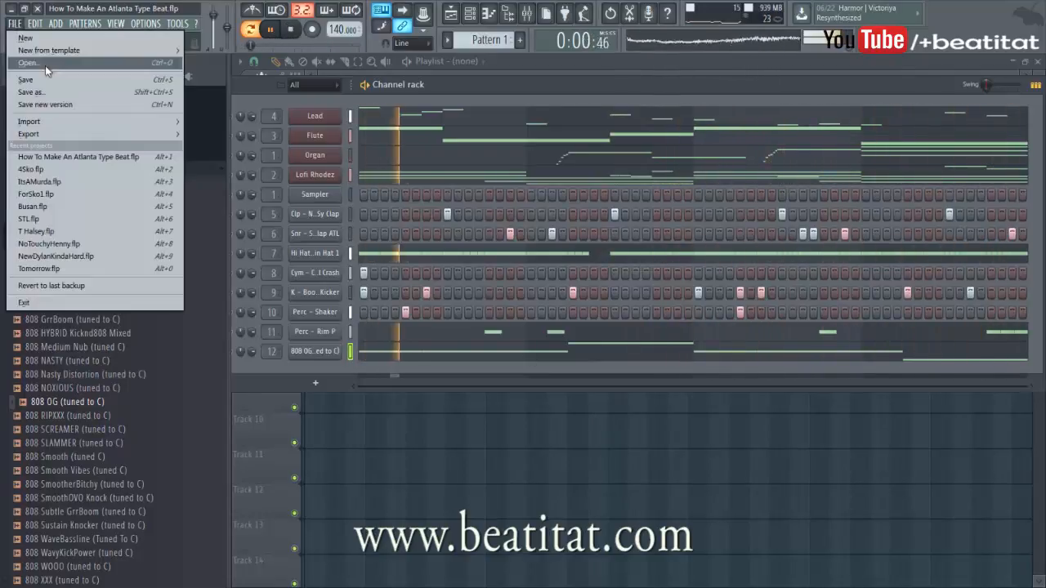
click(50, 79)
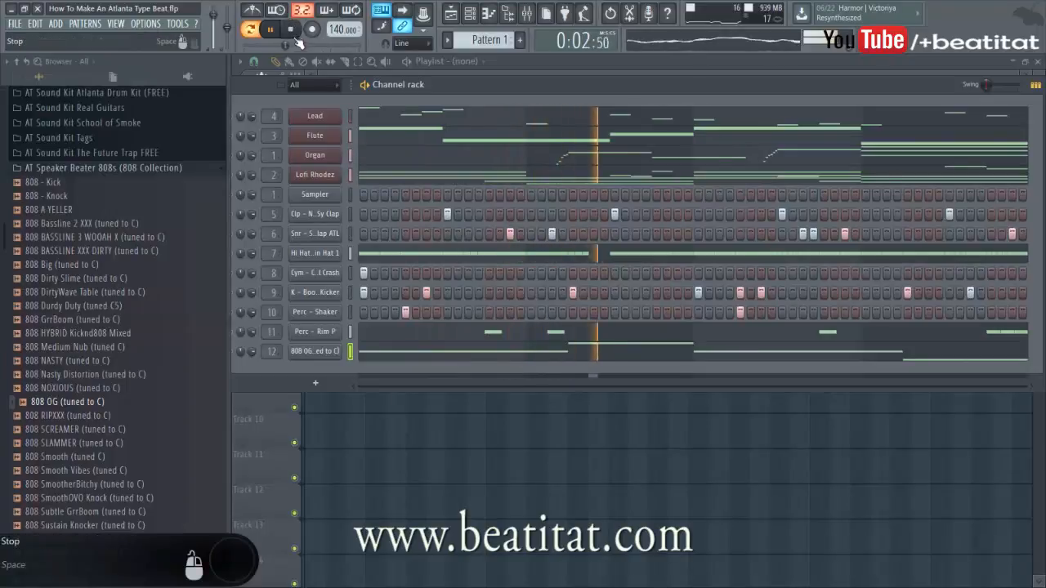